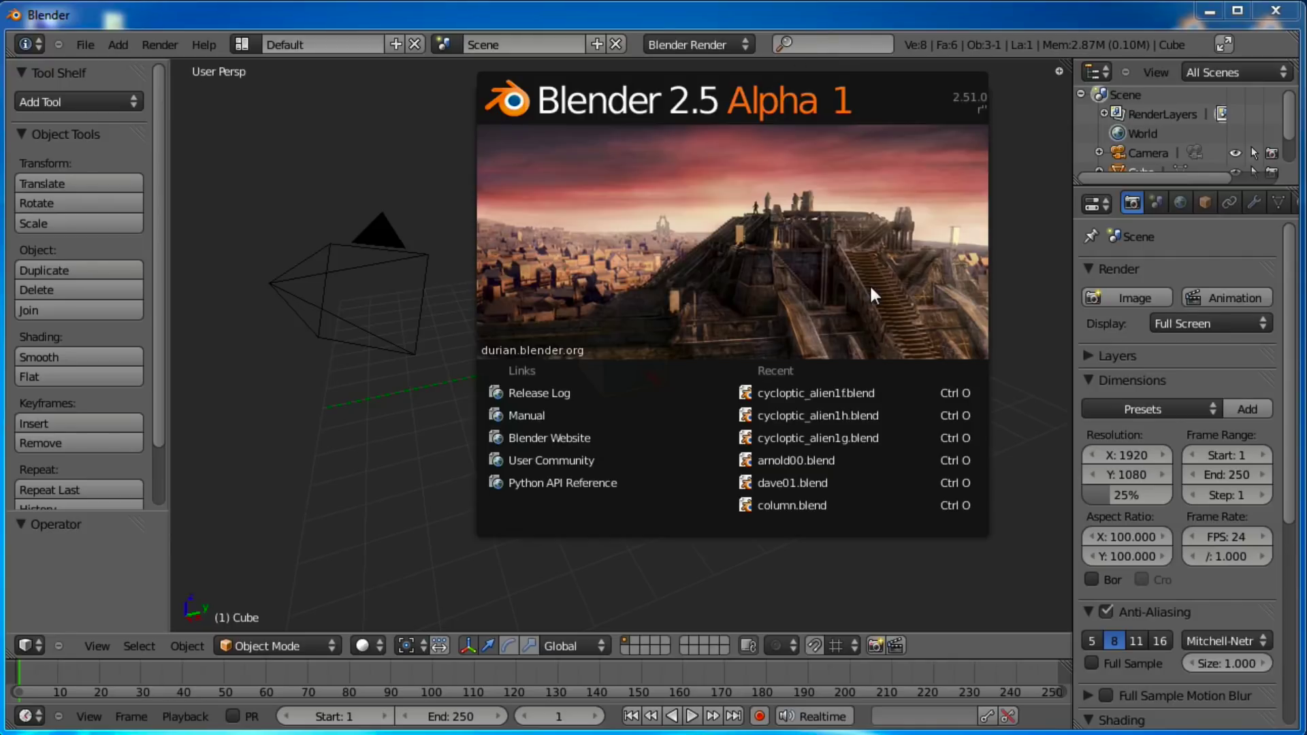
Step: Open the cycloptic_alien1f.blend file from the Alien Tutorial folder
click(1026, 373)
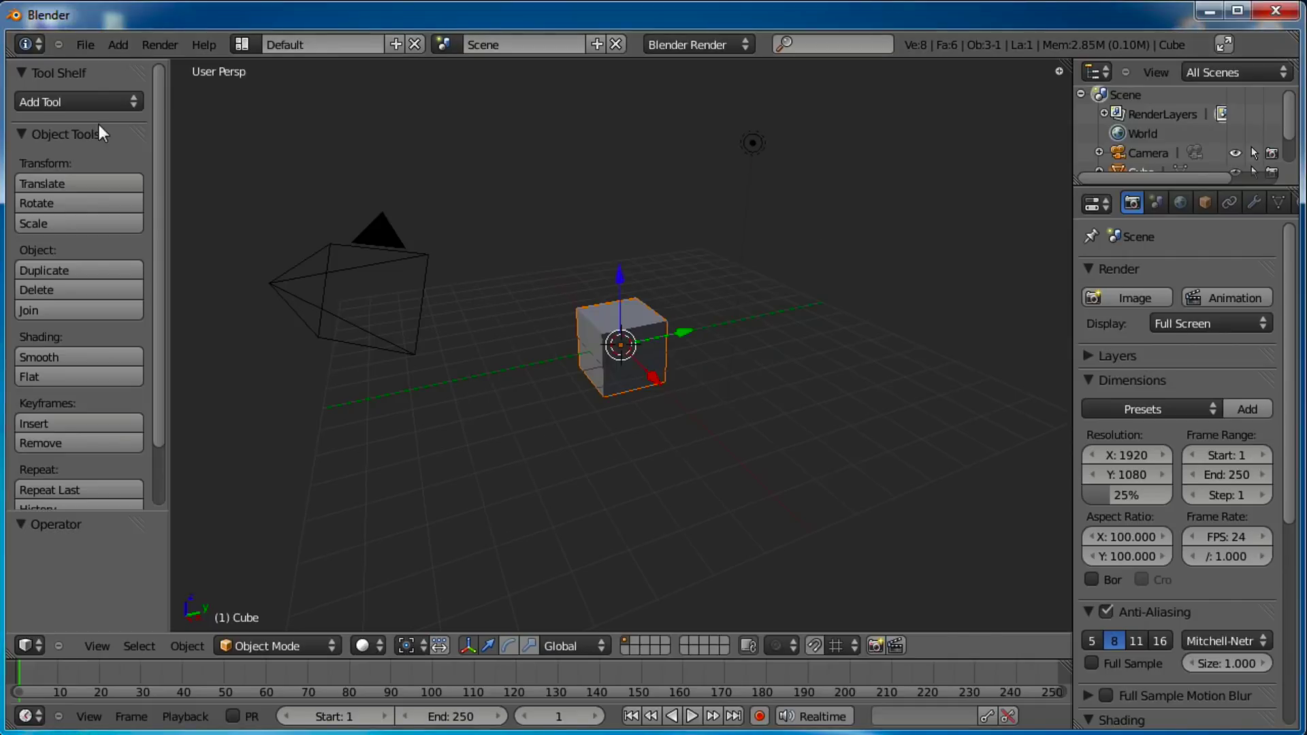
click(85, 44)
click(108, 87)
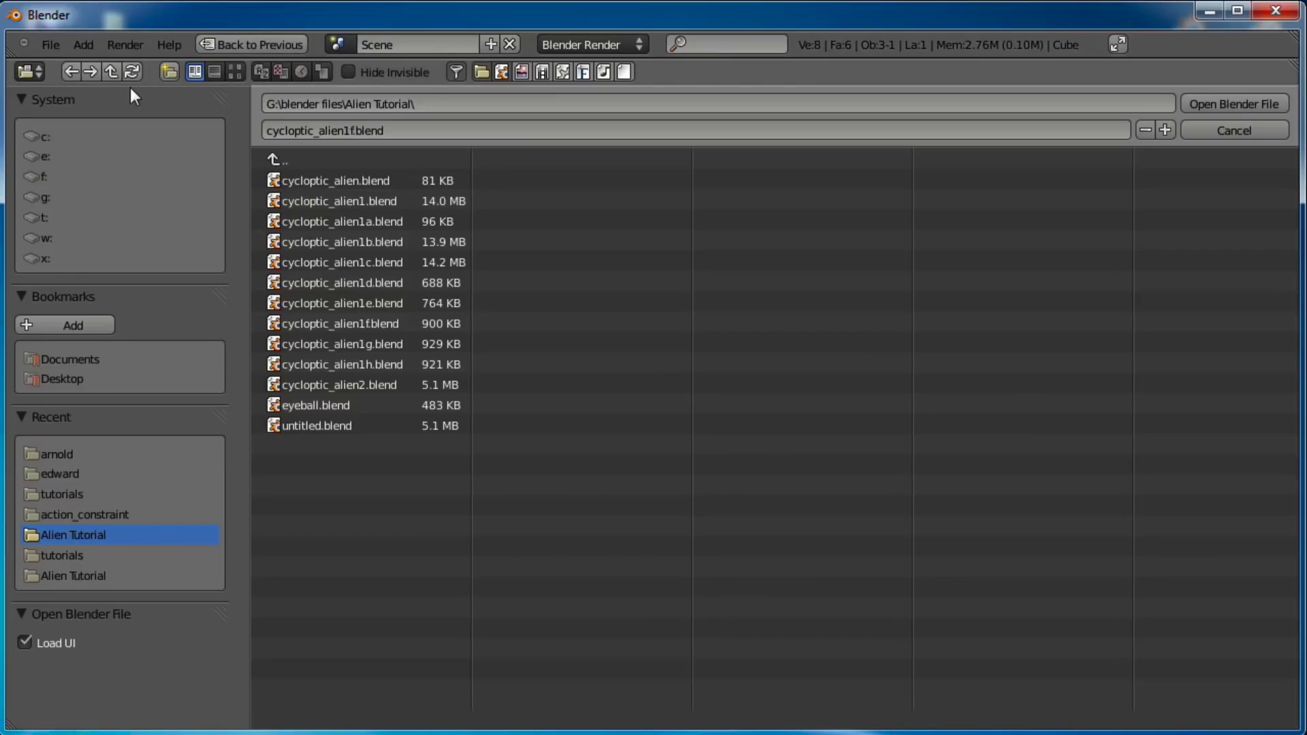
click(423, 320)
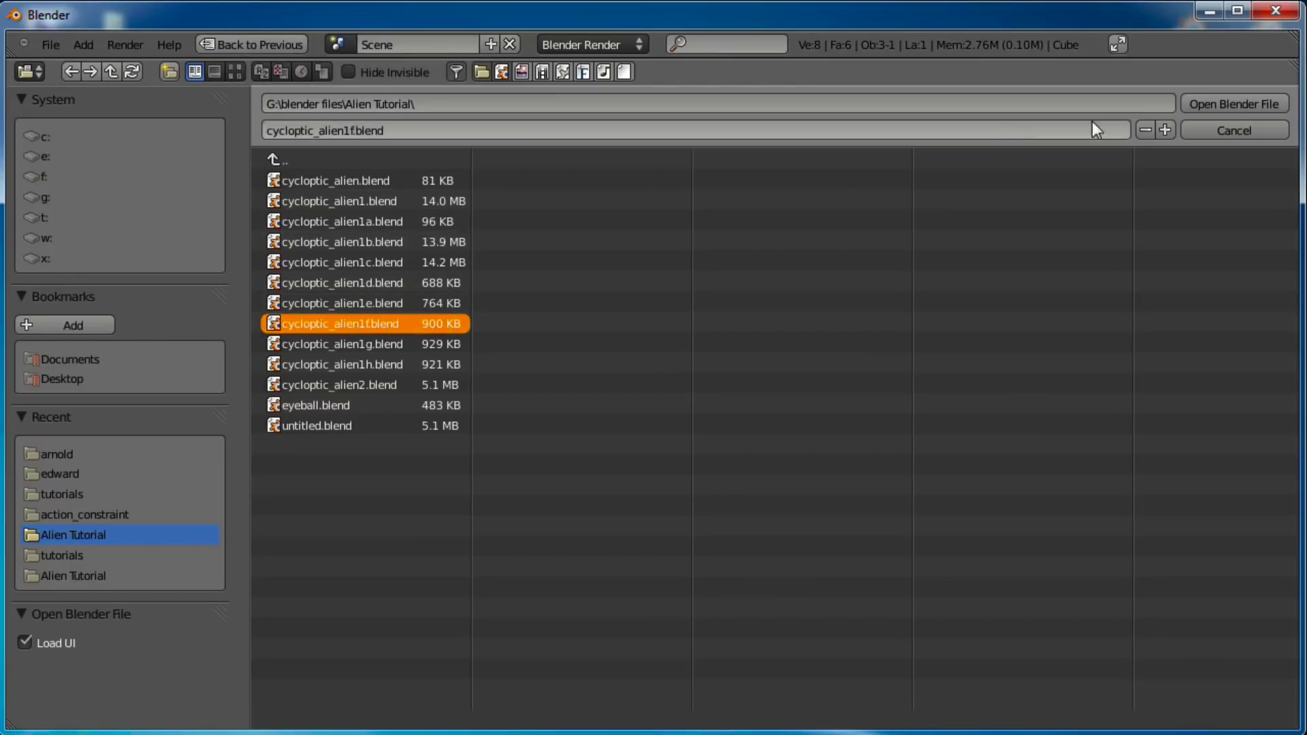
click(1227, 103)
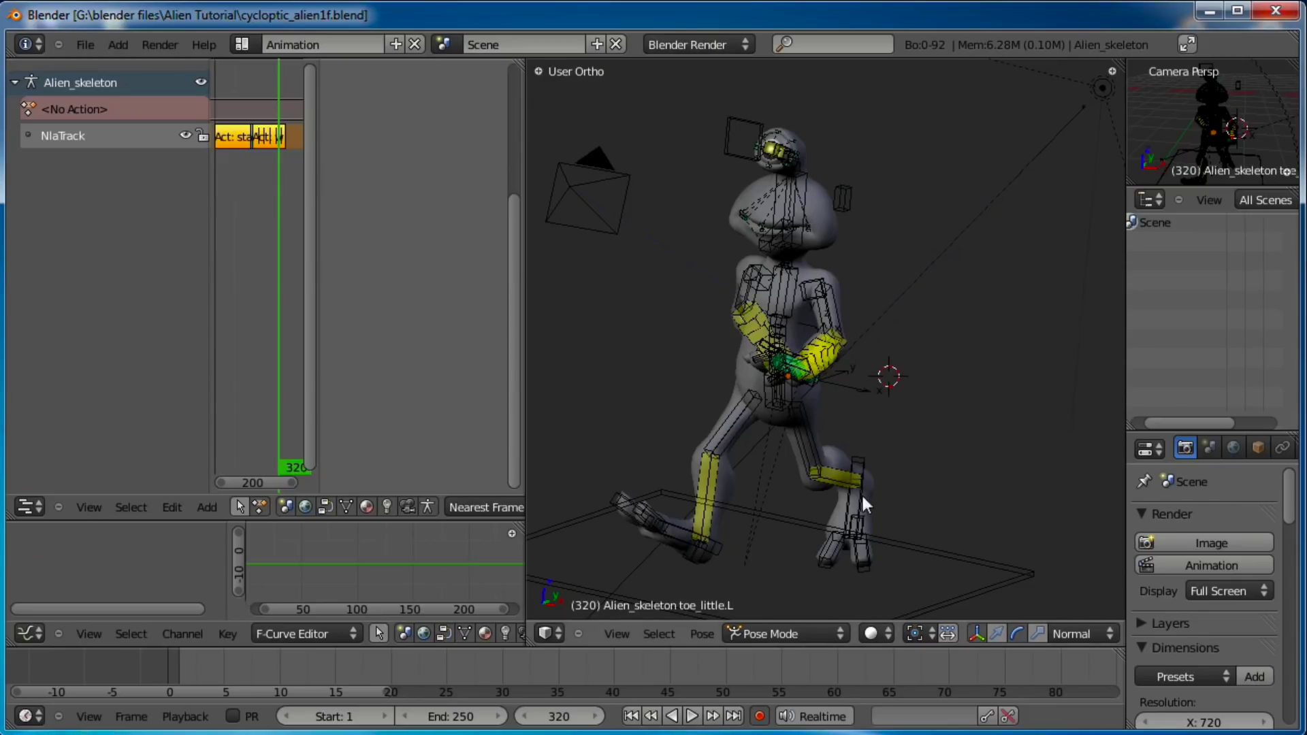
Step: Rewind the animation to frame 1 and preview the poses along the armature's NLA track
drag(200, 678, 824, 668)
scroll(825, 668, down, 6)
middle_drag(835, 667, 591, 673)
drag(507, 672, 1097, 671)
scroll(1075, 667, down, 4)
middle_drag(1063, 668, 520, 685)
drag(552, 684, 236, 663)
click(637, 716)
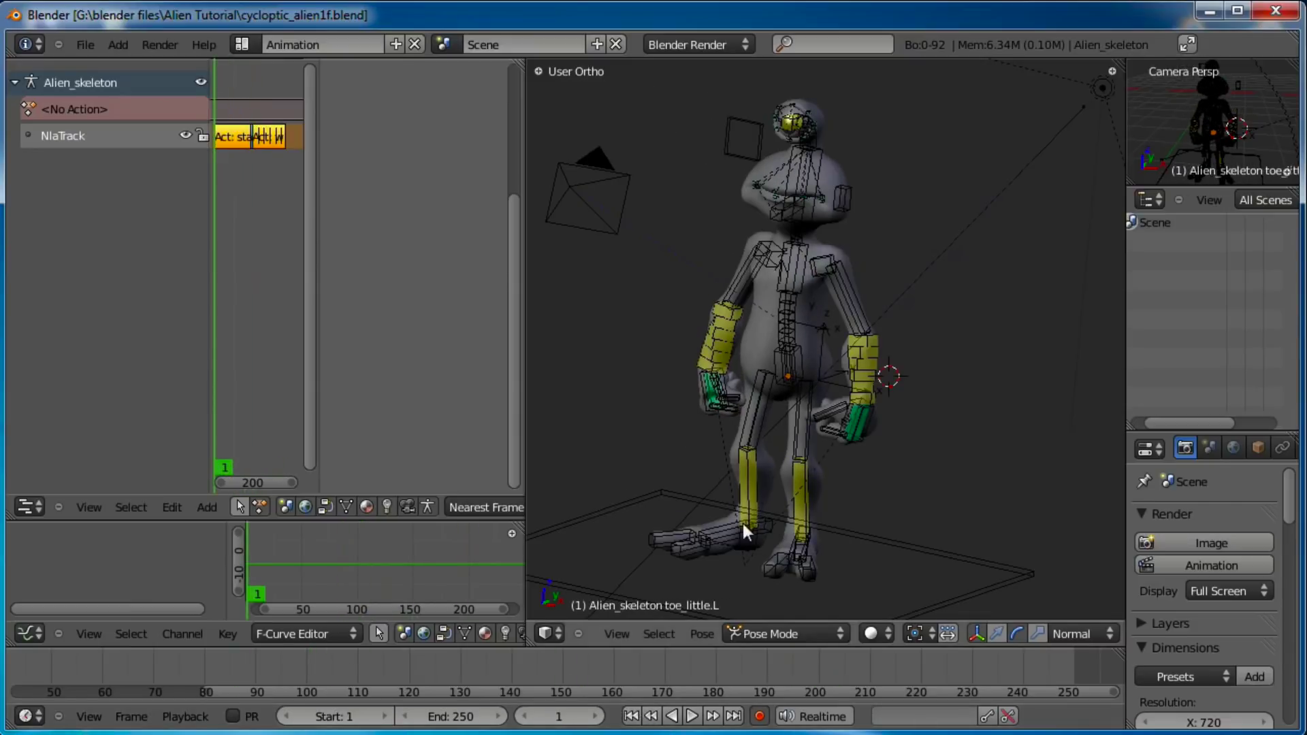
click(277, 186)
click(239, 145)
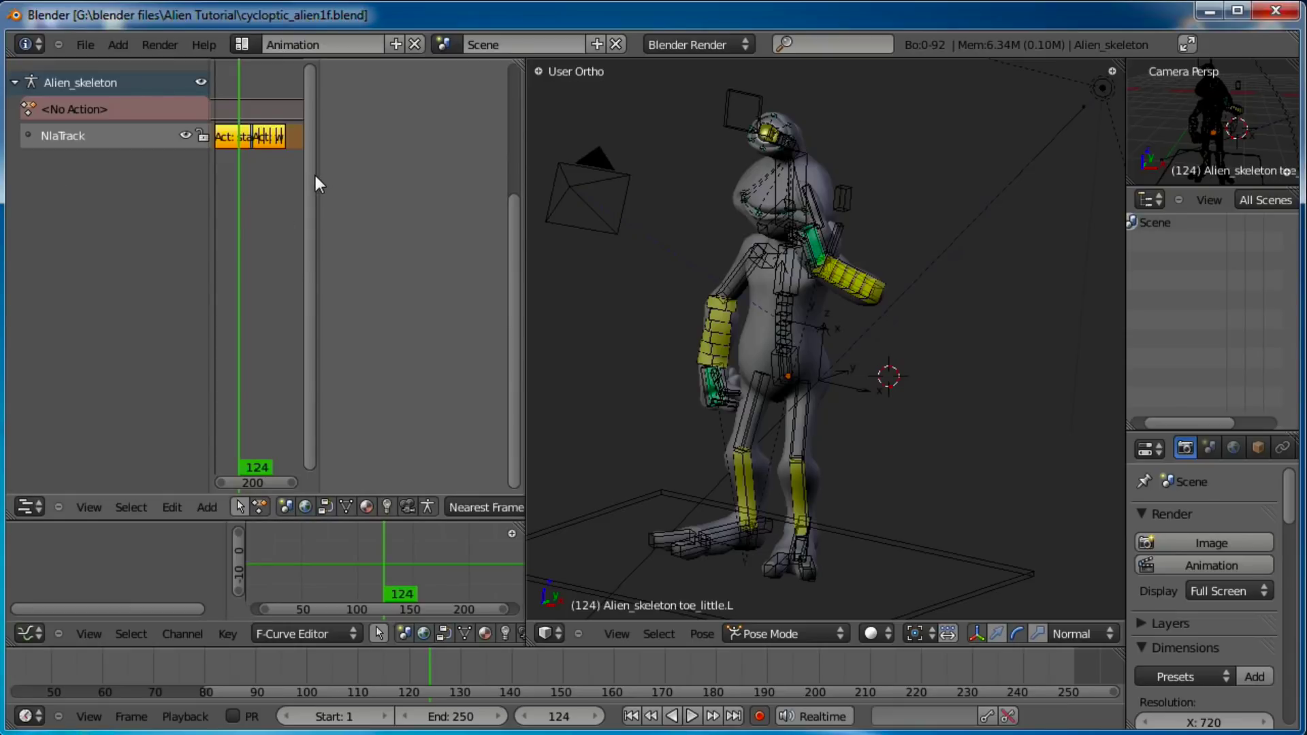
Step: Delete the standing around and walk strips from the armature's NLA track
drag(316, 176, 476, 170)
click(259, 162)
right_click(285, 136)
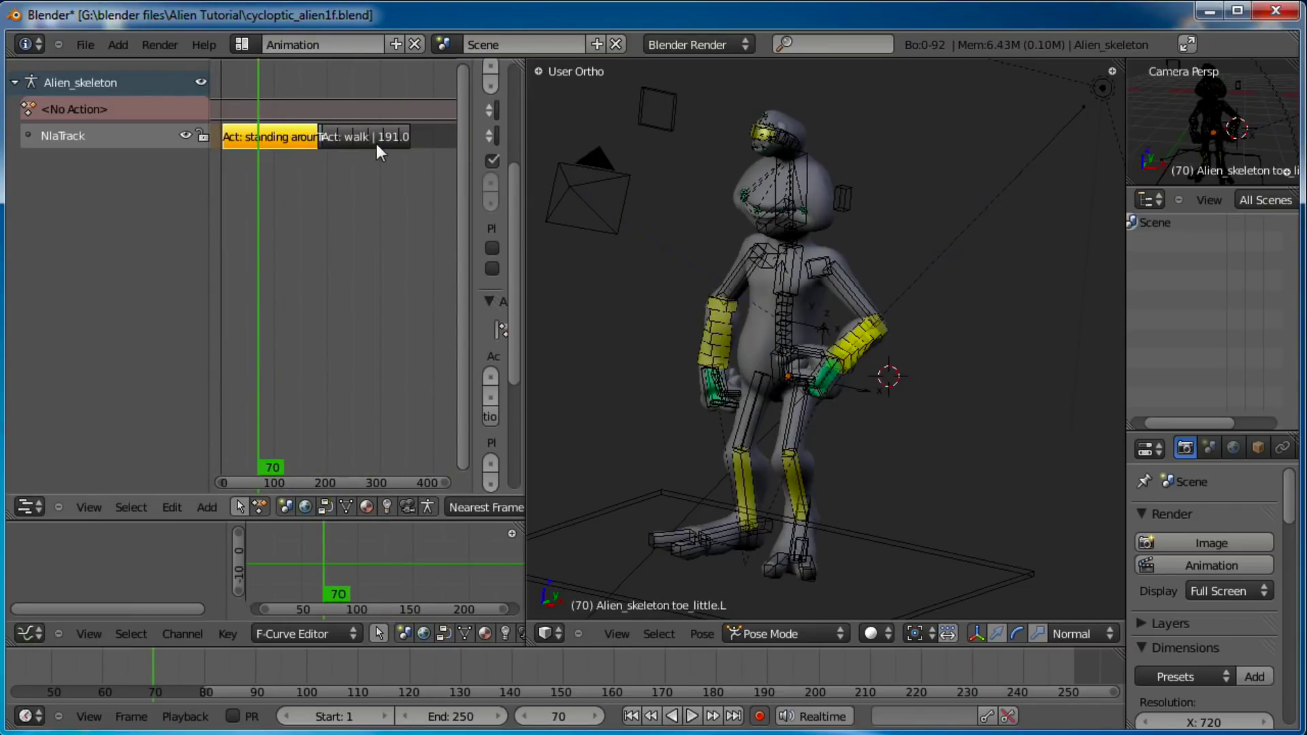
key(x)
click(321, 141)
right_click(347, 141)
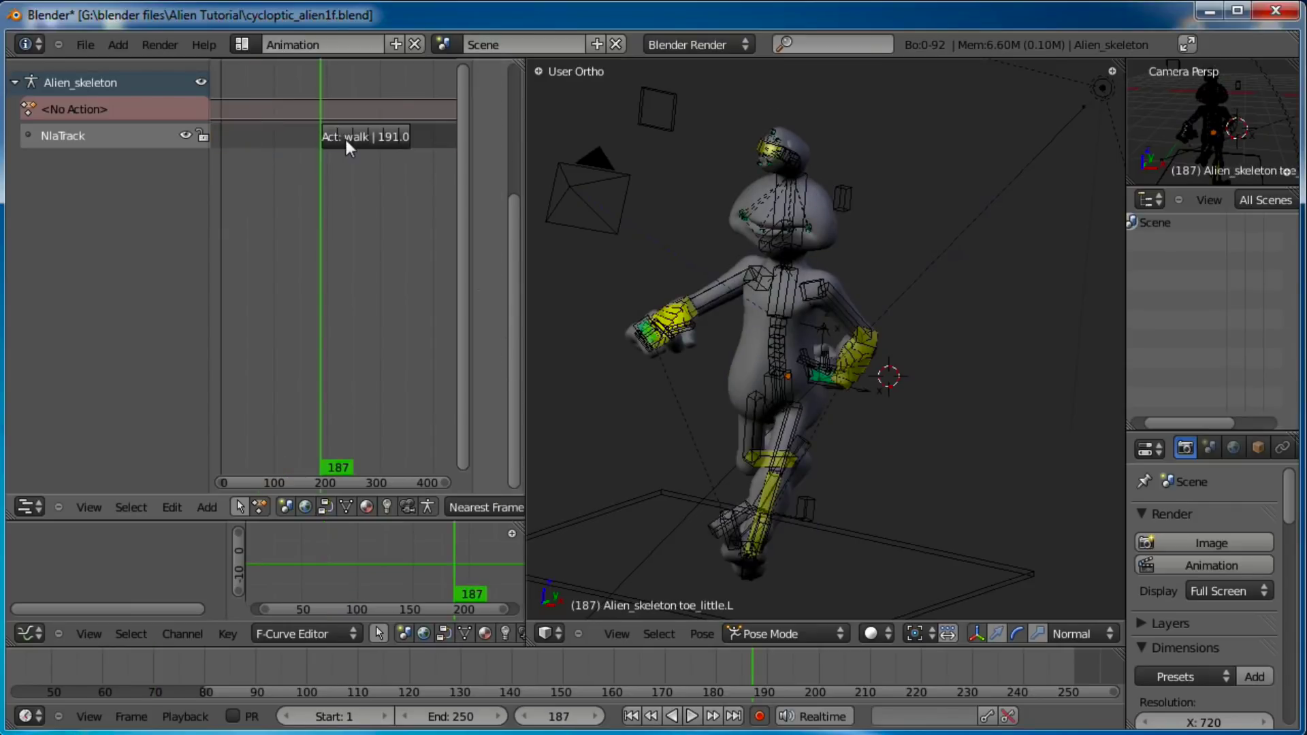
key(x)
Step: Scrub through the emptied NLA track to frame 12 and toggle automatic keyframe insertion
drag(310, 175, 354, 183)
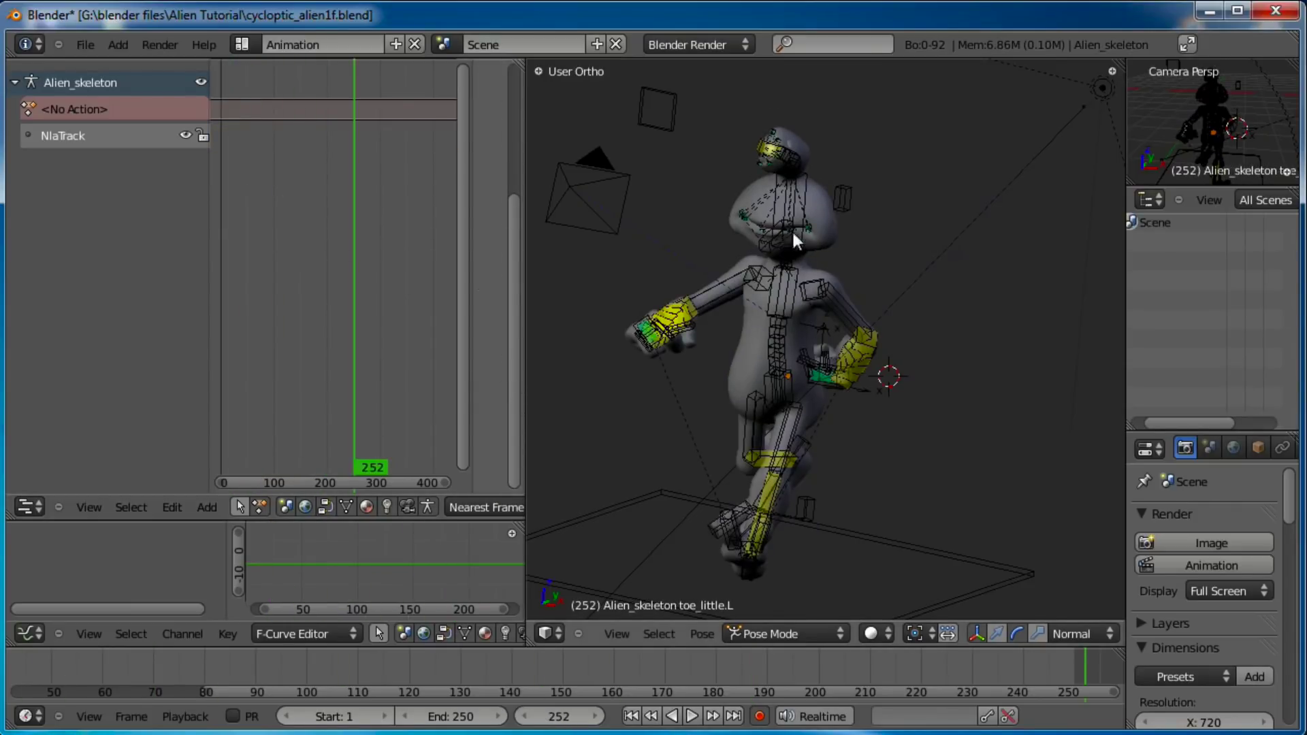
drag(350, 223, 248, 134)
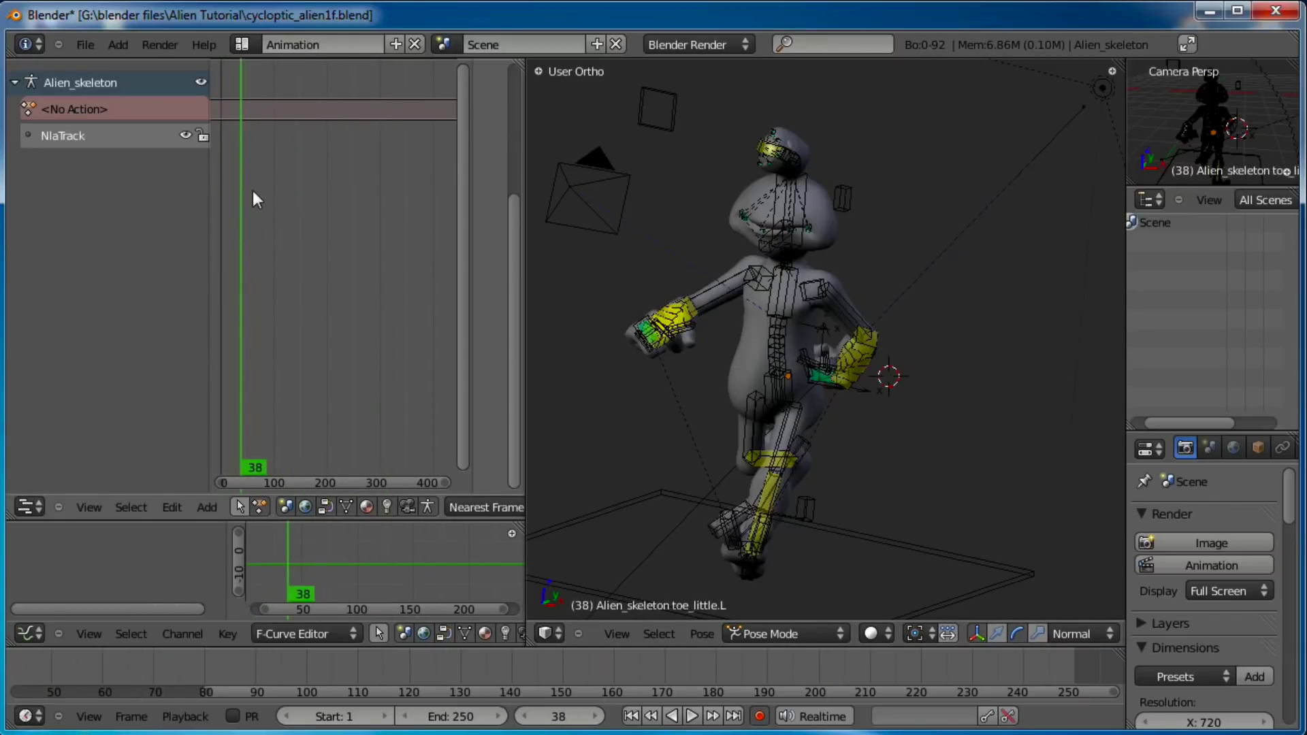
drag(243, 192, 228, 194)
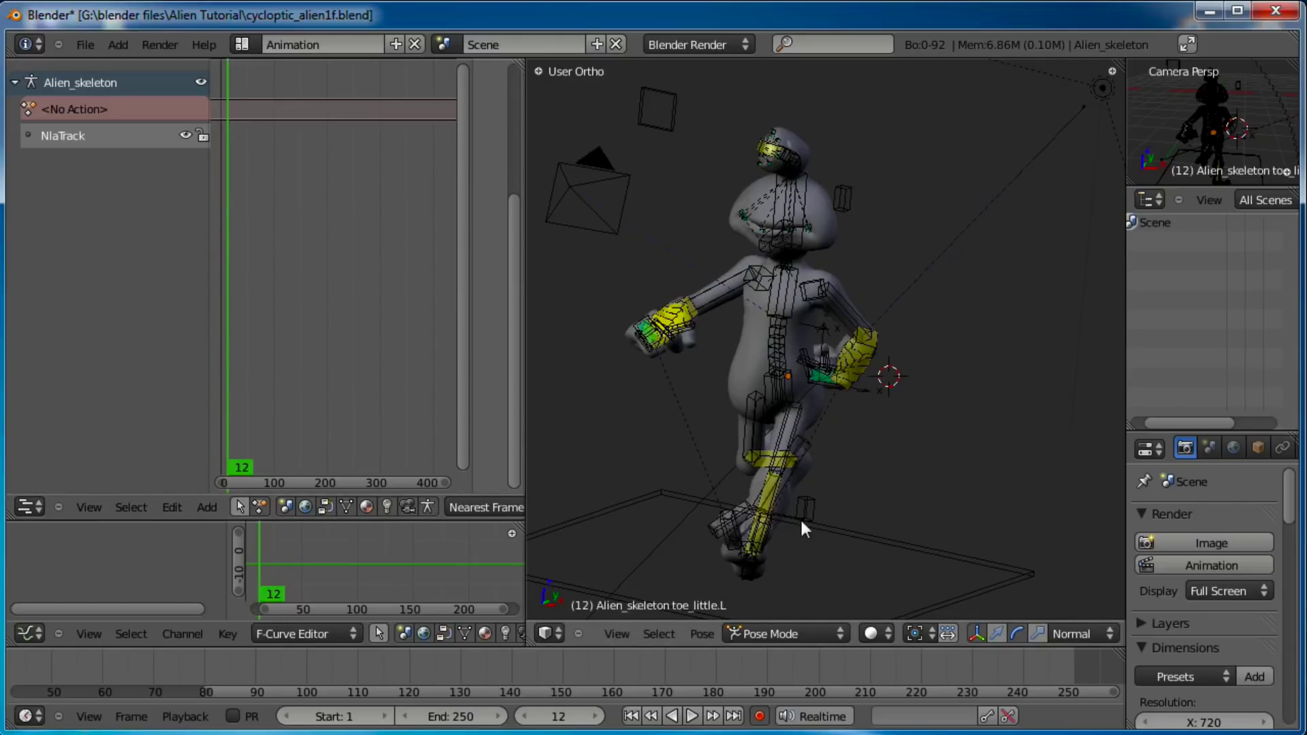
click(760, 717)
Step: Switch to the Default screen layout
click(241, 44)
click(270, 117)
scroll(660, 258, down, 2)
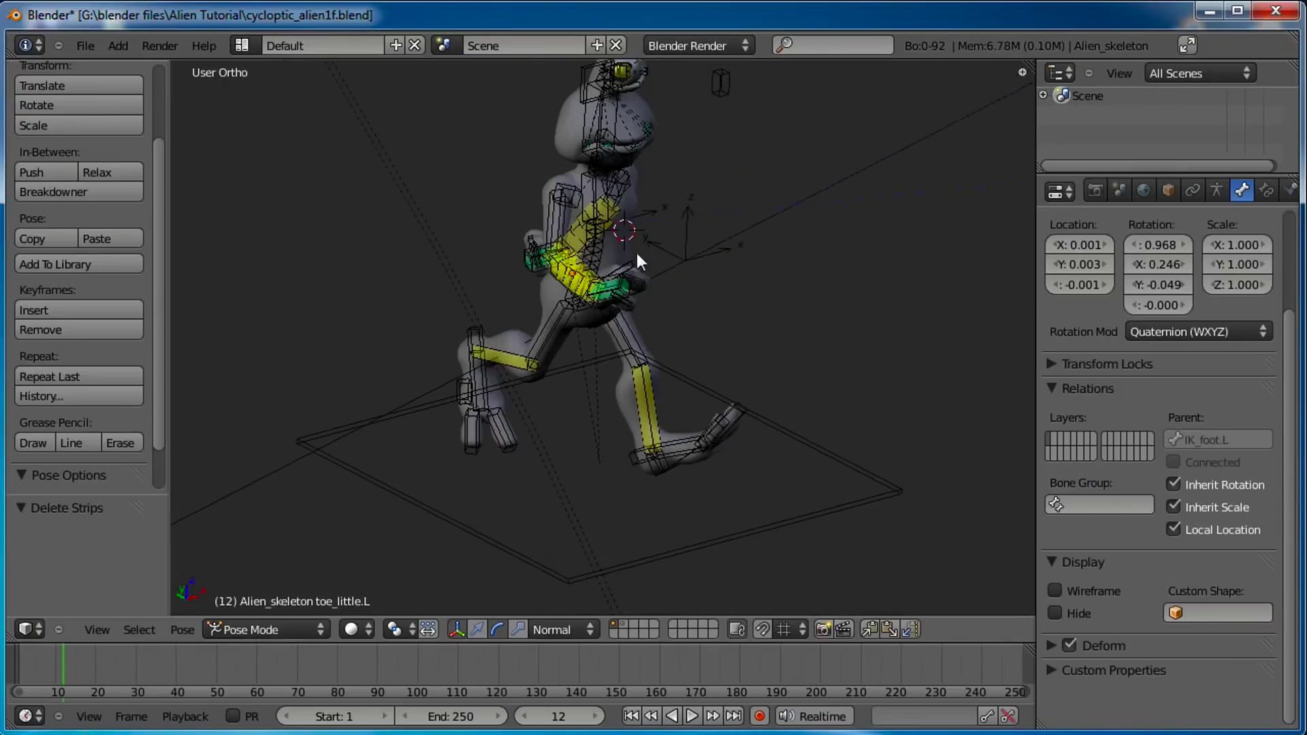
Step: Select all the armature's bones and clear their pose location and scale
shift+middle_drag(636, 254, 658, 304)
middle_drag(819, 351, 607, 341)
right_click(644, 349)
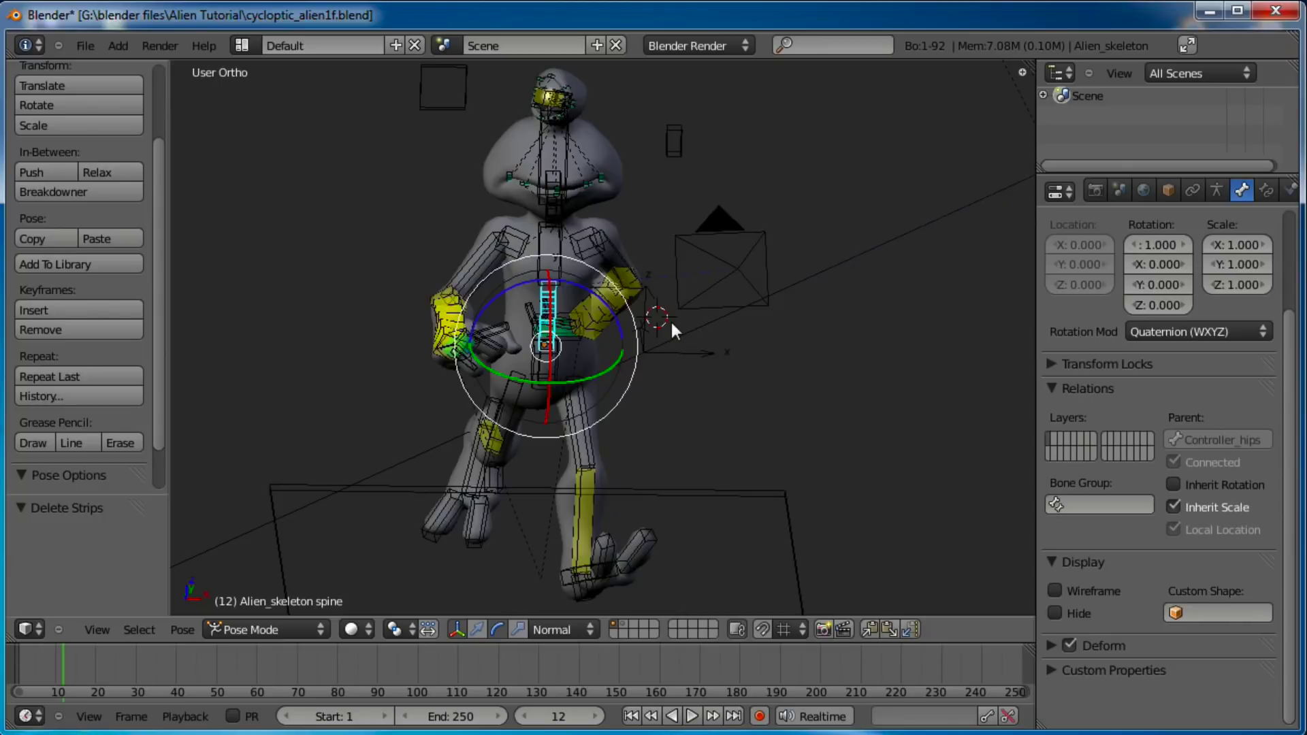
key(a)
key(a)
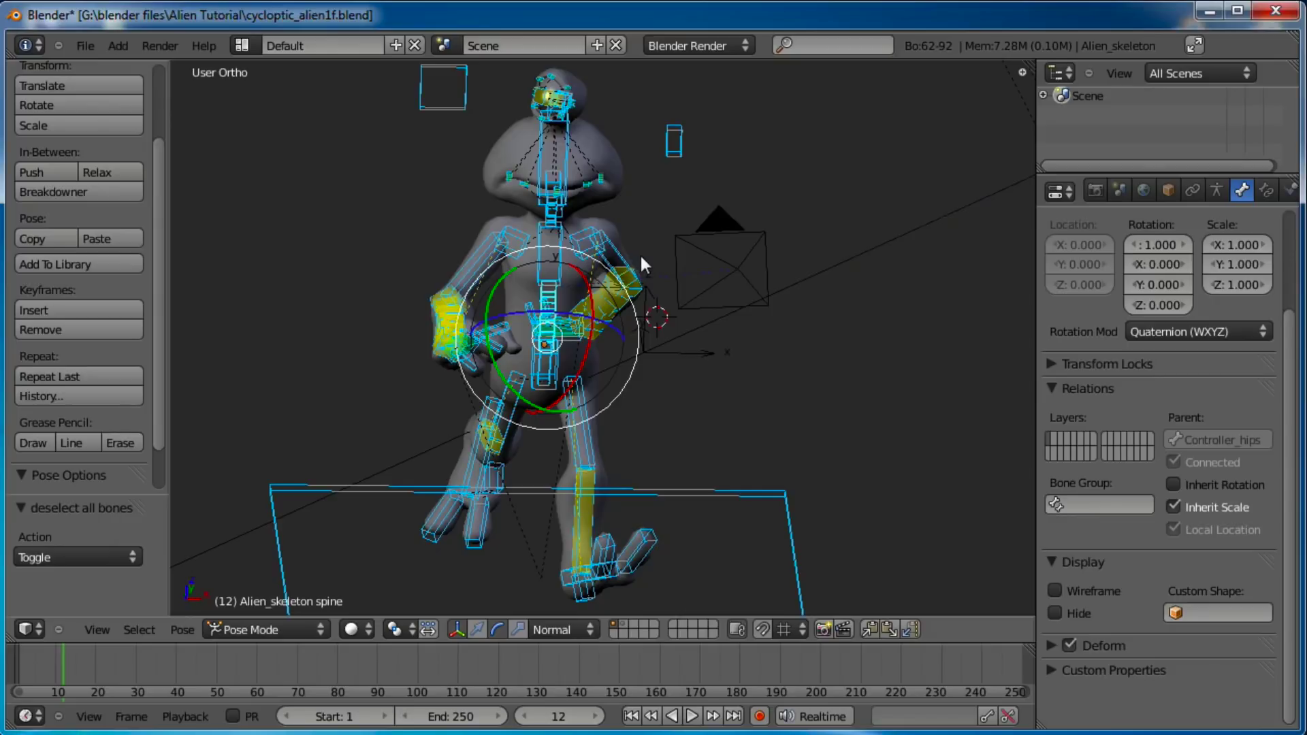
key(alt+g)
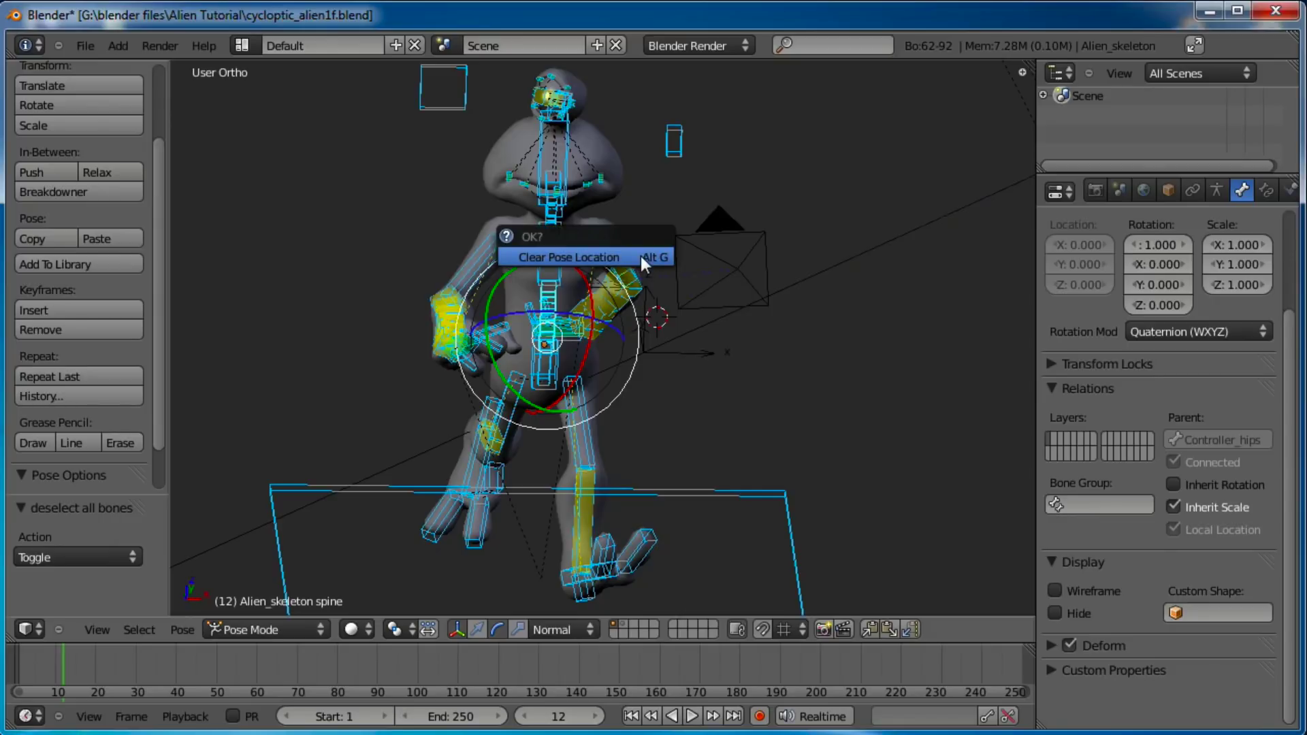
click(640, 256)
key(alt+s)
click(640, 256)
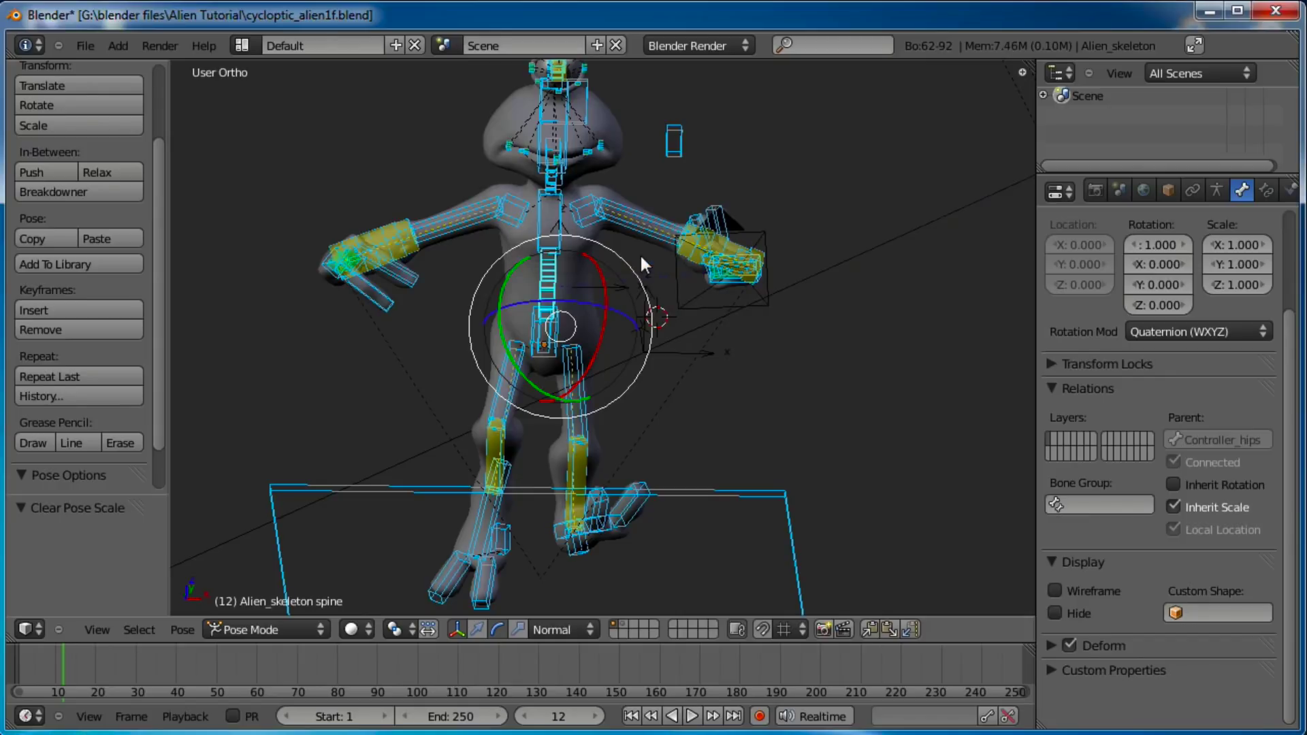
Step: Clear the pose rotation of all the bones and deselect them
key(alt+r)
click(640, 255)
middle_drag(640, 256, 665, 378)
key(a)
scroll(665, 378, down, 1)
middle_drag(678, 328, 754, 419)
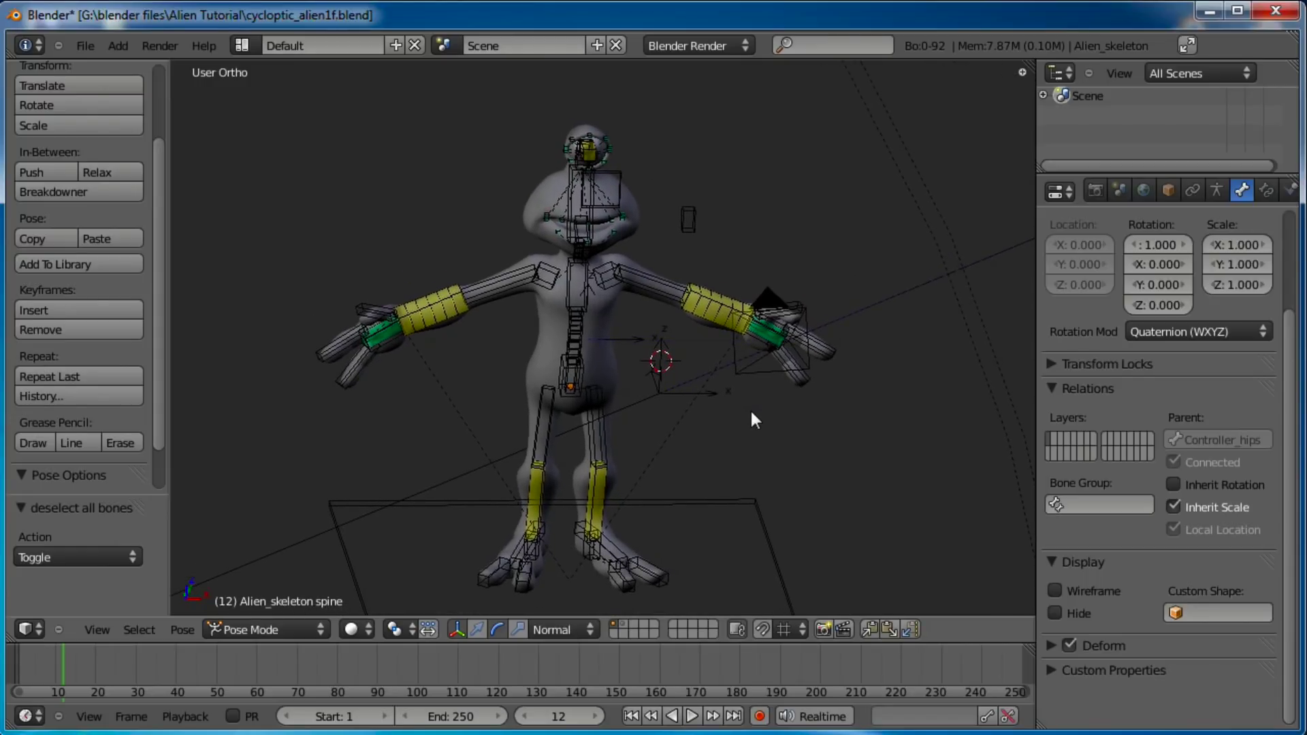
Step: Switch the armature to Object Mode and move it to layer 11, the first layer of the second row
scroll(655, 447, up, 1)
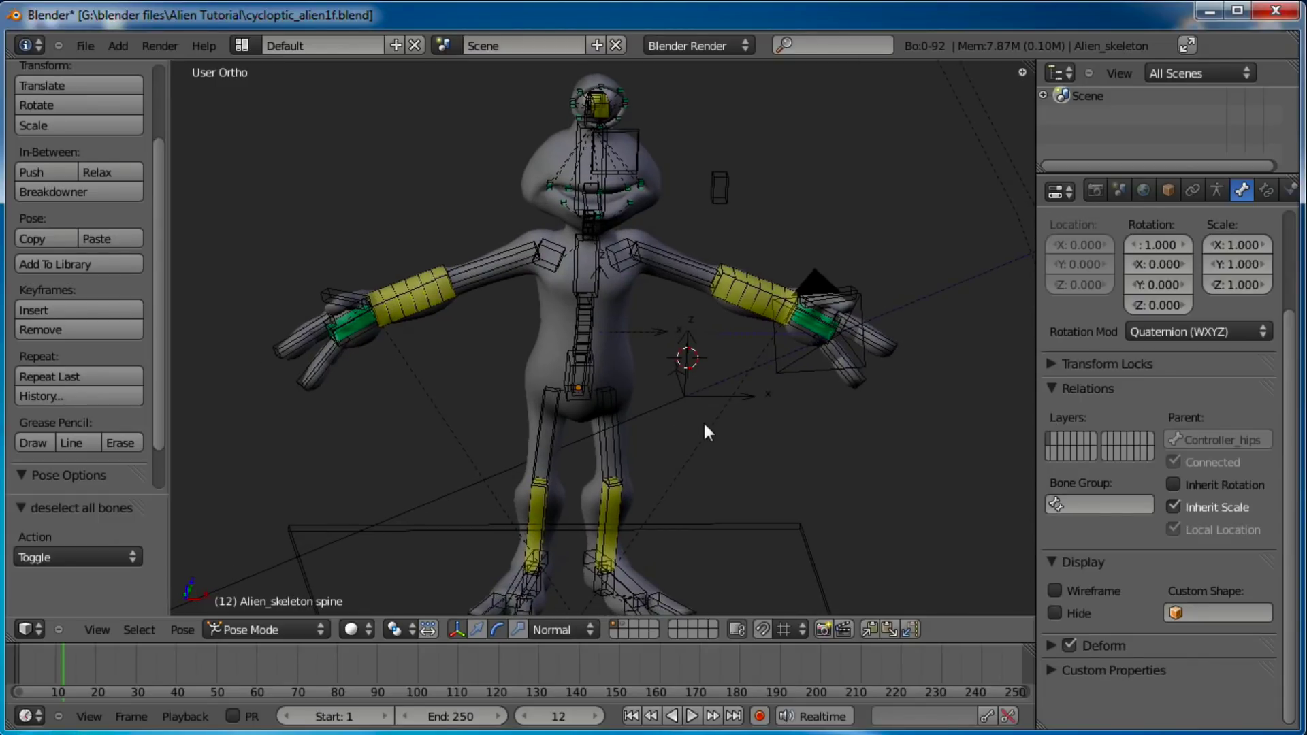
middle_drag(663, 417, 491, 361)
middle_drag(794, 348, 658, 450)
right_click(599, 319)
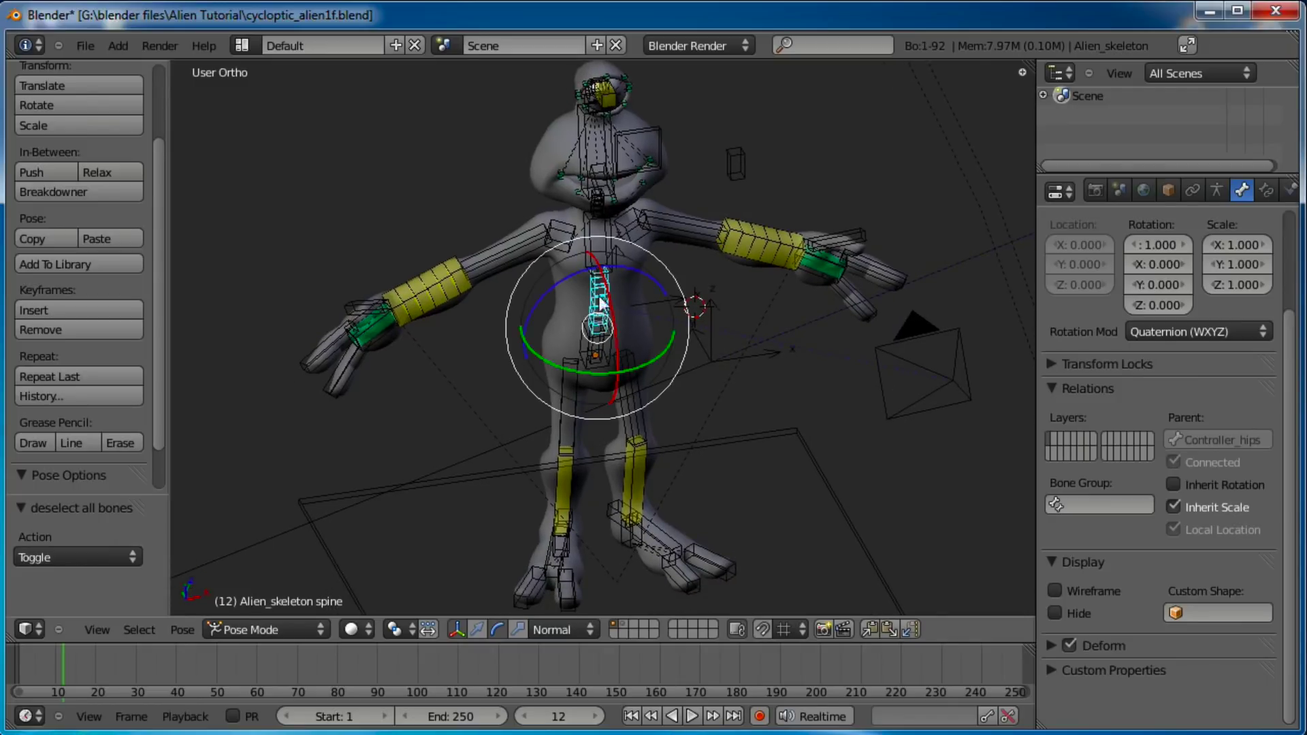
click(296, 627)
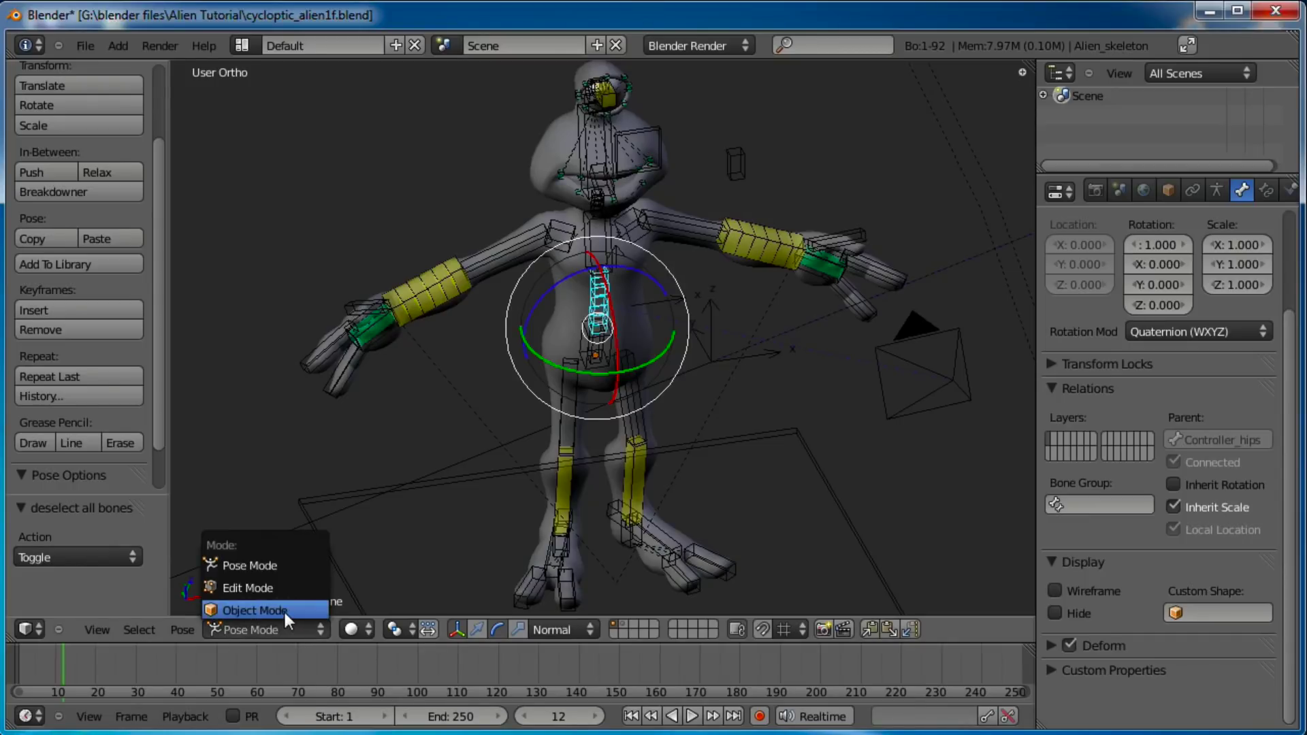
click(283, 609)
middle_drag(599, 443, 579, 386)
key(m)
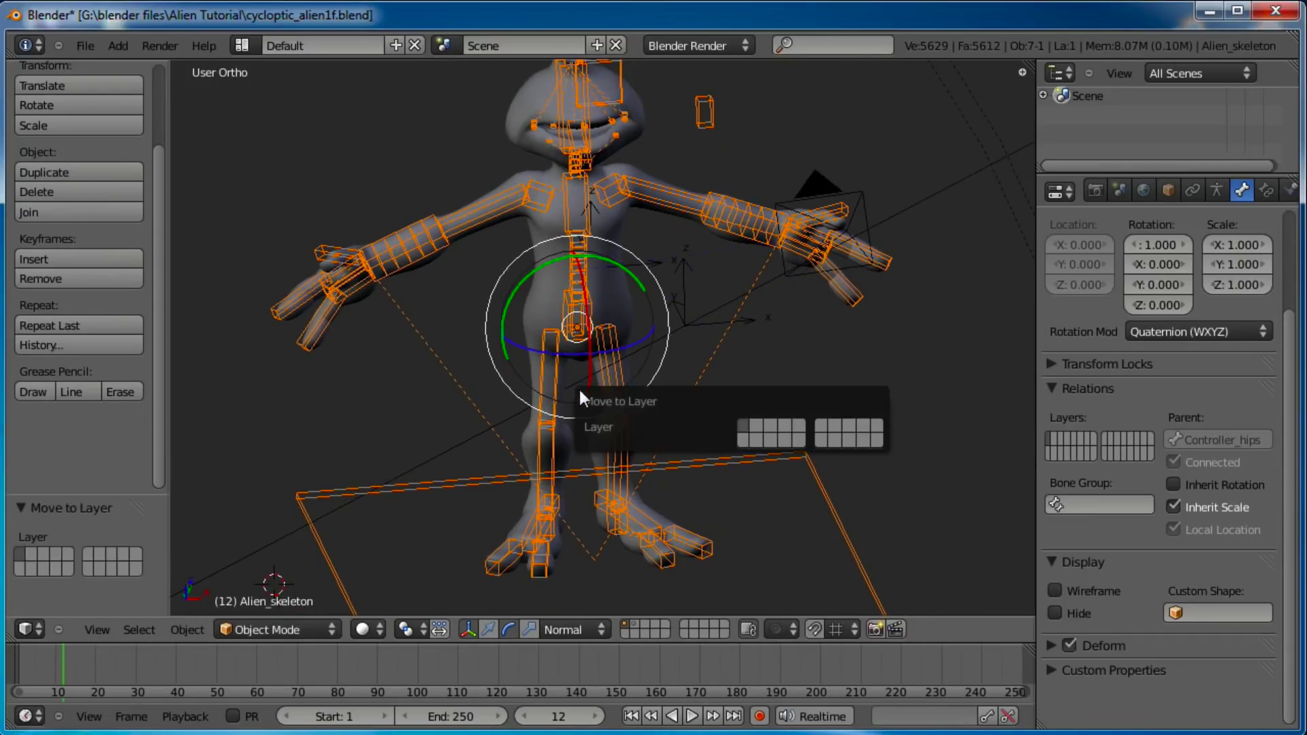
click(742, 441)
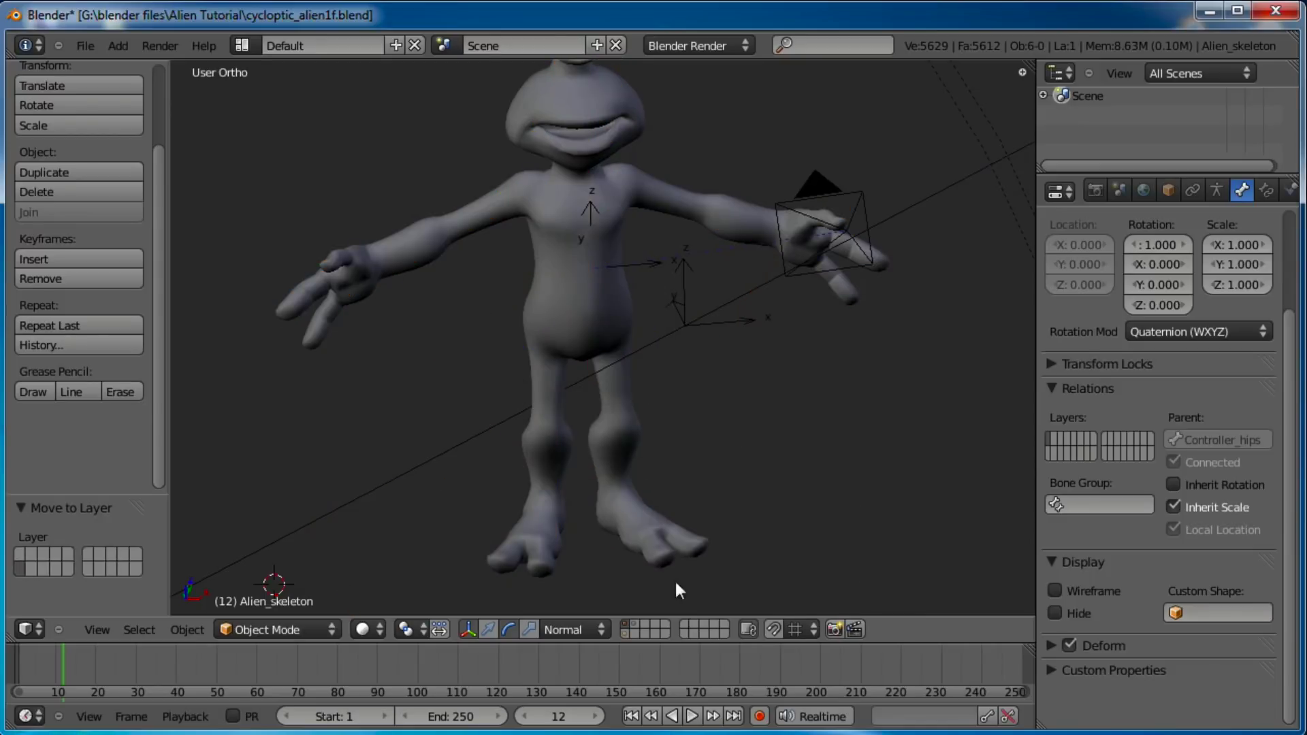
Step: Show layer 11 together with layer 1 and return the armature to Pose Mode with no bones selected
shift+click(623, 636)
middle_drag(622, 599, 705, 450)
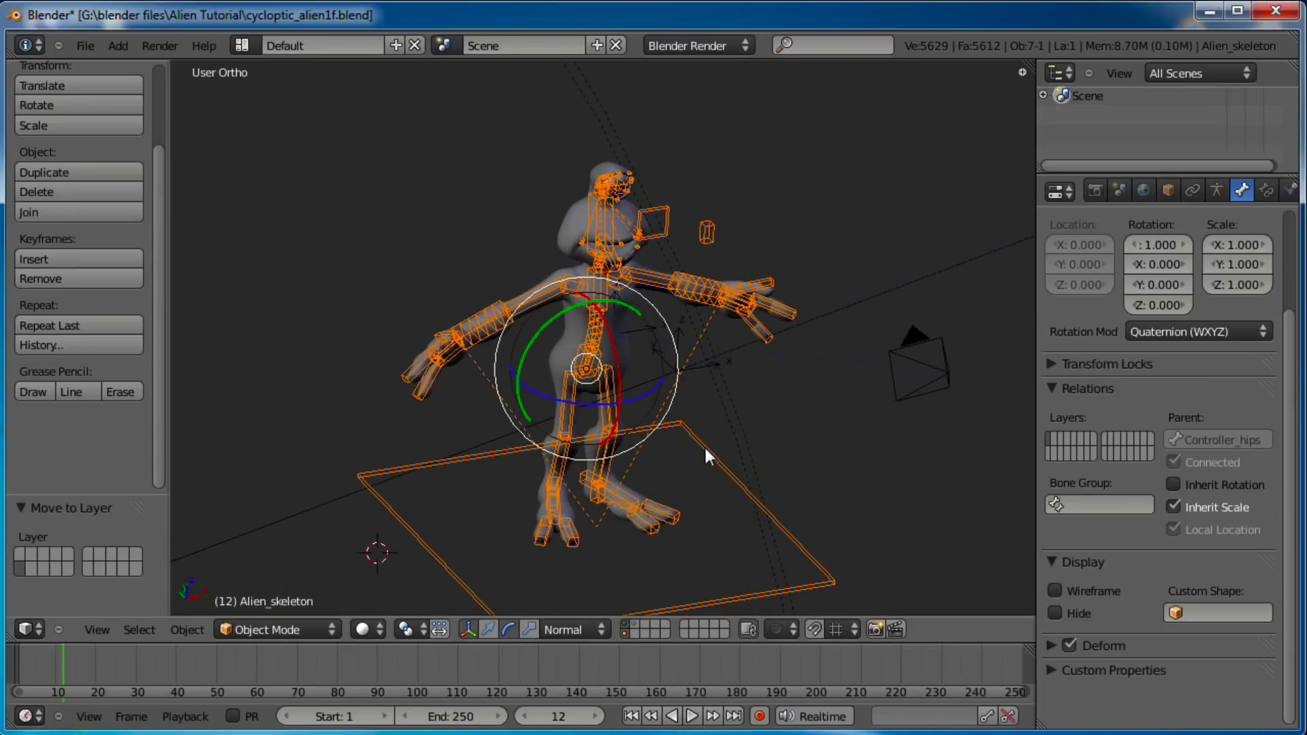
click(272, 628)
click(278, 560)
scroll(659, 456, up, 2)
middle_drag(659, 456, 765, 472)
key(a)
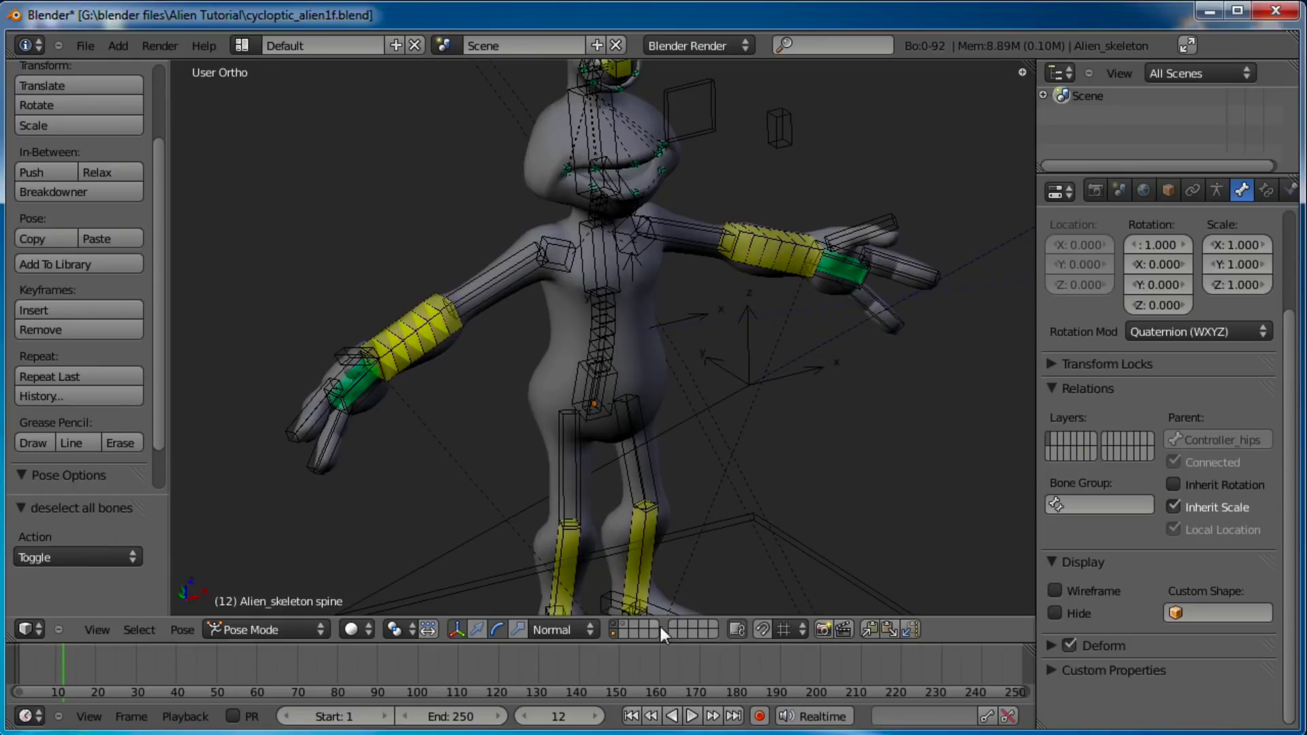
Step: Hide the armature's layer 11 and select the alien mesh
click(612, 635)
middle_drag(683, 426, 689, 502)
right_click(599, 476)
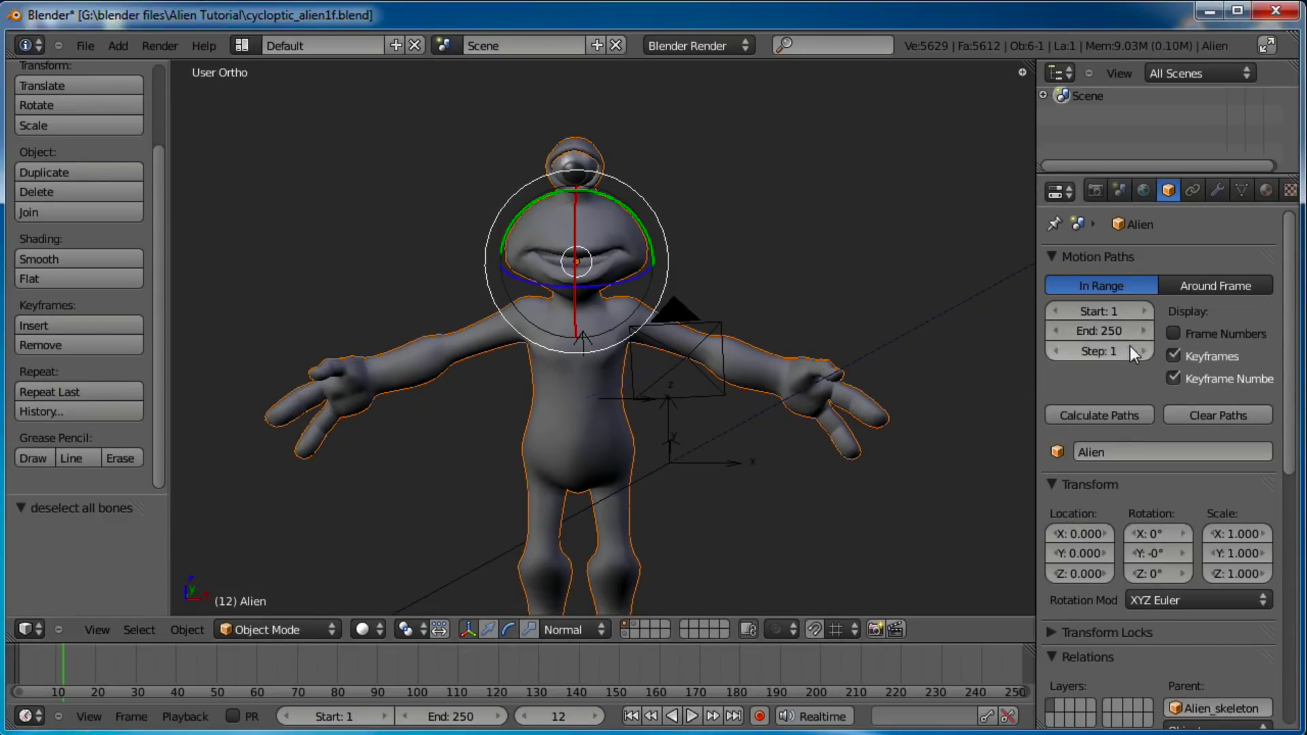
Step: Add a base shape key to the alien mesh
scroll(1174, 188, down, 3)
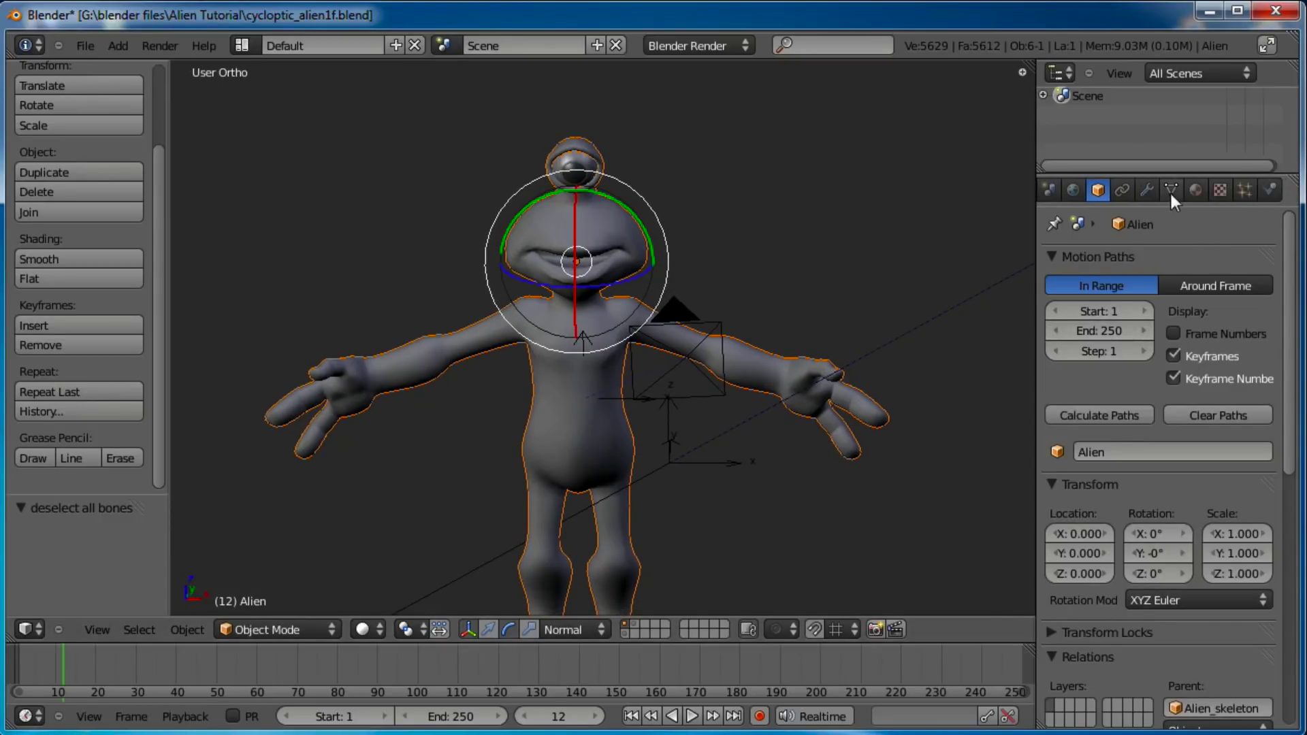
click(1174, 189)
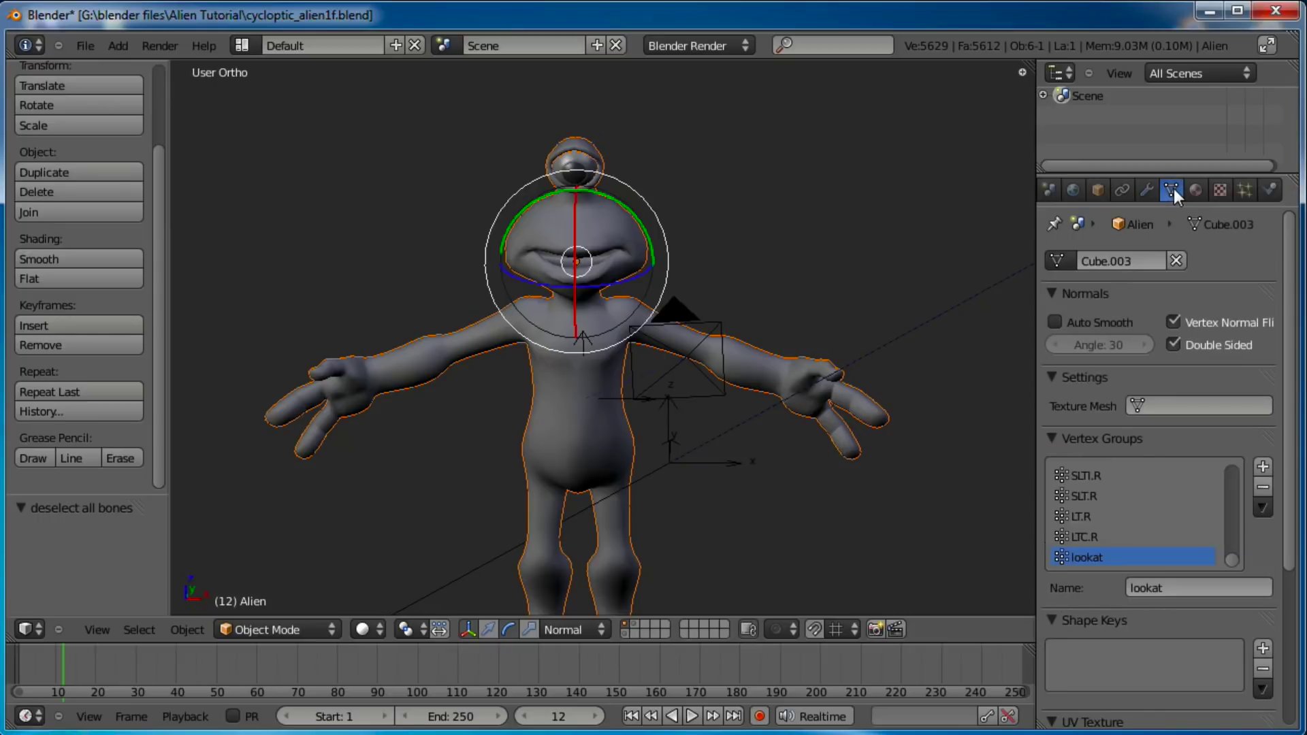
scroll(1130, 456, down, 5)
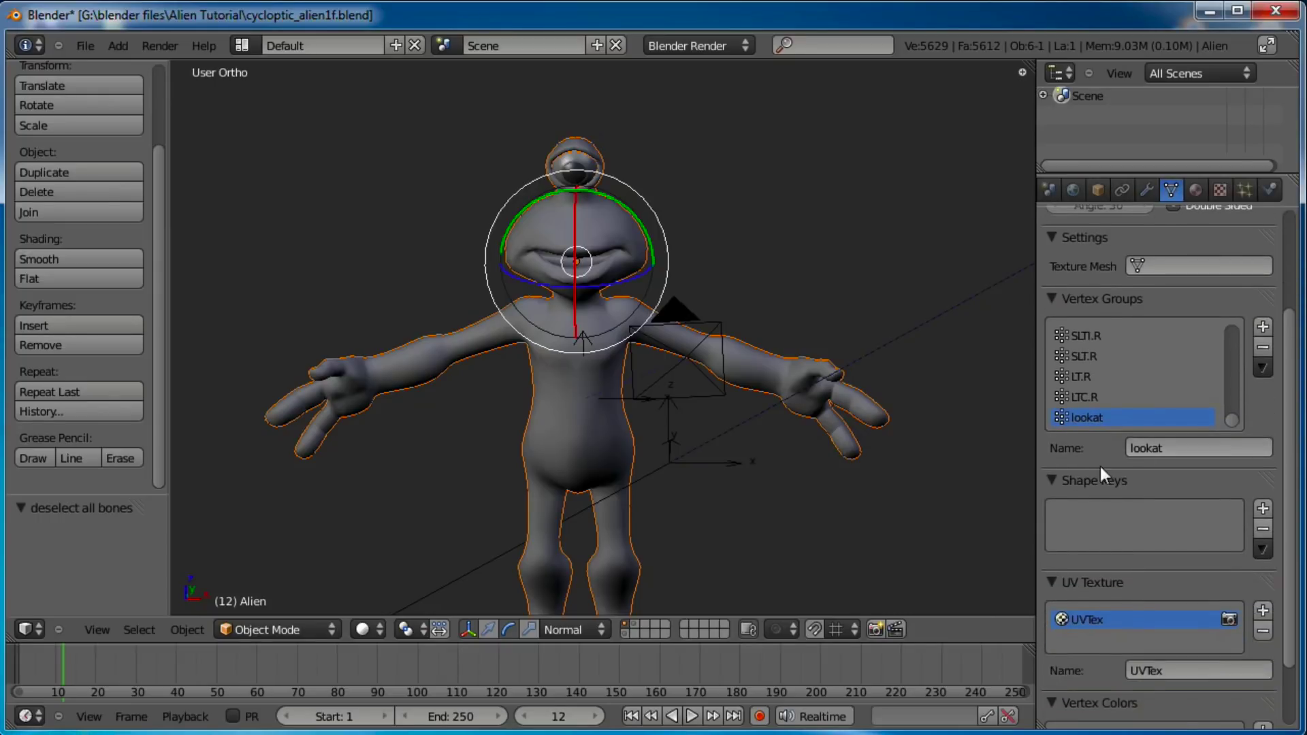
click(1261, 508)
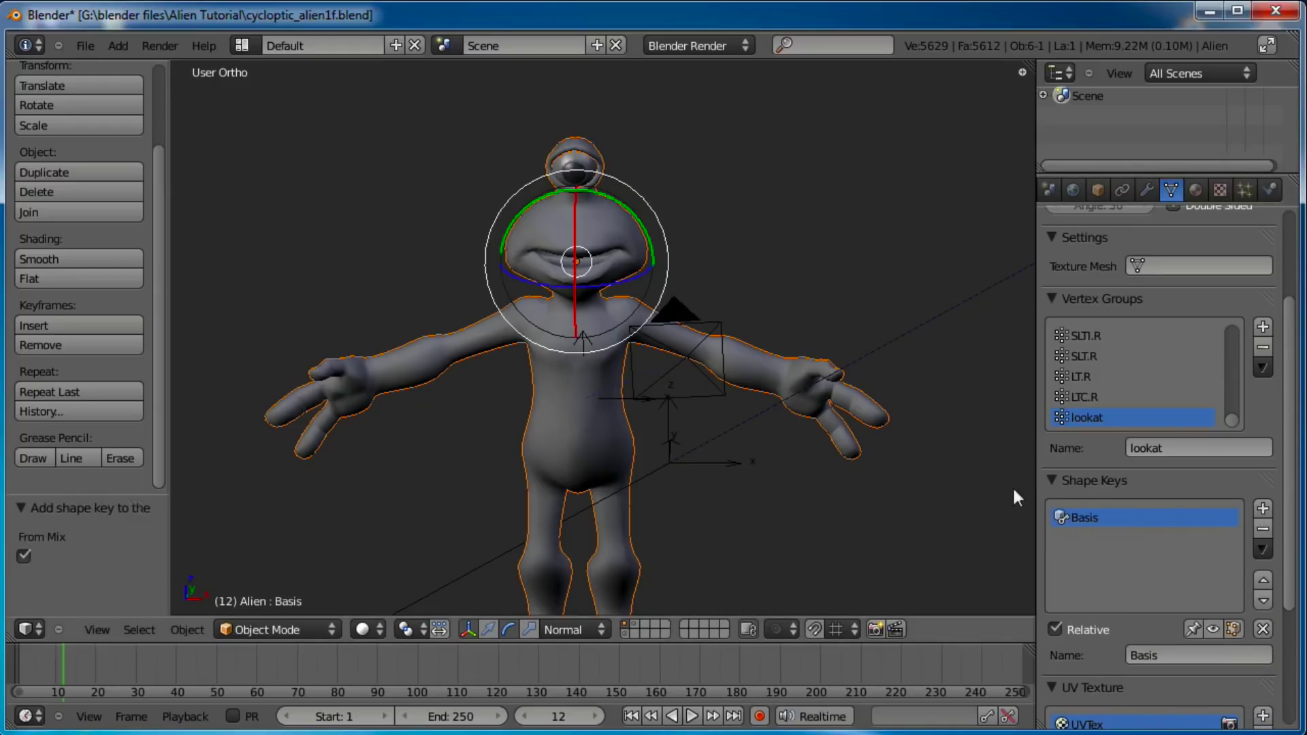
Step: Add a second shape key to the alien and name it elbow.L
scroll(721, 358, down, 2)
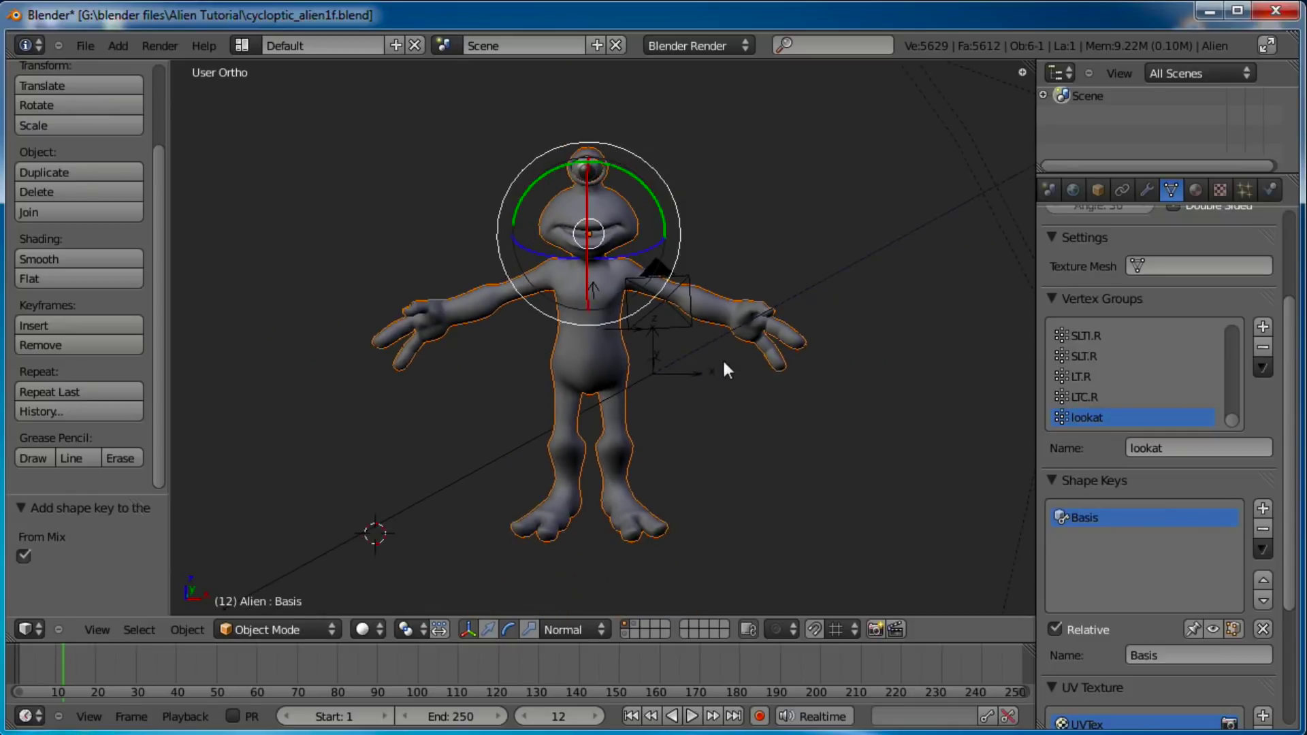
middle_drag(722, 358, 817, 365)
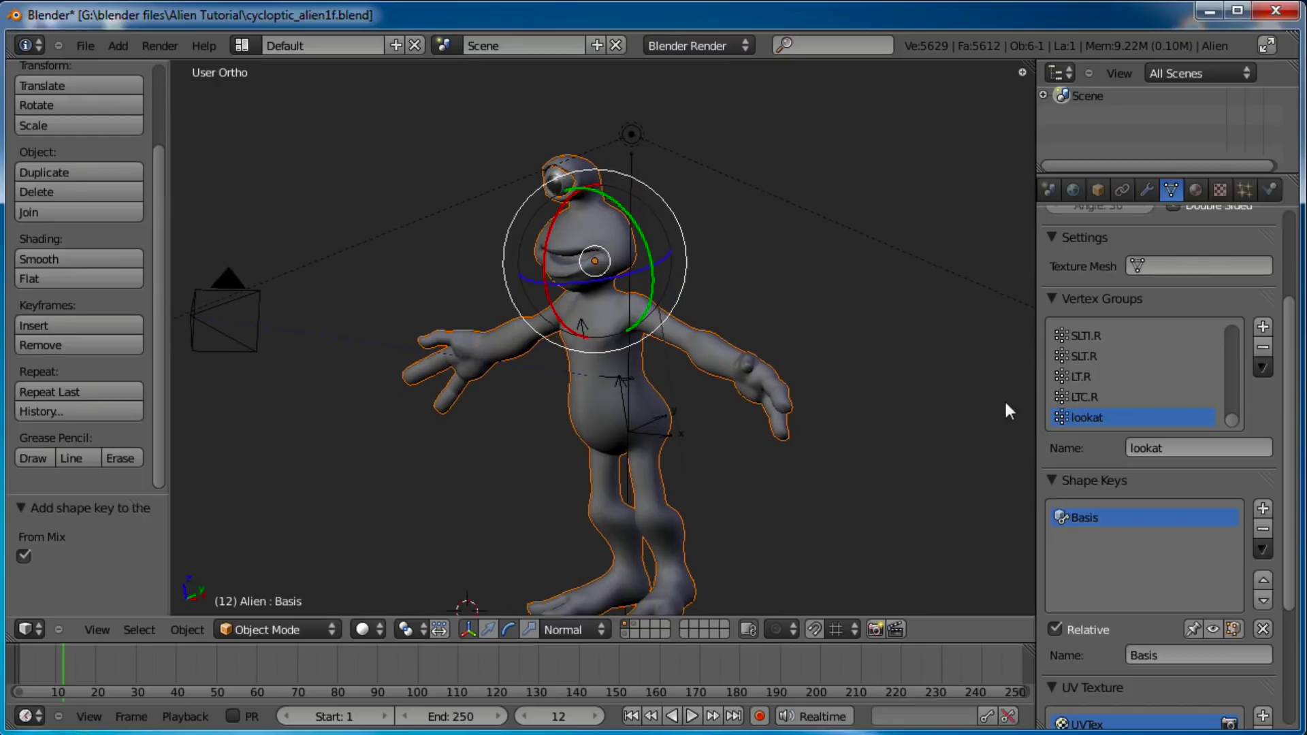
click(1262, 511)
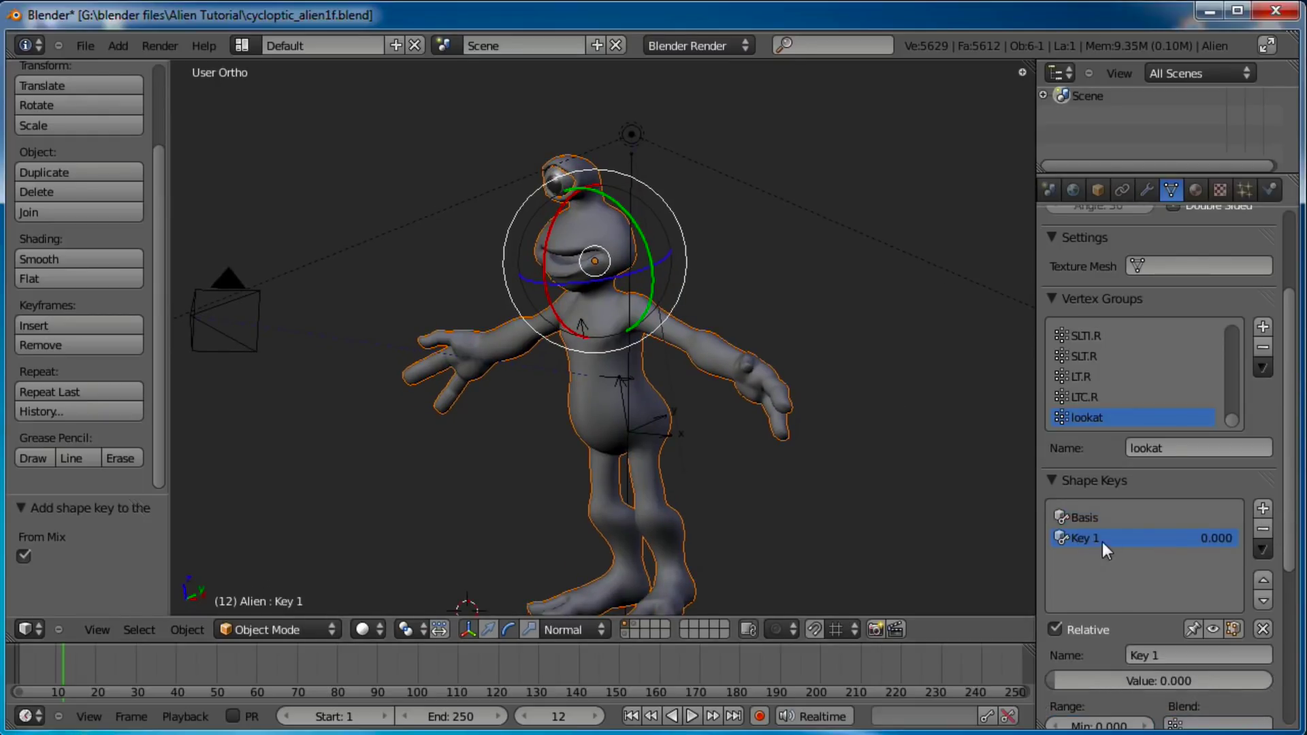
click(1178, 656)
text(elbow.L)
key(Return)
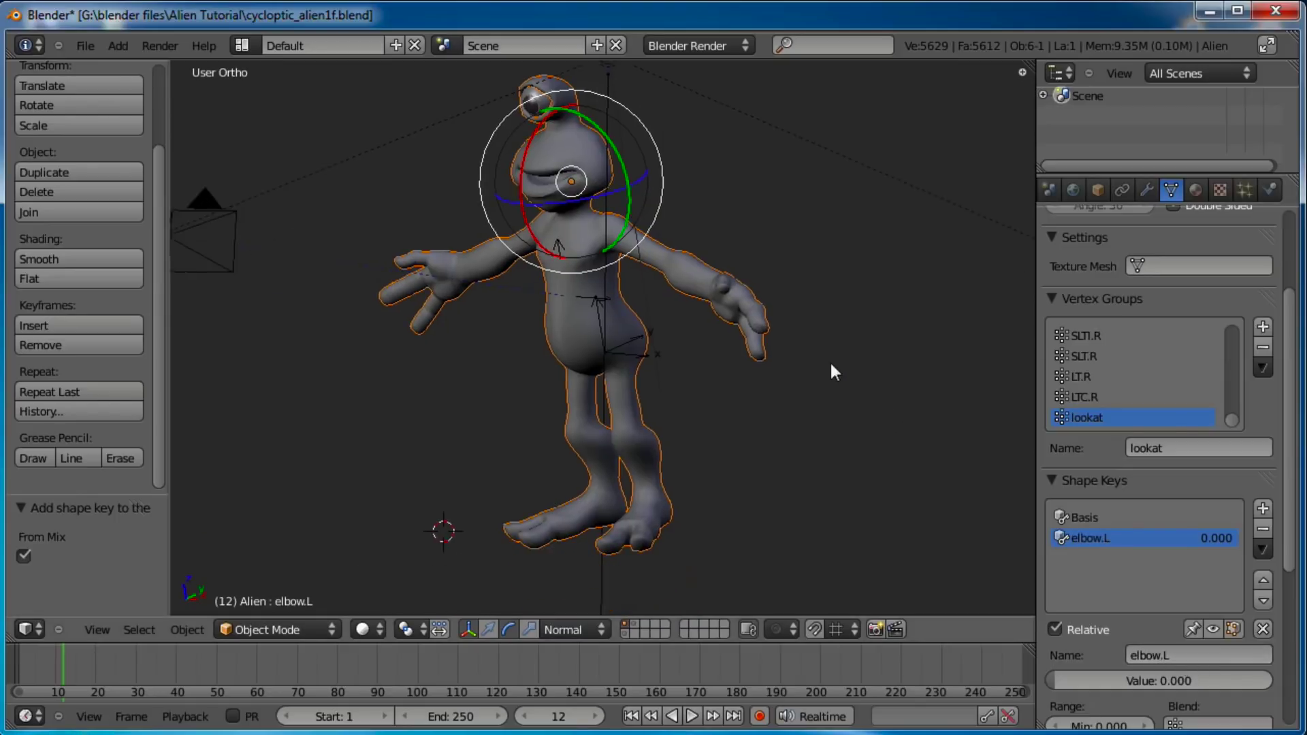
Step: In Edit Mode, move the three vertices at the tip of the alien's left elbow outward by about 0.055 along Y
middle_drag(831, 365, 803, 441)
scroll(756, 433, up, 4)
key(Tab)
scroll(742, 434, up, 4)
scroll(586, 402, up, 3)
right_click(581, 389)
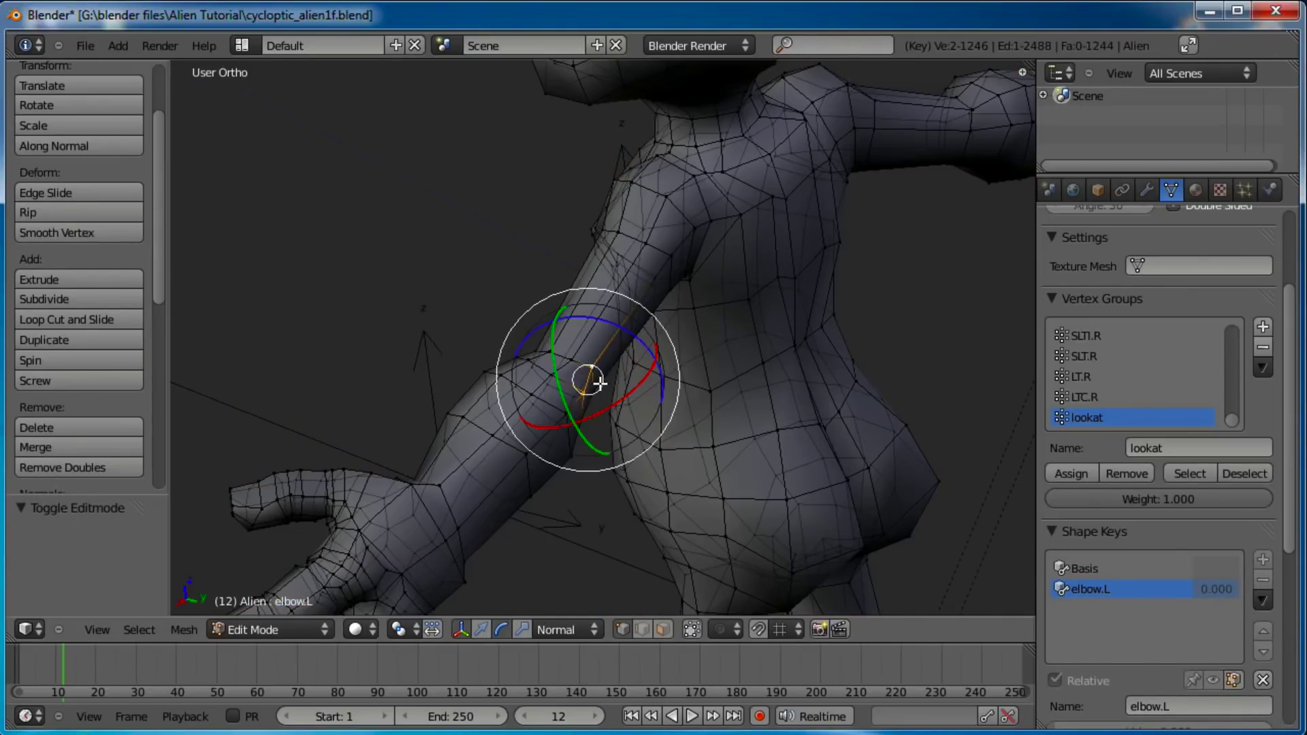
middle_drag(721, 406, 681, 355)
shift+right_click(577, 346)
middle_drag(577, 346, 707, 355)
middle_drag(892, 374, 624, 567)
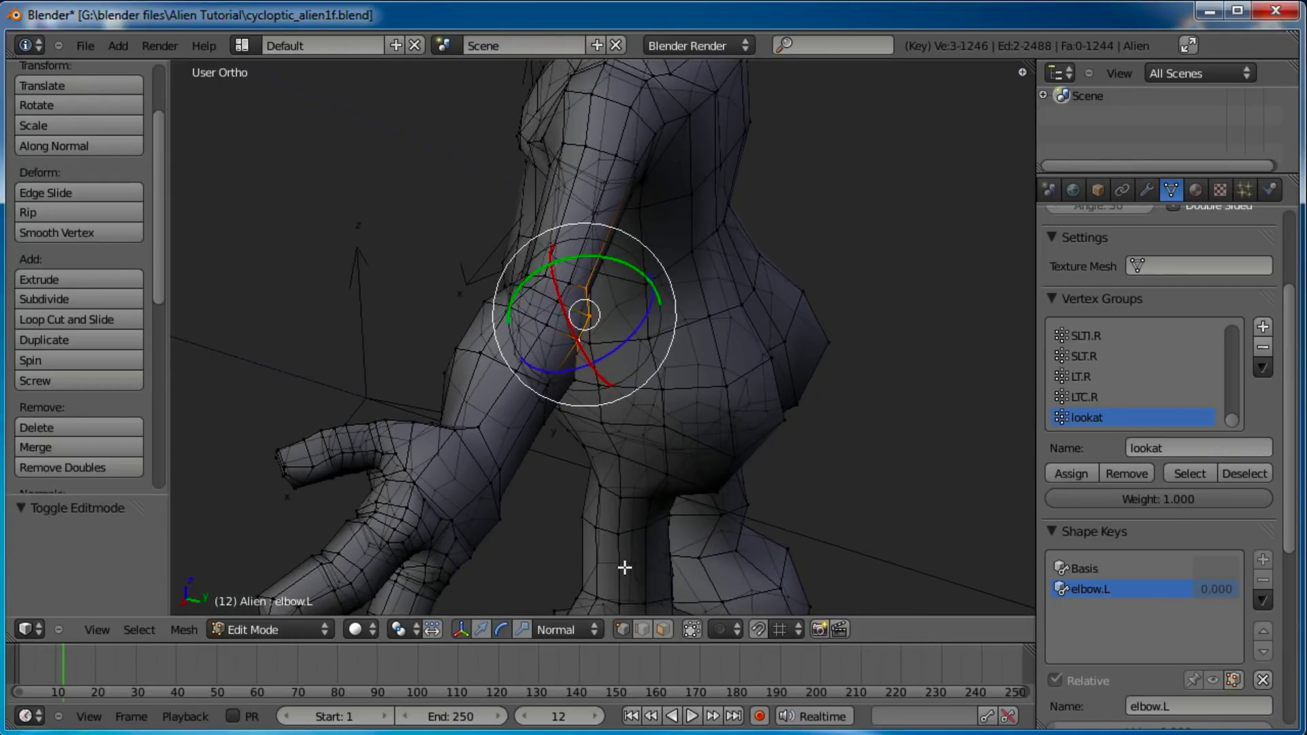
click(480, 632)
middle_drag(592, 490, 586, 362)
key(g)
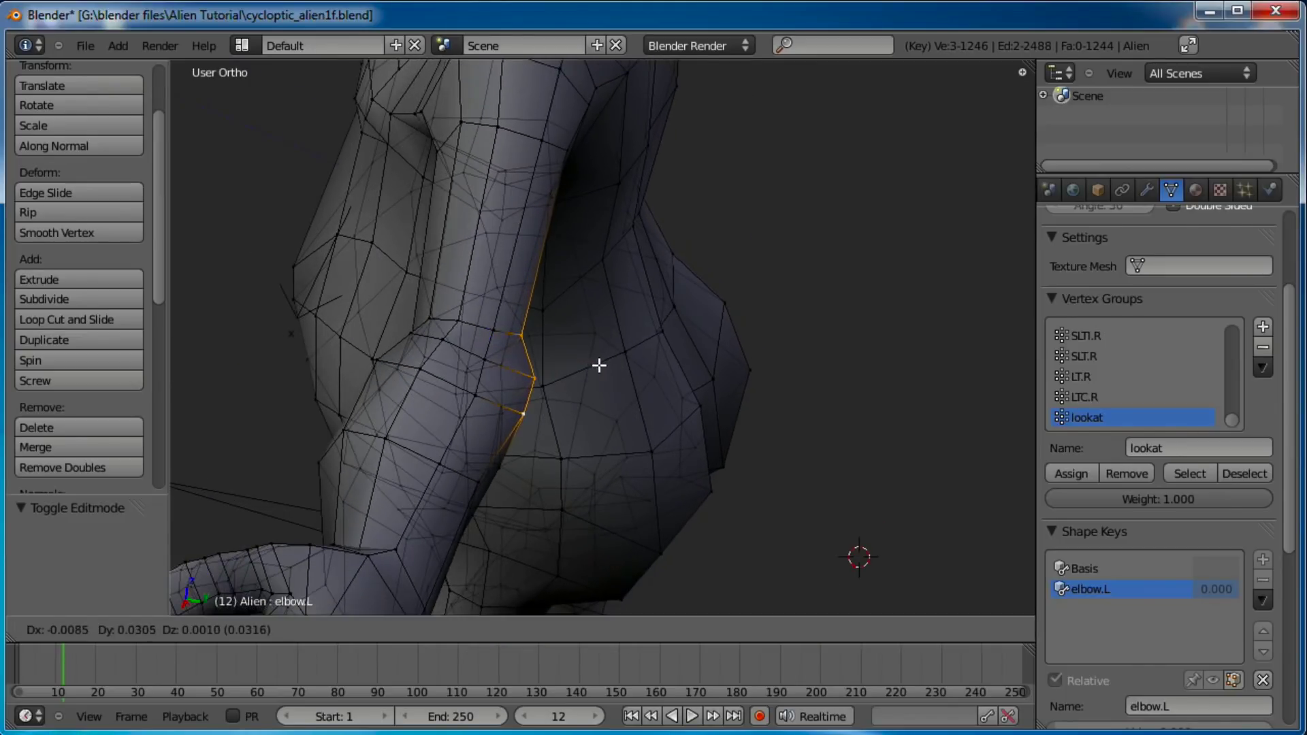
click(602, 364)
Step: Pull the middle vertex of the left elbow's tip further outward, and return to Object Mode to check the arm
right_click(537, 378)
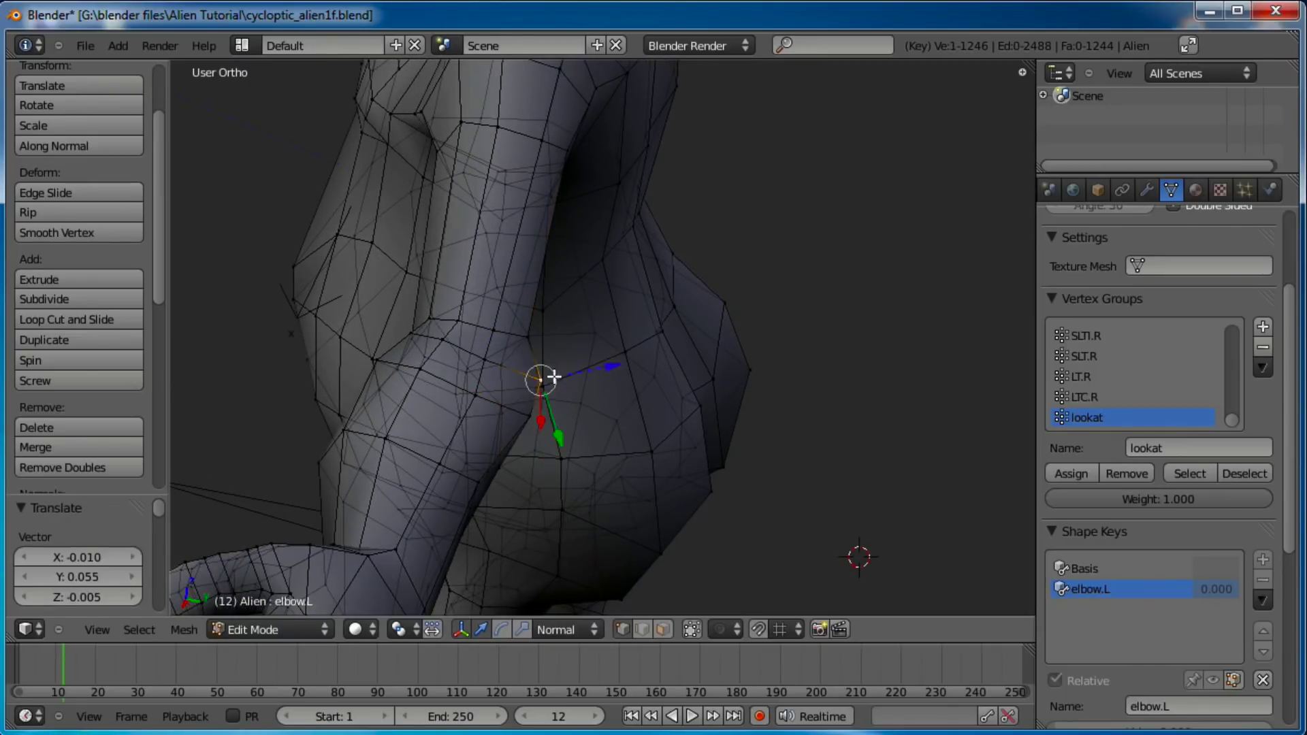
key(g)
click(586, 373)
scroll(579, 369, down, 2)
key(Tab)
middle_drag(579, 369, 657, 441)
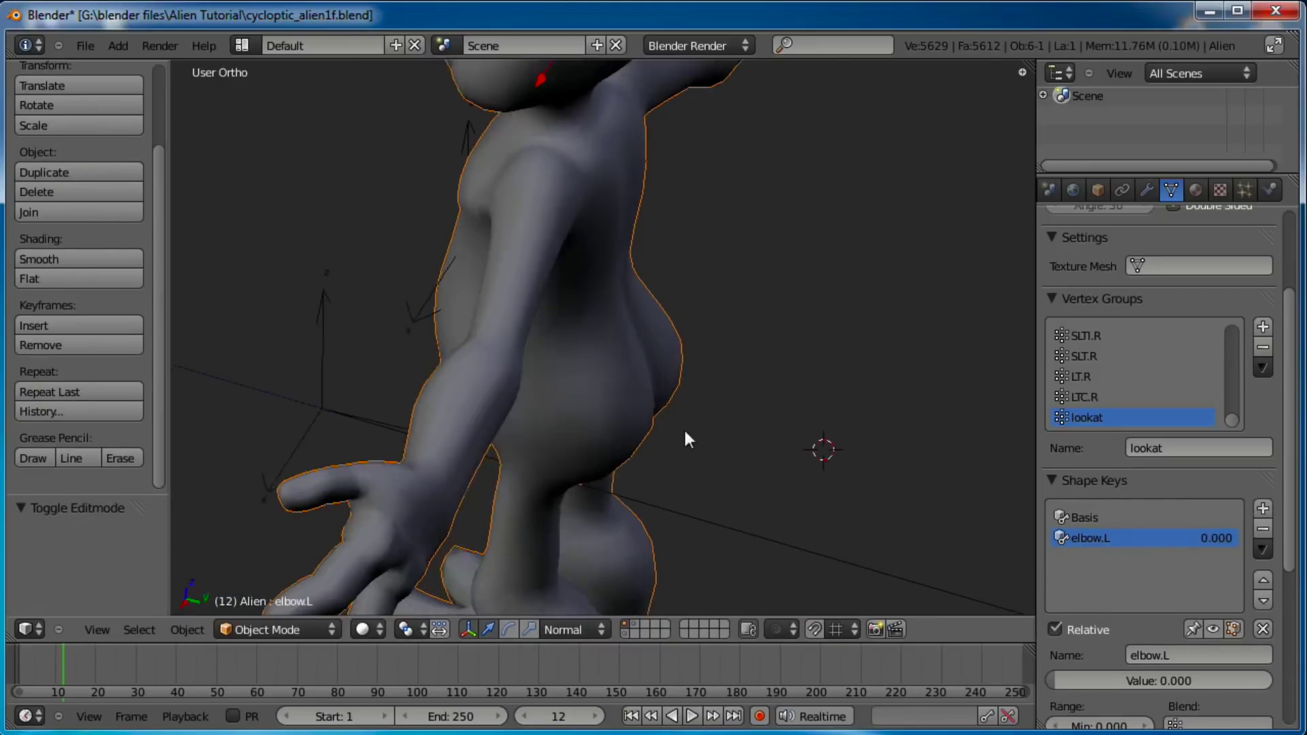
scroll(619, 415, down, 4)
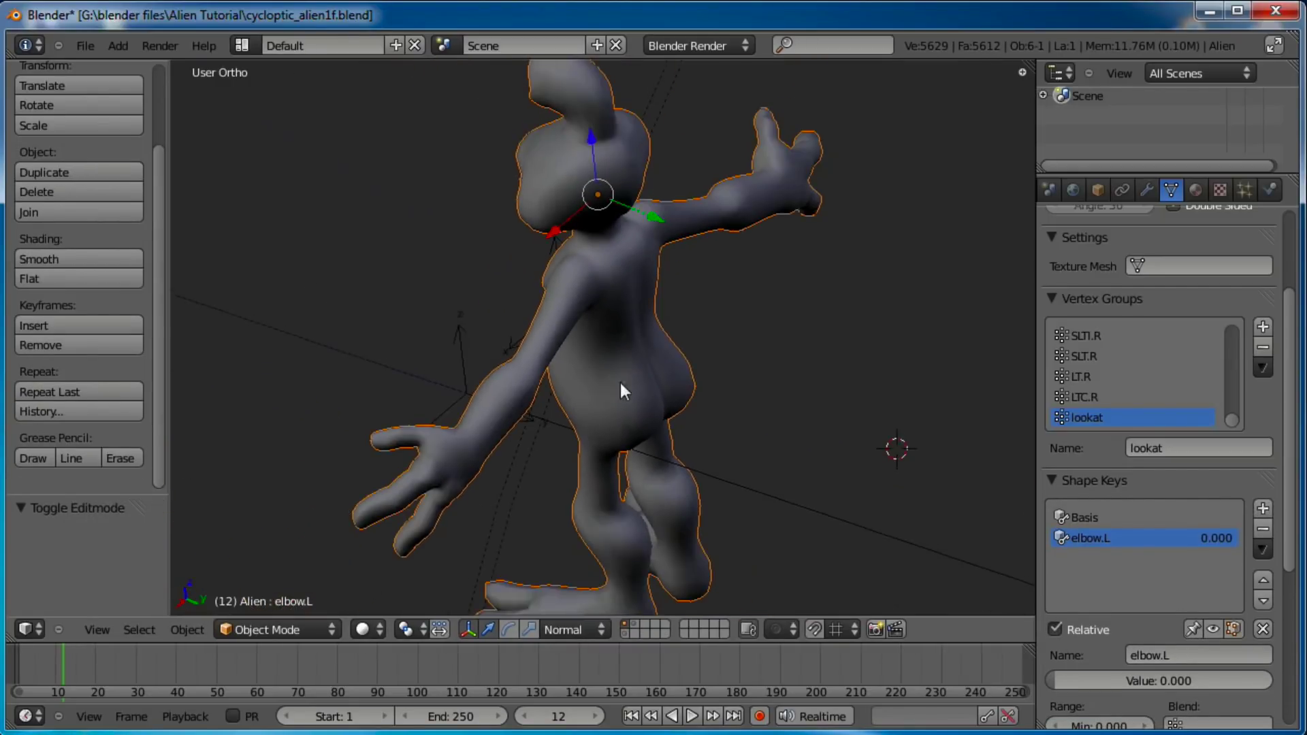
middle_drag(621, 401, 576, 360)
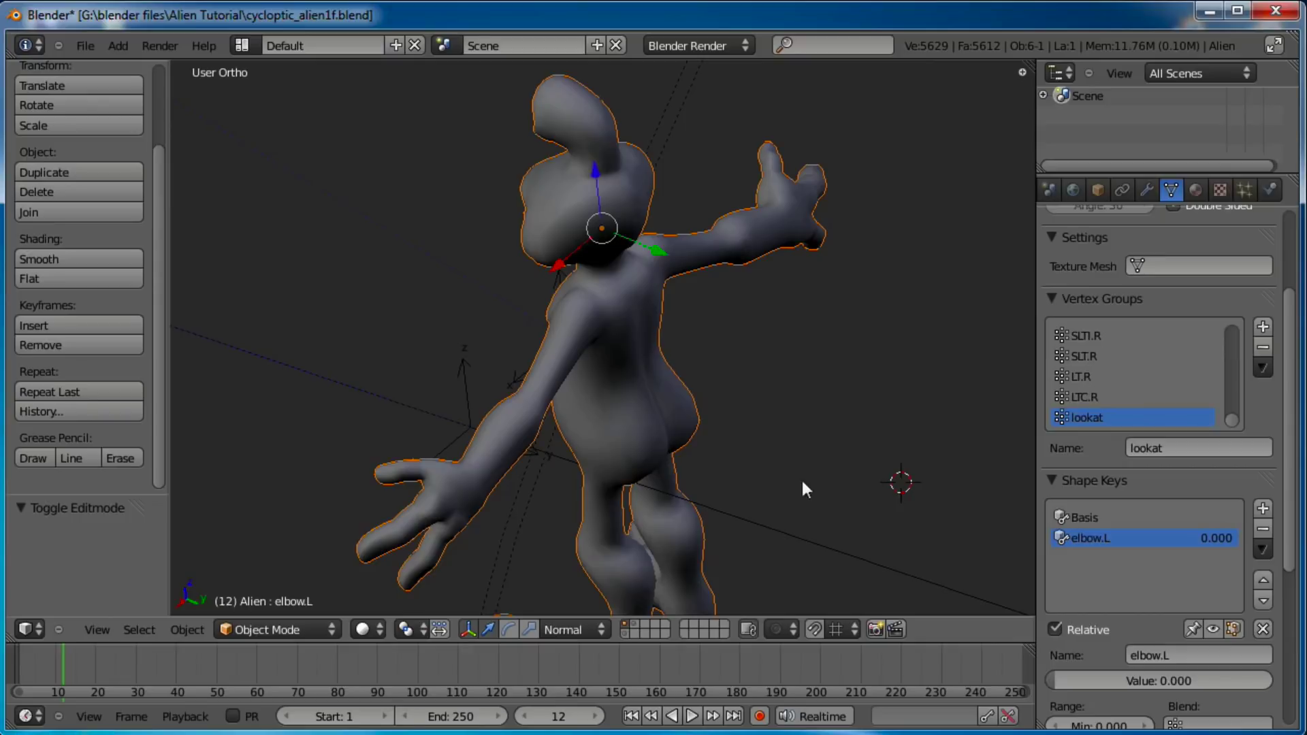
Step: Set the elbow.L shape key's value to 1.000
scroll(1130, 630, down, 2)
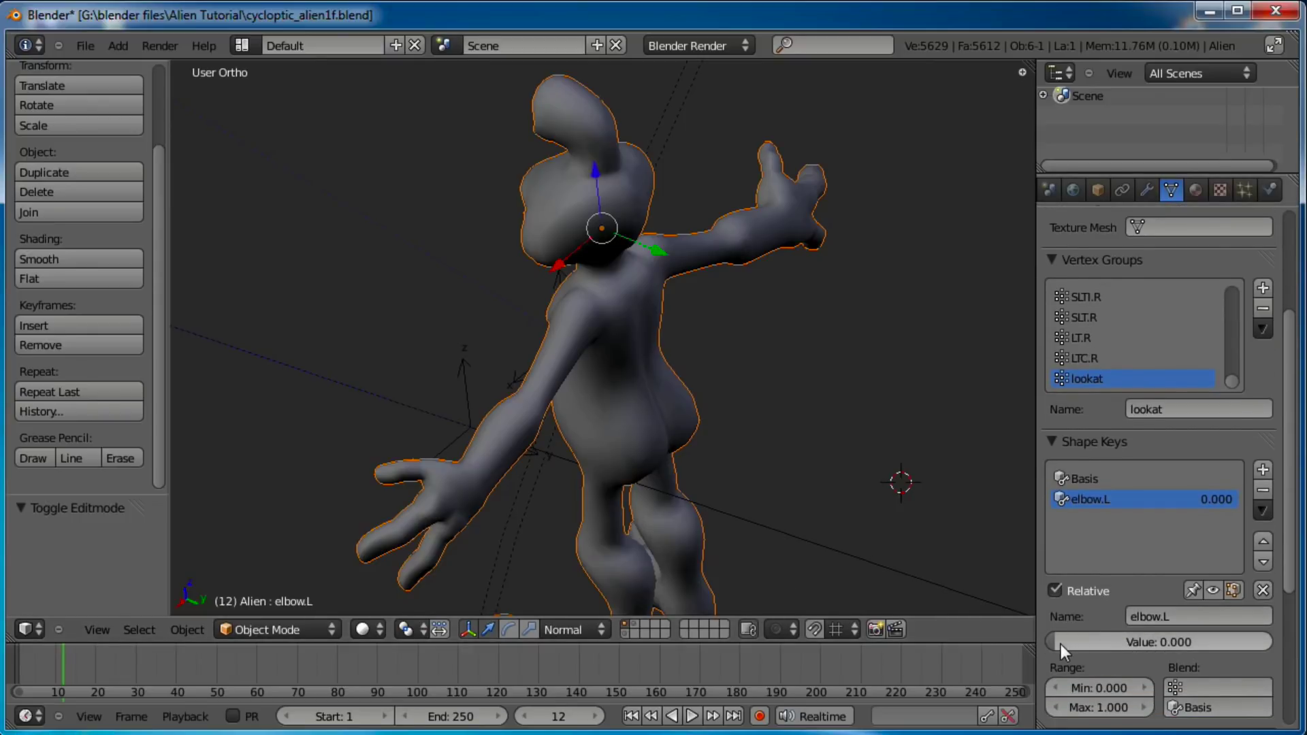
drag(1061, 644, 1092, 651)
drag(1195, 642, 1283, 640)
Step: Back in Edit Mode, move the three left elbow tip vertices together slightly further outward
scroll(689, 524, up, 3)
shift+middle_drag(498, 507, 584, 458)
key(Tab)
scroll(641, 446, up, 1)
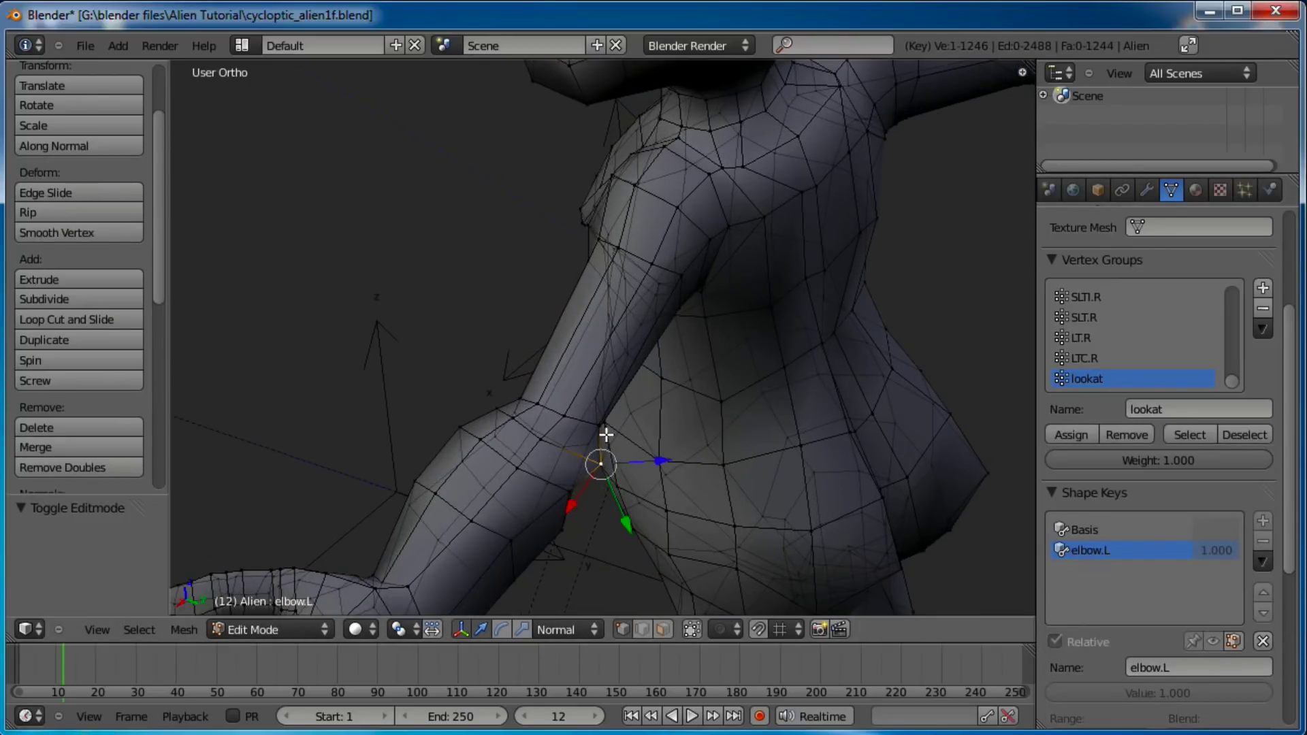
shift+right_click(599, 427)
shift+right_click(569, 490)
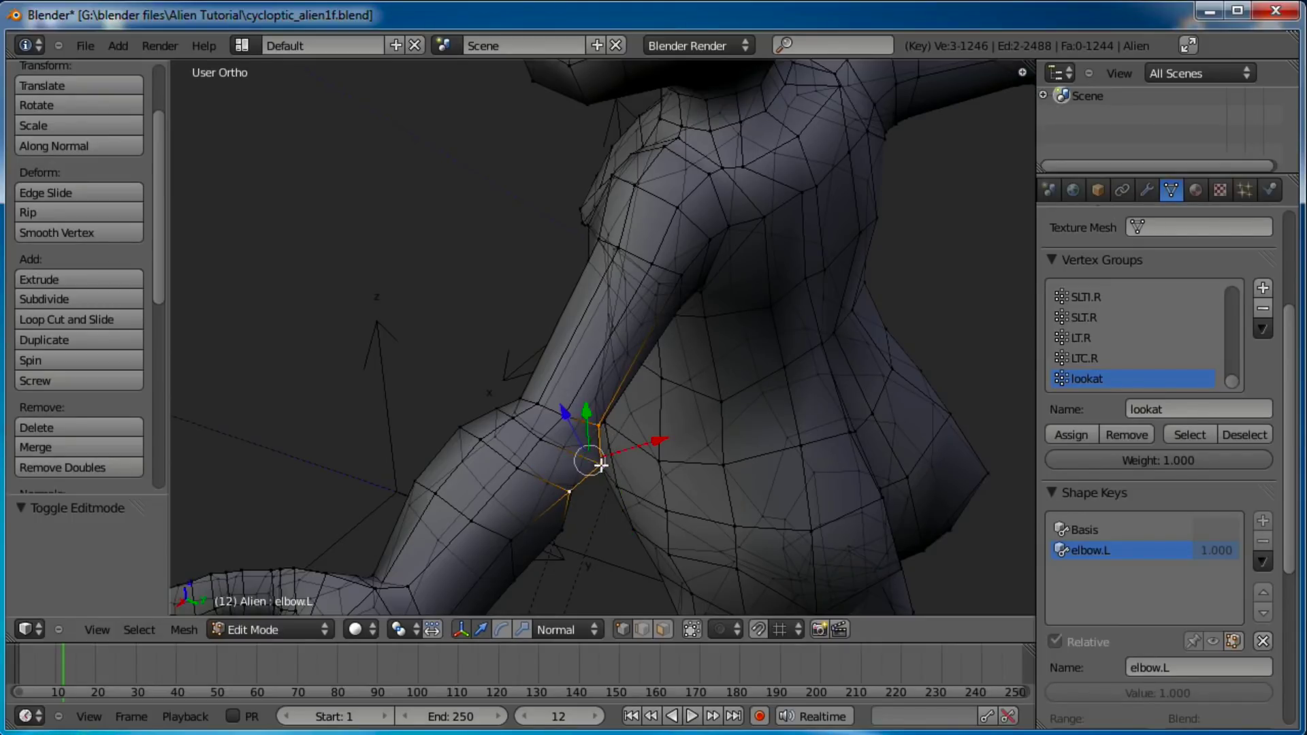
key(g)
click(624, 472)
Step: Move the middle elbow tip vertex out slightly more and return the alien to Object Mode
right_click(623, 472)
key(g)
click(632, 475)
key(Tab)
scroll(628, 473, down, 3)
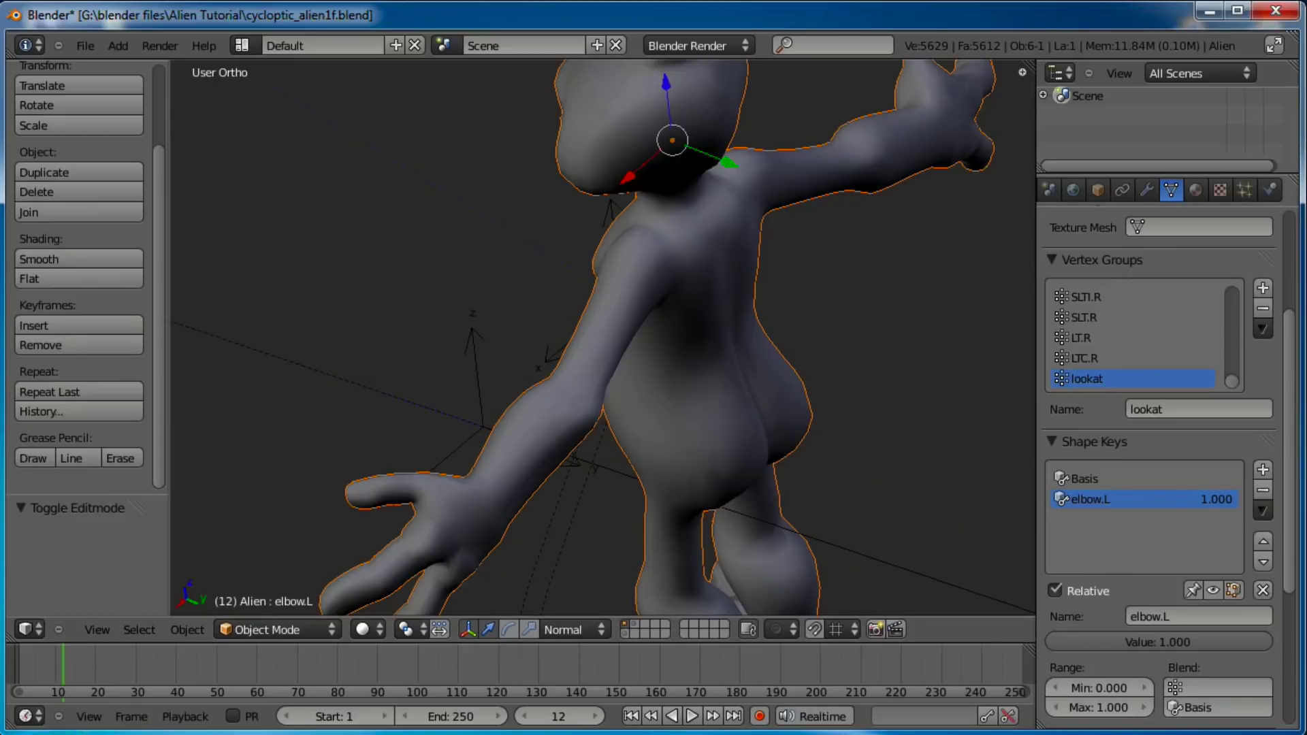
Step: Set the elbow.L shape key's value back to 0.000 and view the alien from behind
shift+middle_drag(738, 484, 646, 469)
drag(1224, 648, 949, 622)
middle_drag(681, 477, 742, 414)
middle_drag(444, 409, 519, 427)
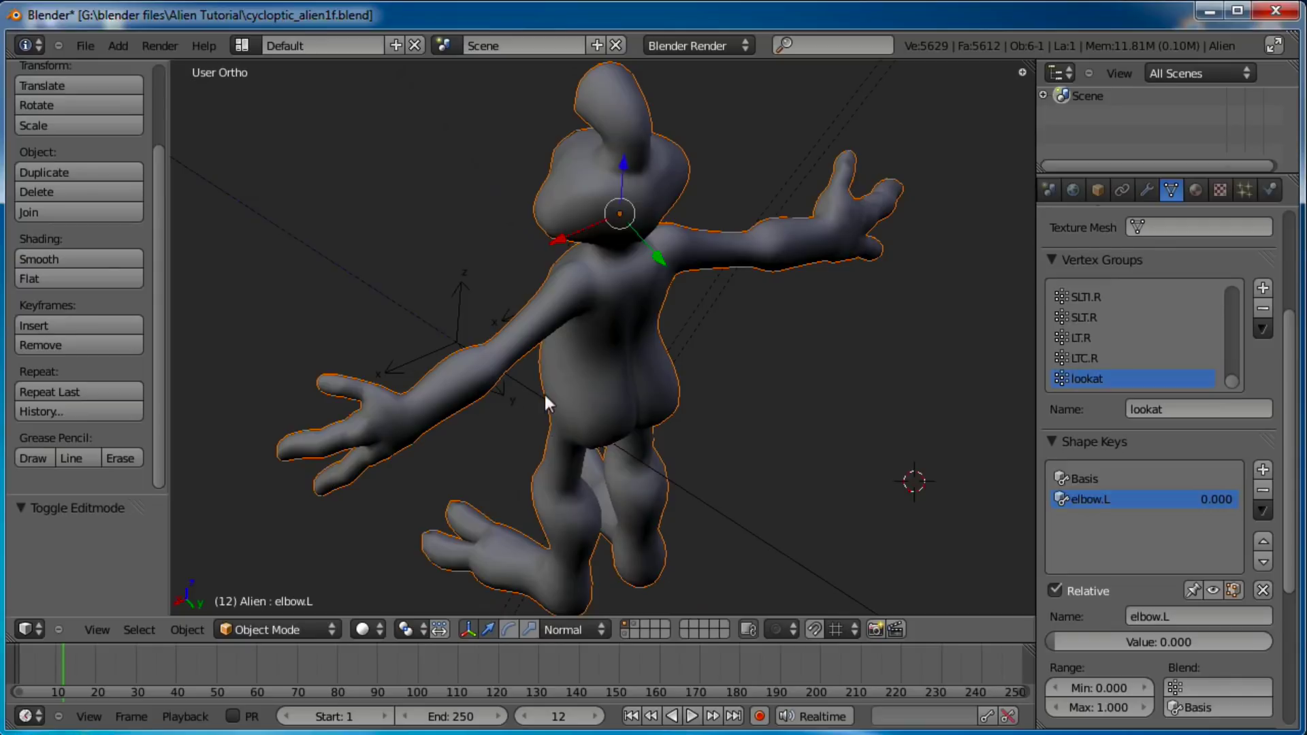
middle_drag(608, 418, 629, 556)
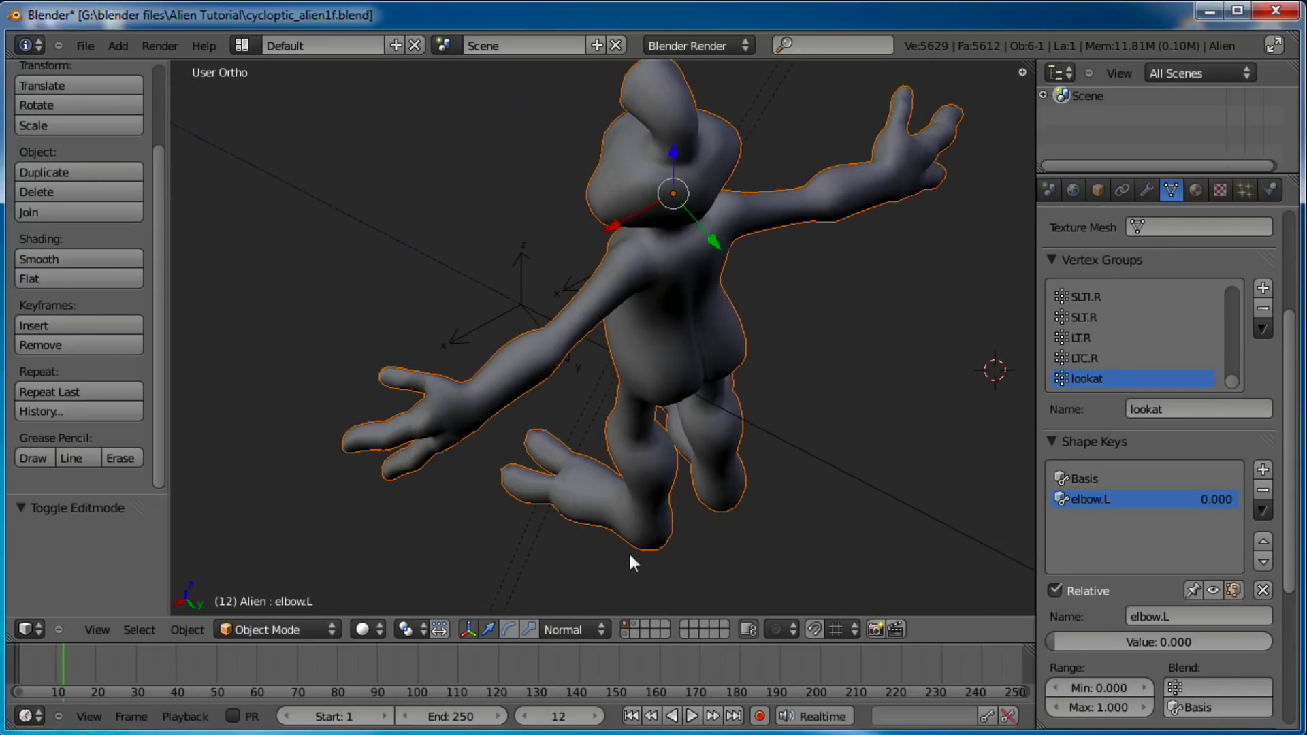
Step: Show layer 11 together with layer 1 so the armature is displayed over the alien mesh
shift+click(623, 635)
scroll(586, 509, up, 3)
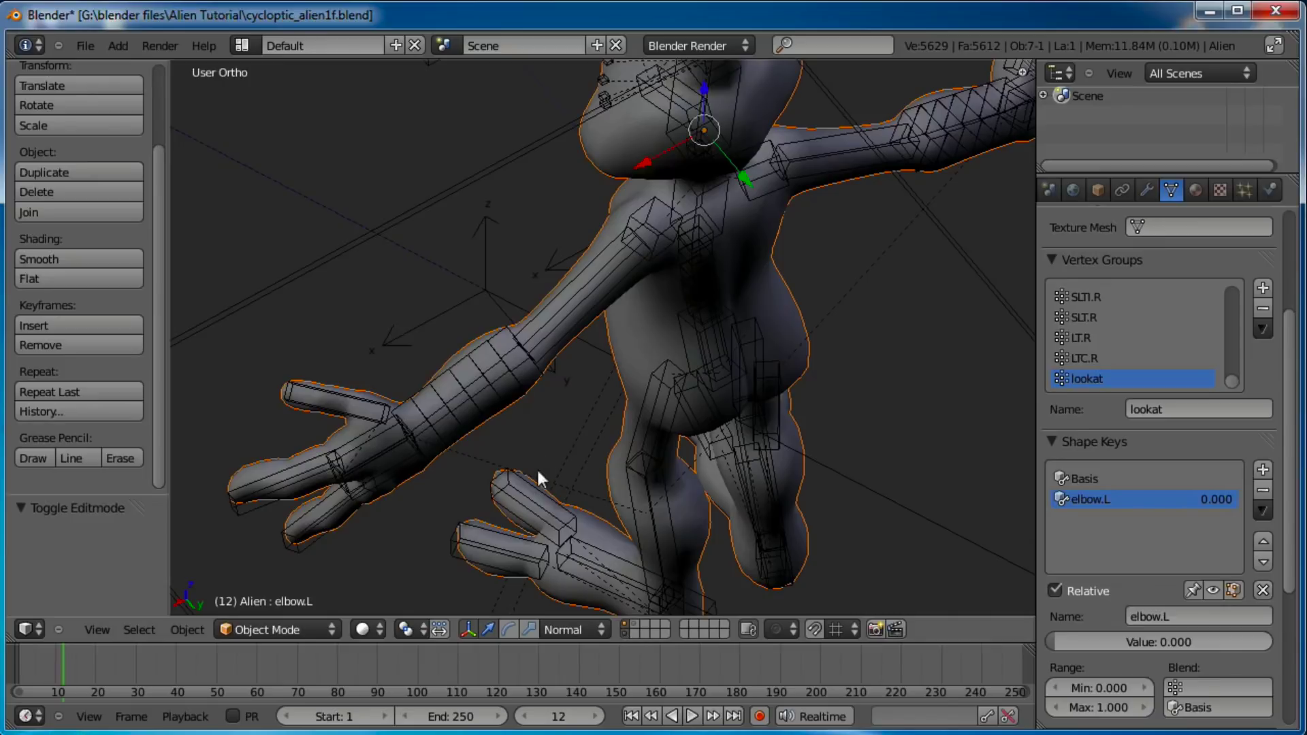
middle_drag(587, 543, 608, 624)
middle_drag(554, 437, 599, 389)
Step: Switch to the Animation screen layout and view the alien's left arm from behind
click(243, 45)
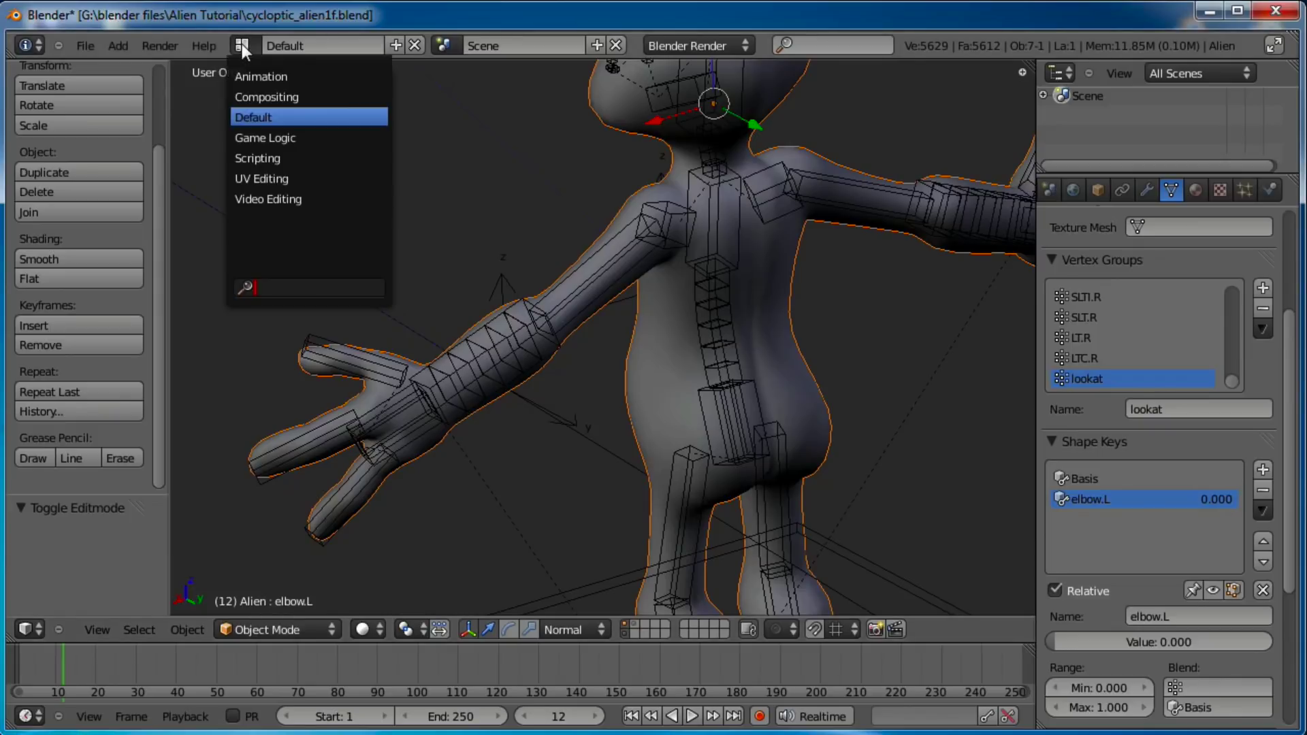
click(267, 77)
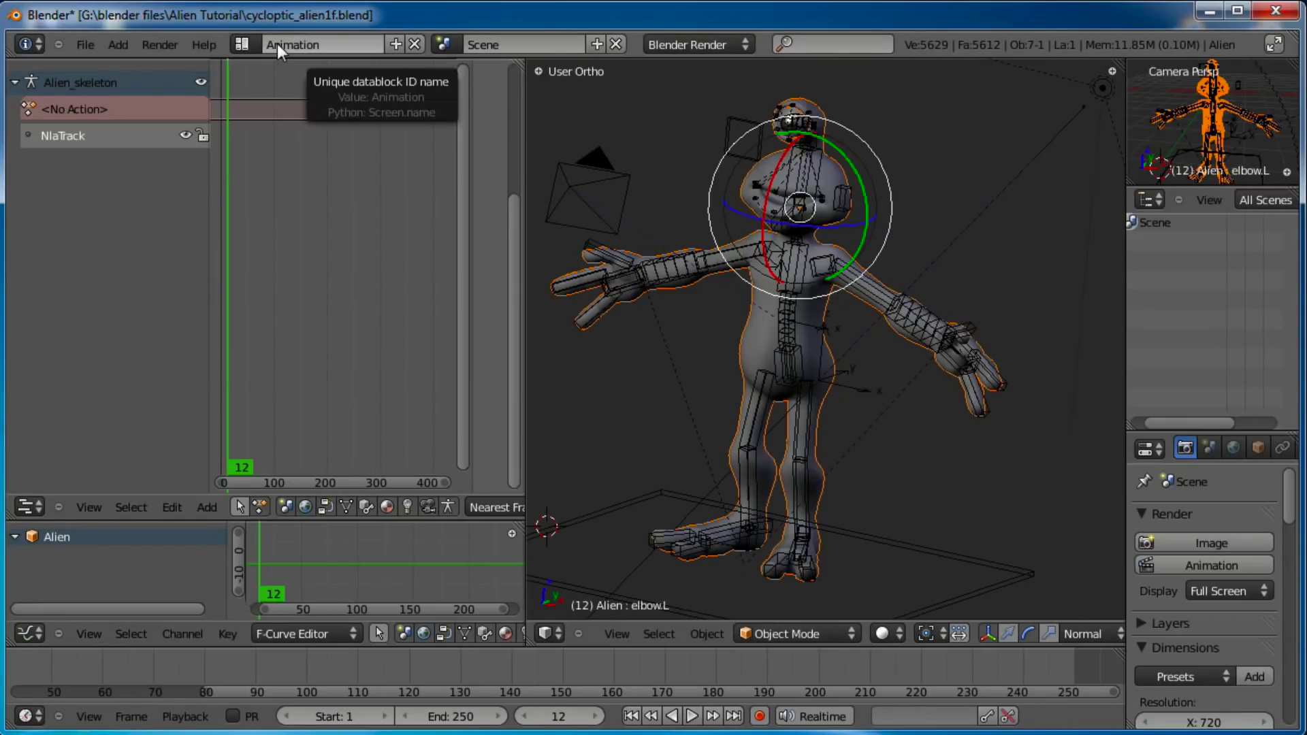
scroll(893, 345, up, 3)
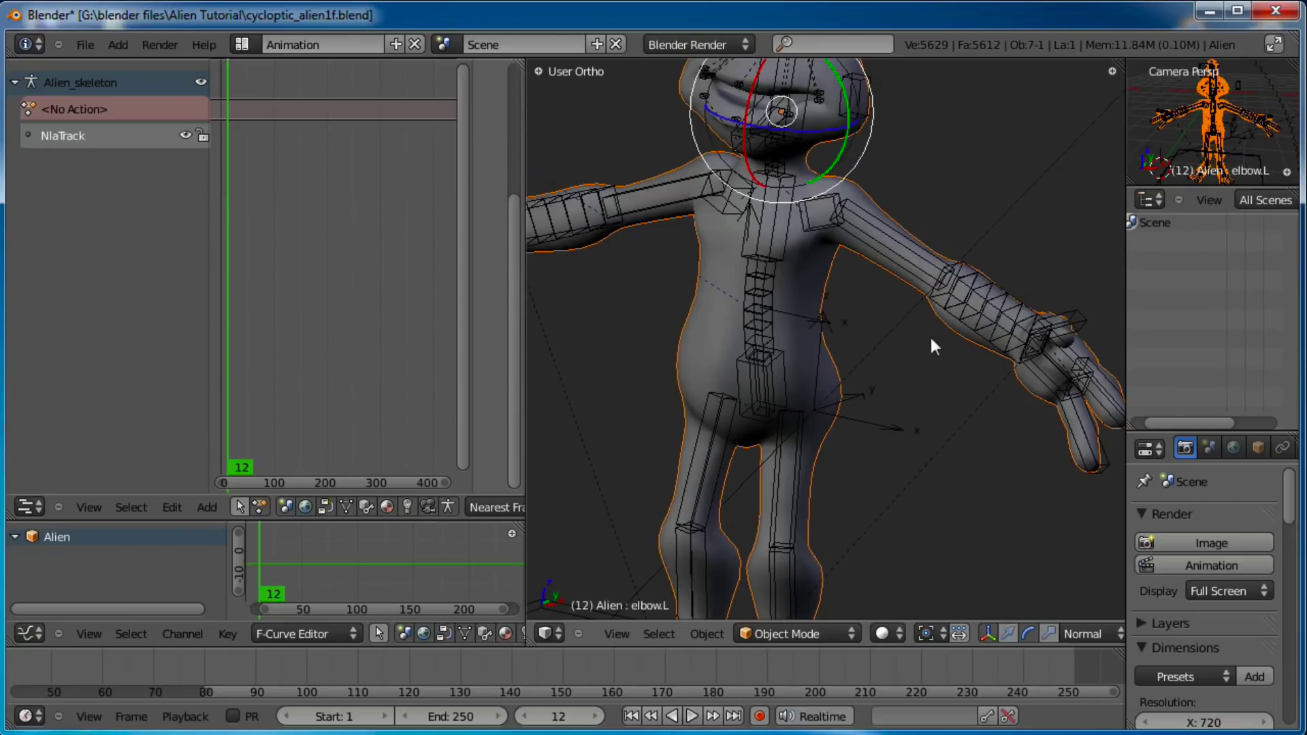
middle_drag(938, 342, 912, 439)
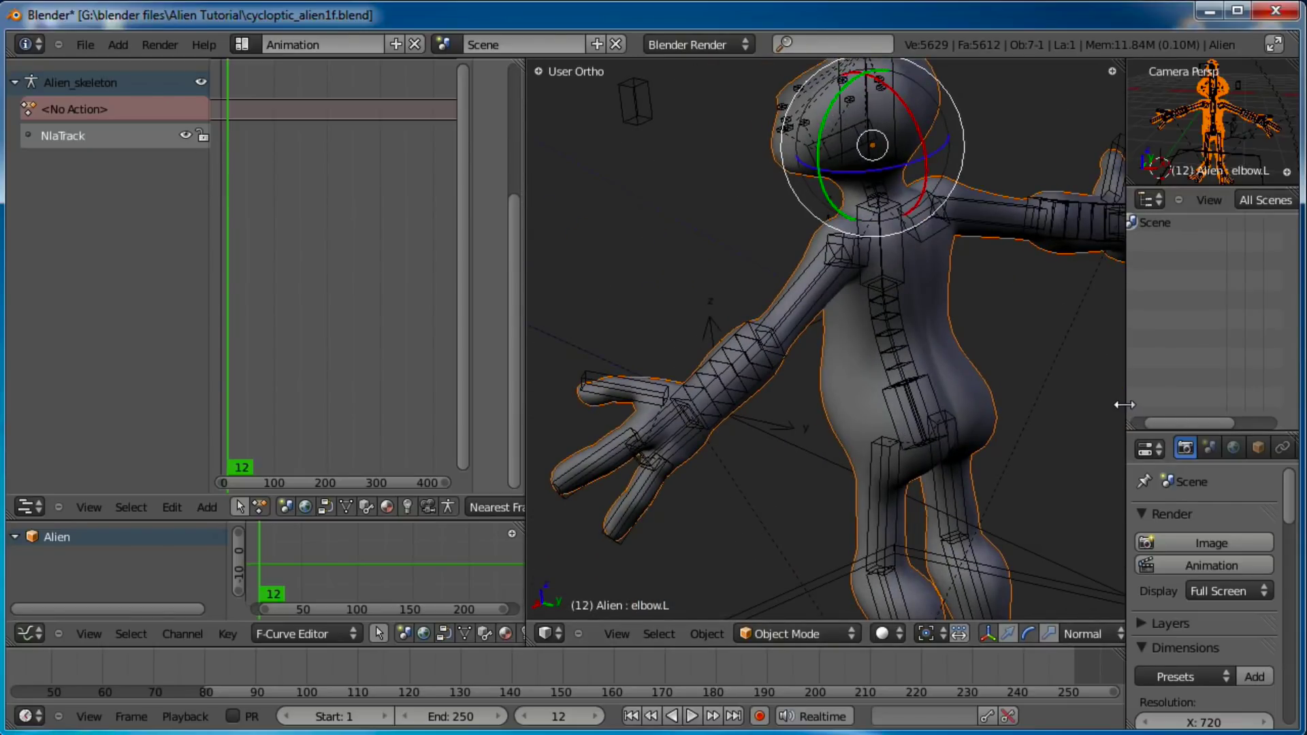
Step: Enlarge the properties editor and display the alien's mesh data down to its Shape Keys
drag(1125, 404, 1028, 404)
scroll(1219, 646, down, 3)
scroll(1236, 722, up, 2)
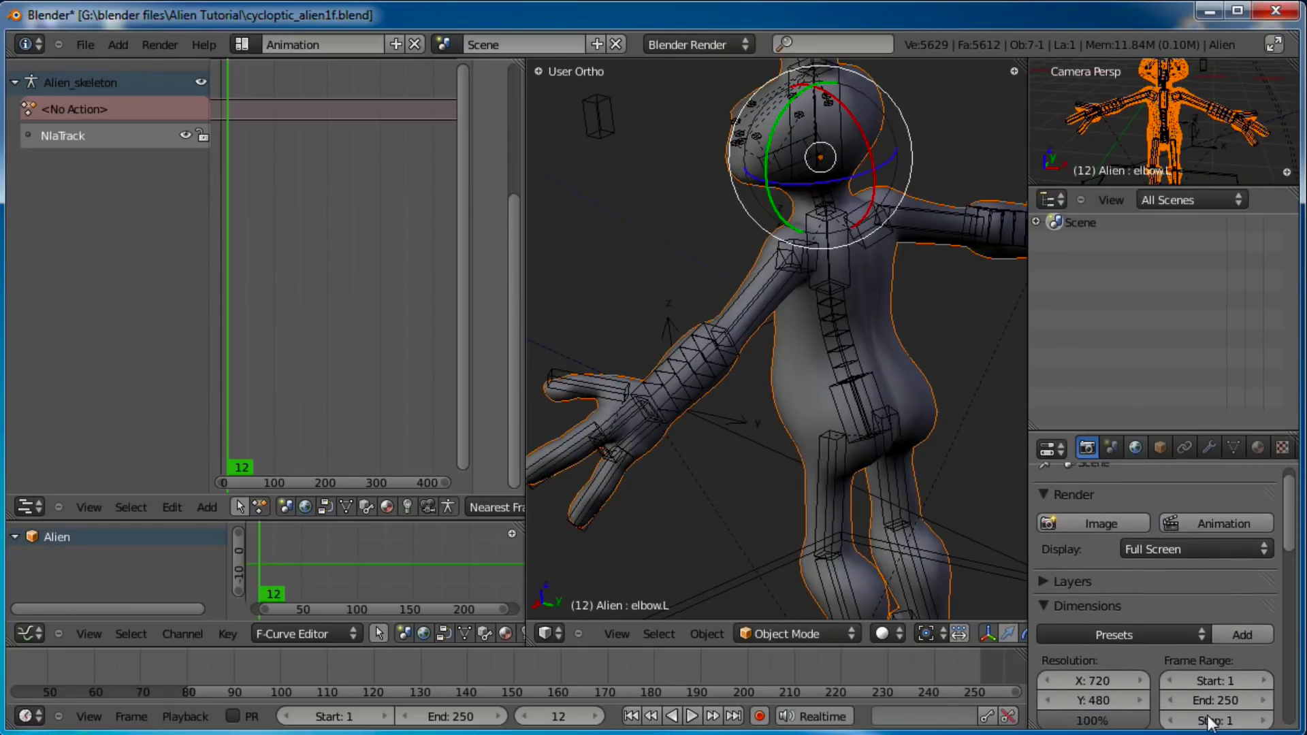
click(1231, 444)
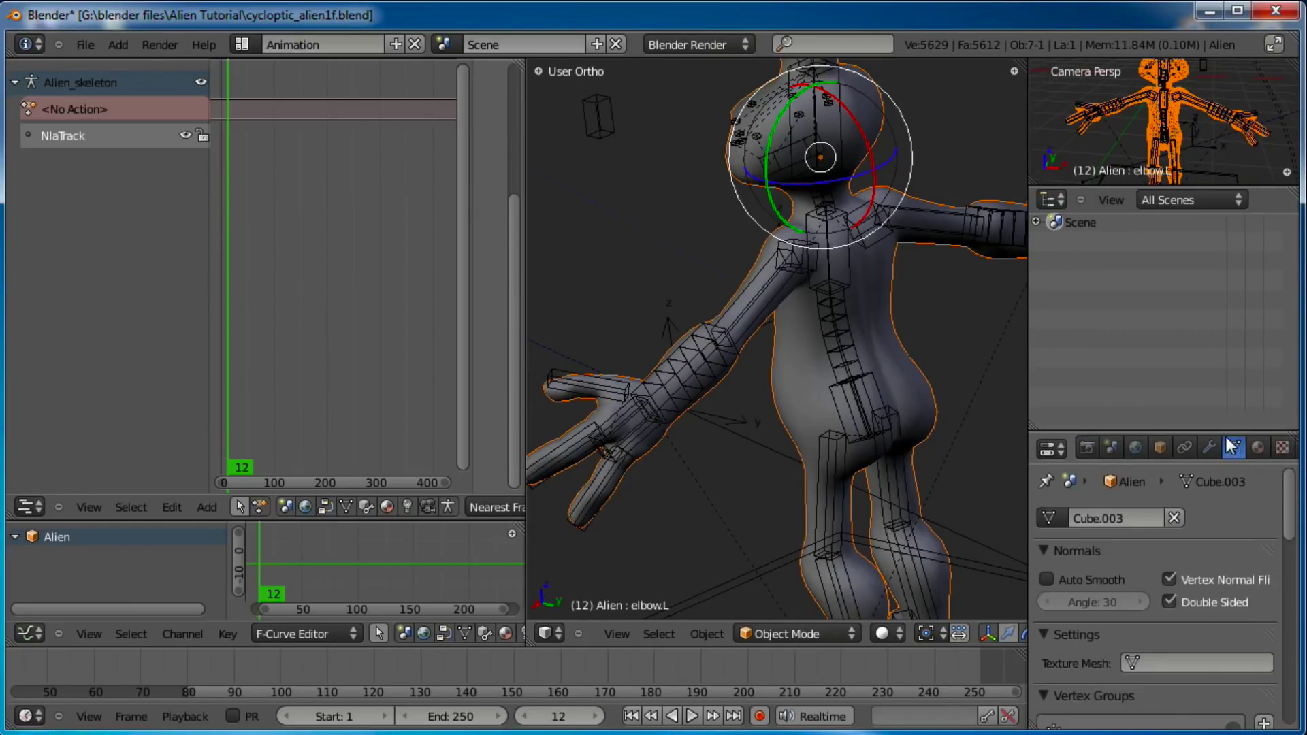
drag(1226, 435, 1225, 264)
scroll(1225, 721, down, 3)
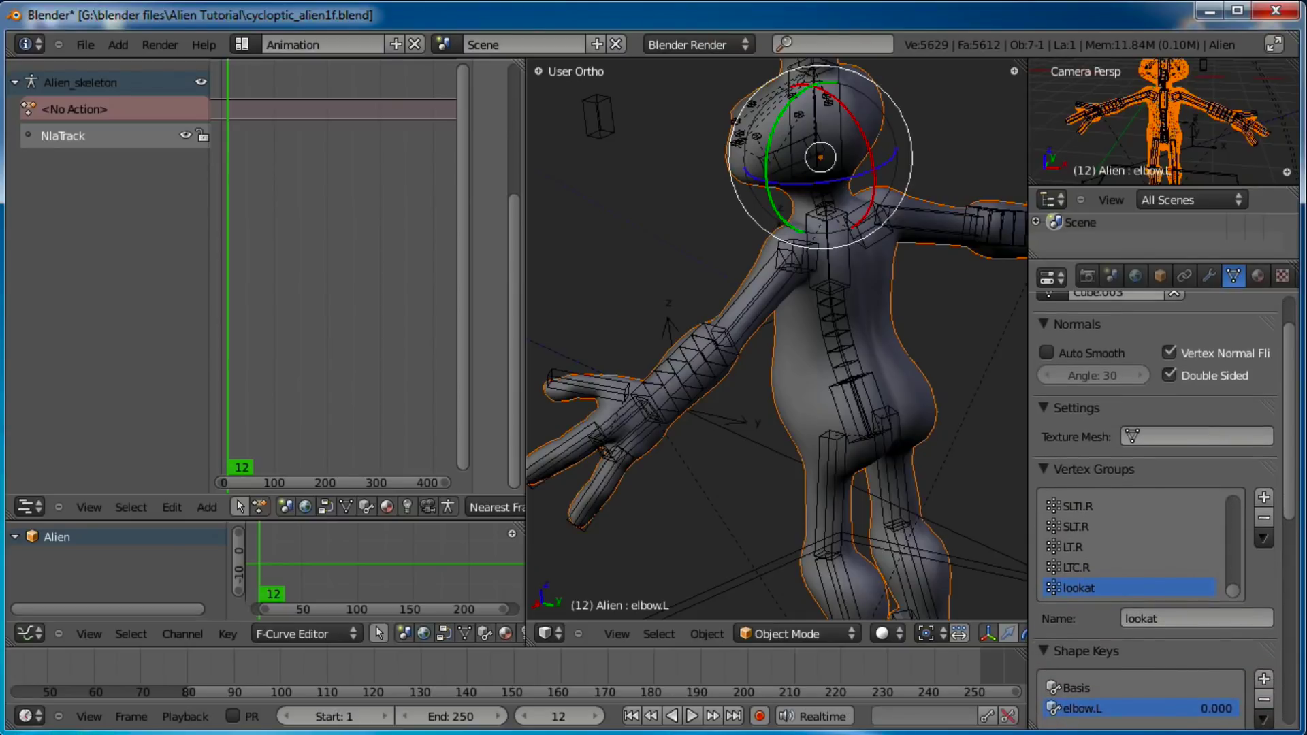
middle_drag(1144, 668, 1144, 536)
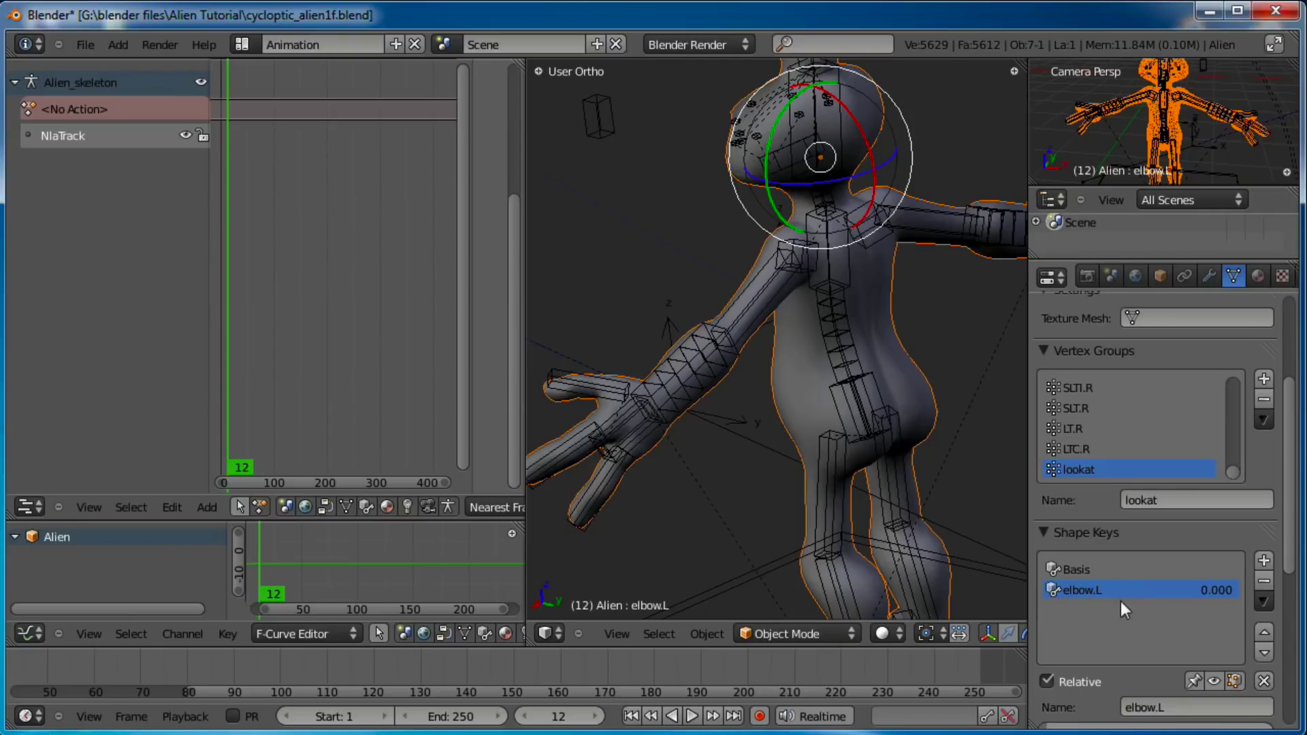
Step: Add a driver to the value of the elbow.L shape key
right_click(1210, 591)
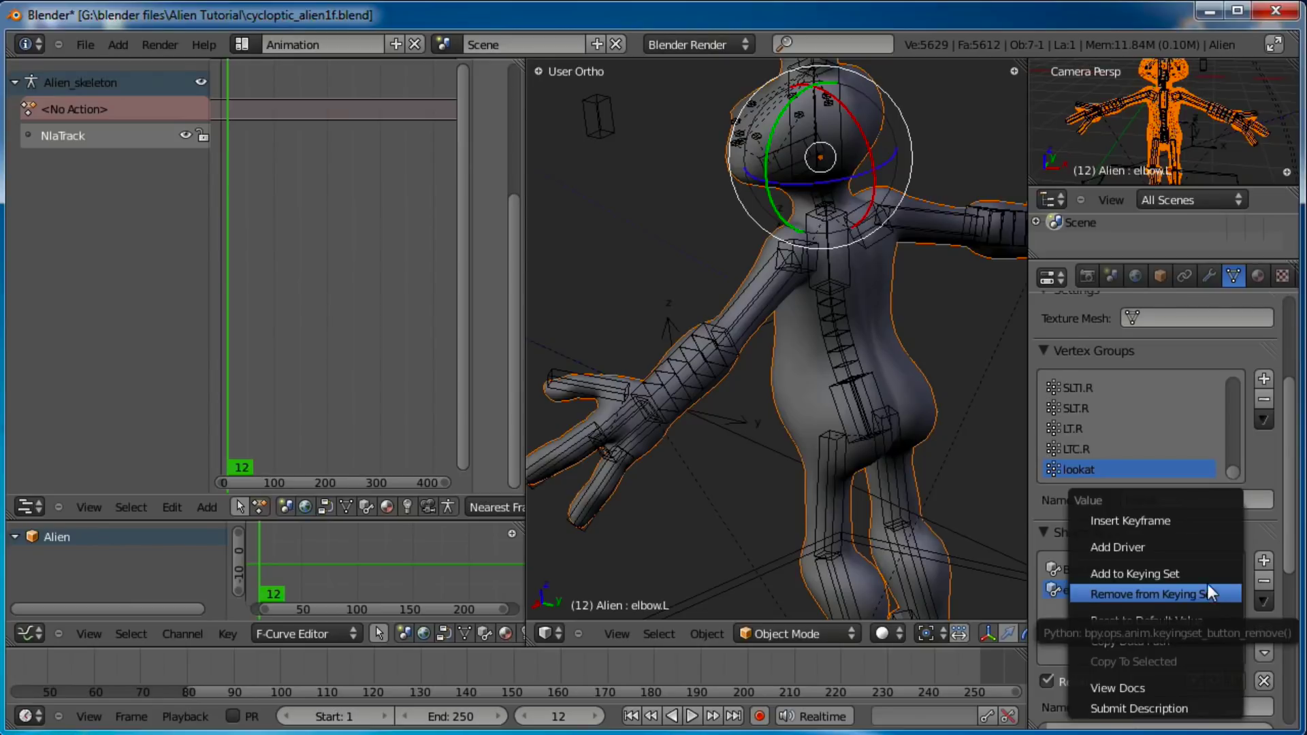
click(1113, 547)
scroll(1121, 646, down, 2)
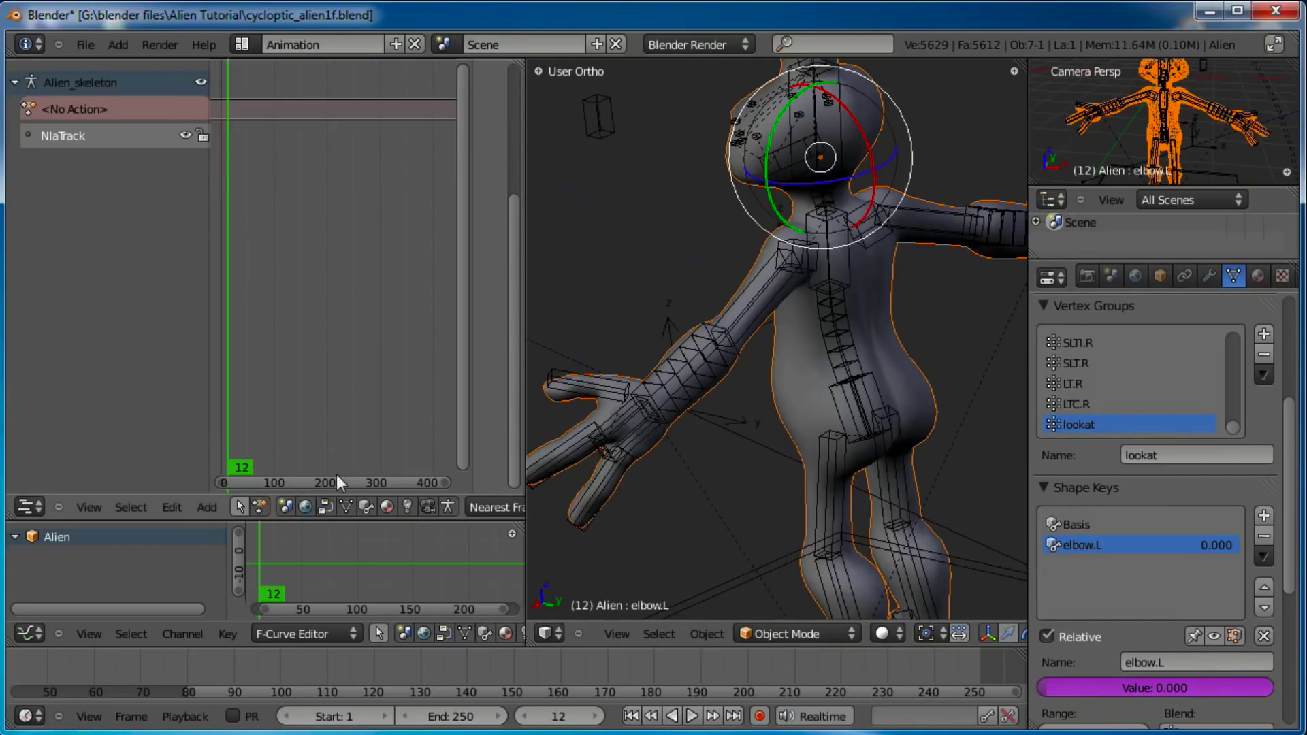
Step: Enlarge the graph editor and switch its mode from F-Curve Editor to Drivers
drag(283, 518, 283, 349)
drag(525, 362, 626, 360)
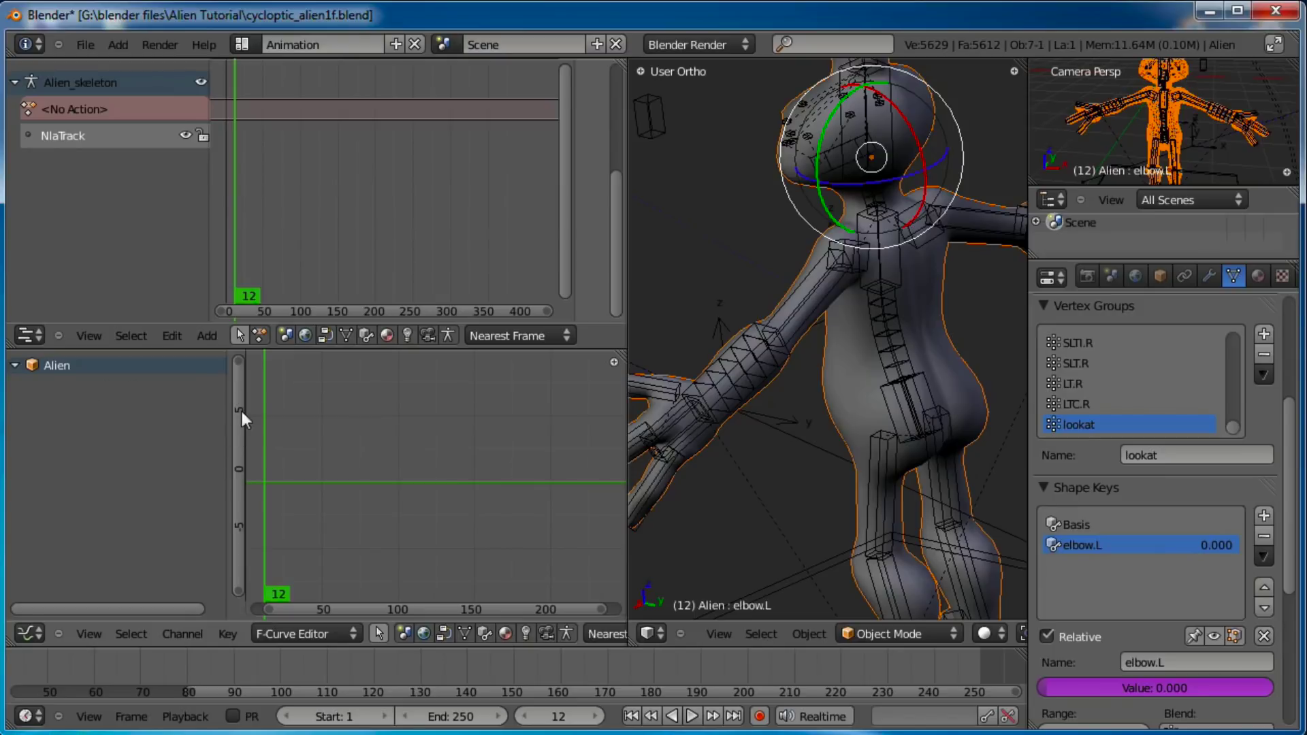
click(348, 632)
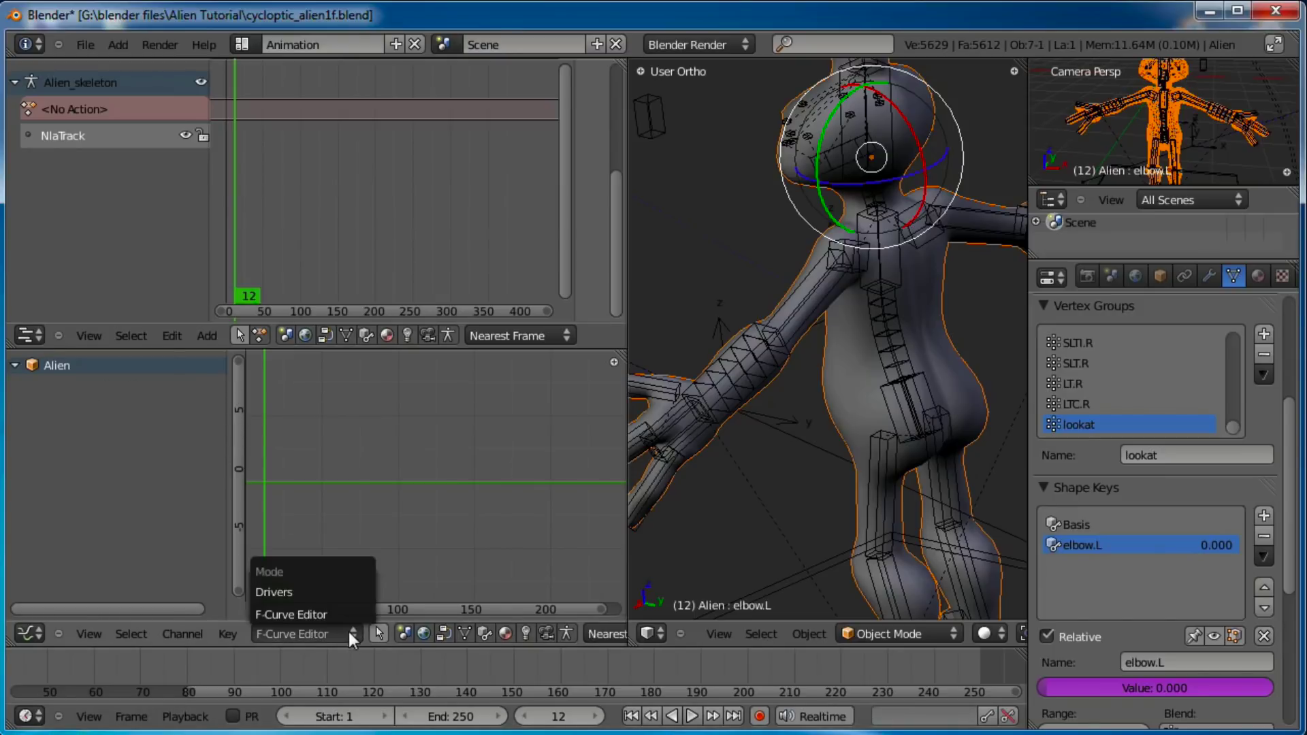
click(283, 592)
Step: Show the graph editor's properties and select the Value (elbow.L) driver under the alien's Key
middle_drag(295, 538, 430, 549)
scroll(401, 489, down, 2)
middle_drag(390, 491, 338, 536)
key(n)
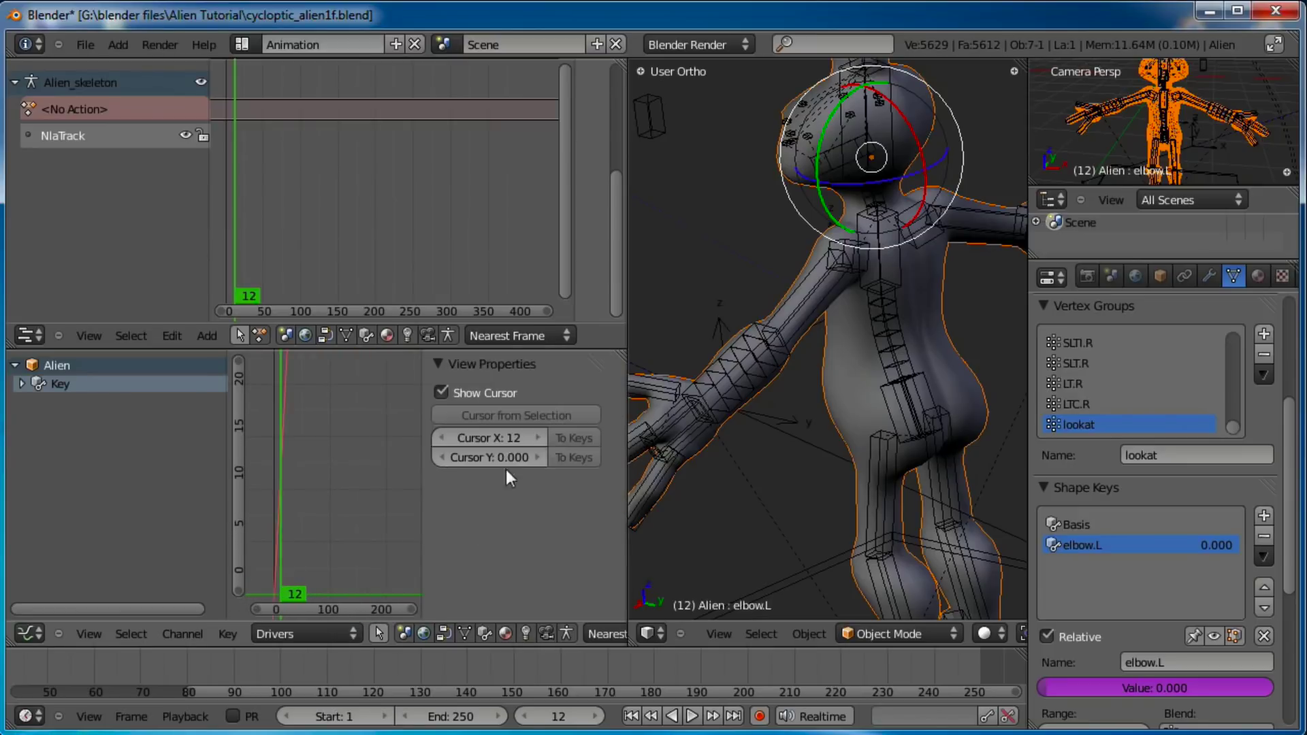
click(21, 384)
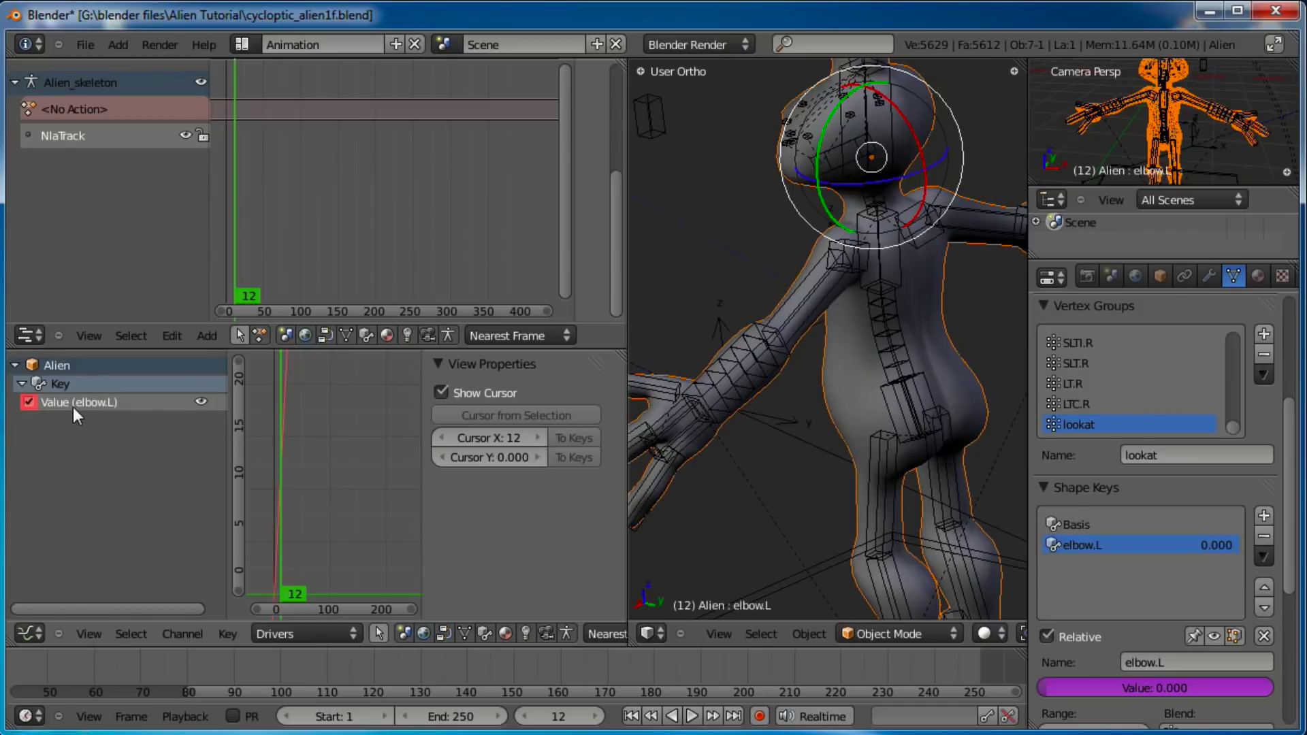
click(68, 403)
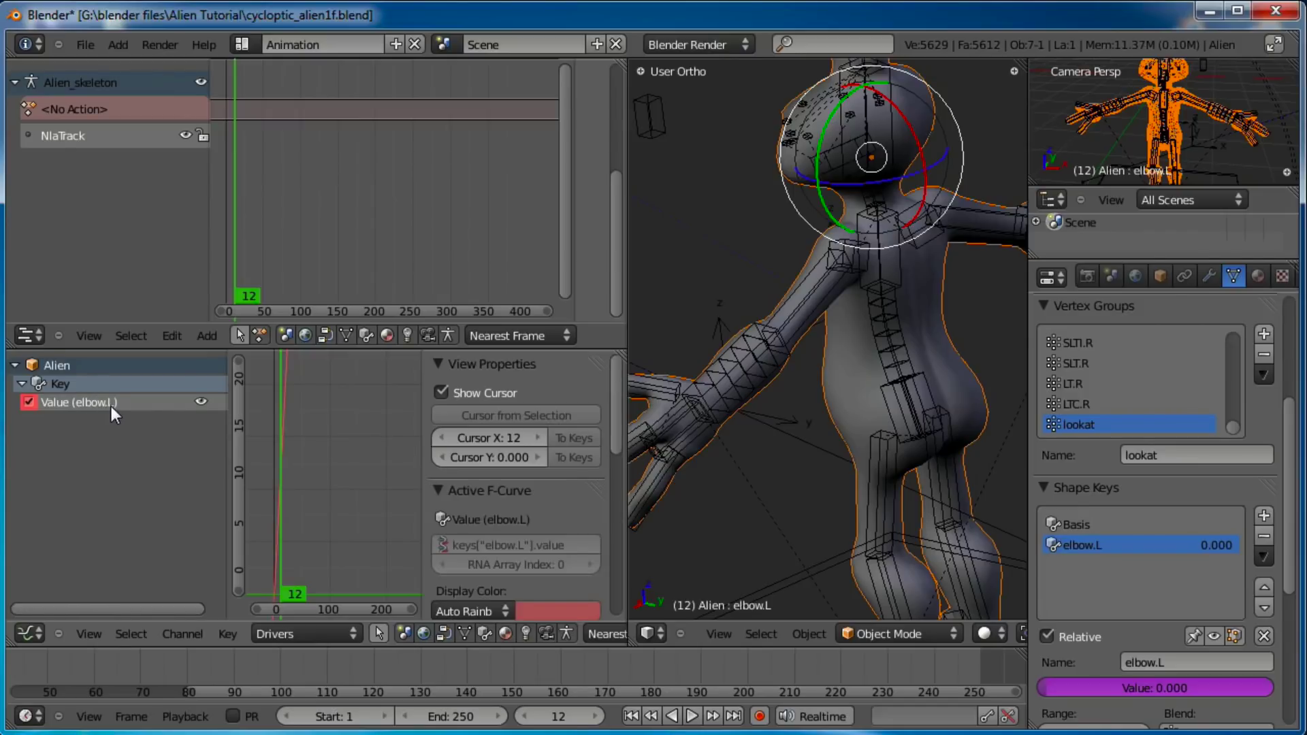
Step: Set the elbow.L driver's type to Averaged Value
scroll(517, 486, down, 3)
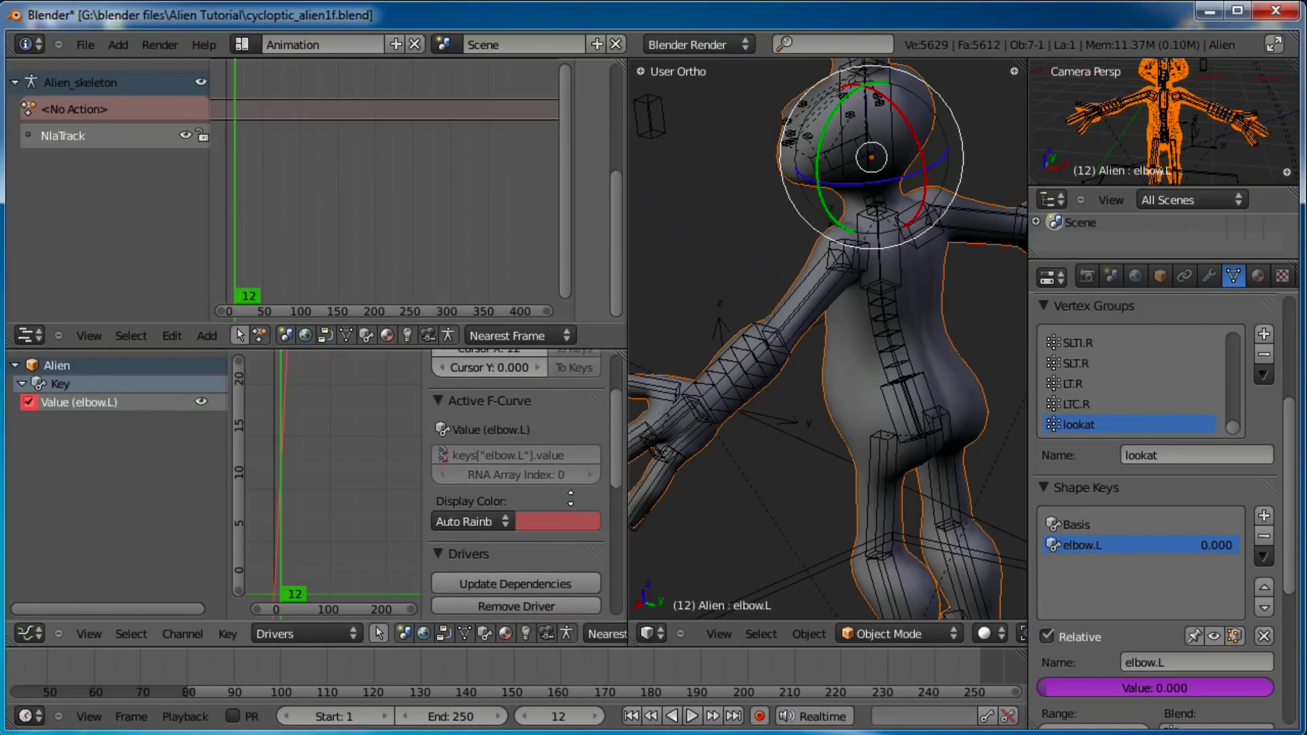
scroll(538, 476, up, 3)
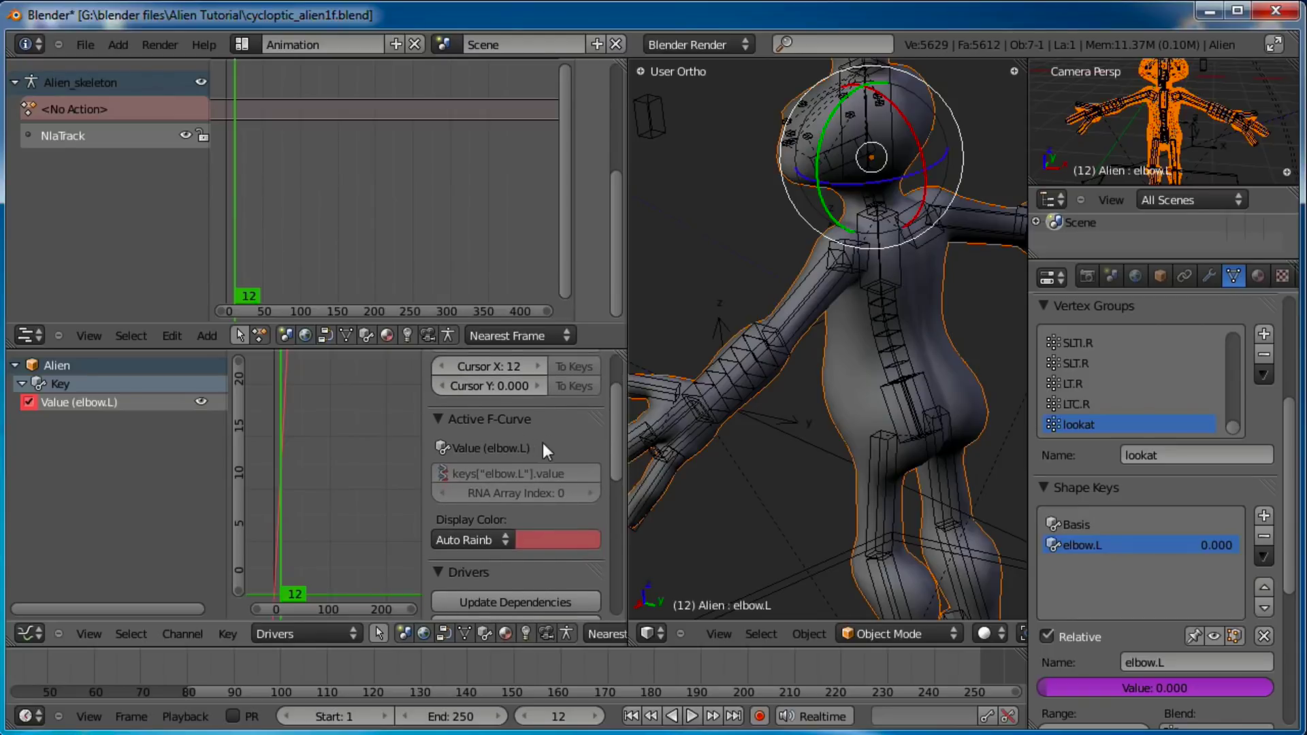
scroll(541, 442, down, 5)
scroll(542, 419, down, 5)
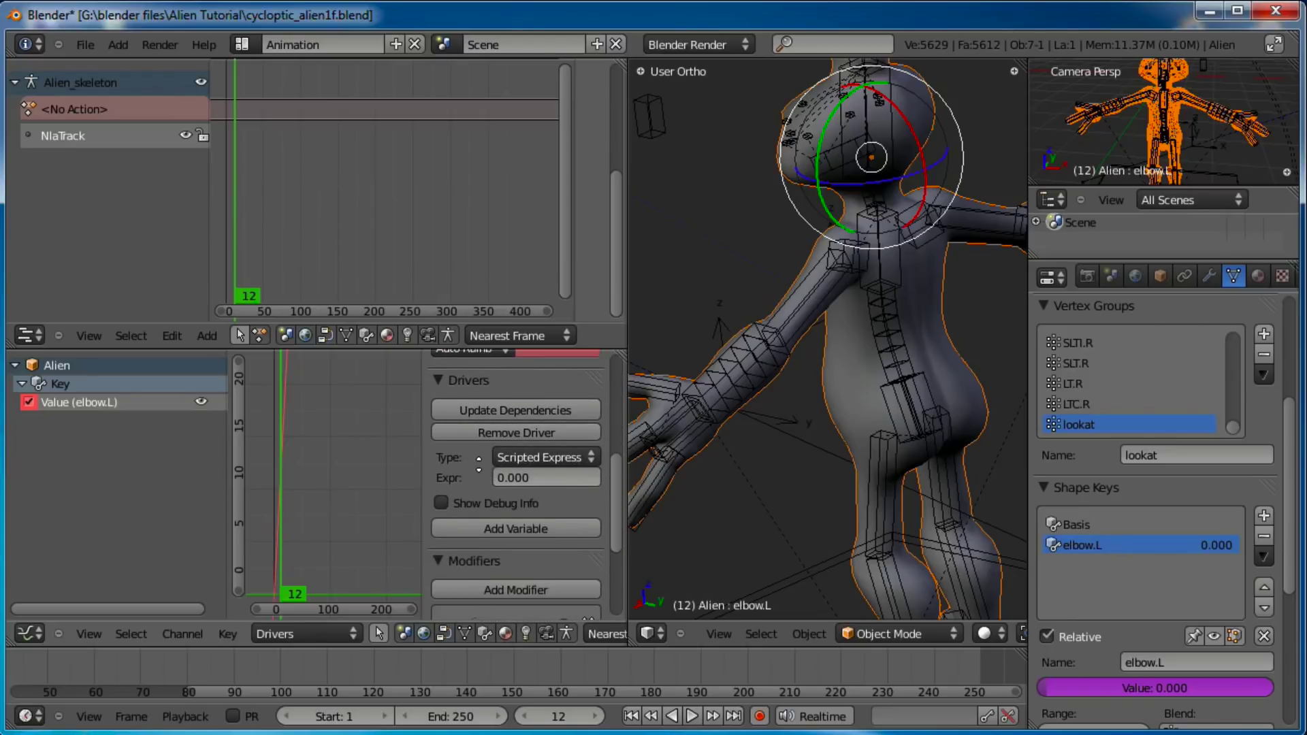
click(551, 450)
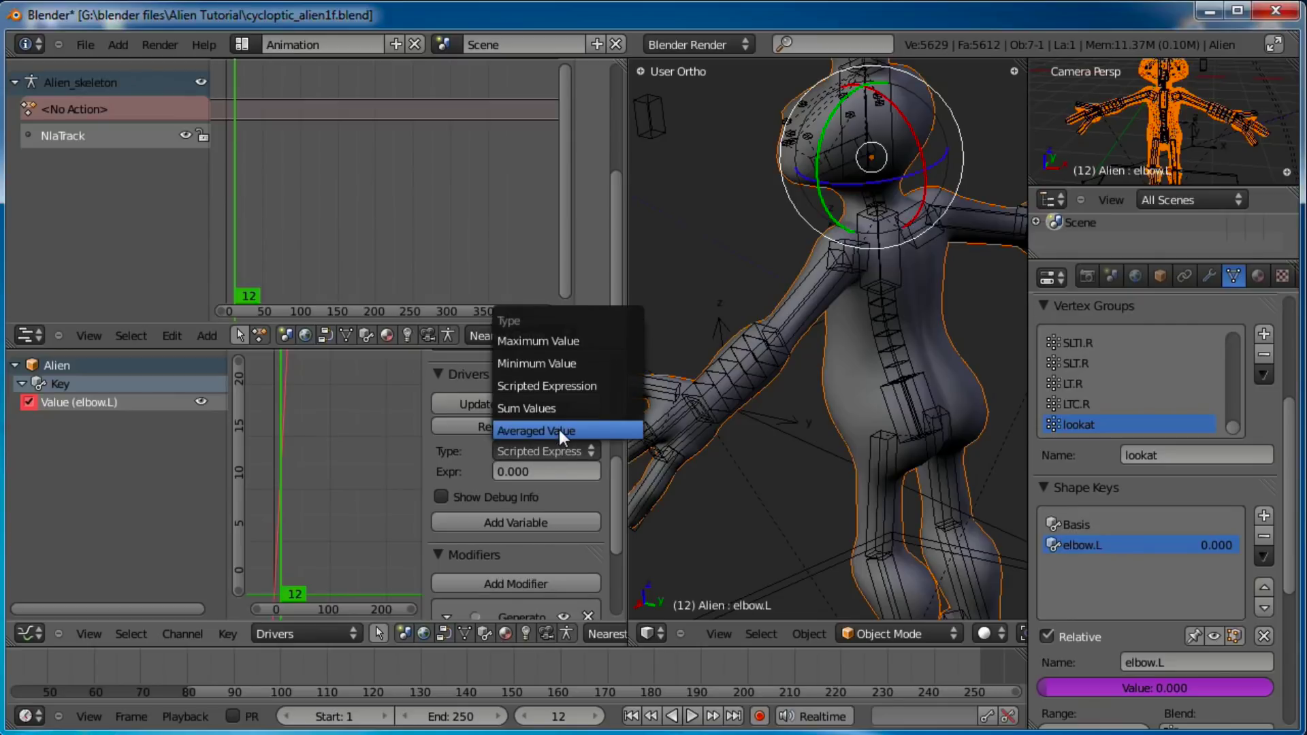
click(558, 430)
Step: Add a variable to the elbow.L driver
scroll(570, 476, down, 2)
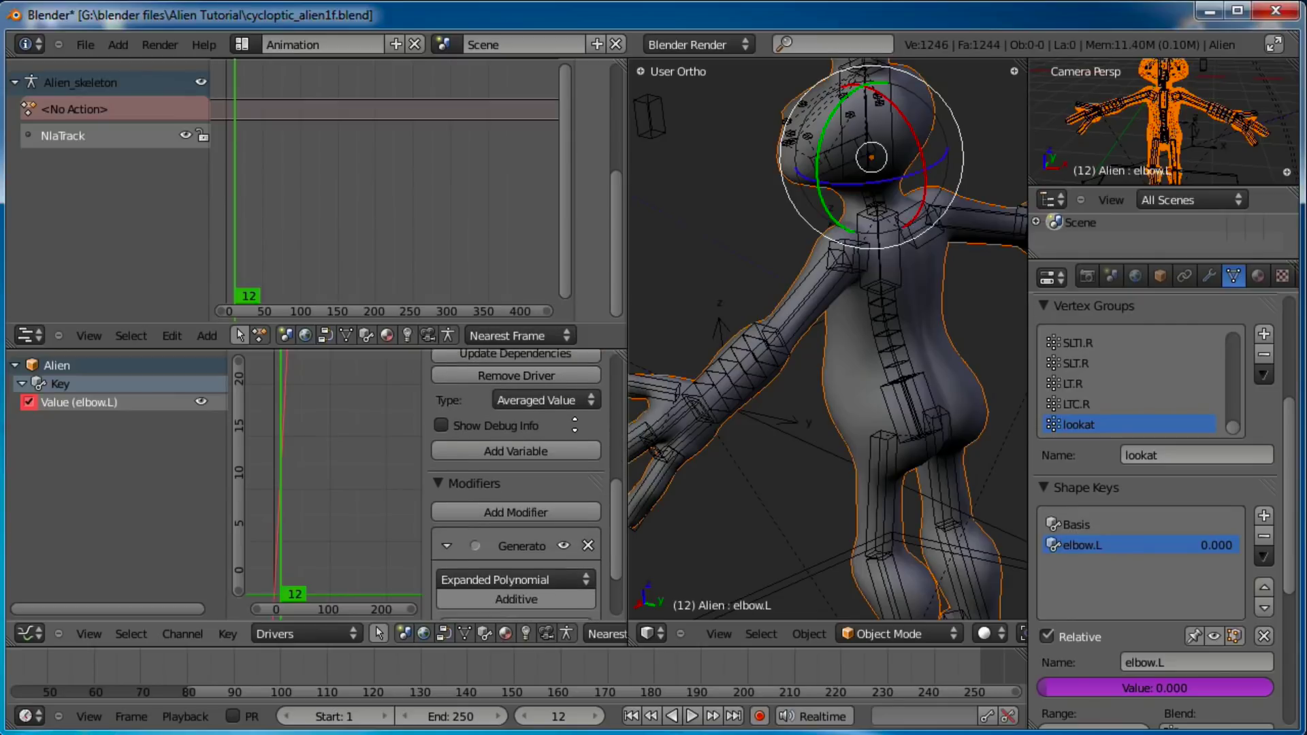
middle_drag(574, 422, 573, 419)
click(509, 446)
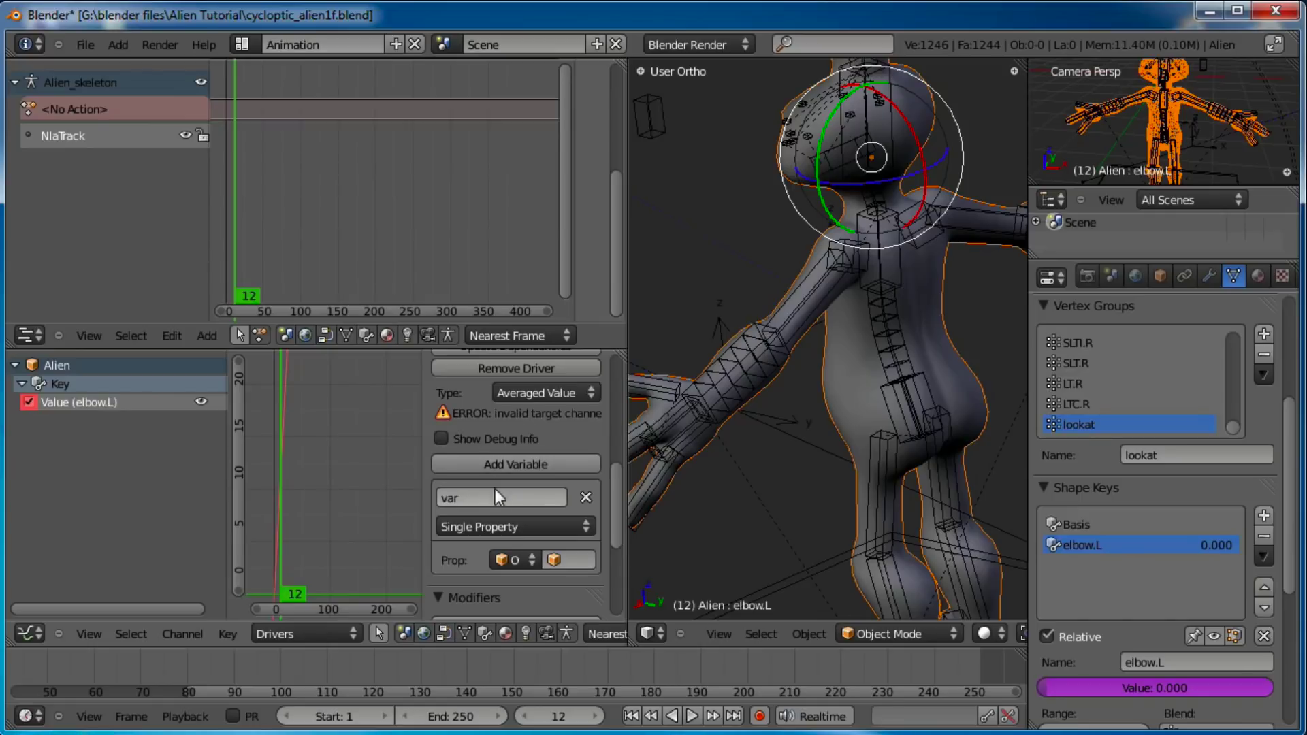
Step: Set the driver variable's type to Transform Channel and choose Alien_skeleton as its target object
scroll(471, 412, down, 2)
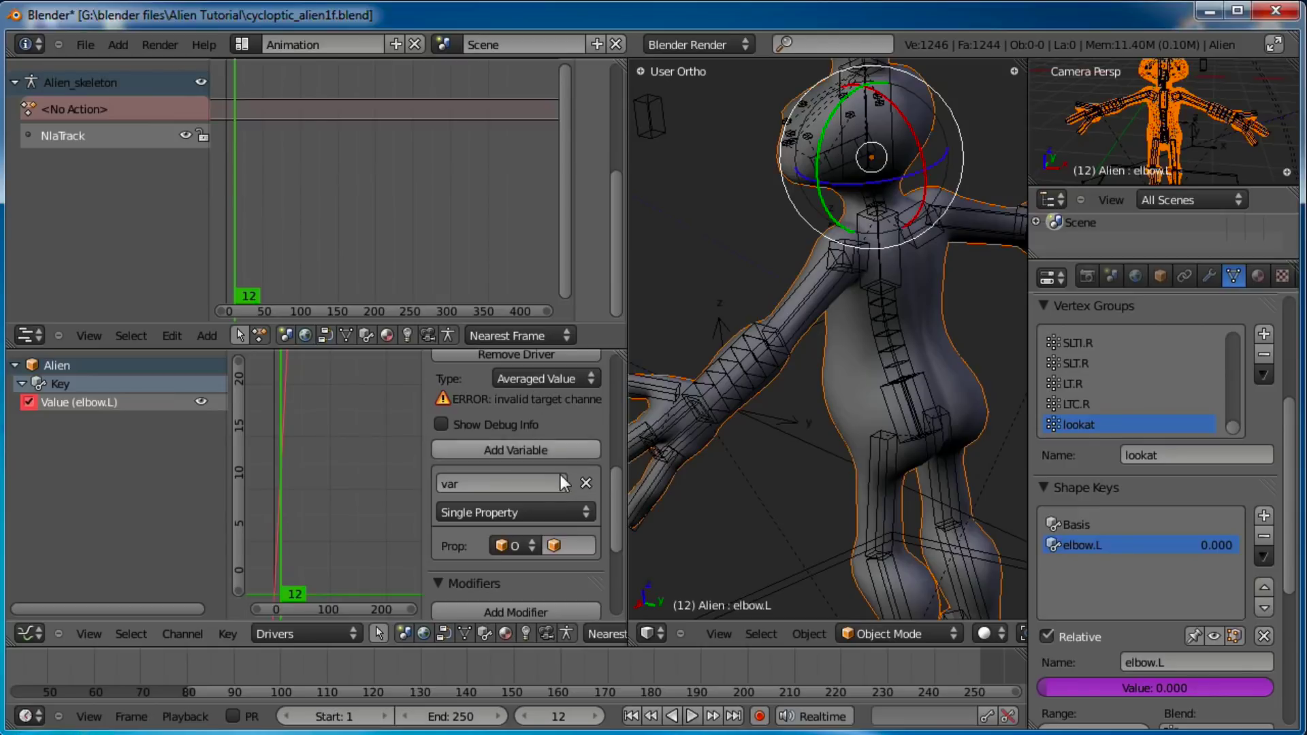
click(584, 510)
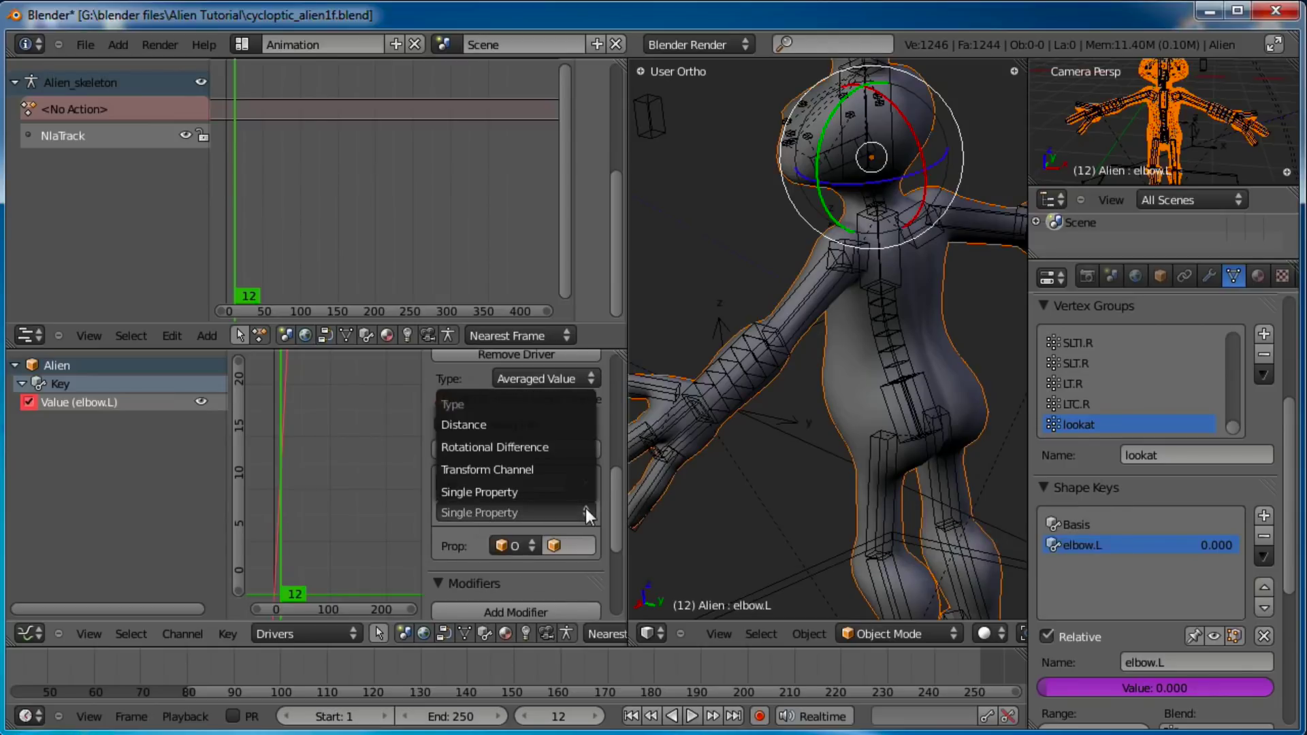
click(491, 470)
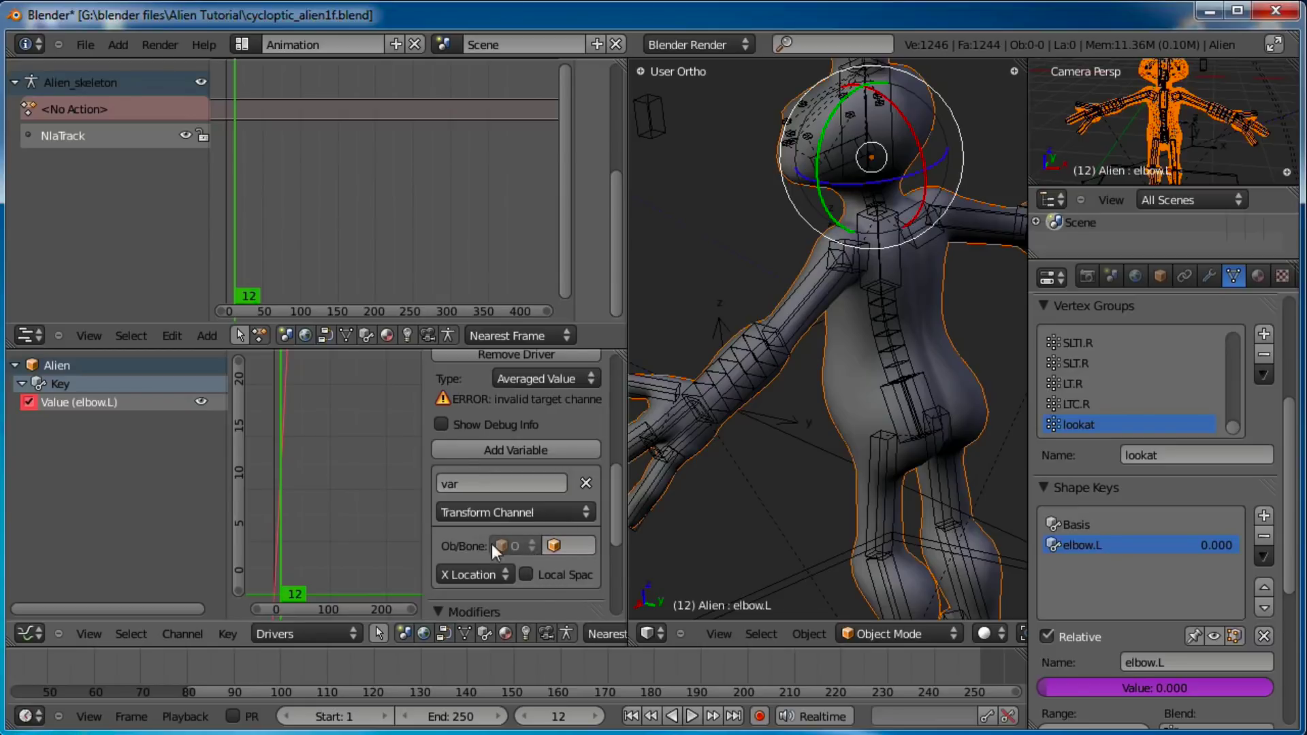
click(575, 545)
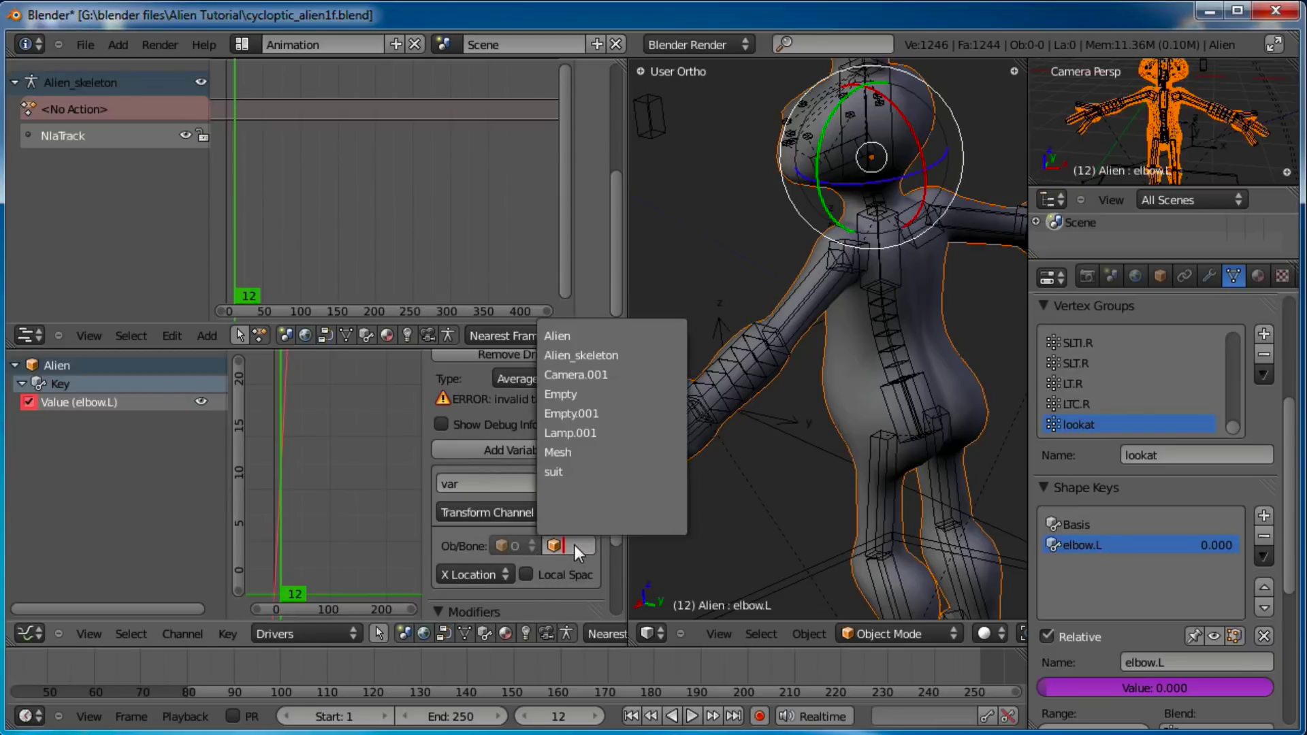
click(573, 355)
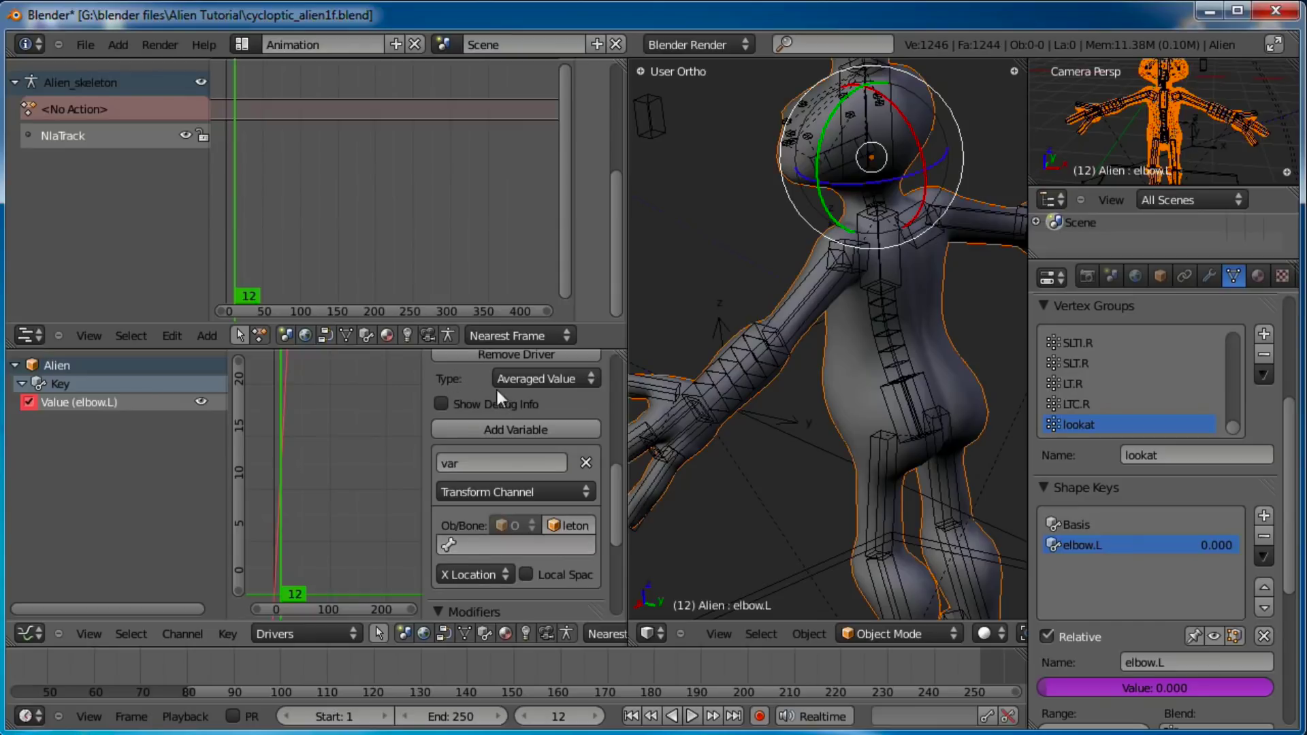
Step: Choose forearm.L as the target bone of the driver variable
click(476, 545)
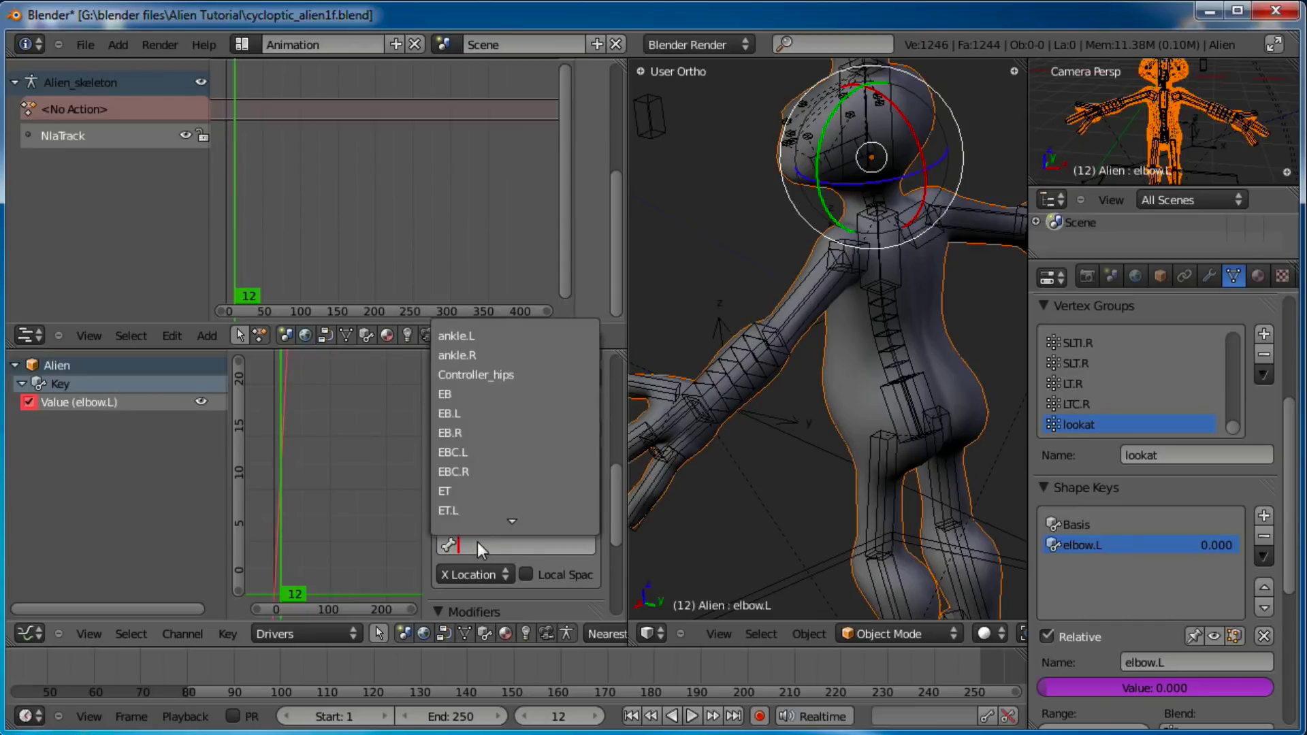
scroll(491, 424, down, 6)
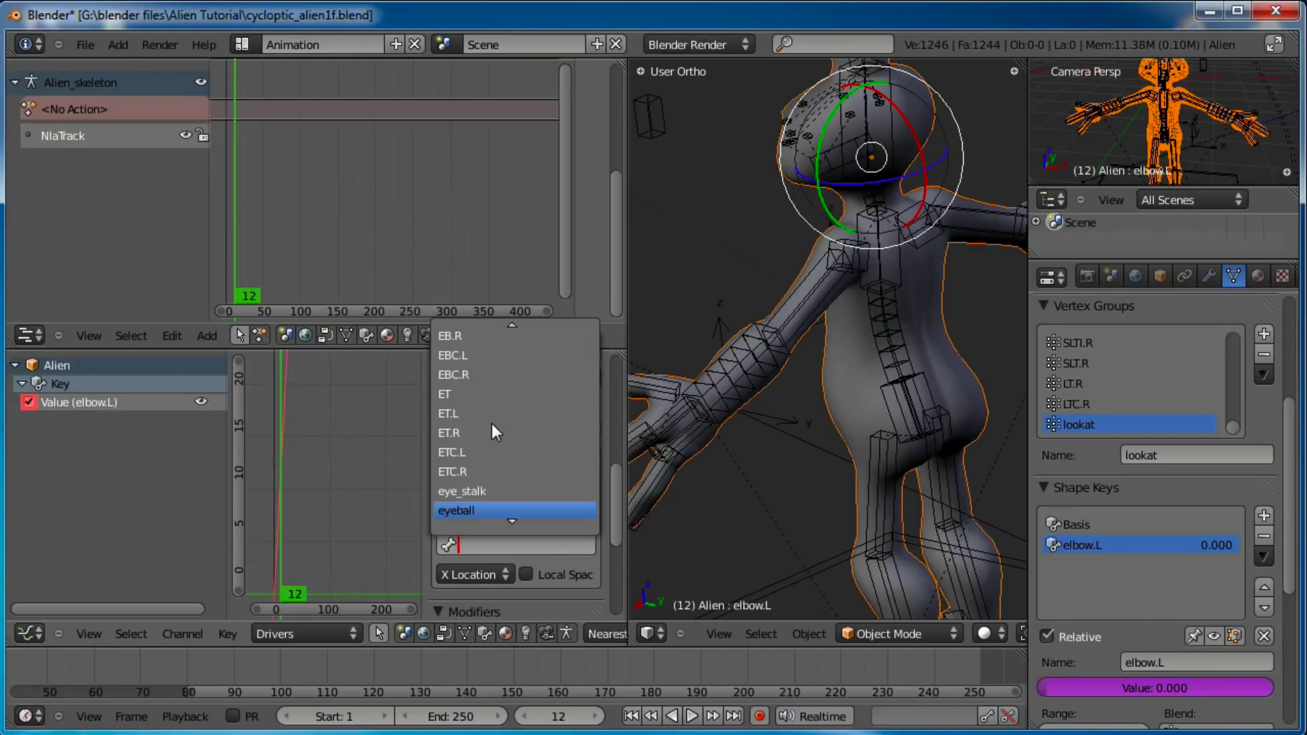
scroll(491, 423, down, 20)
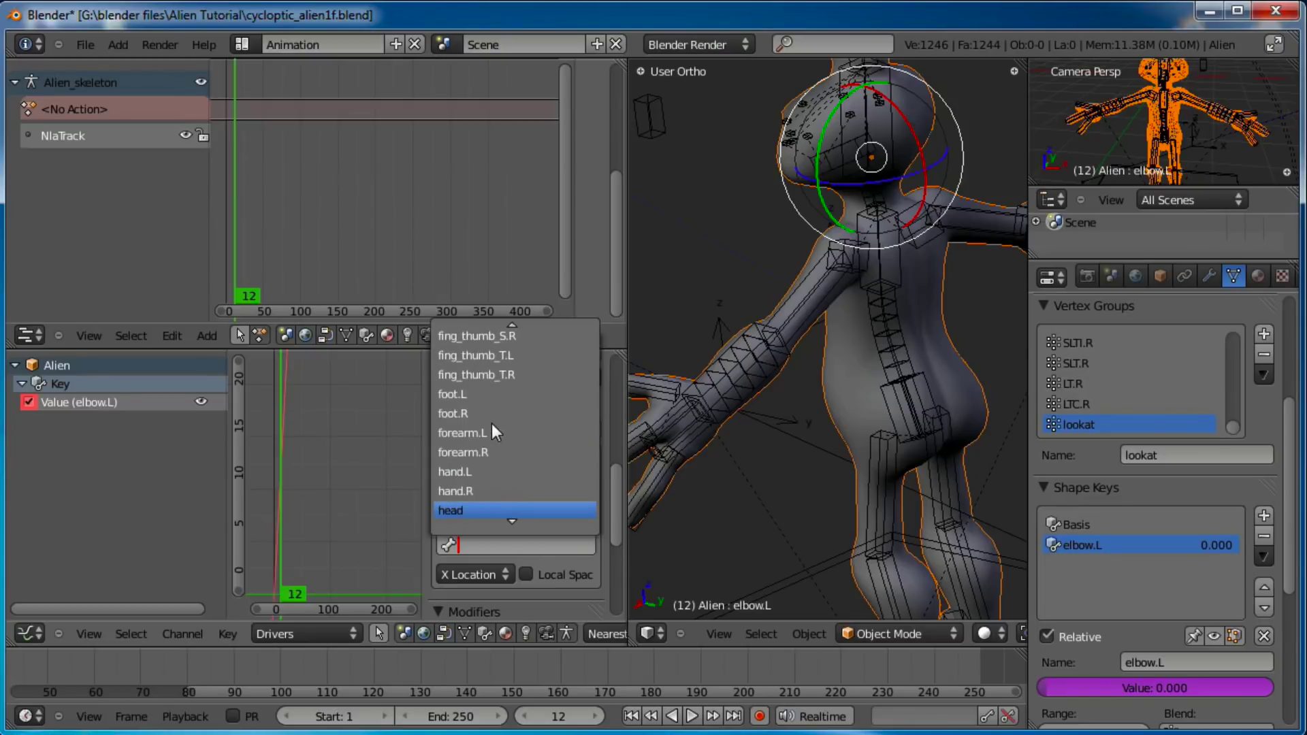
click(468, 433)
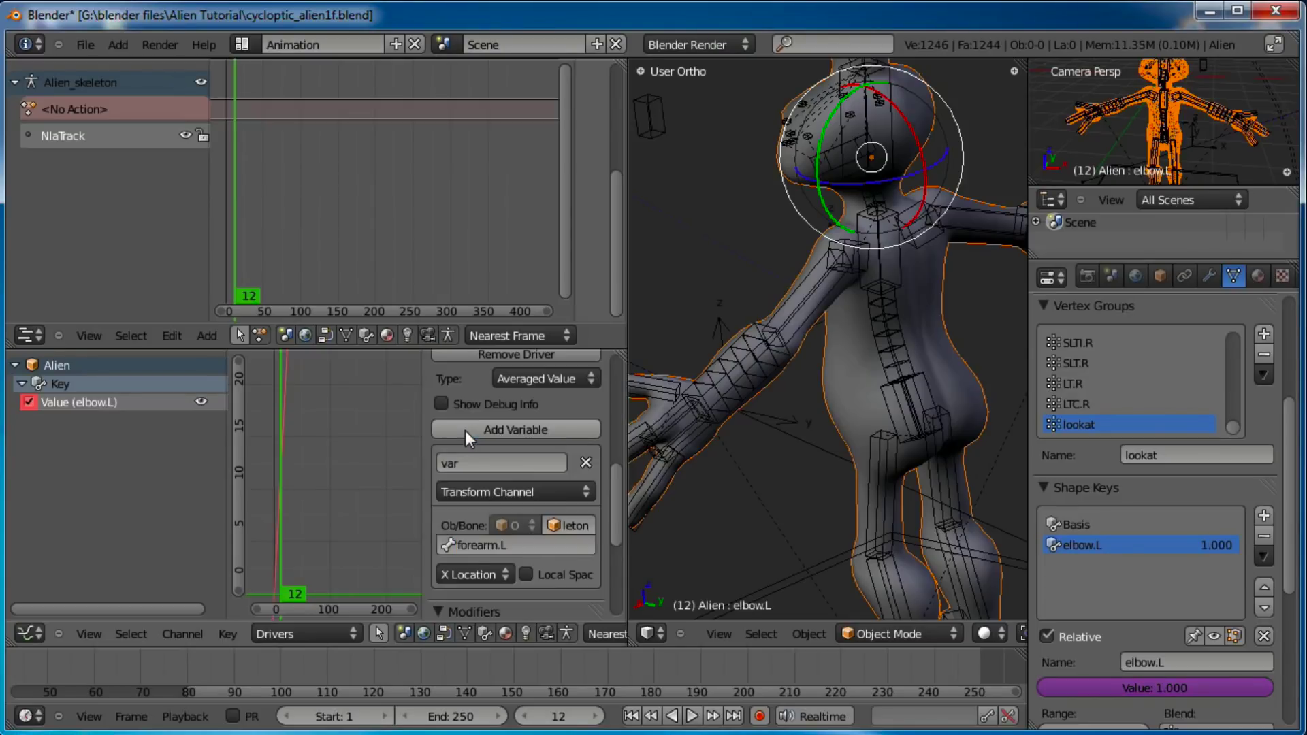
Step: Set the driver variable's transform channel to X Rotation and enable Local Space
scroll(559, 504, down, 2)
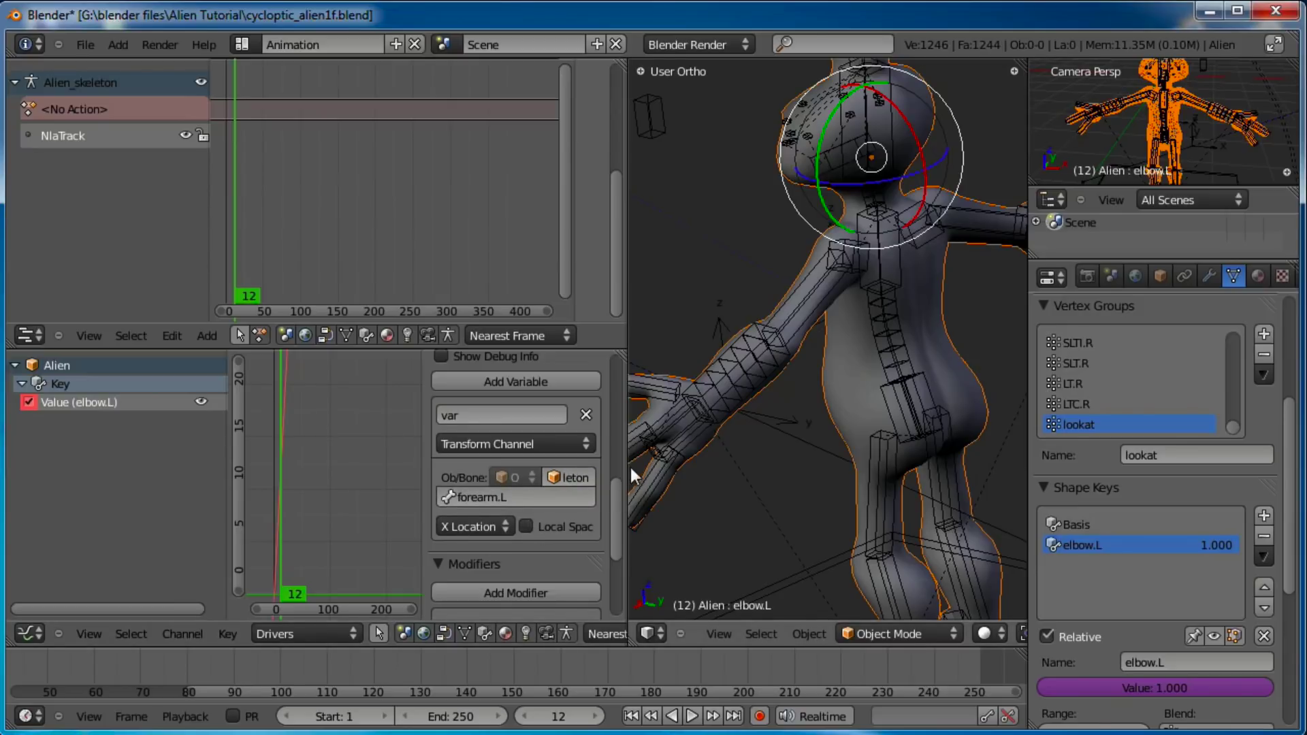
click(499, 529)
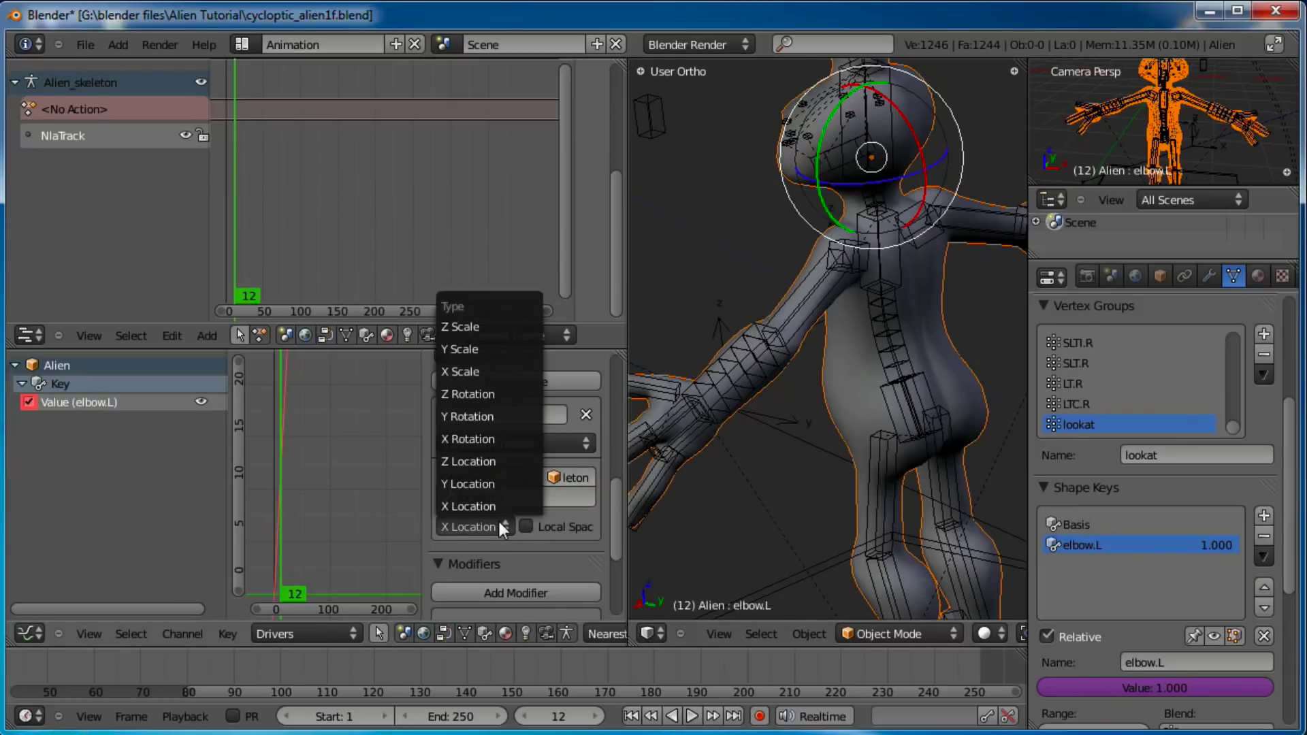
click(483, 438)
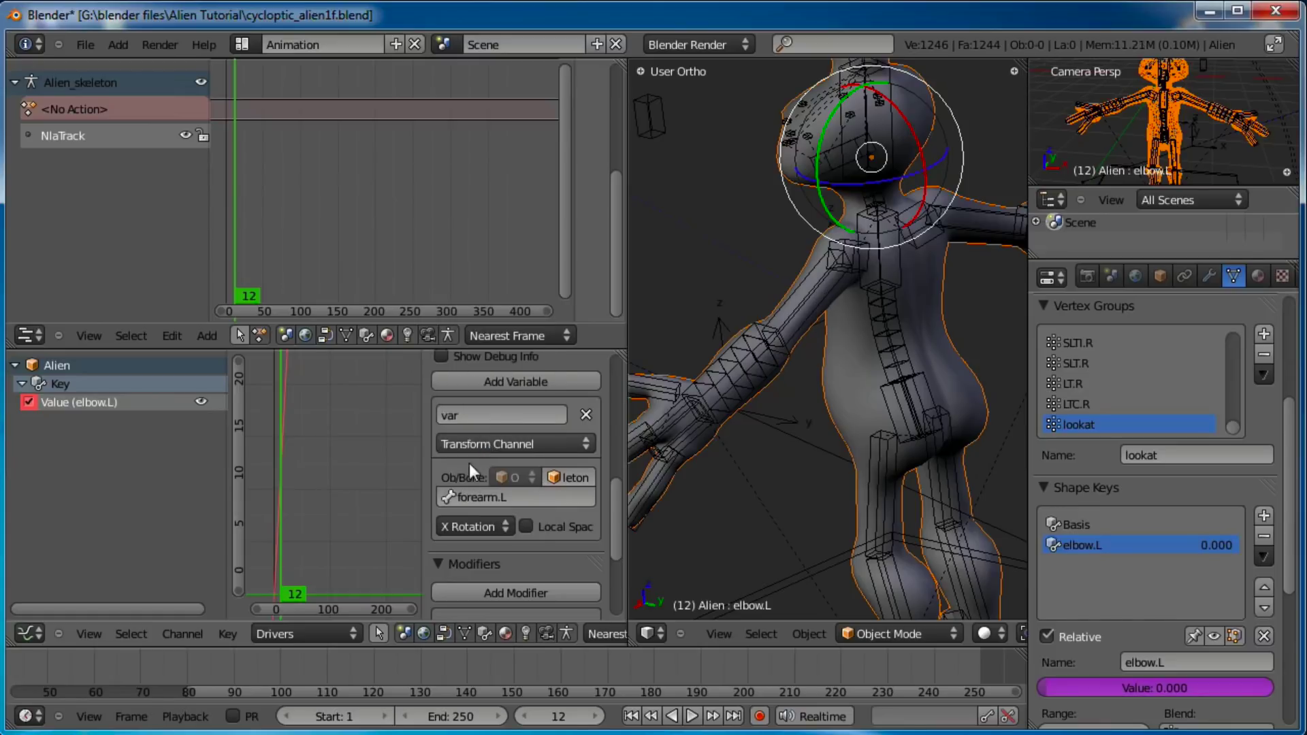
click(525, 526)
Step: Select the armature's forearm.L bone and try rotating it about its normal axis
mouse_move(757, 406)
middle_down()
mouse_move(835, 342)
mouse_move(815, 414)
mouse_move(855, 410)
mouse_move(844, 393)
mouse_move(797, 428)
mouse_move(780, 407)
middle_up()
right_click(778, 406)
mouse_move(888, 406)
middle_down()
mouse_move(885, 459)
mouse_move(895, 428)
middle_up()
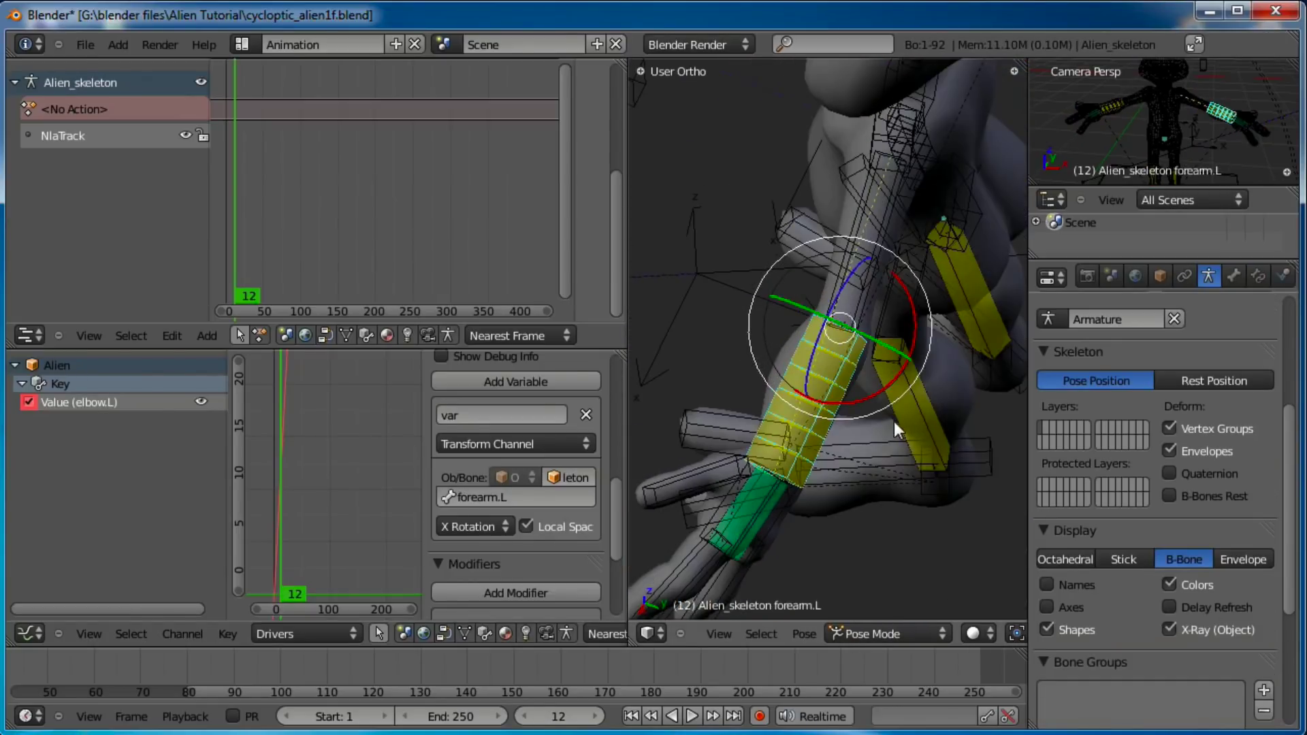
click(889, 365)
Step: Select the IK_hand.L bone and try moving it to bend the left elbow
middle_drag(843, 509, 832, 520)
right_click(732, 468)
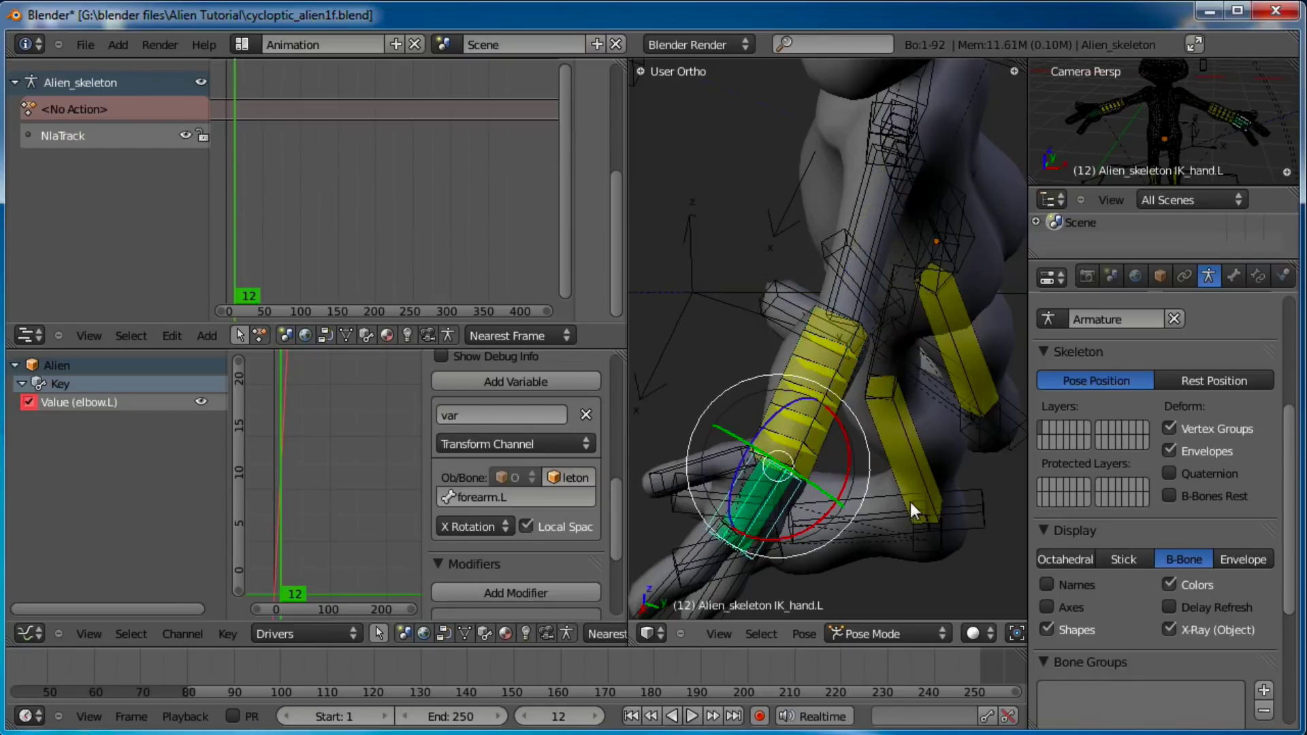
key(g)
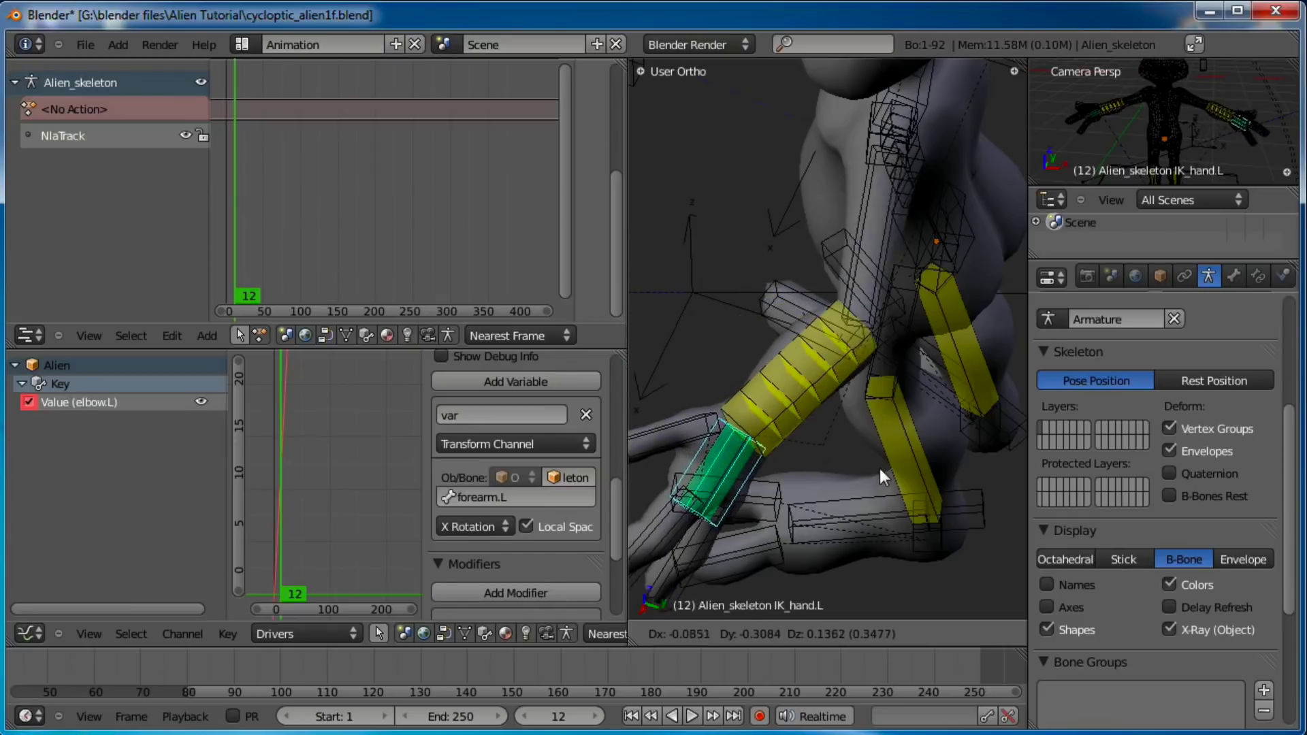
click(825, 426)
Step: Set the x coefficient of the driver's Generator modifier to -1.000
scroll(586, 542, down, 5)
scroll(517, 483, down, 1)
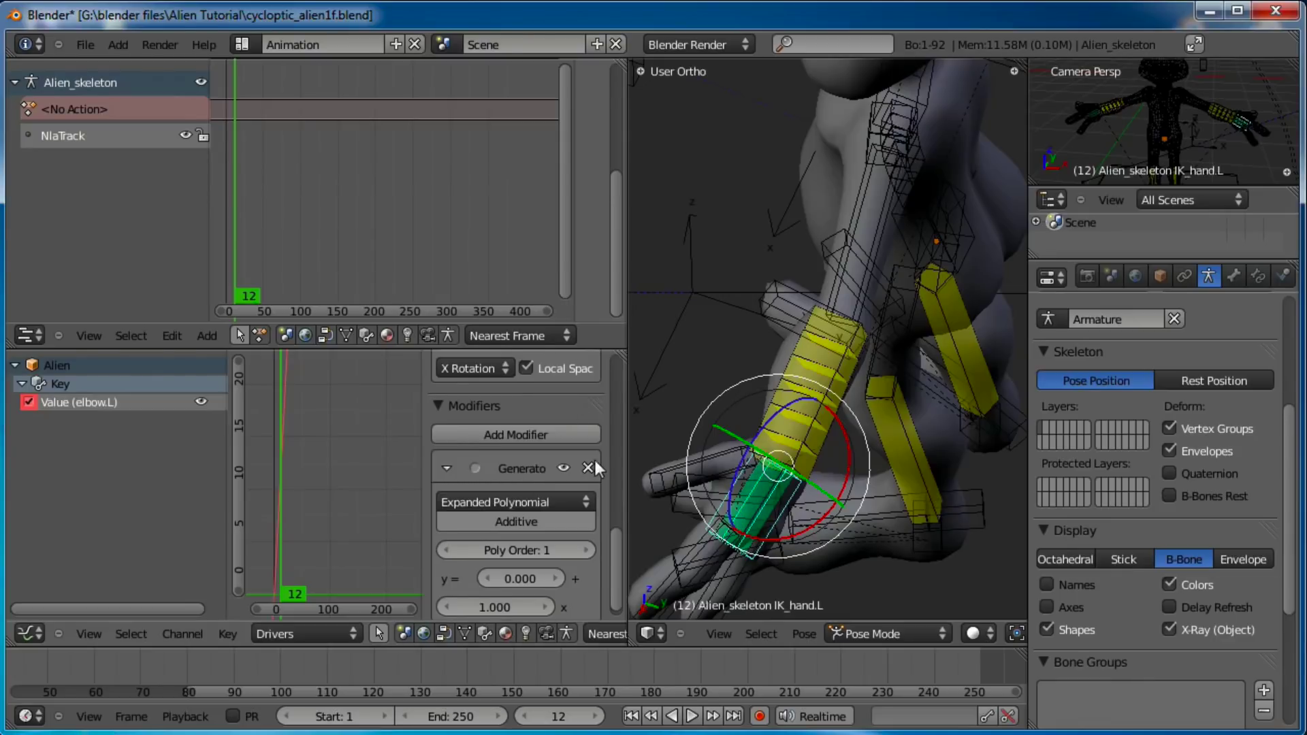
scroll(550, 417, down, 1)
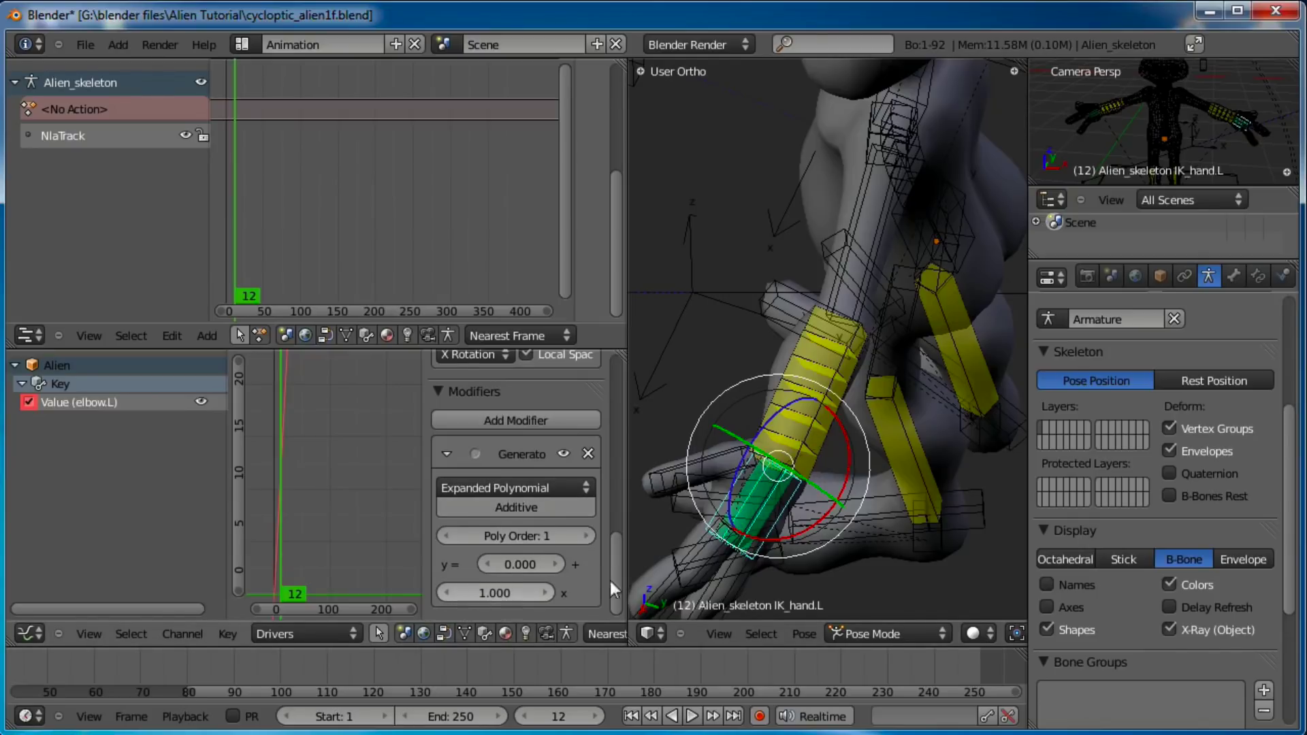
drag(443, 594, 422, 593)
click(442, 593)
click(442, 594)
click(442, 594)
click(442, 594)
click(442, 594)
click(442, 594)
click(443, 594)
click(443, 594)
click(442, 593)
click(442, 593)
click(443, 593)
click(442, 594)
click(442, 594)
click(442, 593)
click(443, 594)
click(443, 593)
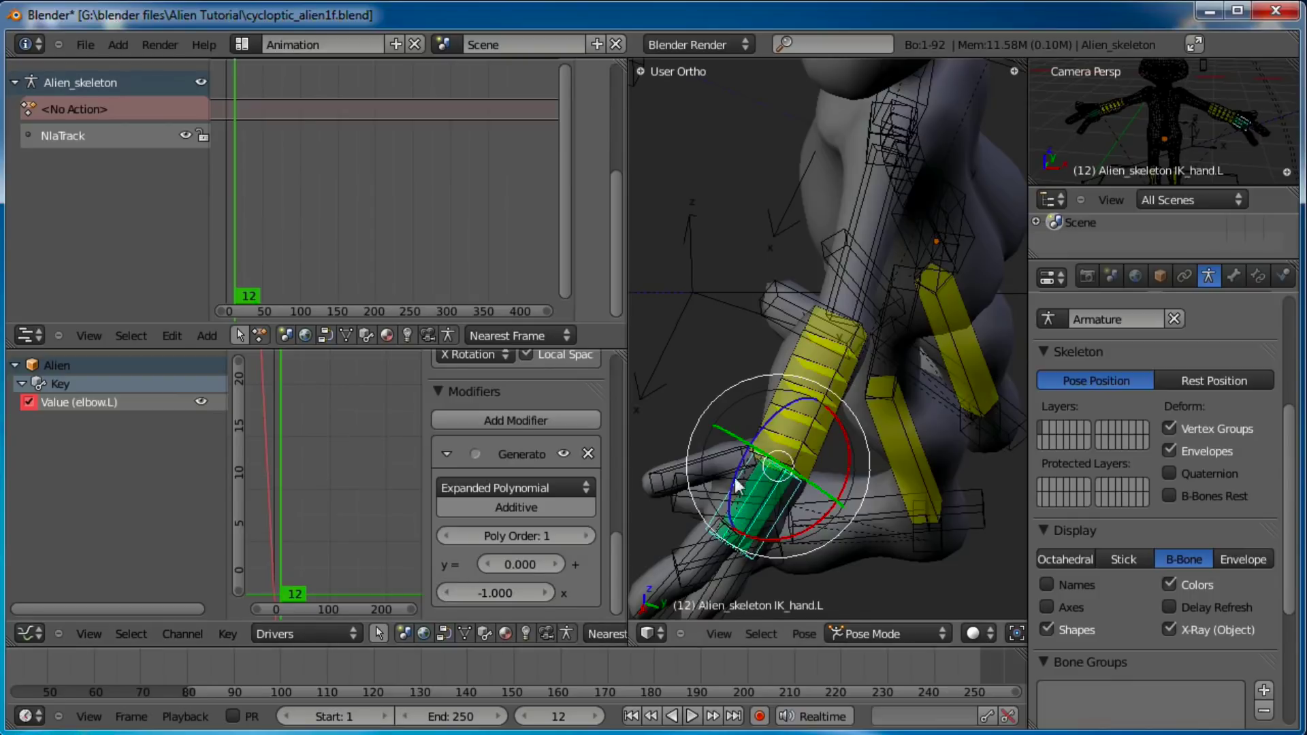
Step: Widen the 3D view and move the IK_hand.L bone so that the left elbow bends
shift+middle_drag(871, 449, 889, 443)
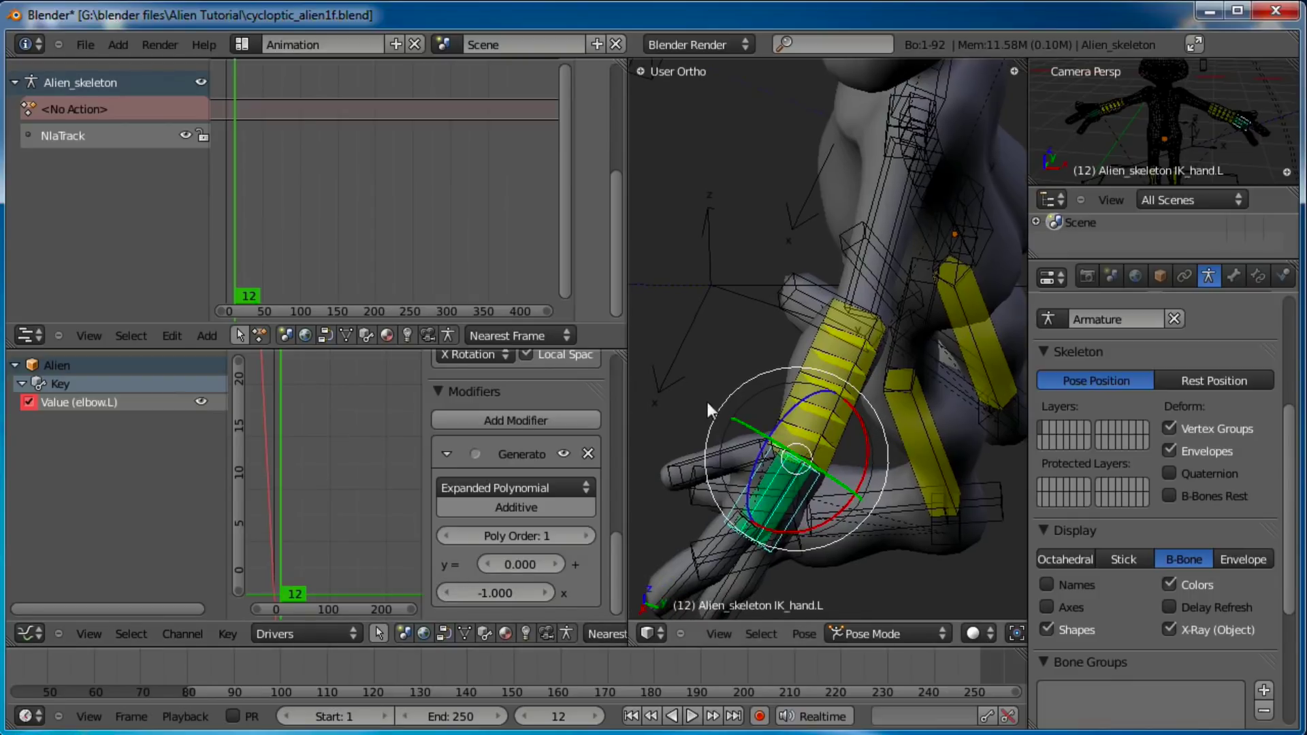
drag(627, 351, 476, 352)
mouse_move(754, 462)
middle_down()
mouse_move(684, 409)
mouse_move(689, 459)
mouse_move(750, 481)
middle_up()
key(g)
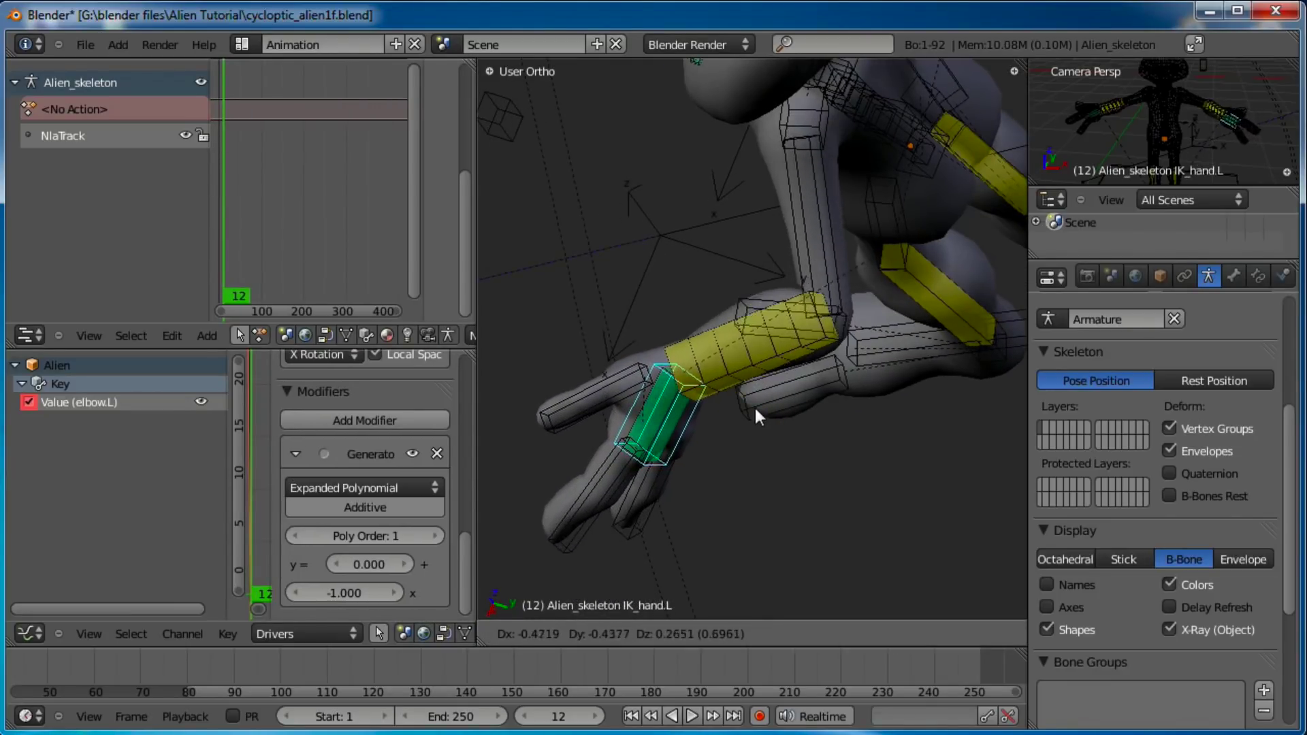
click(745, 377)
Step: Move the IK_hand.R bone so that the right elbow bends for comparison with the left
middle_drag(880, 430, 881, 128)
right_click(758, 219)
key(g)
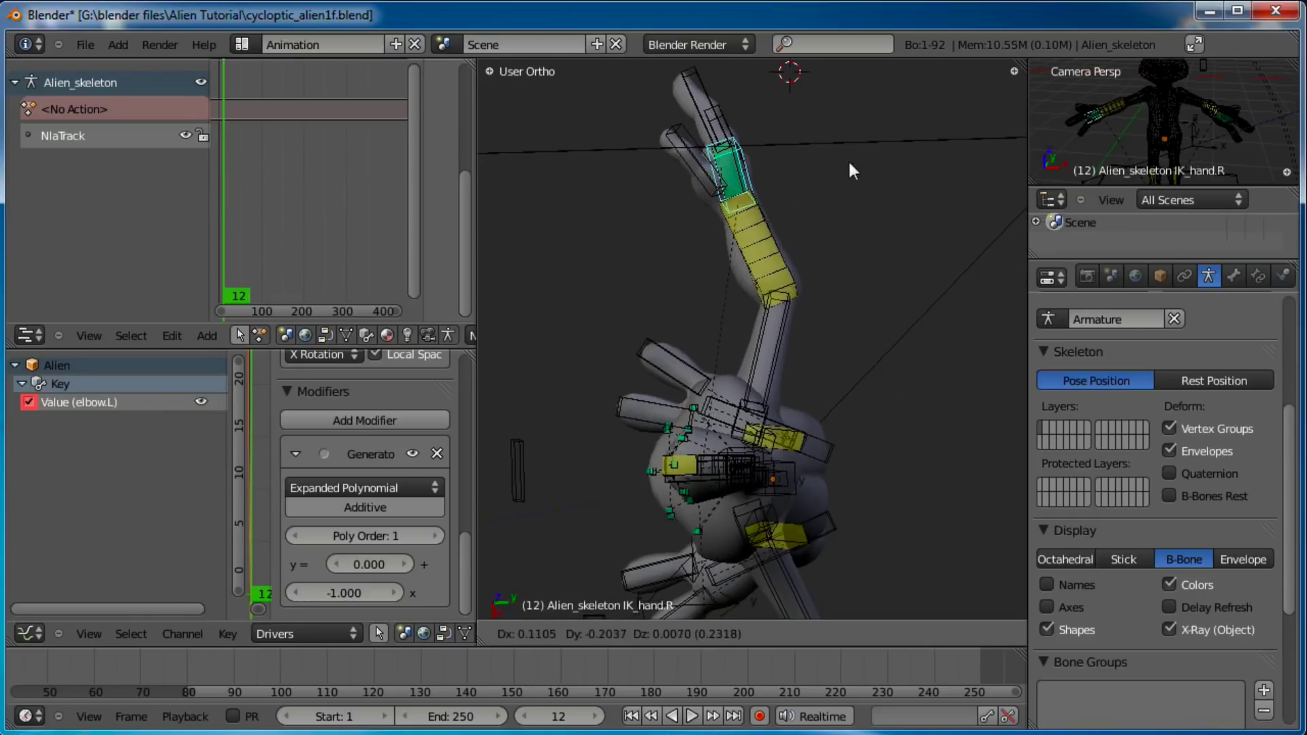
click(803, 246)
middle_drag(803, 250, 700, 484)
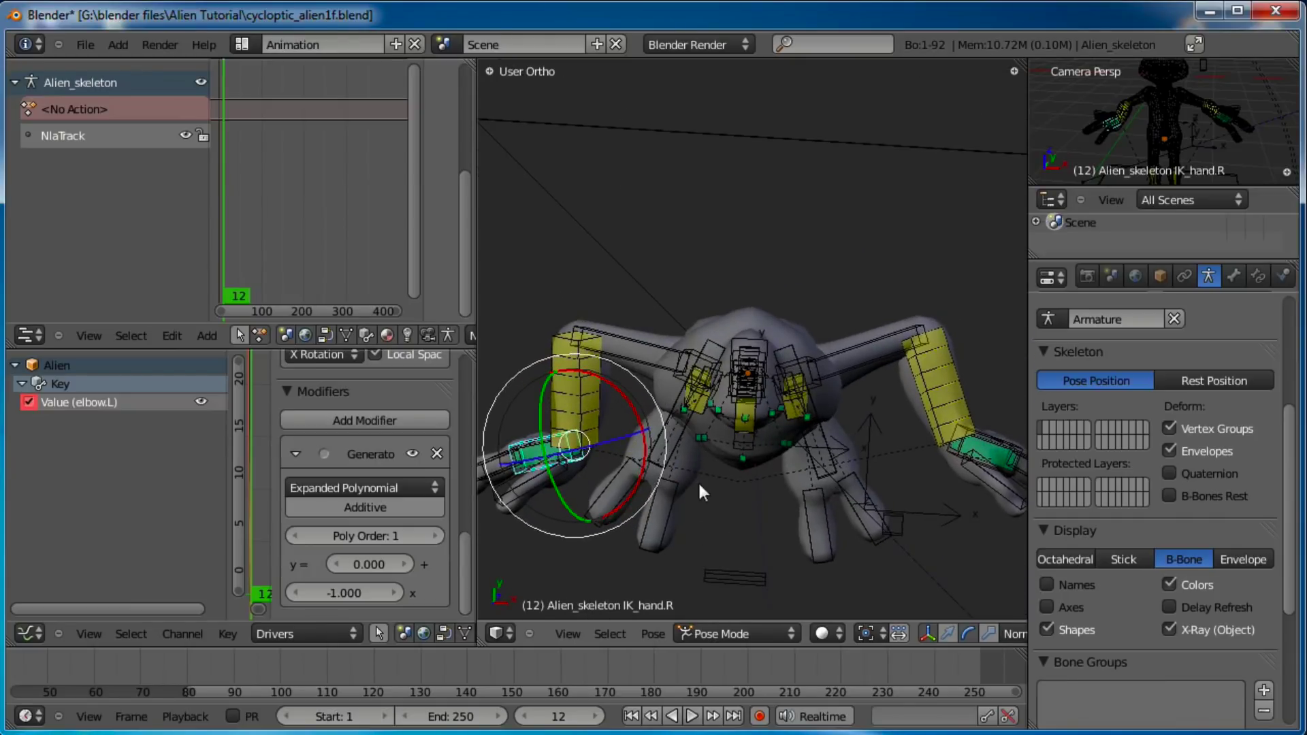
Step: Select the alien mesh and check the driven value of the elbow.L shape key in the bent pose
right_click(933, 313)
right_click(937, 312)
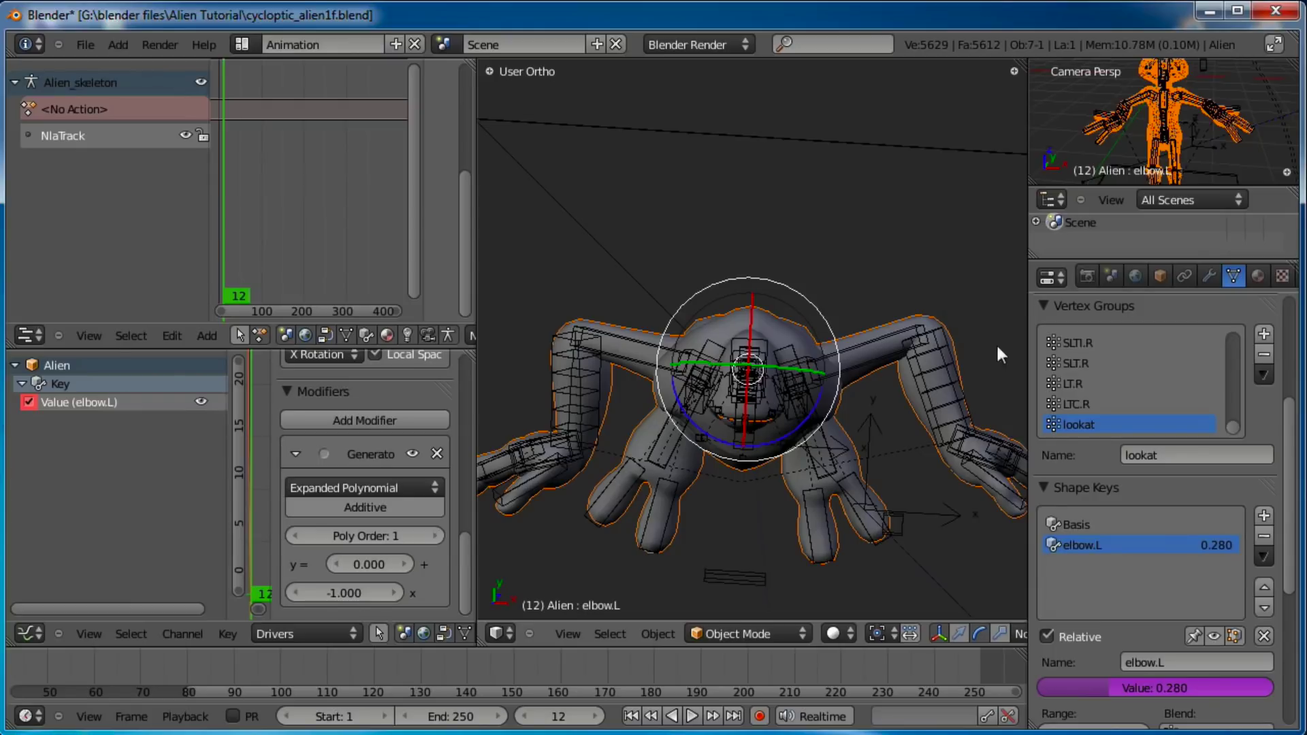
shift+middle_drag(948, 475, 909, 466)
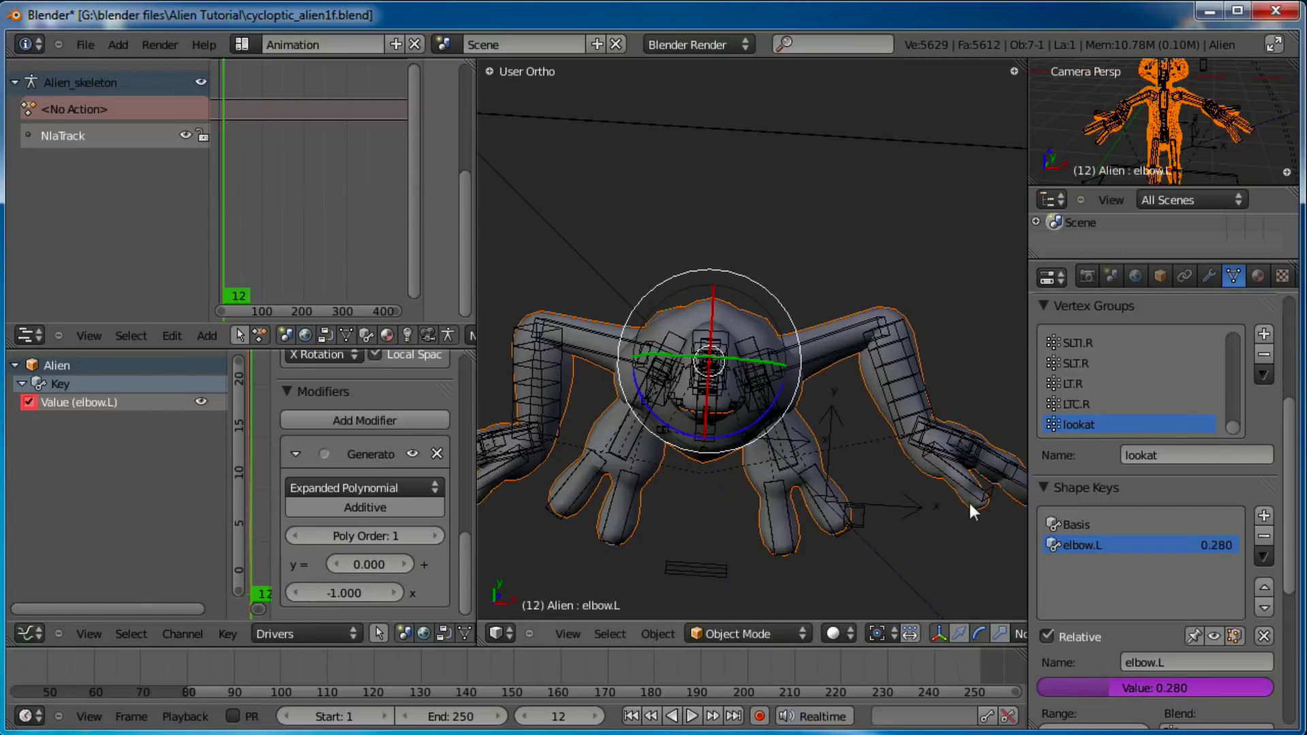
Step: Try moving the IK_hand.L bone to change the bend of the left elbow
right_click(943, 464)
key(g)
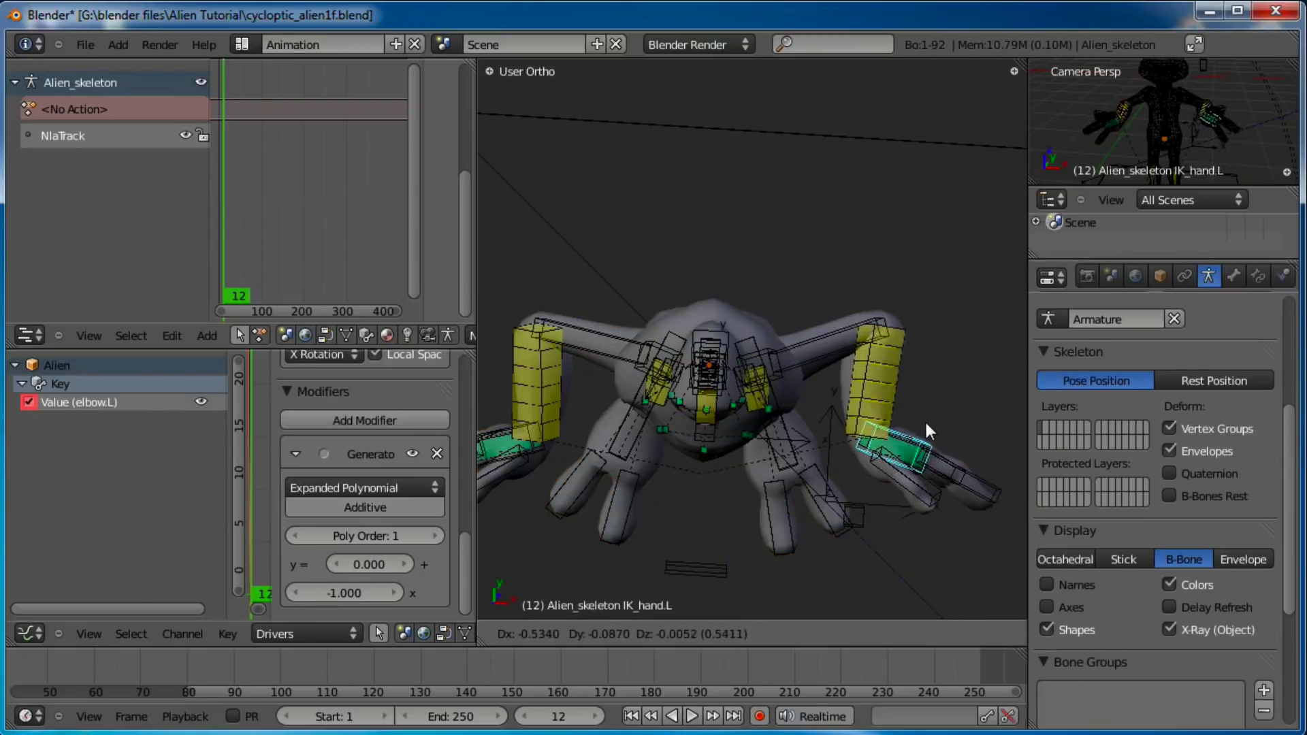
click(961, 392)
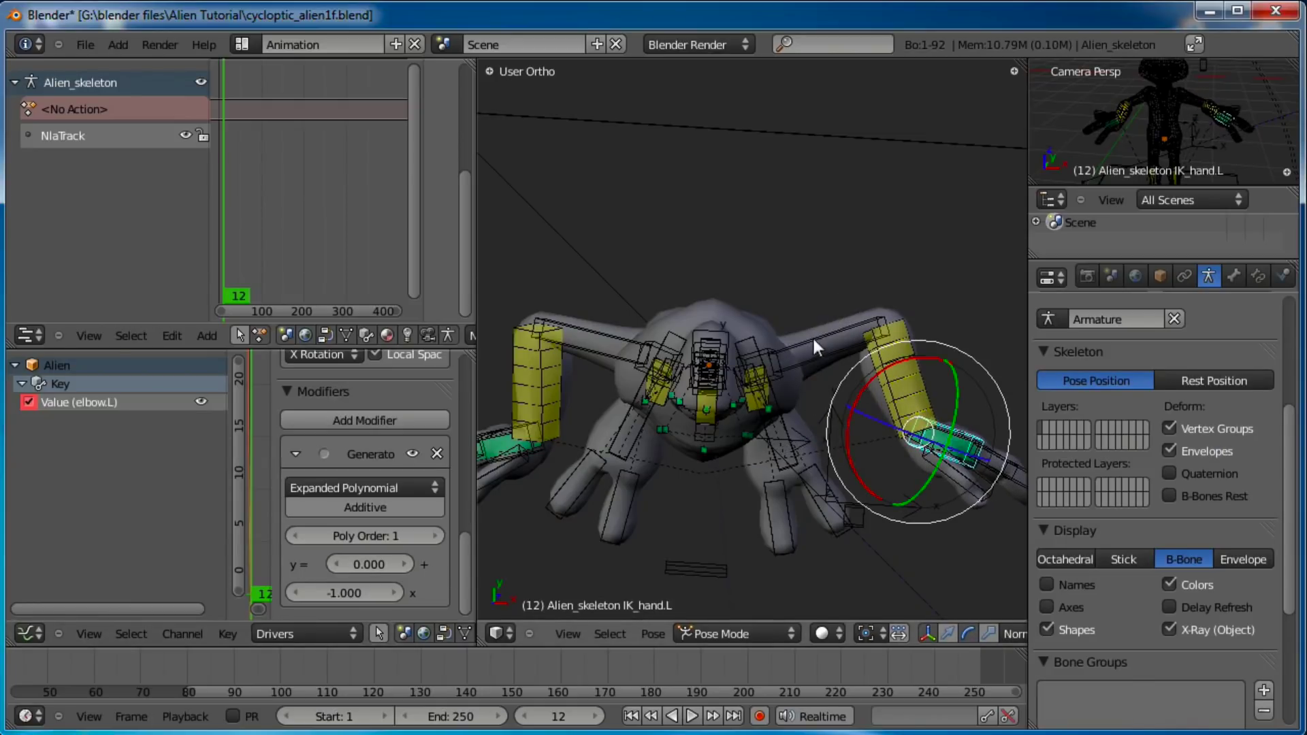
Step: Set the x coefficient of the driver's Generator modifier to -0.500
click(395, 592)
click(395, 592)
click(395, 592)
click(395, 592)
click(395, 592)
click(394, 593)
click(395, 592)
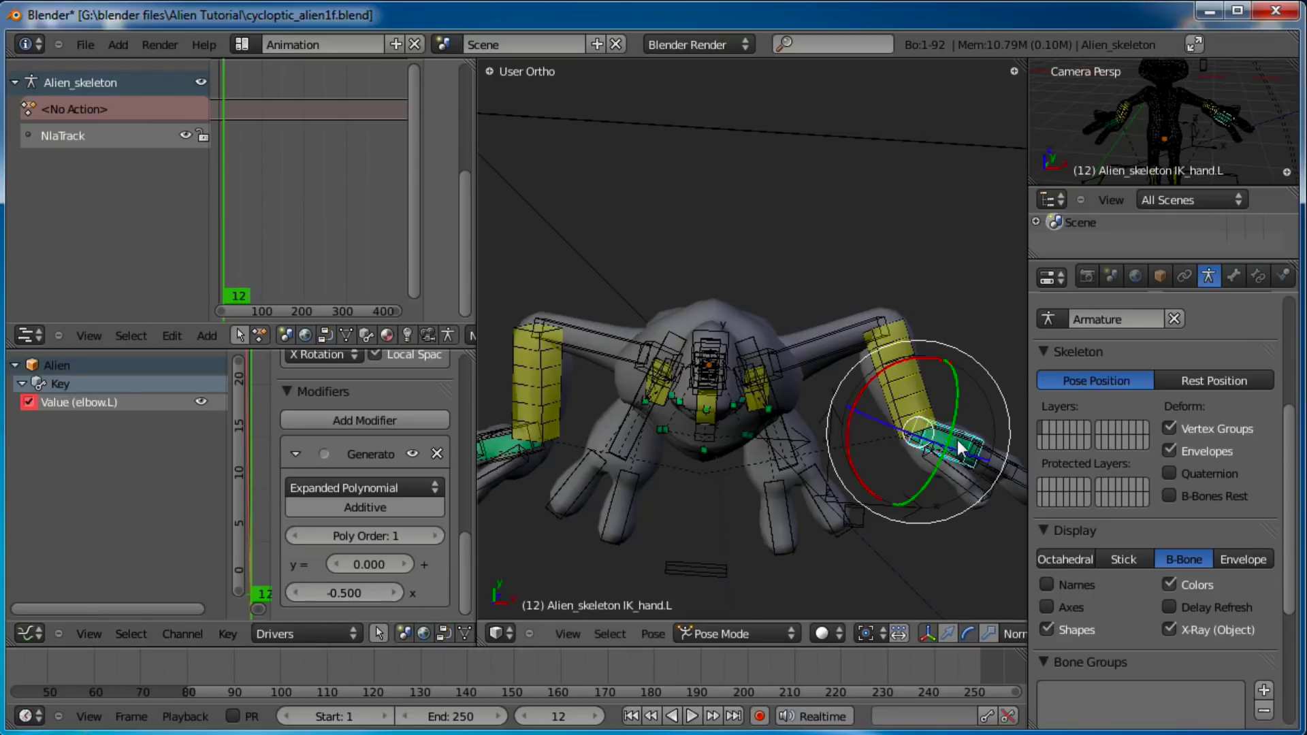
Step: Test the left elbow with the new coefficient and check the elbow.L value on the alien mesh
key(g)
right_click(975, 397)
right_click(854, 375)
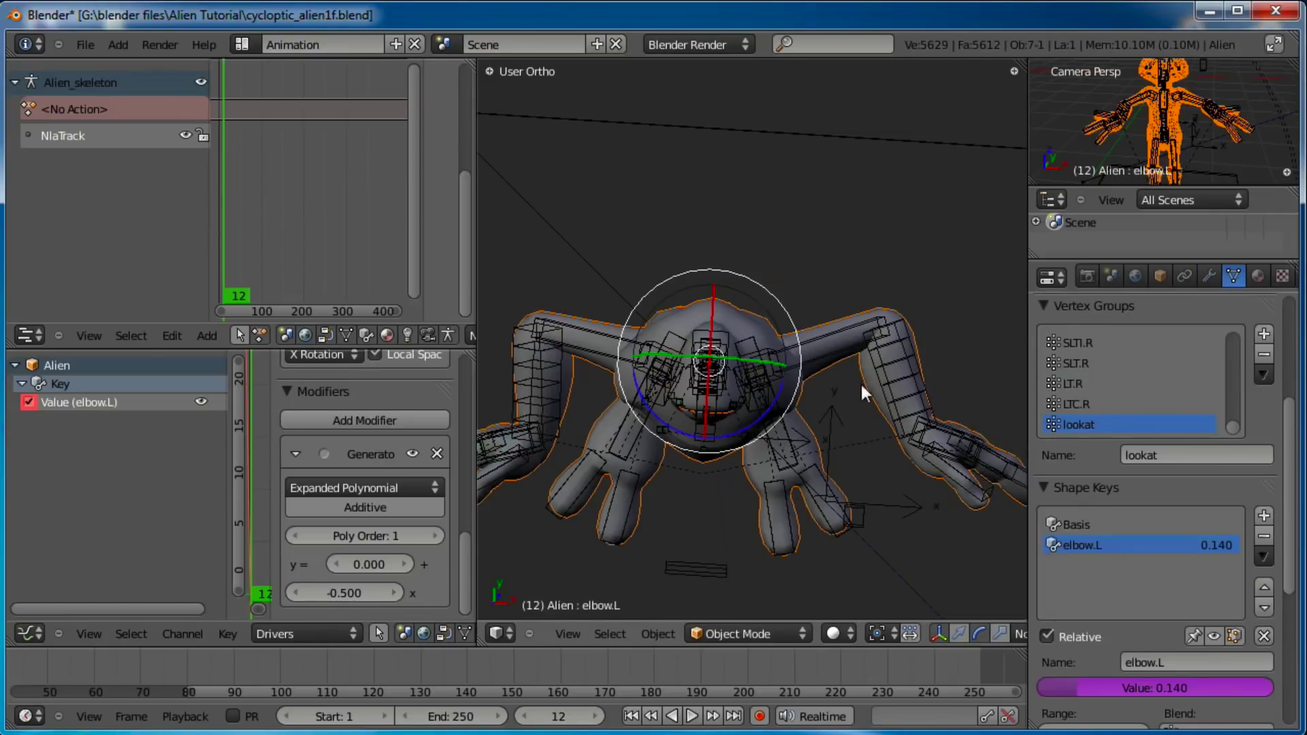
right_click(912, 447)
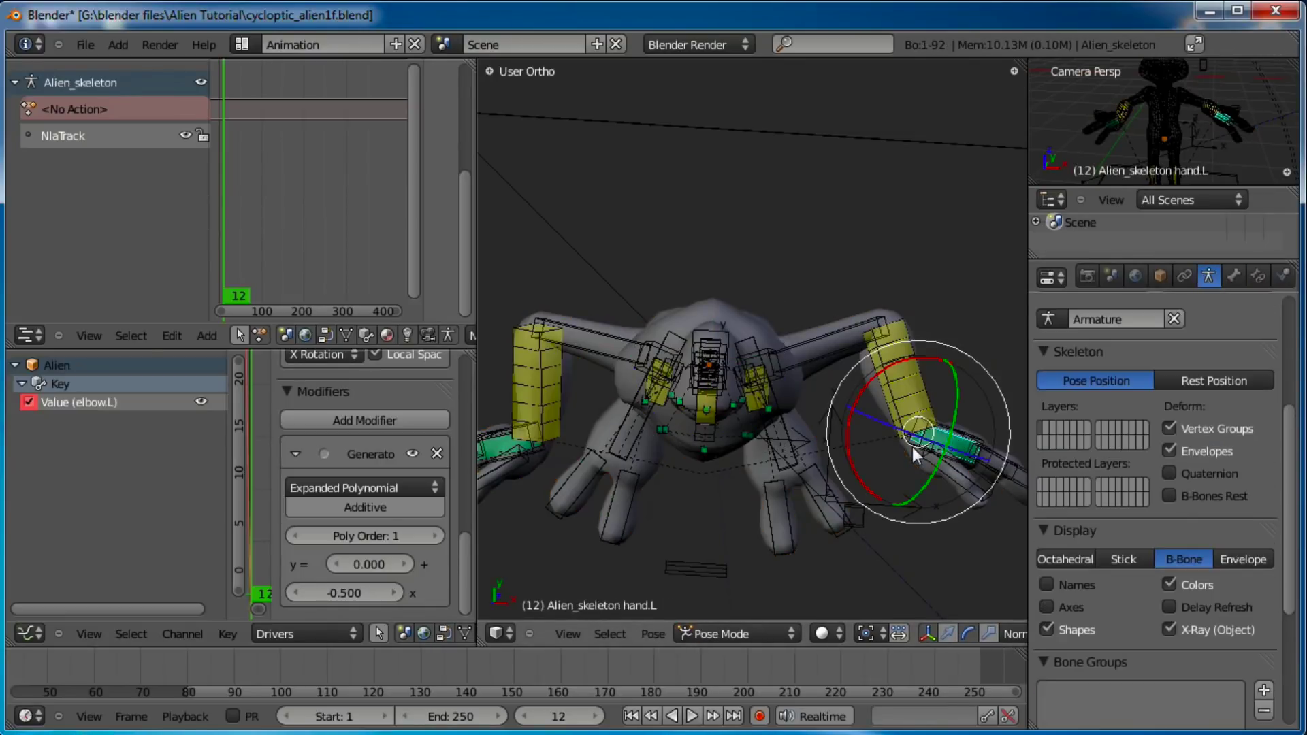
right_click(830, 364)
right_click(906, 303)
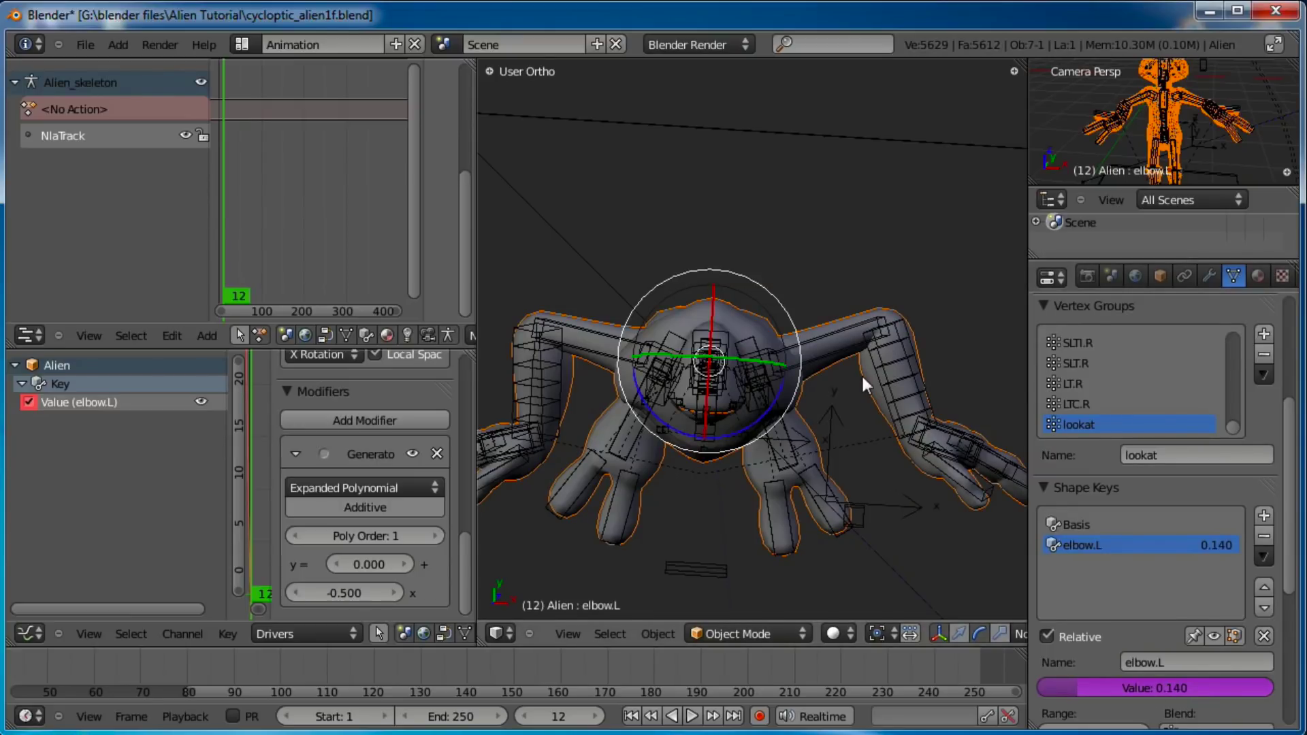
Step: Select the IK_hand.L bone and try moving it up and outward to straighten the left elbow
right_click(917, 447)
key(g)
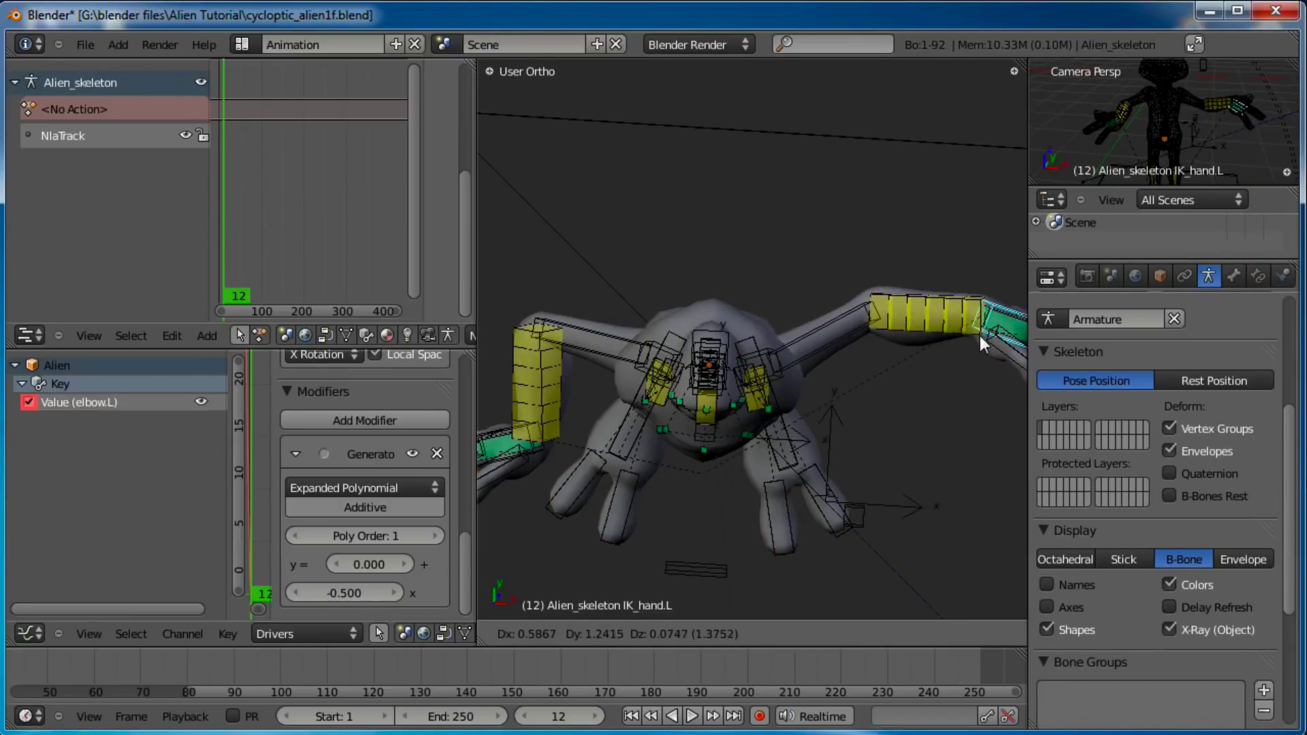
right_click(979, 338)
key(g)
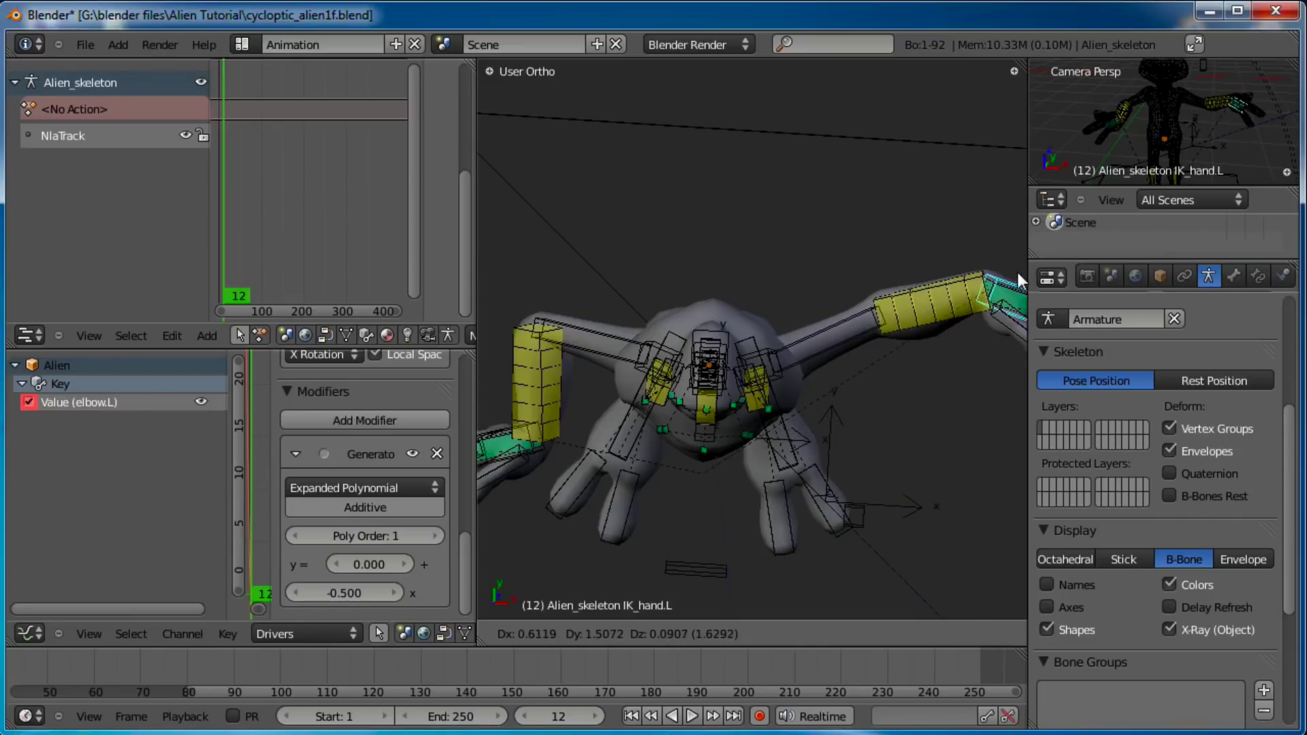
key(Escape)
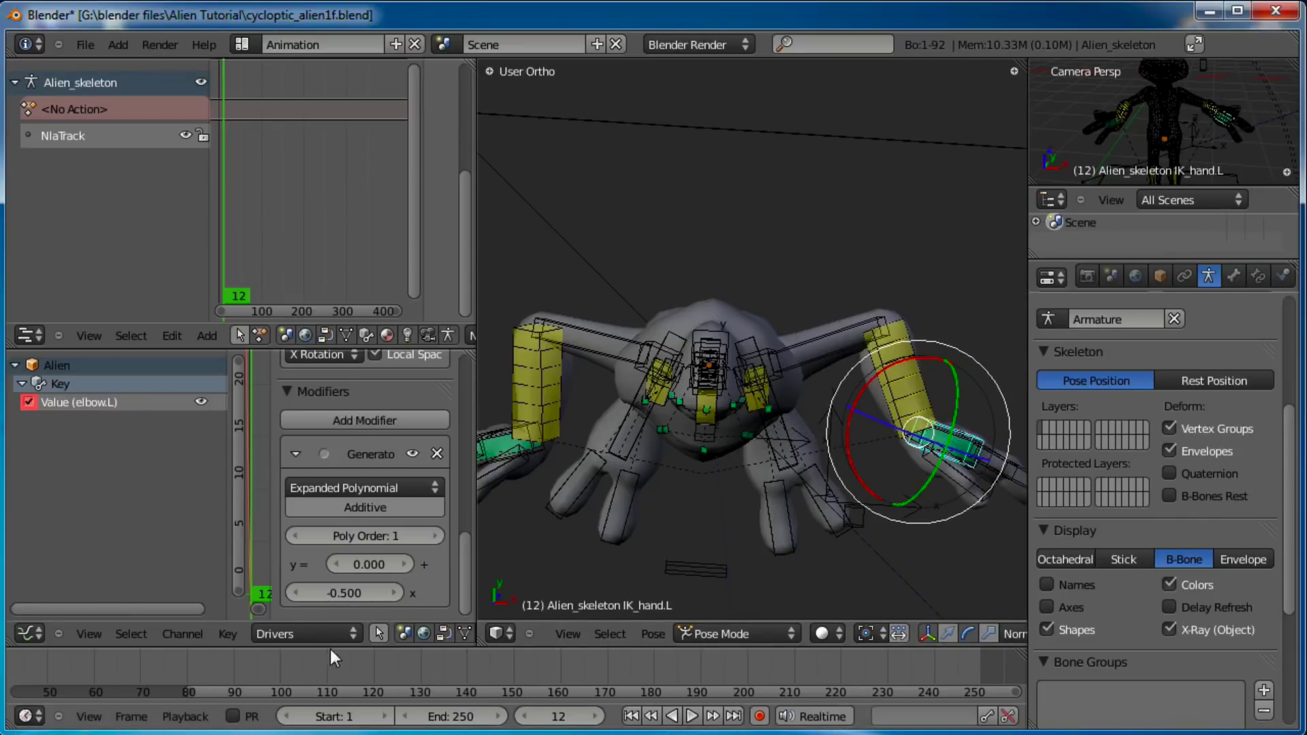
Step: Set the x coefficient of the driver's Generator modifier to -2.000
click(301, 598)
click(301, 598)
click(301, 598)
click(301, 597)
click(328, 592)
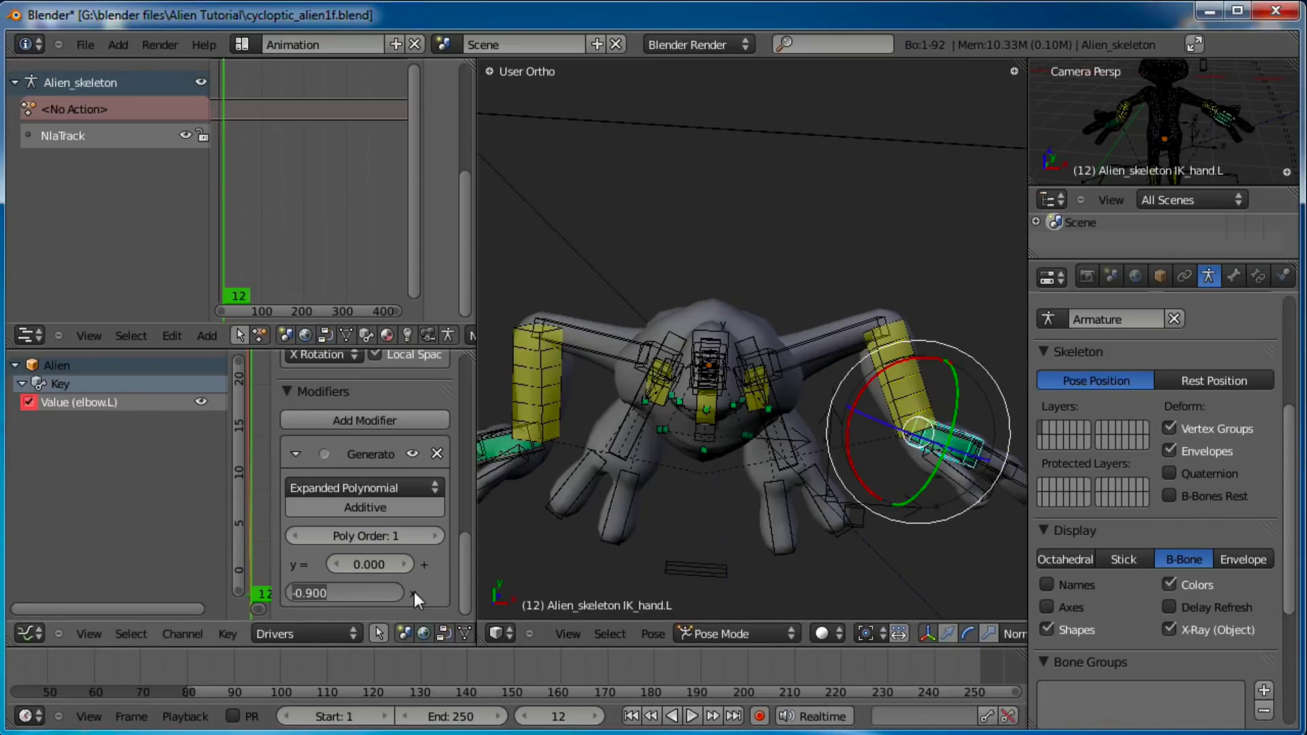
key(BackSpace)
key(BackSpace)
key(BackSpace)
key(BackSpace)
key(BackSpace)
key(BackSpace)
text(-2)
key(Return)
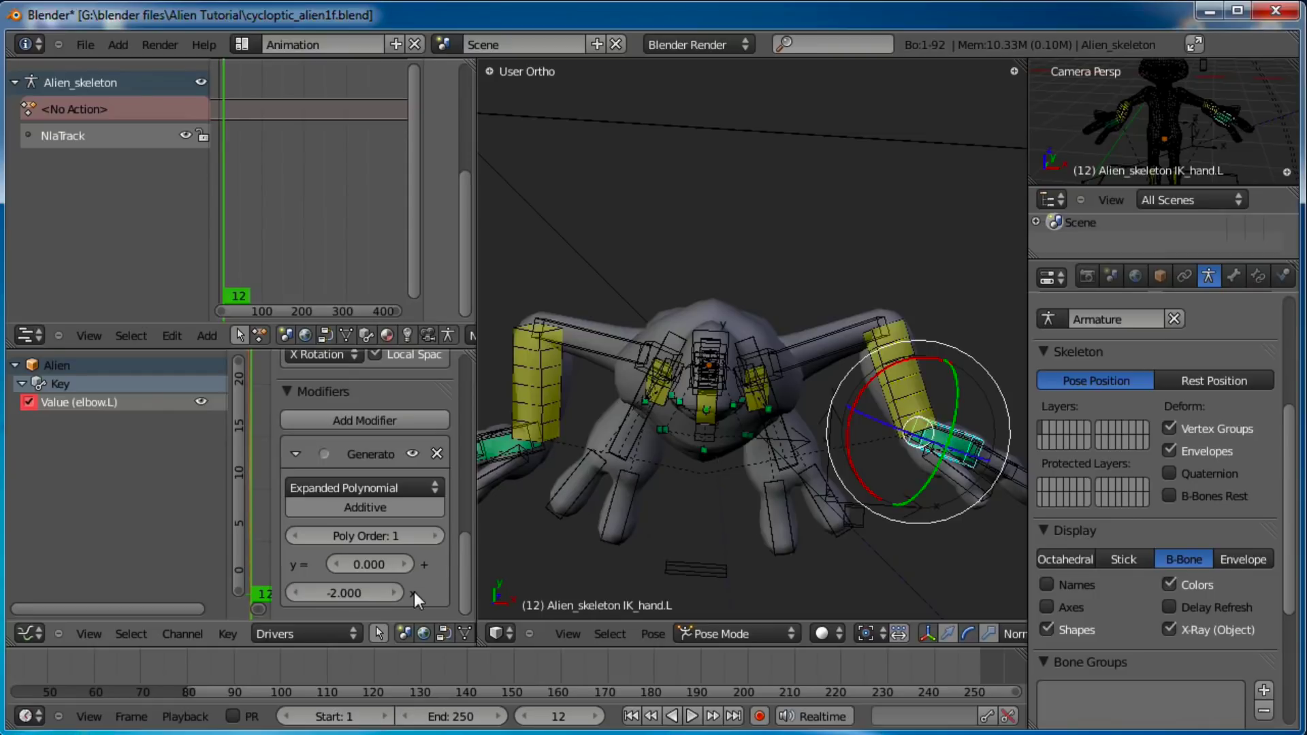
Step: Try moving the IK_hand.L bone, then select the alien mesh to check its elbow.L shape key value
key(g)
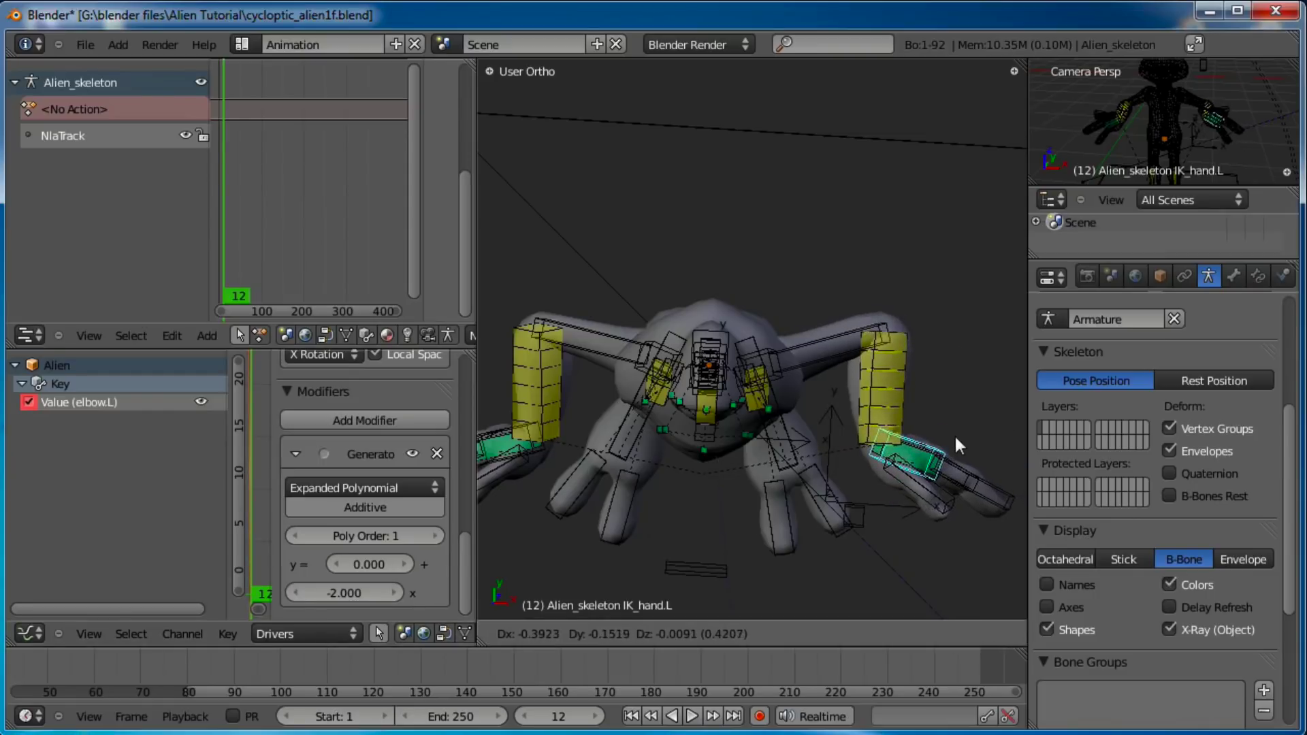
right_click(955, 381)
right_click(891, 306)
right_click(895, 306)
right_click(914, 300)
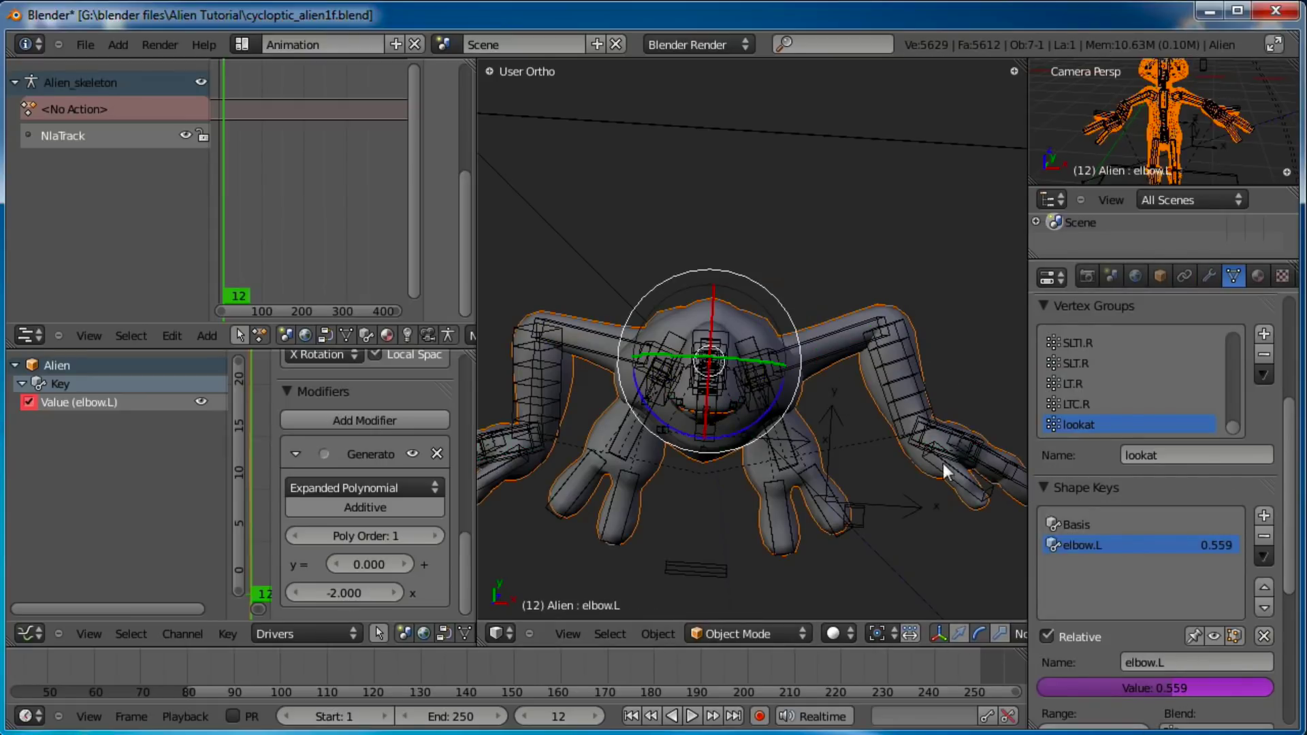
Step: Move the IK_hand.L bone inward to bend the left elbow further and recheck the elbow.L value on the alien mesh
right_click(971, 447)
key(ctrl+Tab)
key(g)
click(930, 447)
right_click(911, 319)
right_click(905, 286)
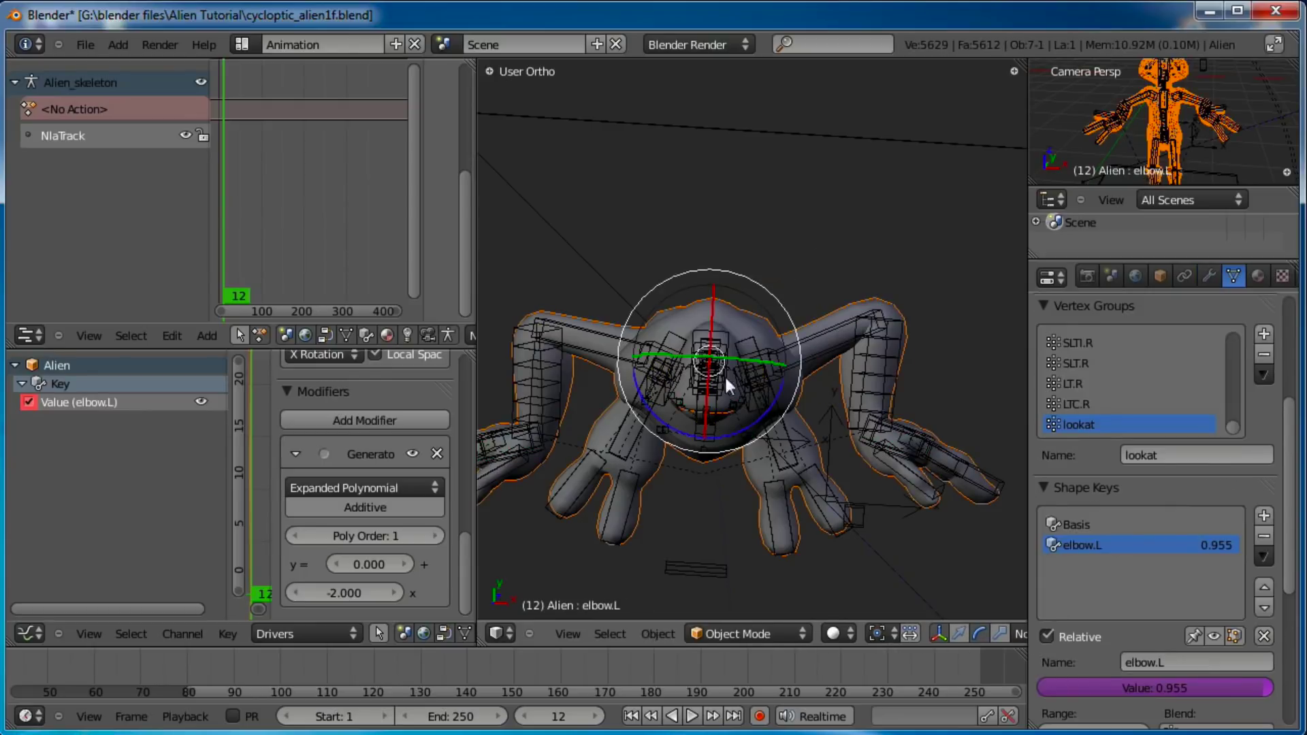
Step: Set the x coefficient of the Generator modifier to -5.000
click(349, 595)
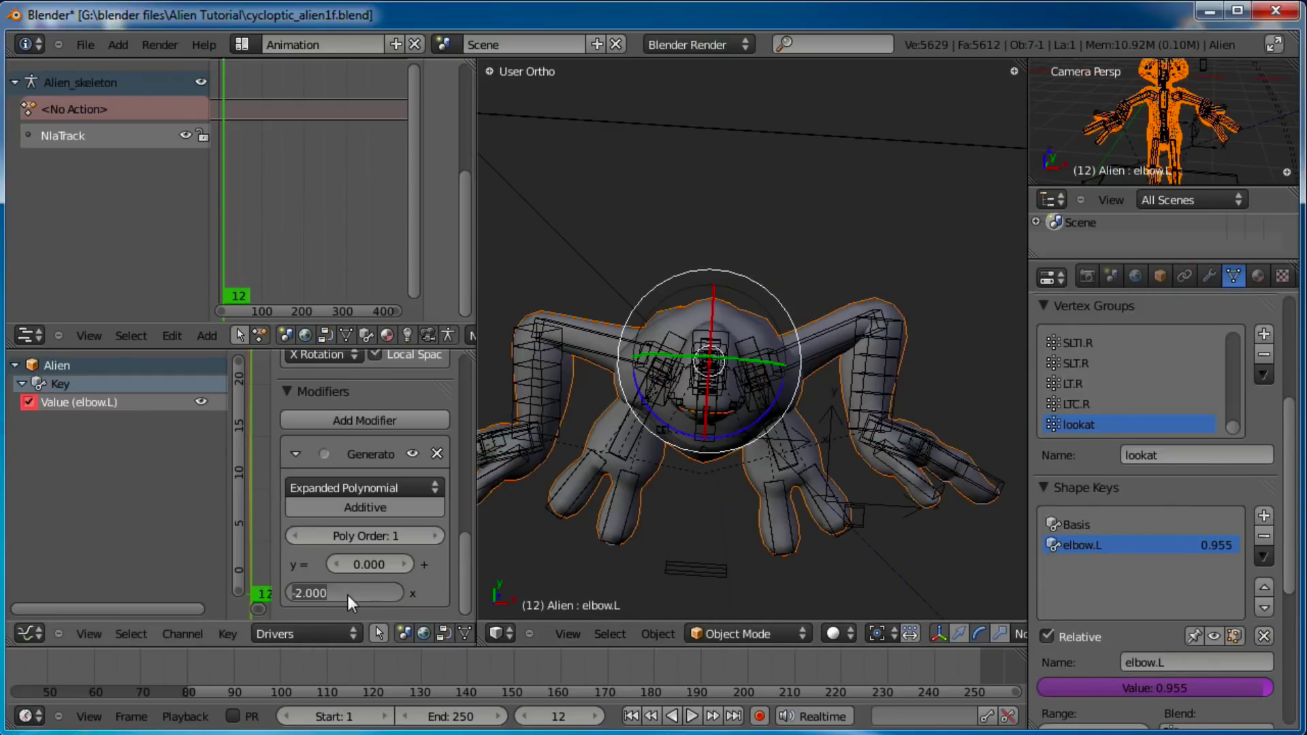
text(-5)
key(Return)
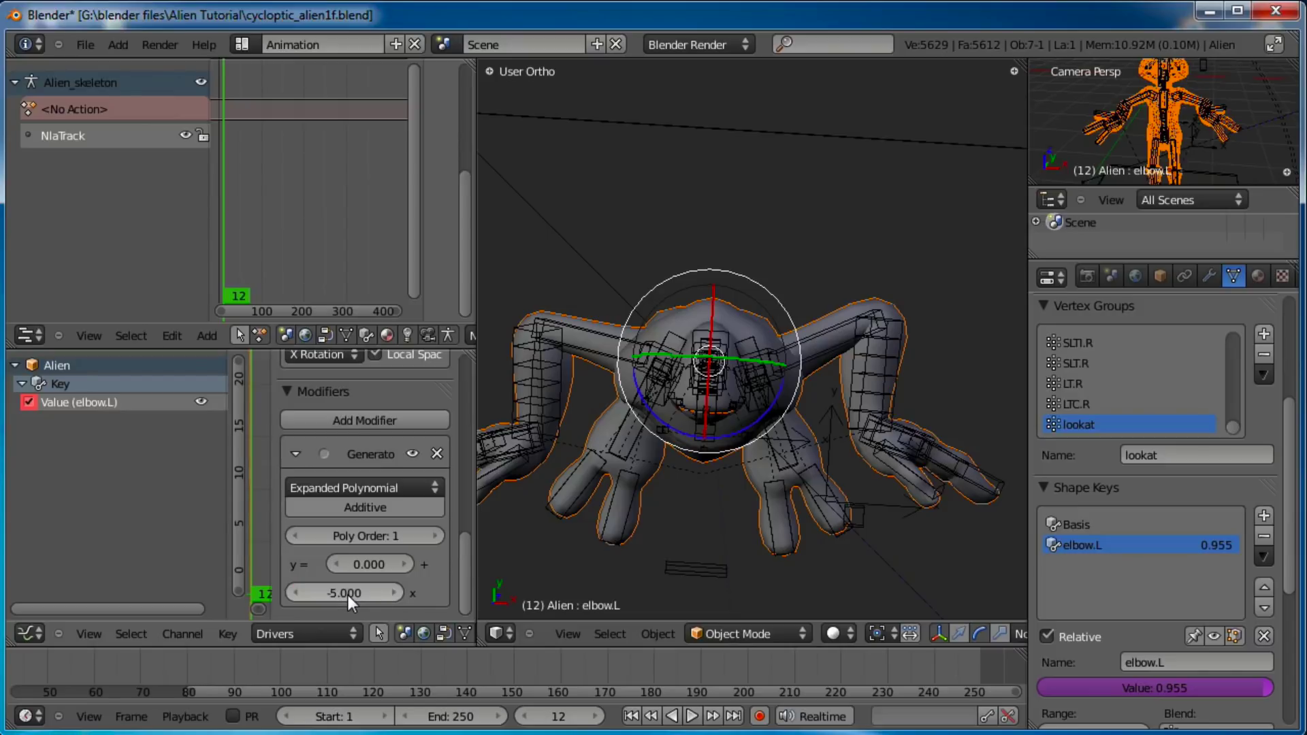
Step: Test the stronger coefficient by trying to move the IK_hand.L bone and checking the elbow.L value on the alien mesh
right_click(864, 451)
key(g)
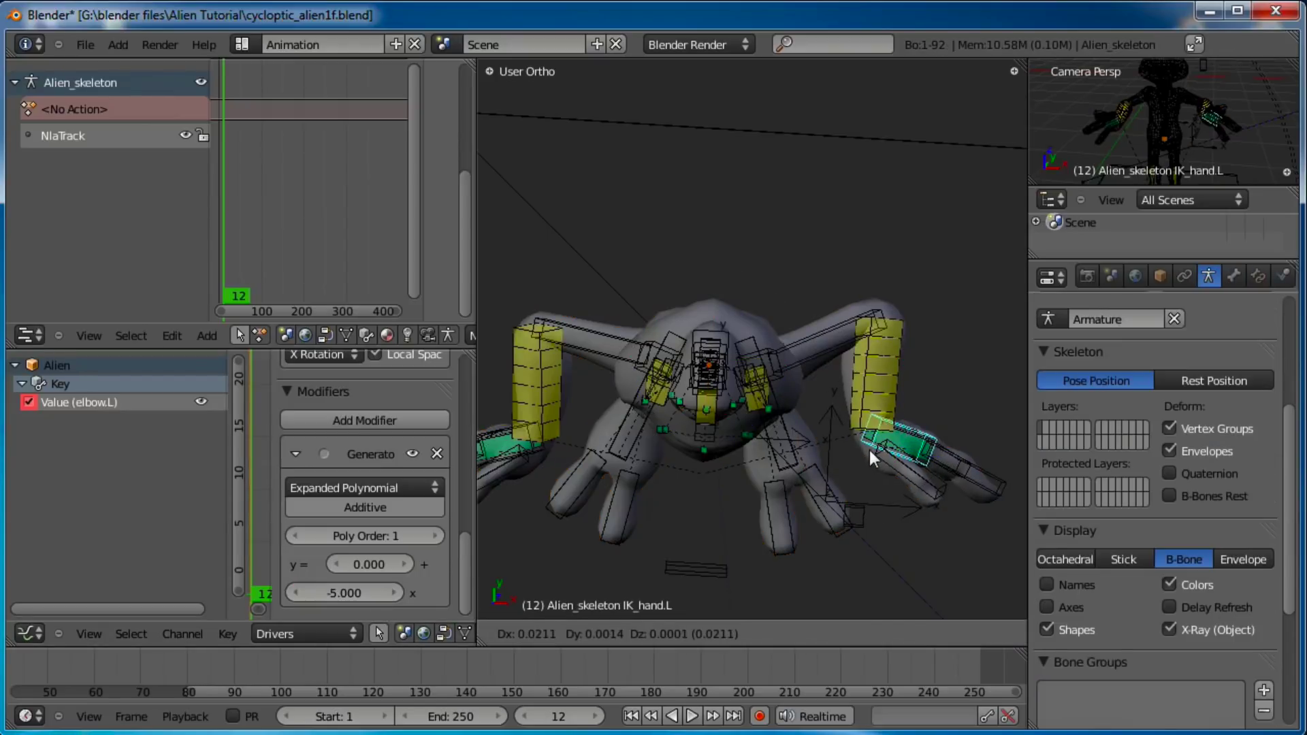
click(912, 407)
right_click(892, 290)
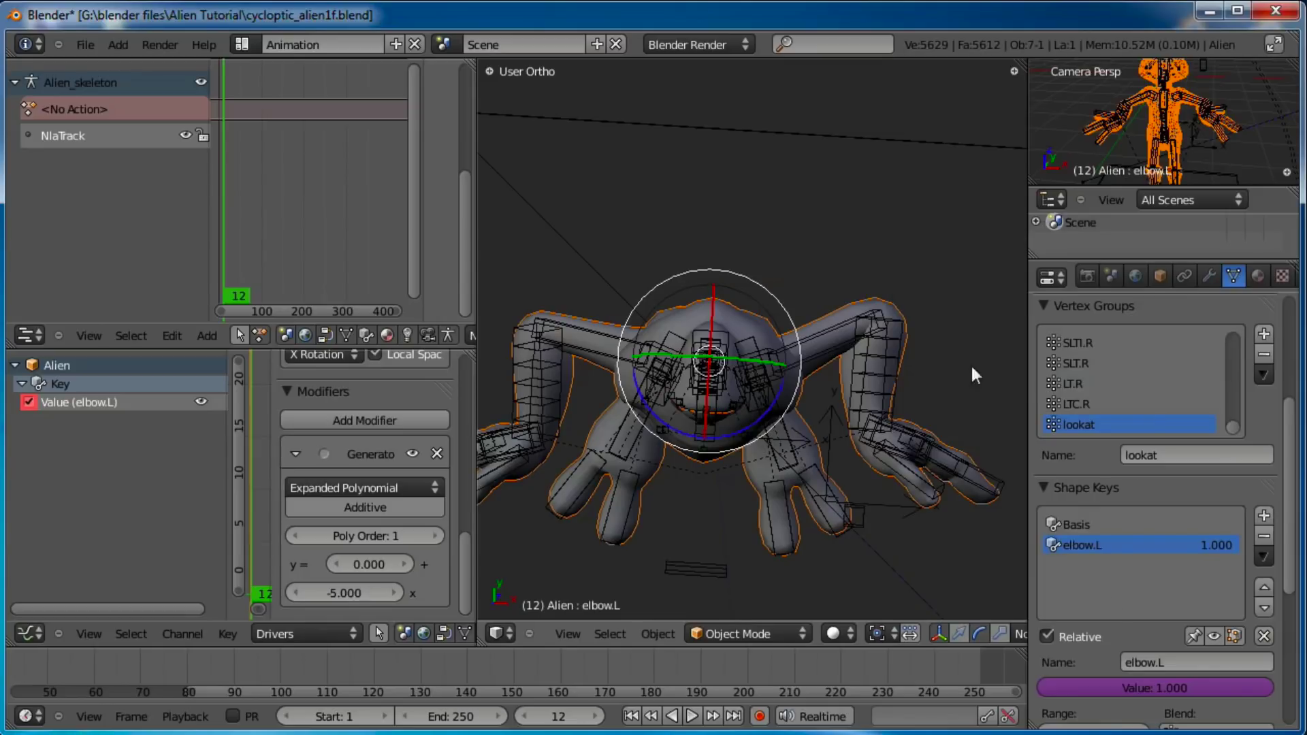
Step: Select the IK_hand.L bone again and move it up and outward to open the left elbow
key(g)
right_click(984, 451)
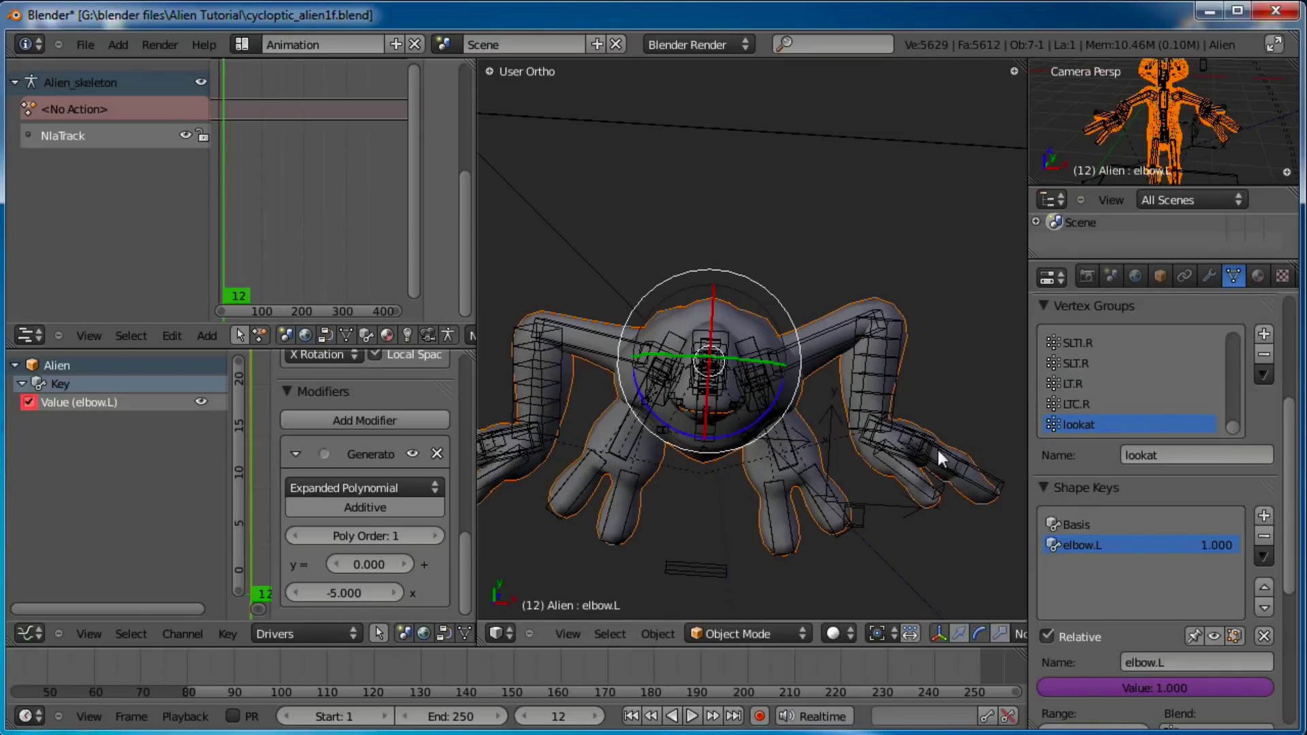
right_click(885, 423)
right_click(864, 455)
key(g)
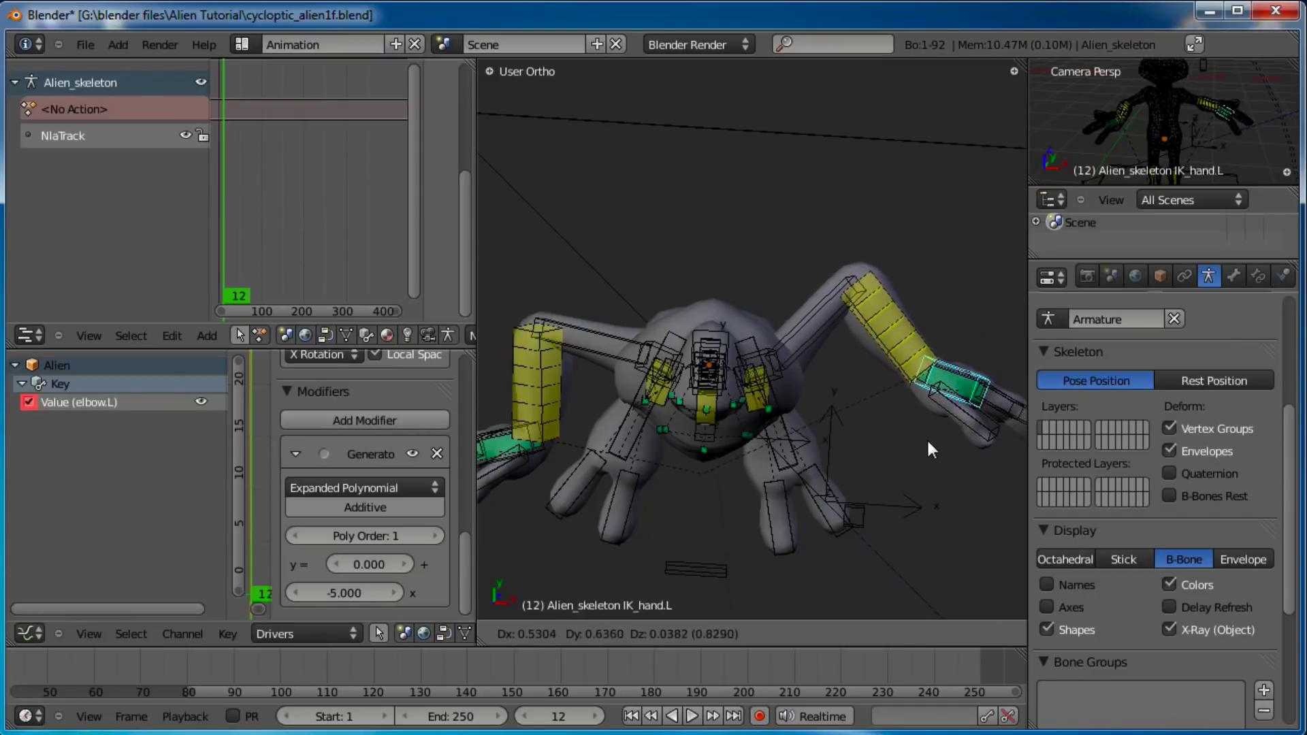
click(930, 437)
Step: Examine the deformation of the posed left arm and elbow from the front, back and side
middle_drag(863, 460, 822, 441)
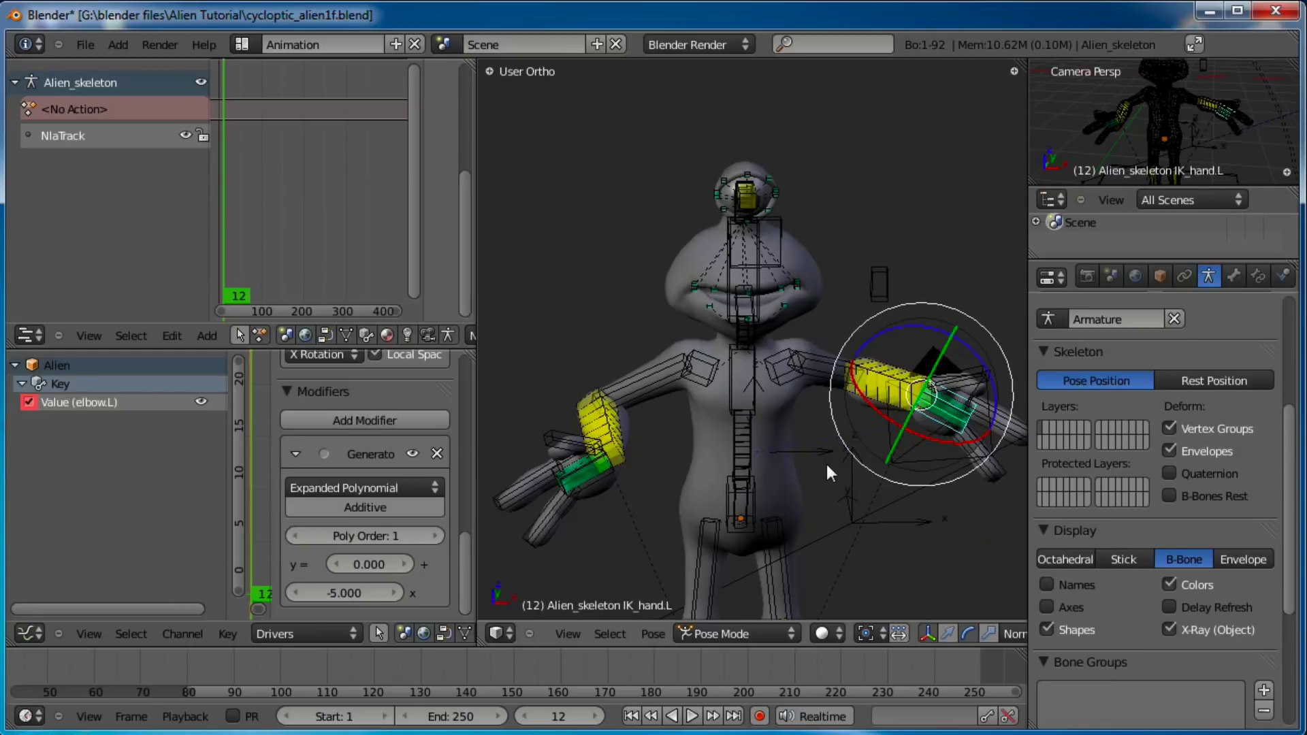
key(KP_1)
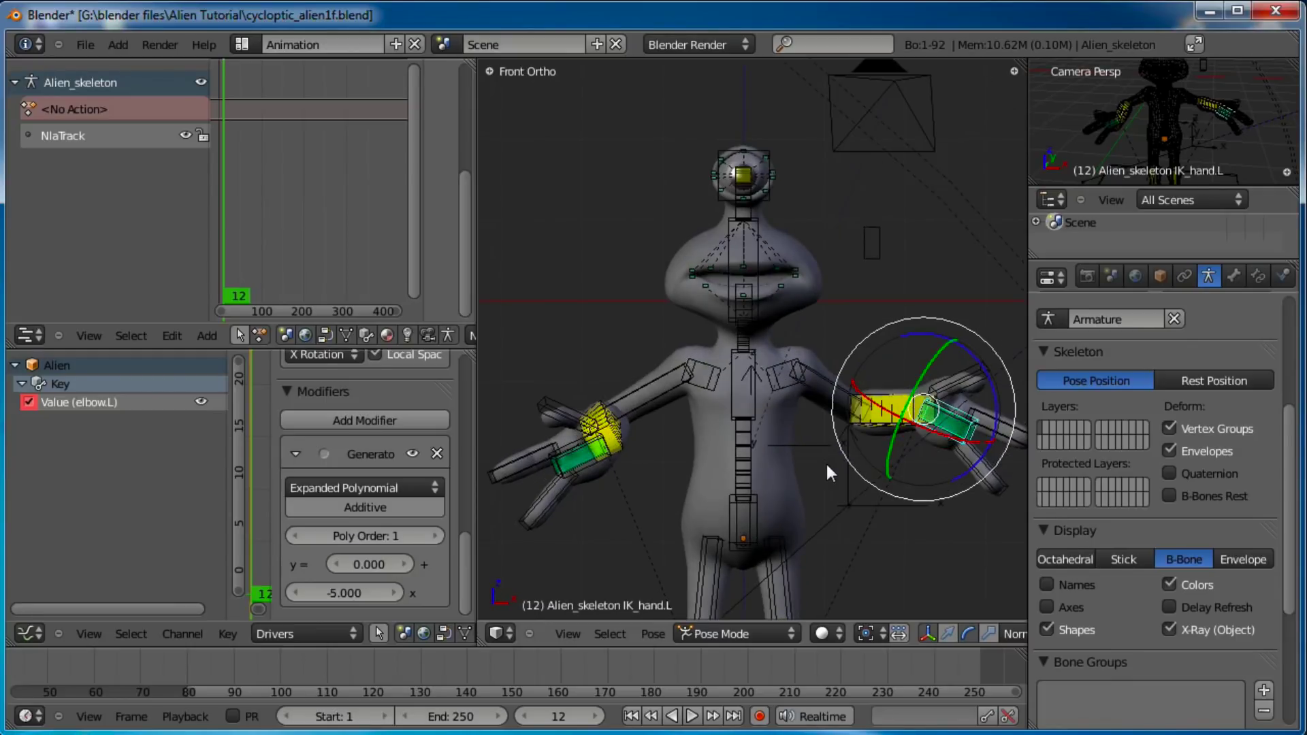
scroll(837, 485, up, 1)
shift+middle_drag(836, 487, 770, 418)
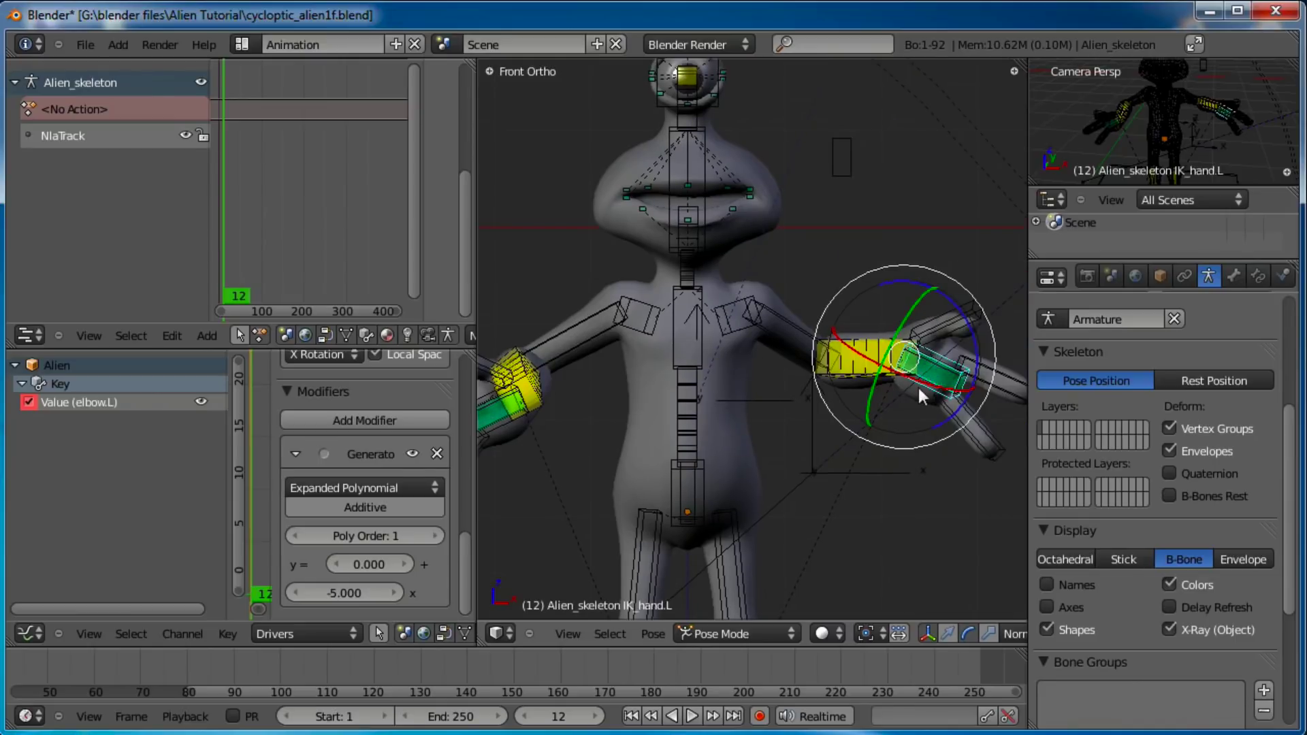
scroll(917, 386, down, 2)
scroll(689, 455, down, 2)
middle_drag(720, 353, 664, 483)
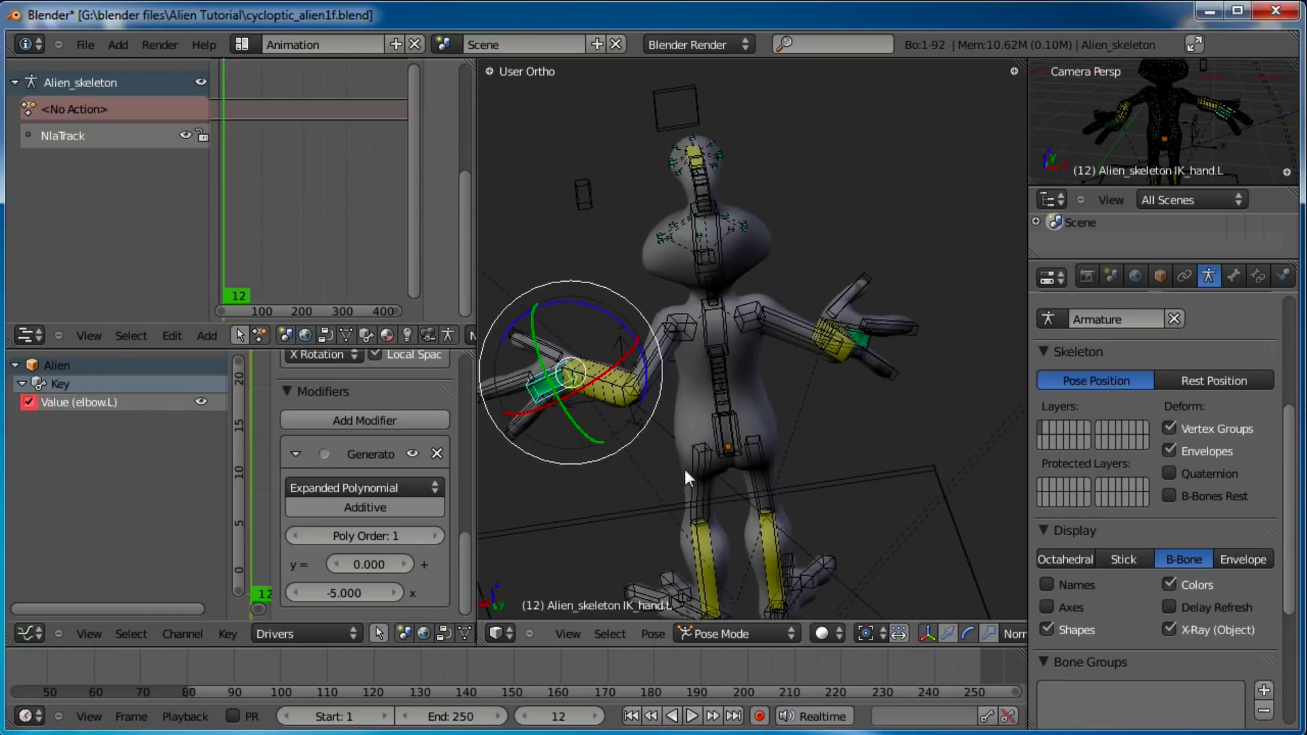
mouse_move(866, 445)
middle_down()
mouse_move(871, 467)
mouse_move(880, 458)
middle_up()
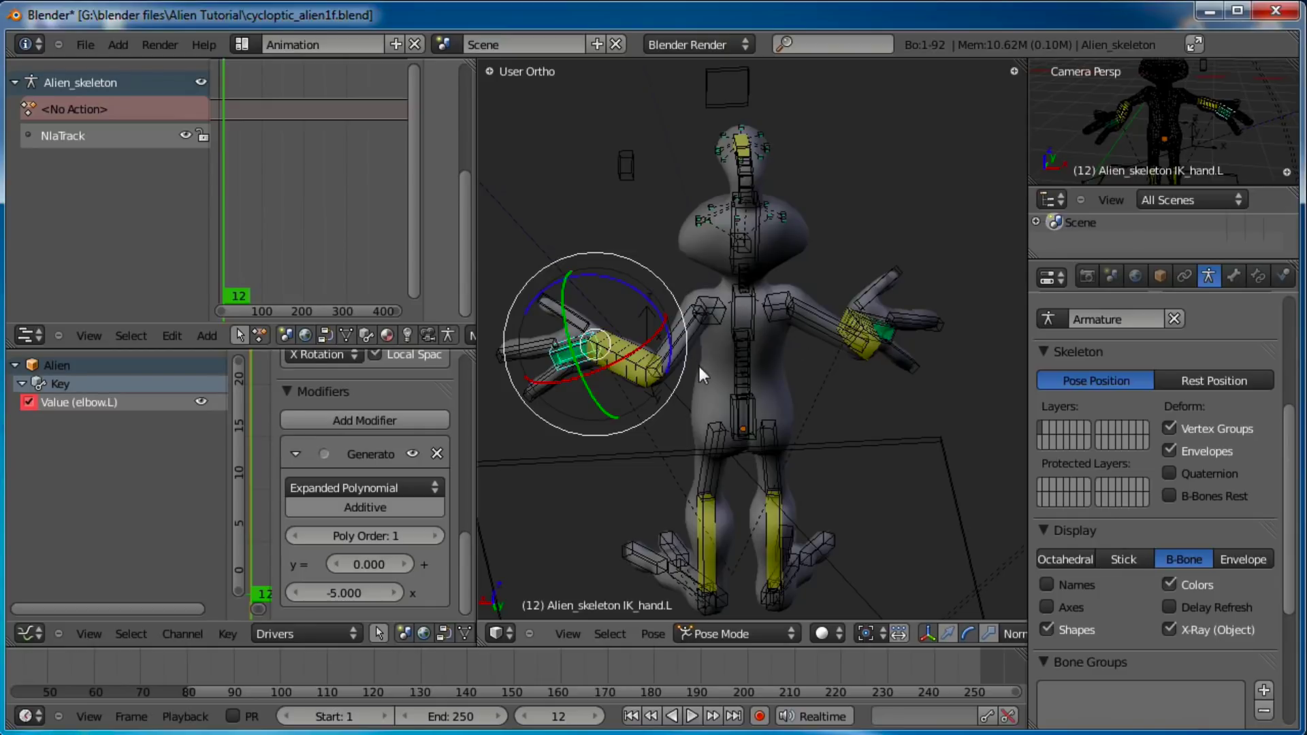
middle_drag(704, 361, 704, 331)
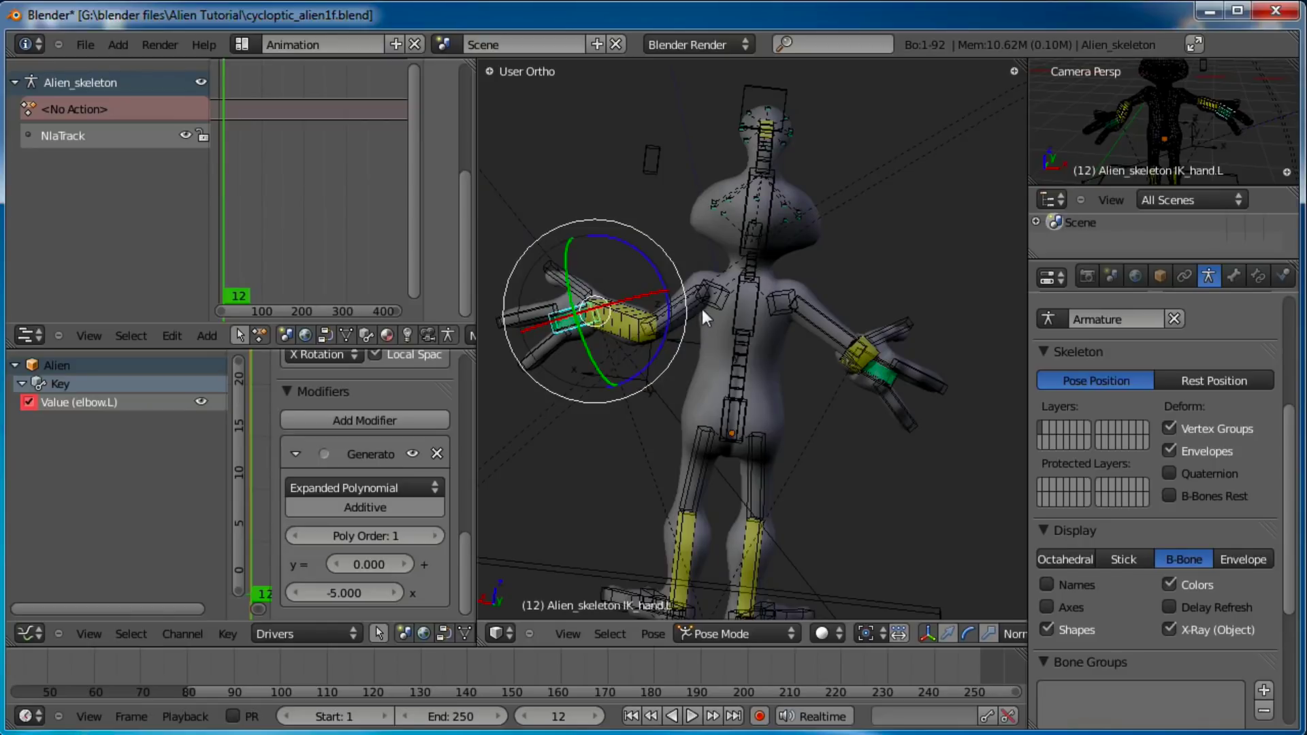
middle_drag(579, 366, 773, 246)
middle_drag(849, 330, 811, 285)
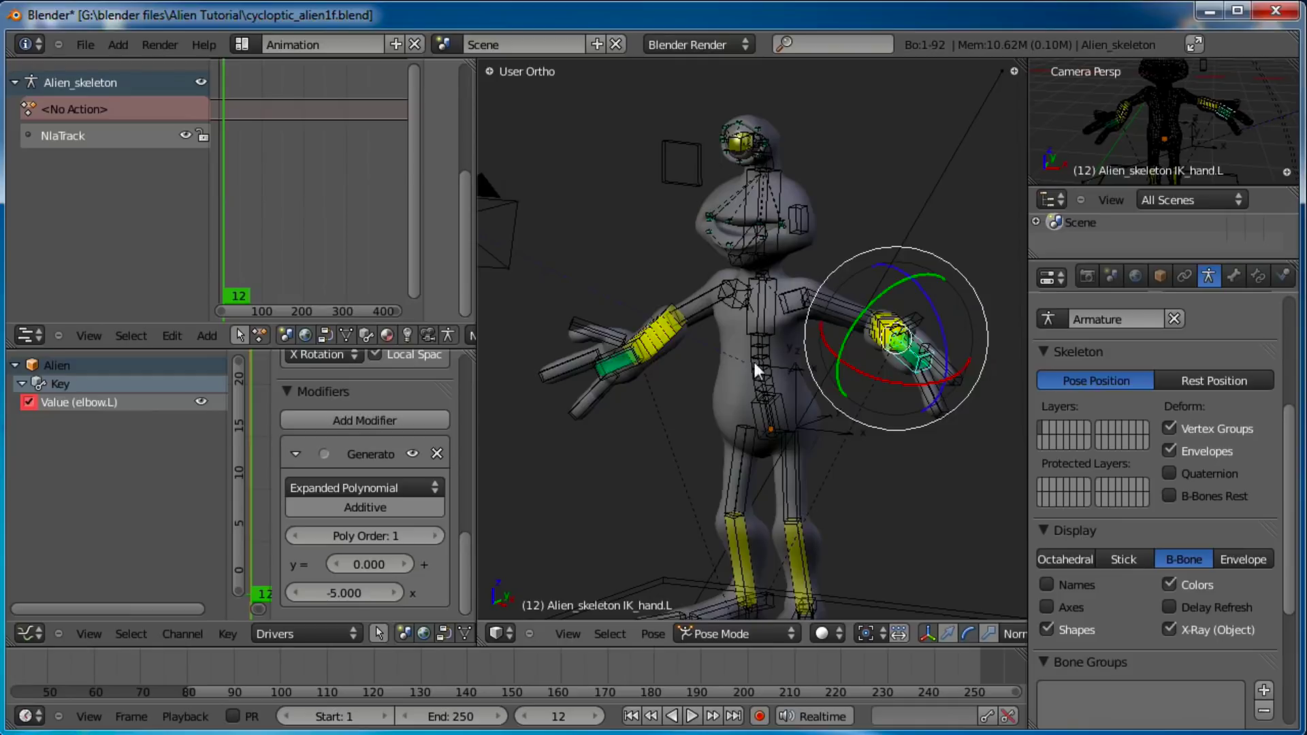
middle_drag(754, 345, 809, 304)
shift+middle_drag(835, 419, 778, 465)
scroll(780, 398, down, 1)
scroll(784, 341, up, 3)
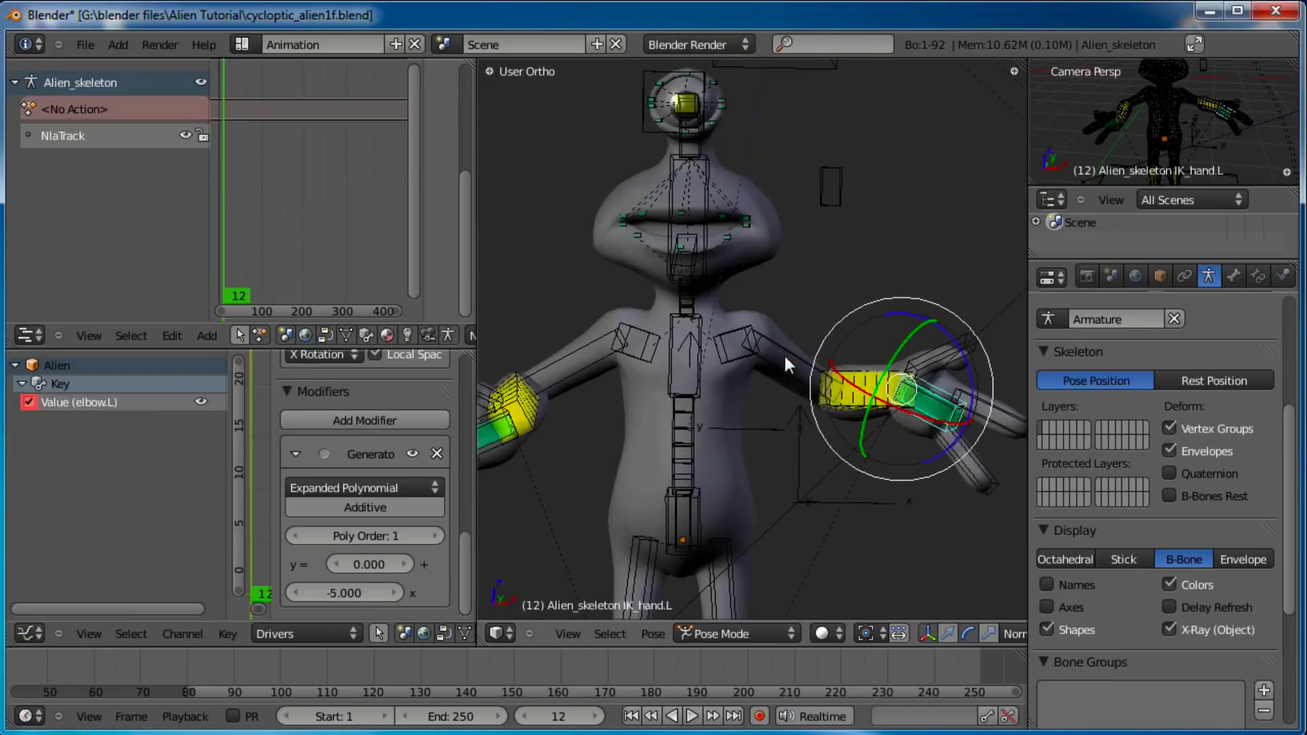
middle_drag(785, 316, 844, 394)
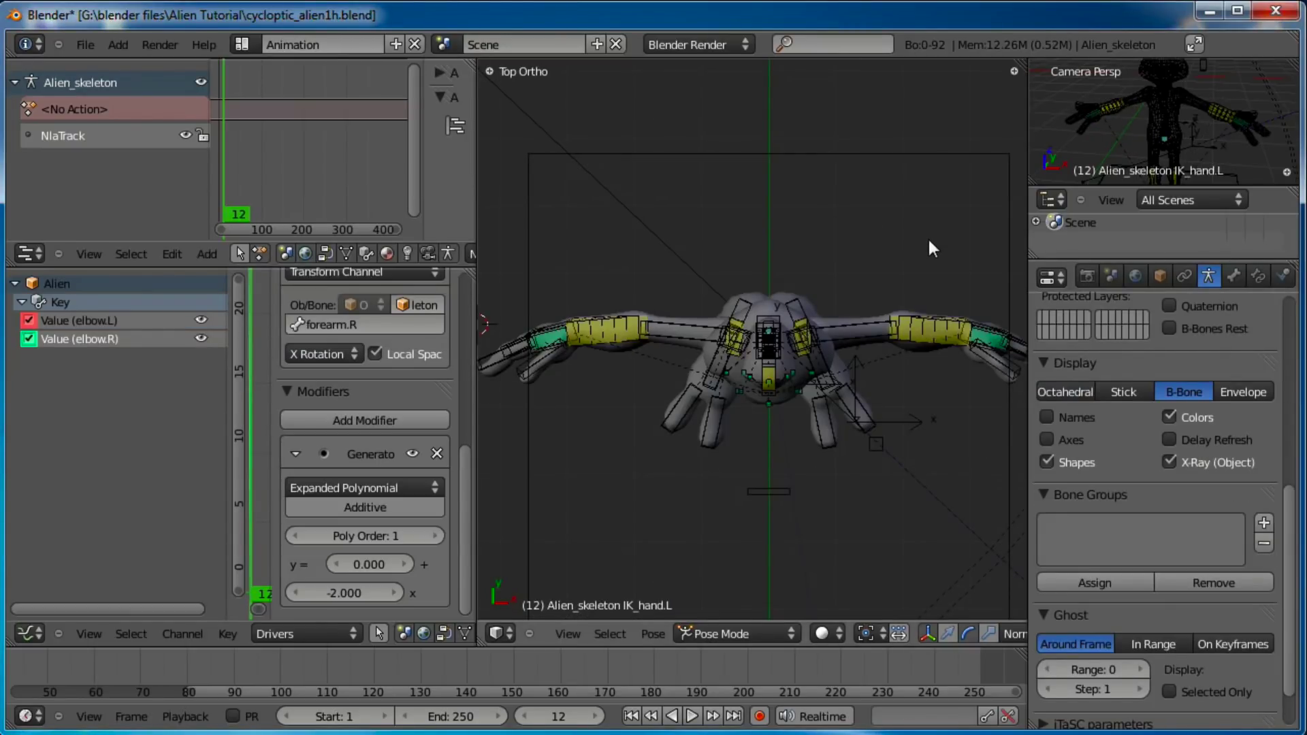
Step: Bend the left elbow with the IK_hand.L bone in top view and check the elbow.L value on the alien mesh
shift+middle_drag(930, 244, 911, 247)
right_click(981, 314)
right_click(979, 312)
key(g)
click(930, 332)
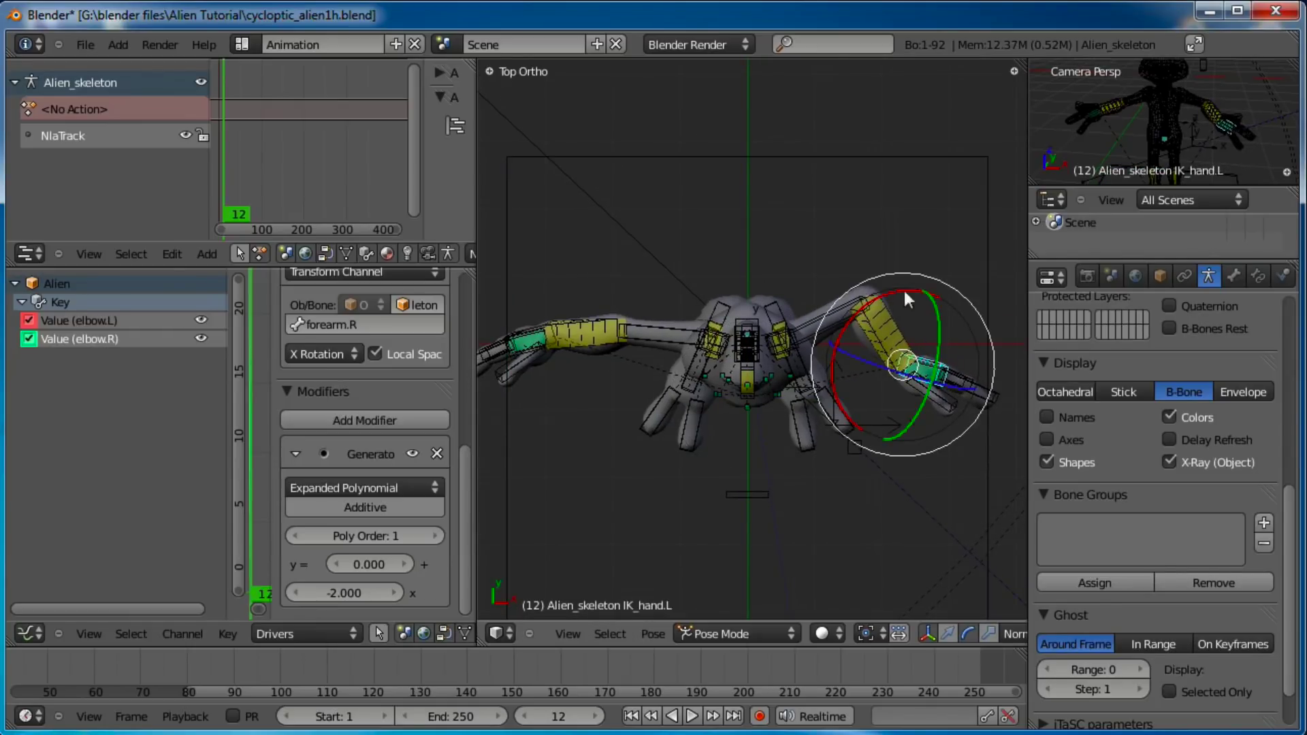
key(g)
click(936, 346)
right_click(866, 275)
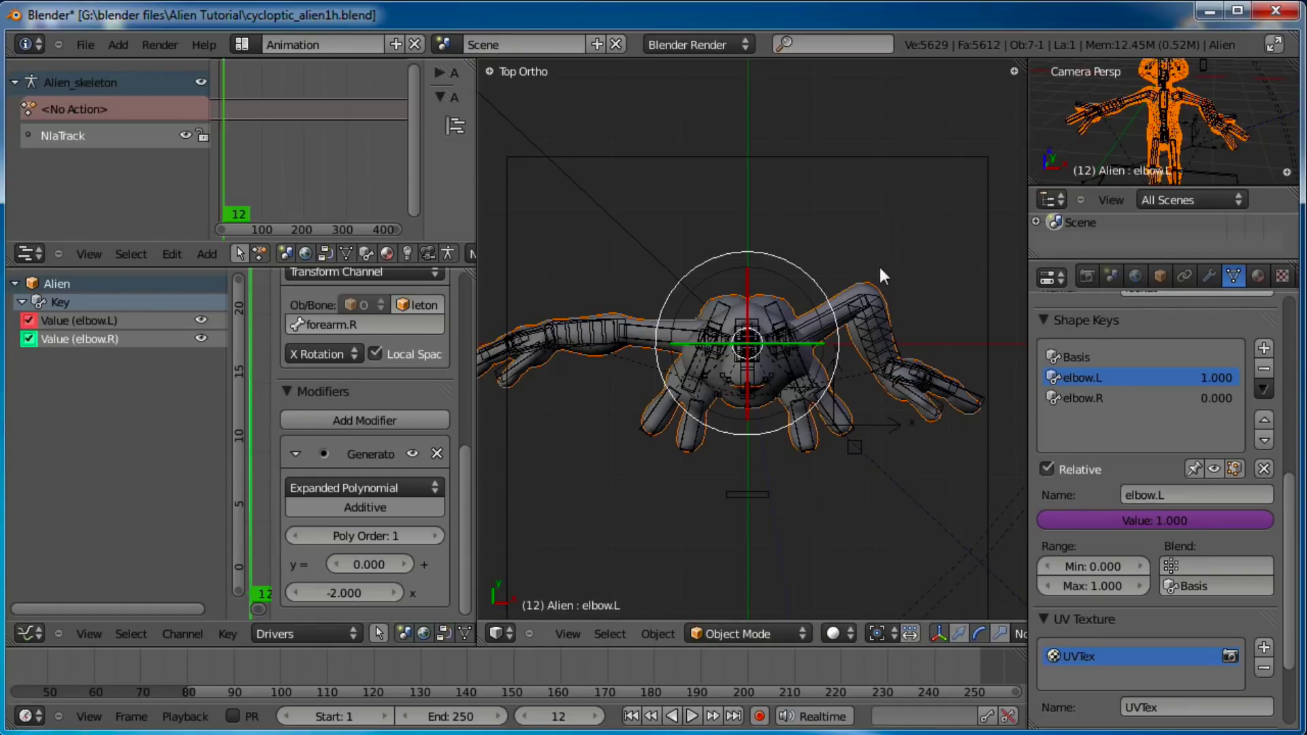
Step: Select the IK_hand.R bone and move it inward to bend the right elbow like the left one
right_click(912, 358)
right_click(531, 336)
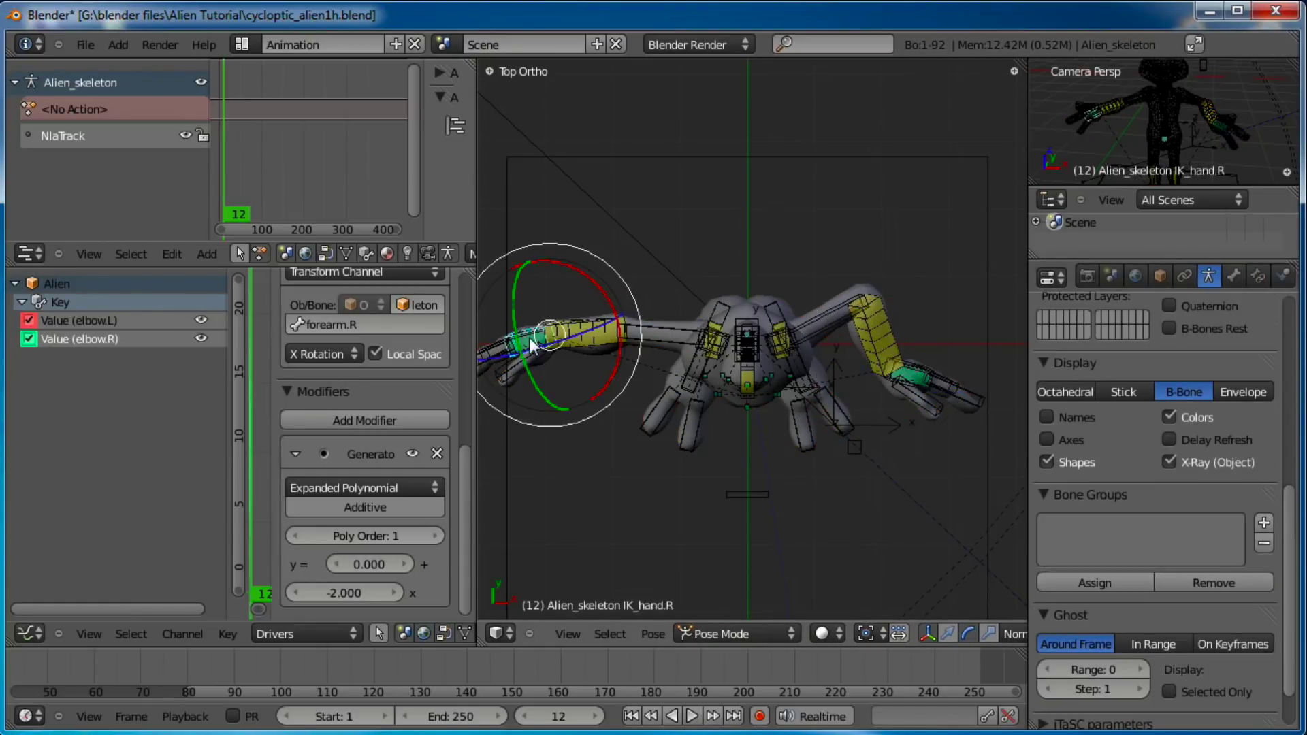
key(g)
click(590, 369)
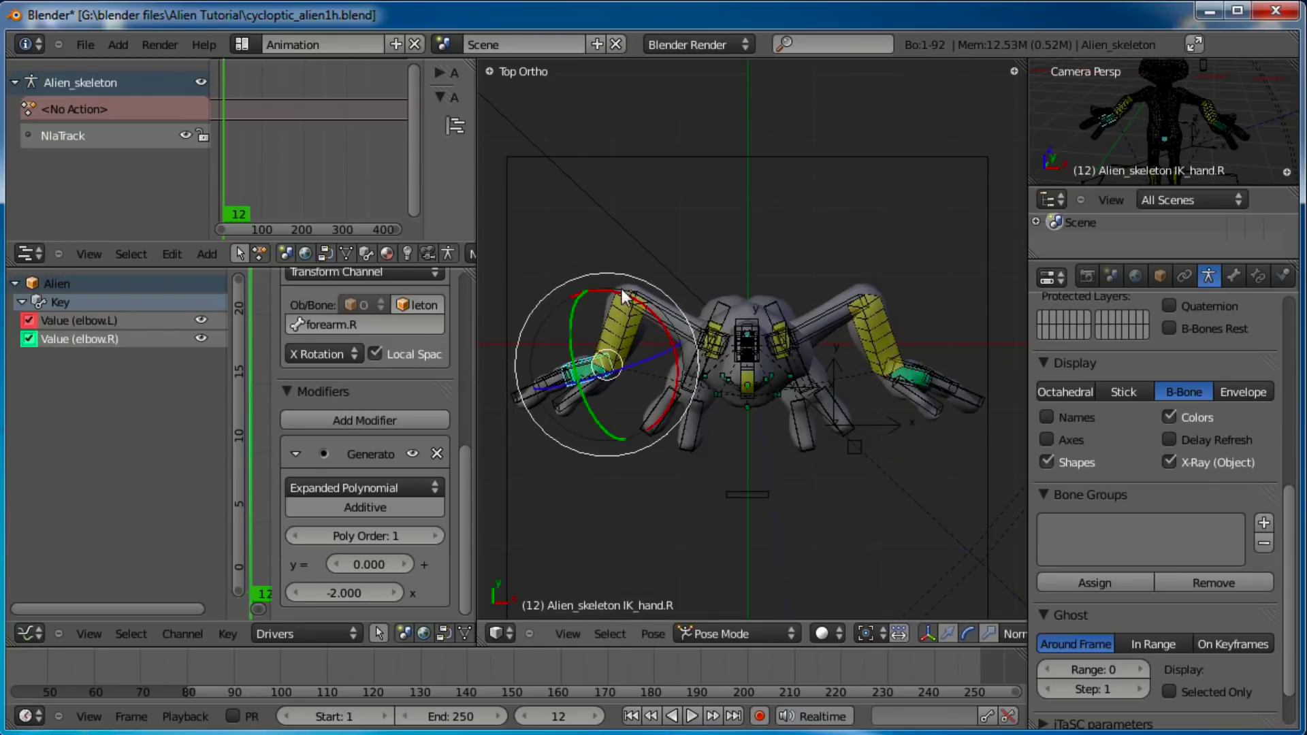
Step: Clear the location of the IK_hand.L and IK_hand.R bones to reset both arms, then deselect all bones and show the front view
key(a)
middle_drag(733, 422, 651, 373)
right_click(595, 369)
right_click(618, 369)
right_click(618, 373)
shift+right_click(900, 390)
shift+right_click(899, 392)
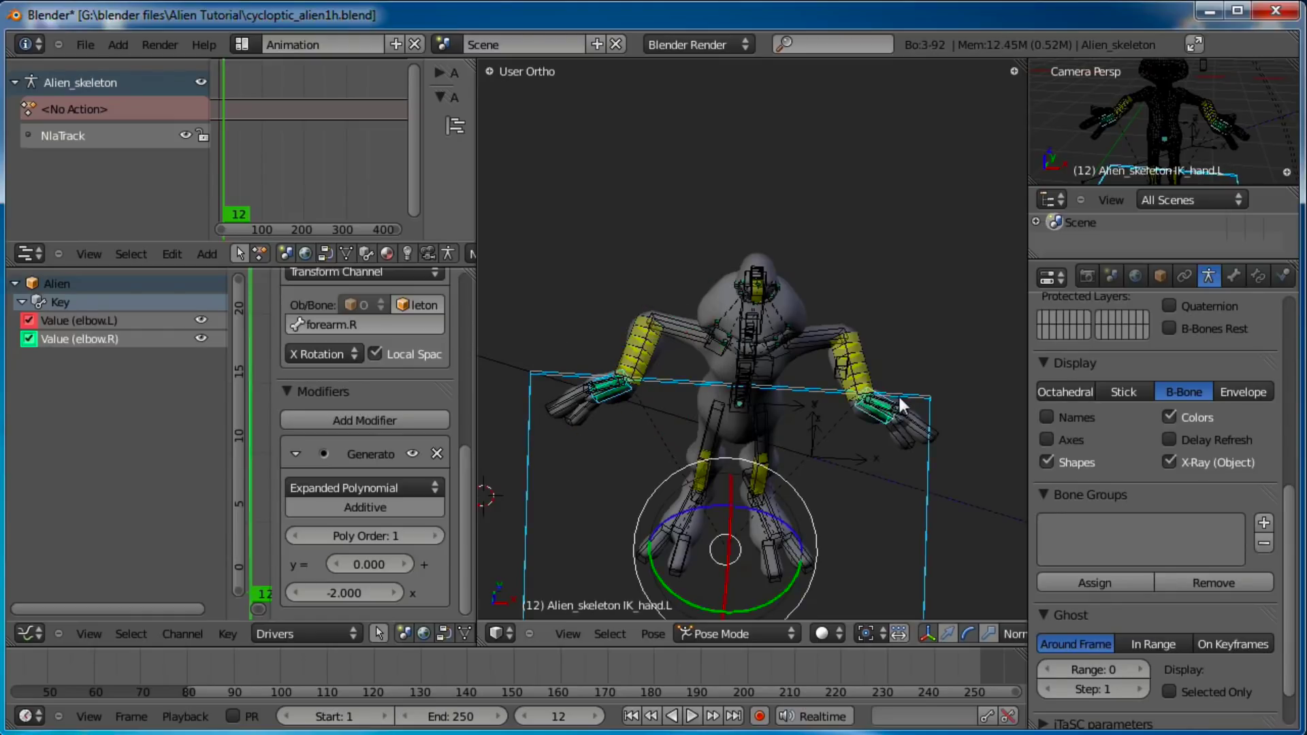
key(alt+g)
click(898, 396)
key(a)
key(KP_1)
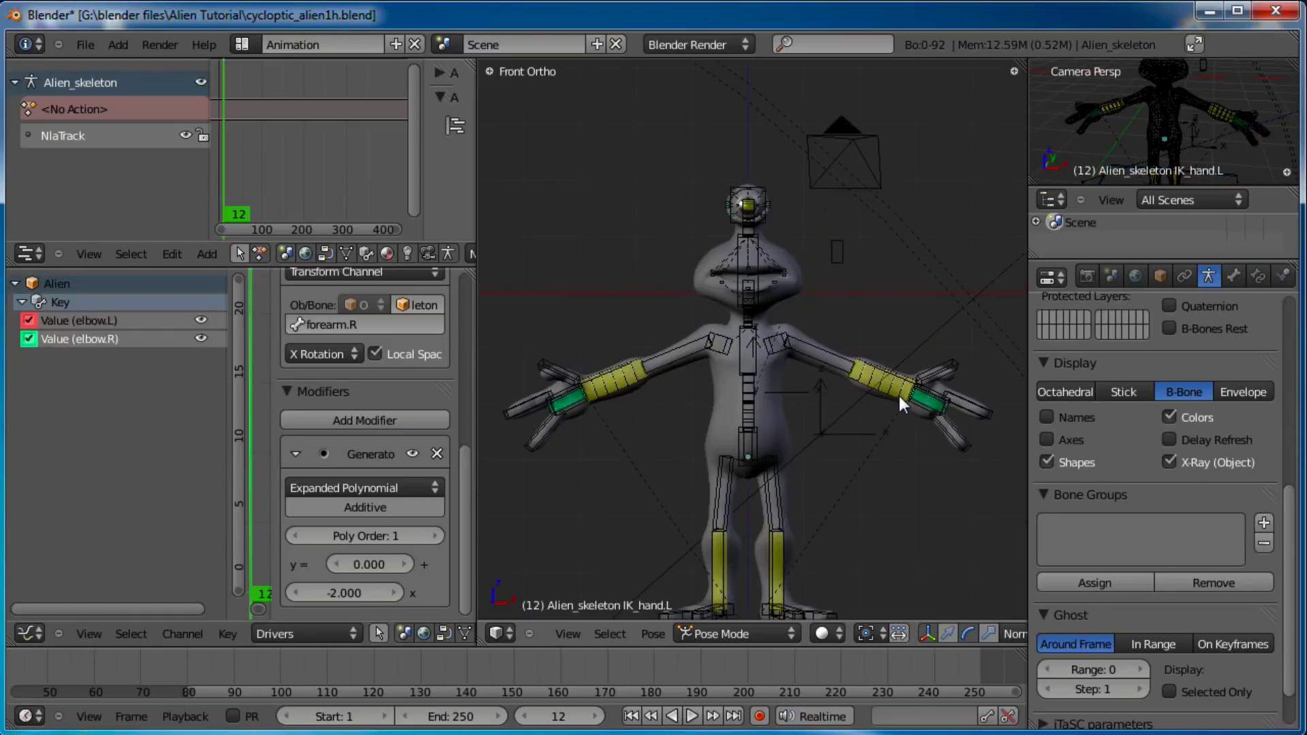
Step: Select the alien mesh so that its shape keys are shown
shift+middle_drag(806, 507, 803, 433)
right_click(798, 362)
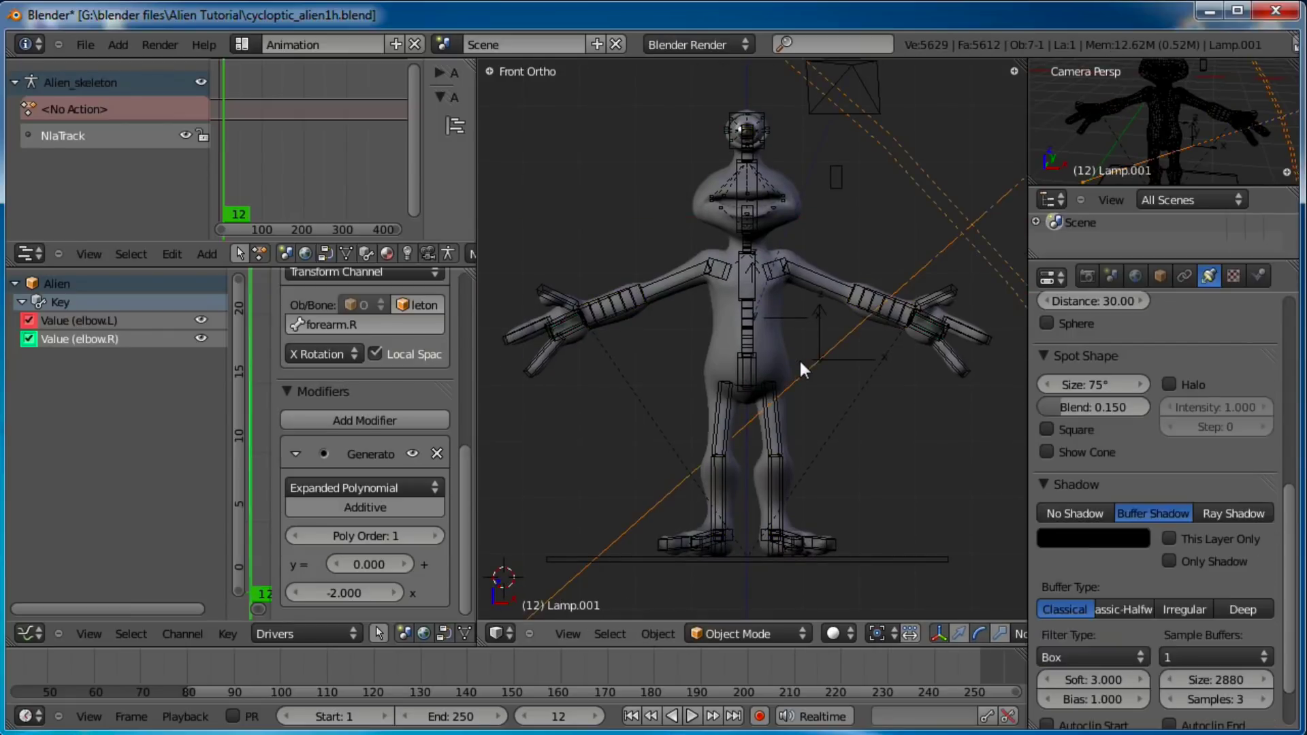
right_click(798, 360)
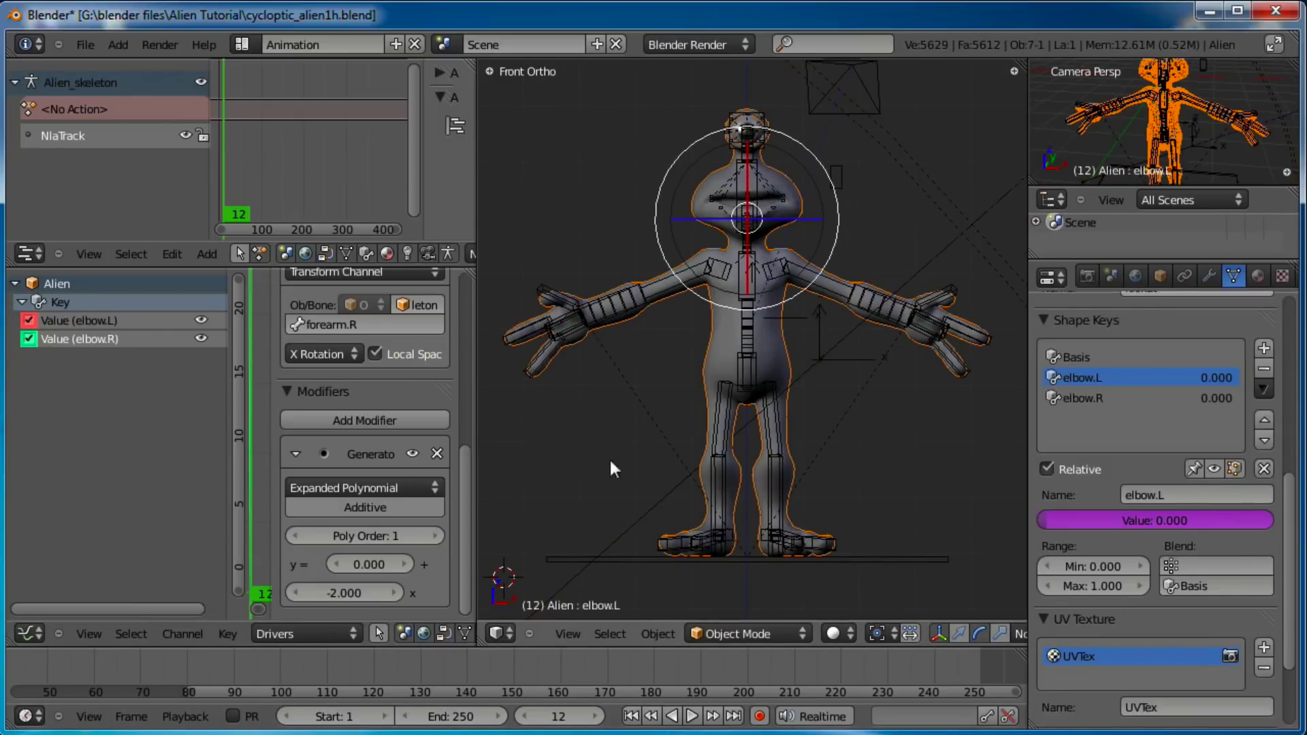
Step: Switch to the Default screen layout and hide the layer holding the armature
click(249, 41)
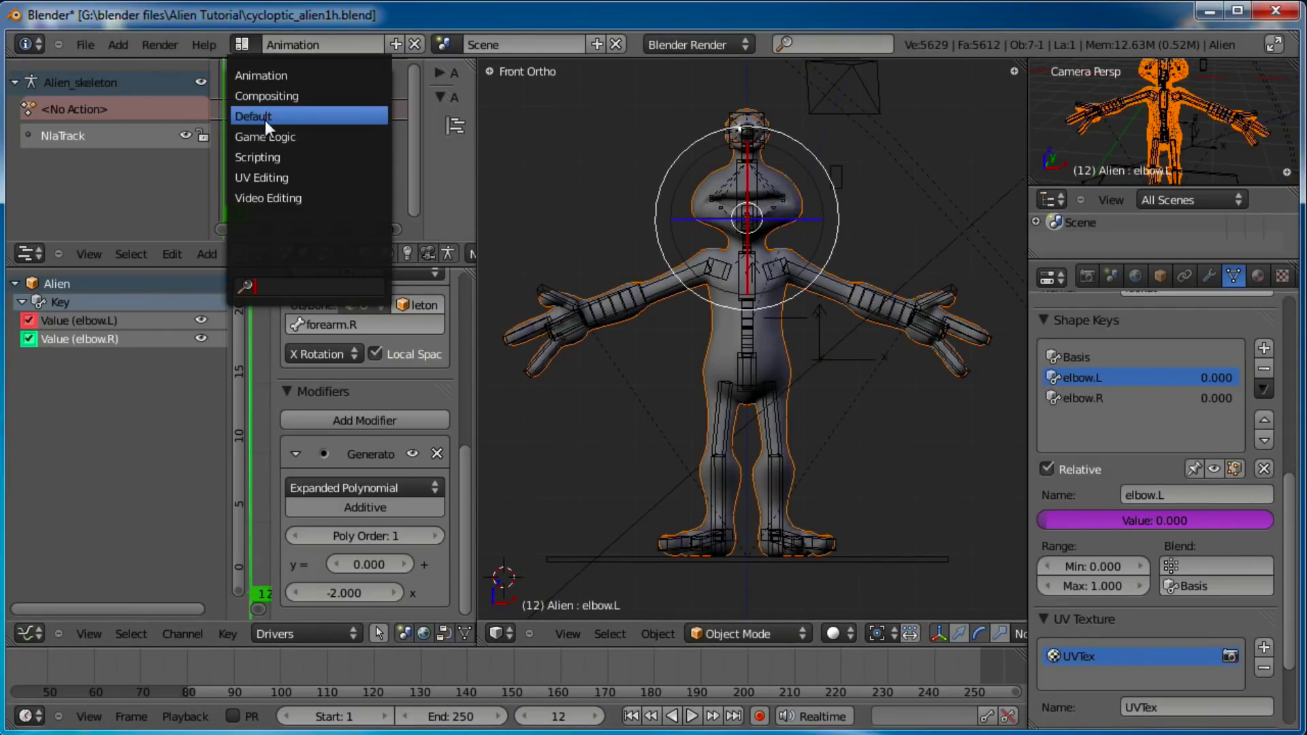
click(320, 115)
scroll(770, 303, down, 4)
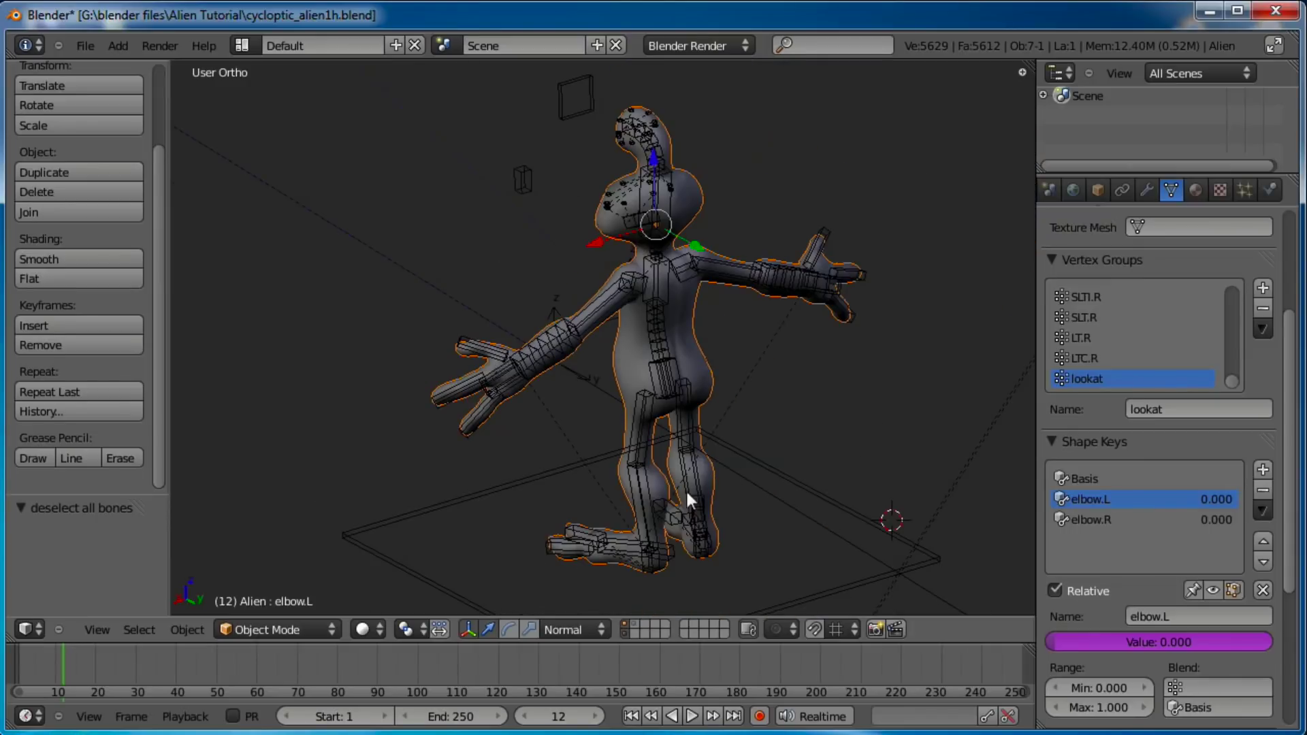
shift+click(624, 635)
Step: Examine the alien mesh's body and arms from the front and back without the armature
middle_drag(654, 427, 753, 415)
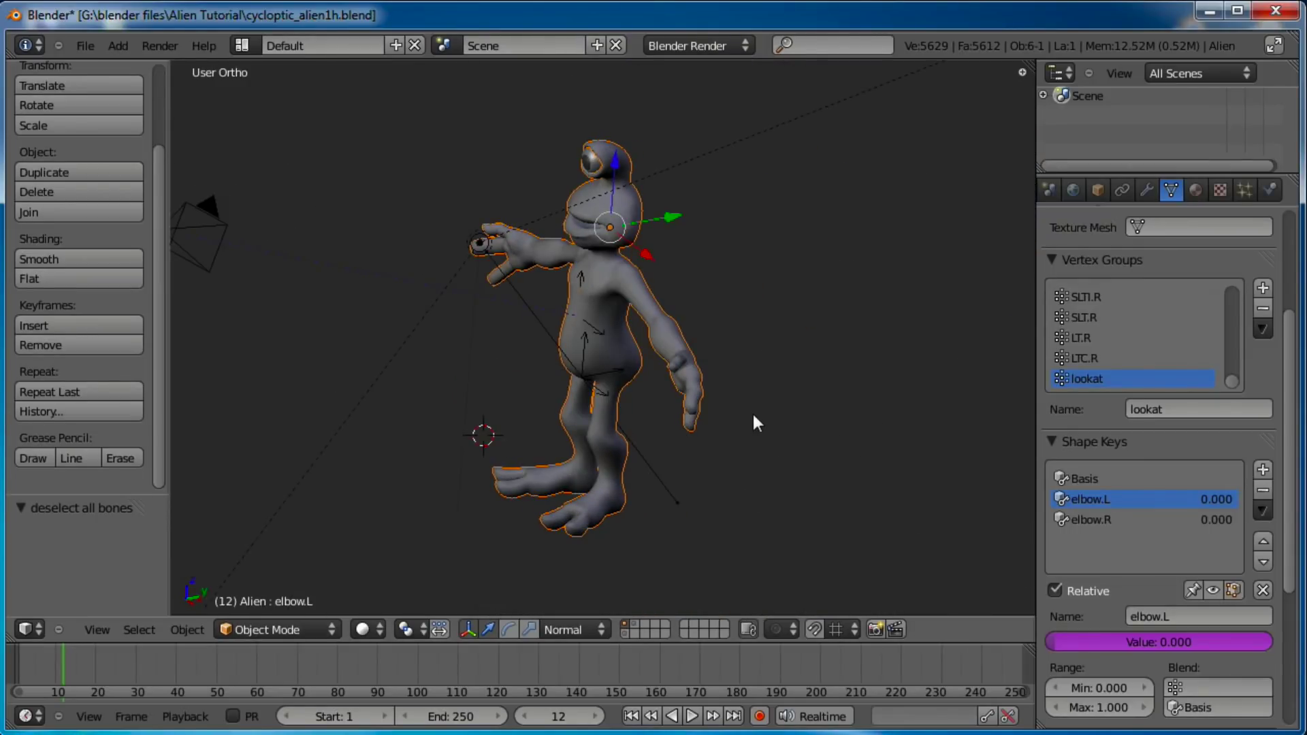
key(KP_1)
scroll(695, 381, up, 4)
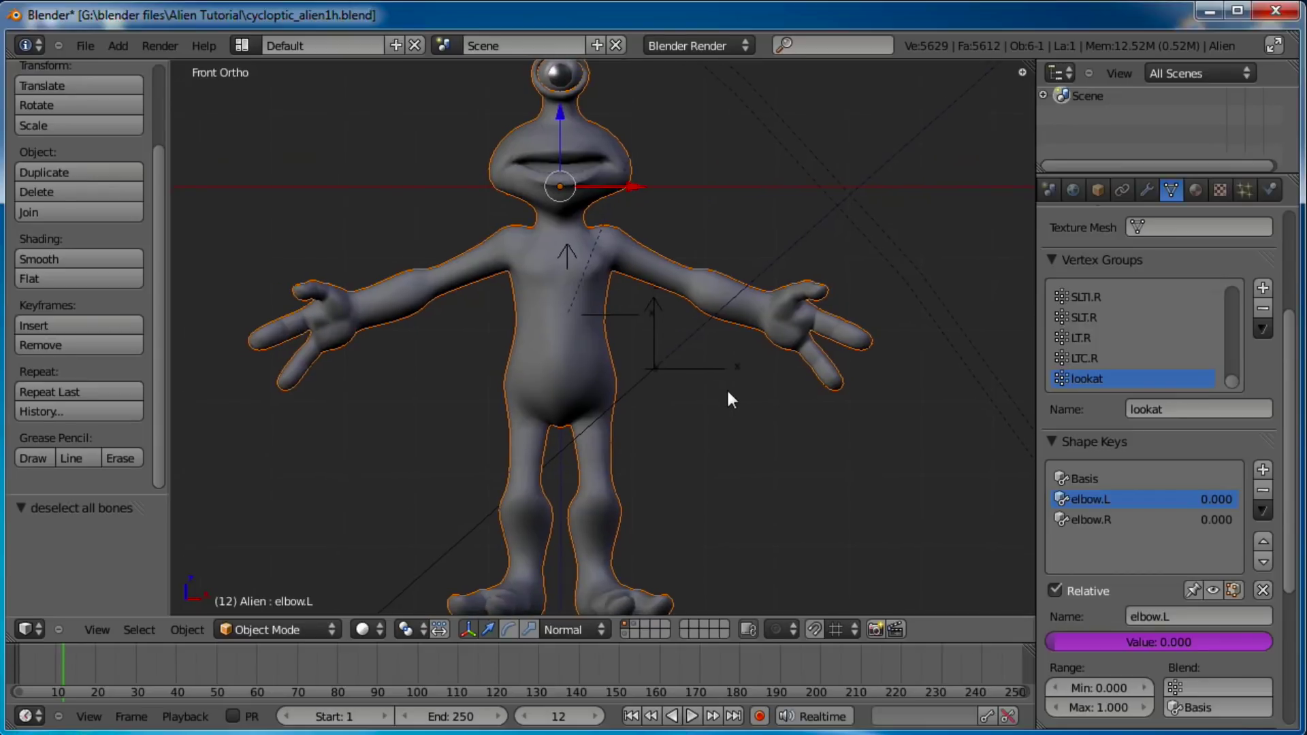
shift+middle_drag(727, 390, 730, 391)
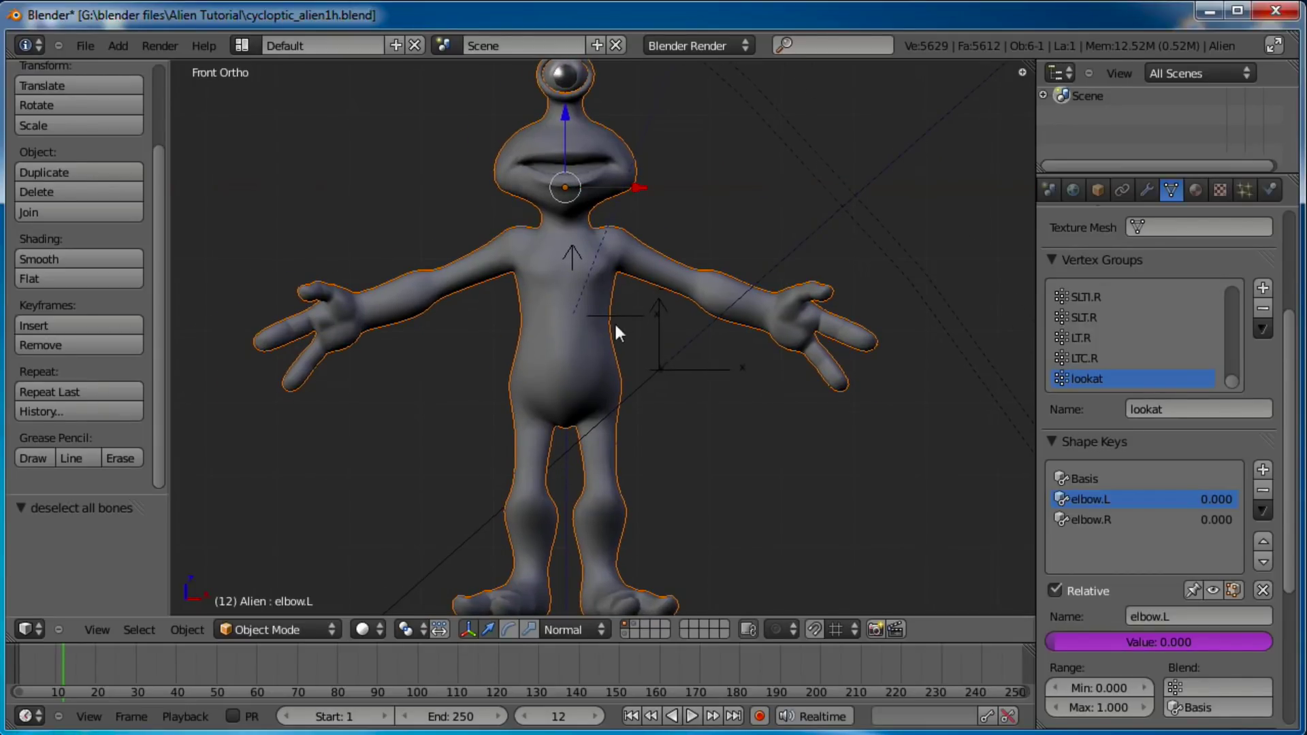
scroll(633, 334, up, 1)
middle_drag(636, 300, 801, 405)
key(ctrl+KP_1)
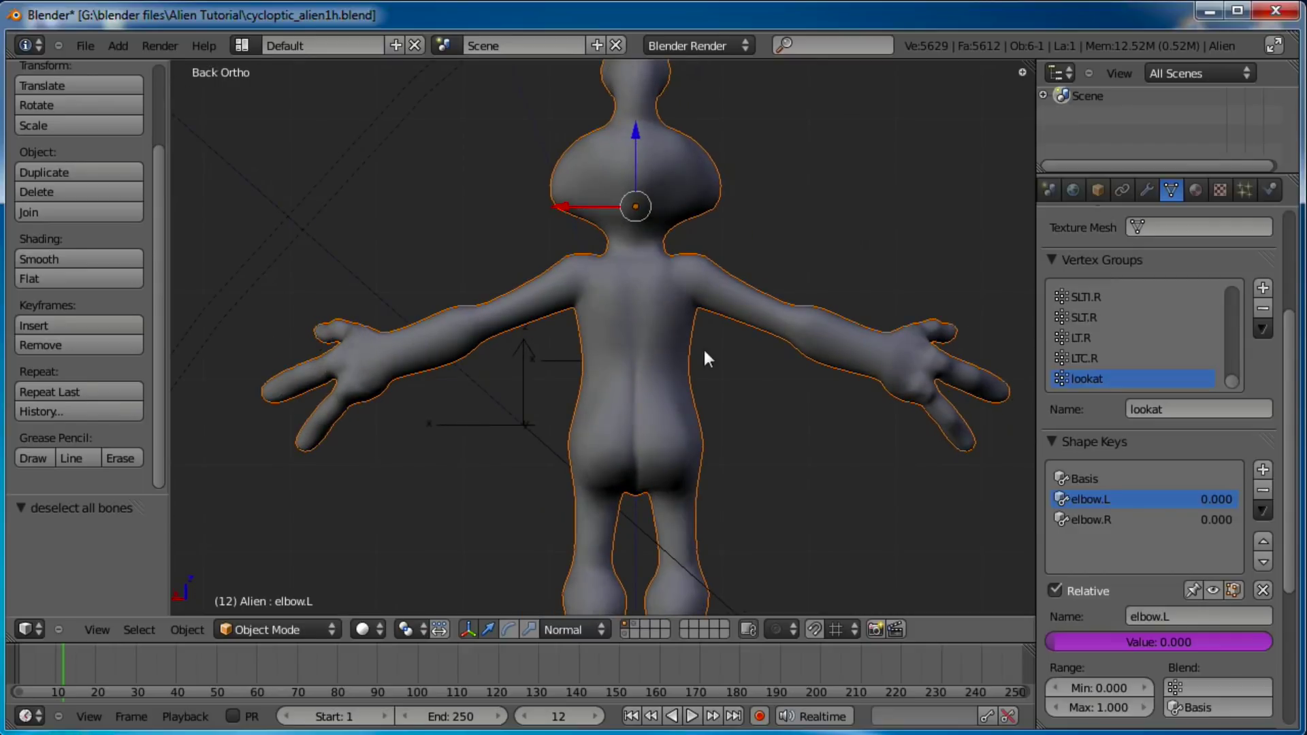
scroll(688, 368, up, 3)
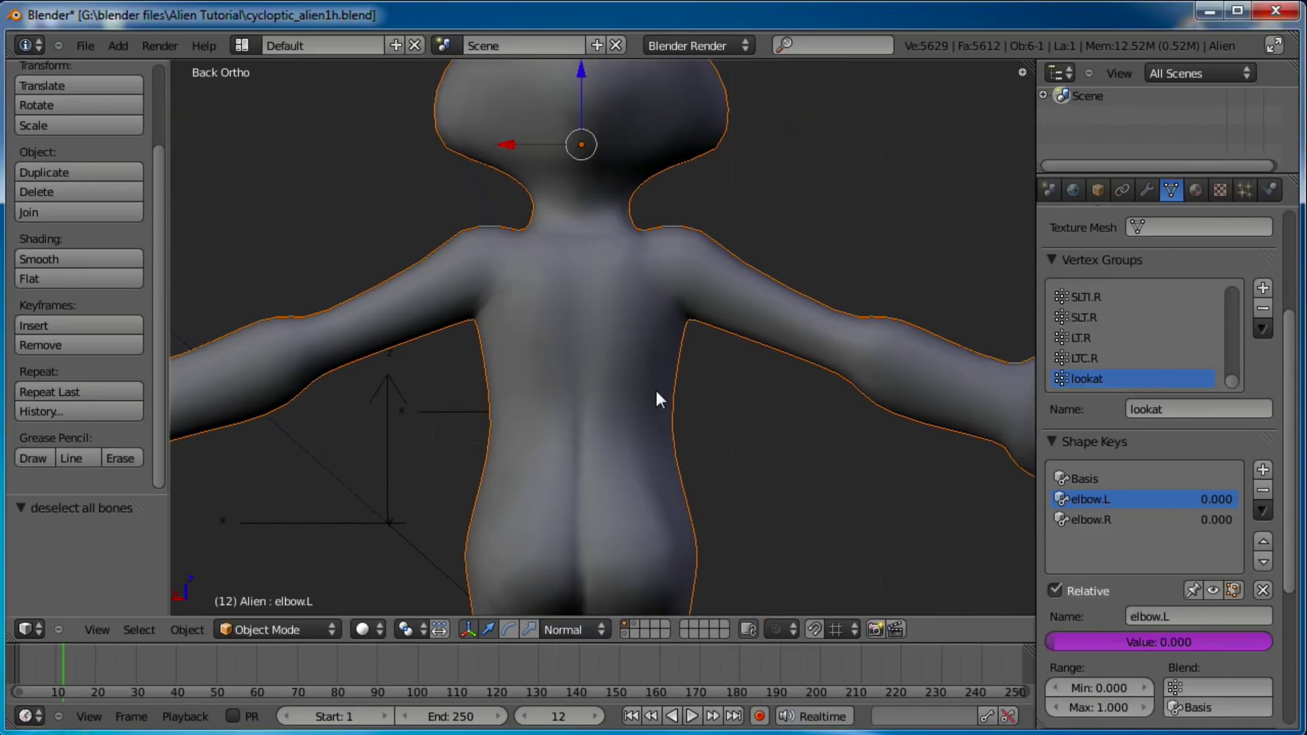
scroll(1130, 500, down, 3)
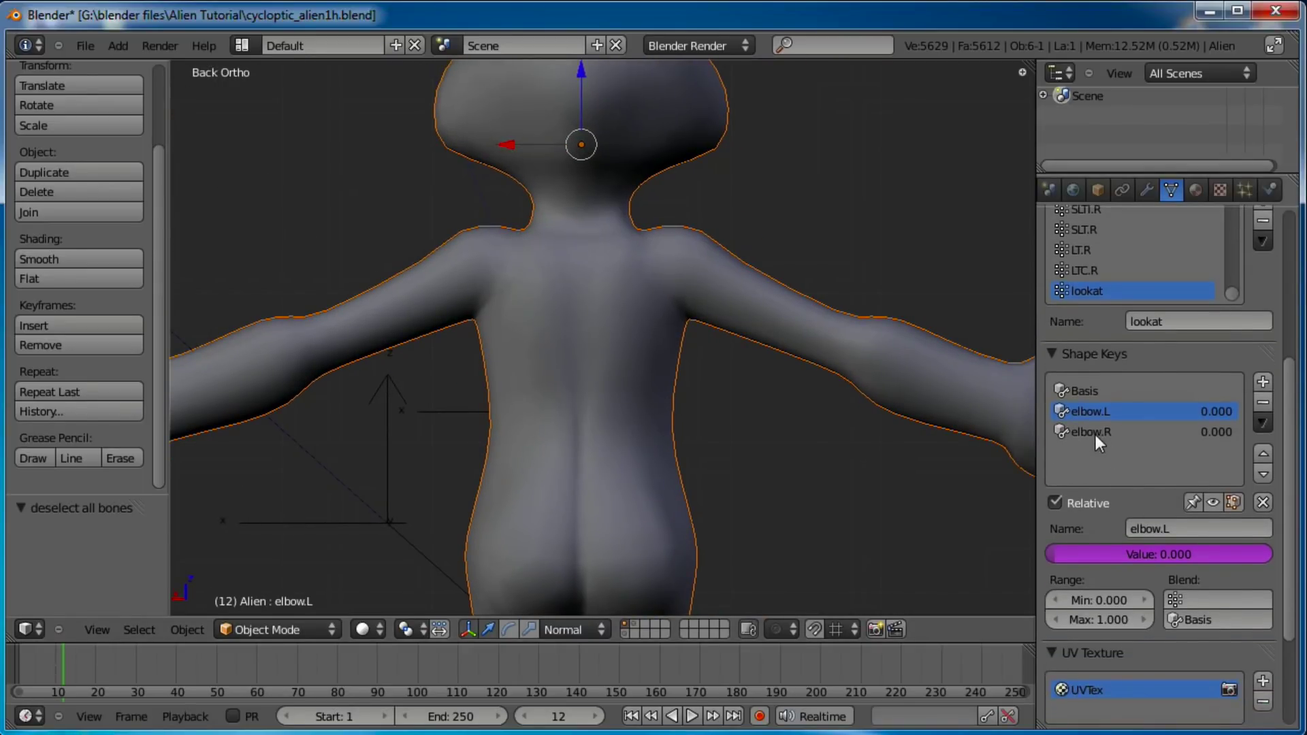
Step: Select the Basis shape key and add two new shape keys to the alien mesh
click(1088, 394)
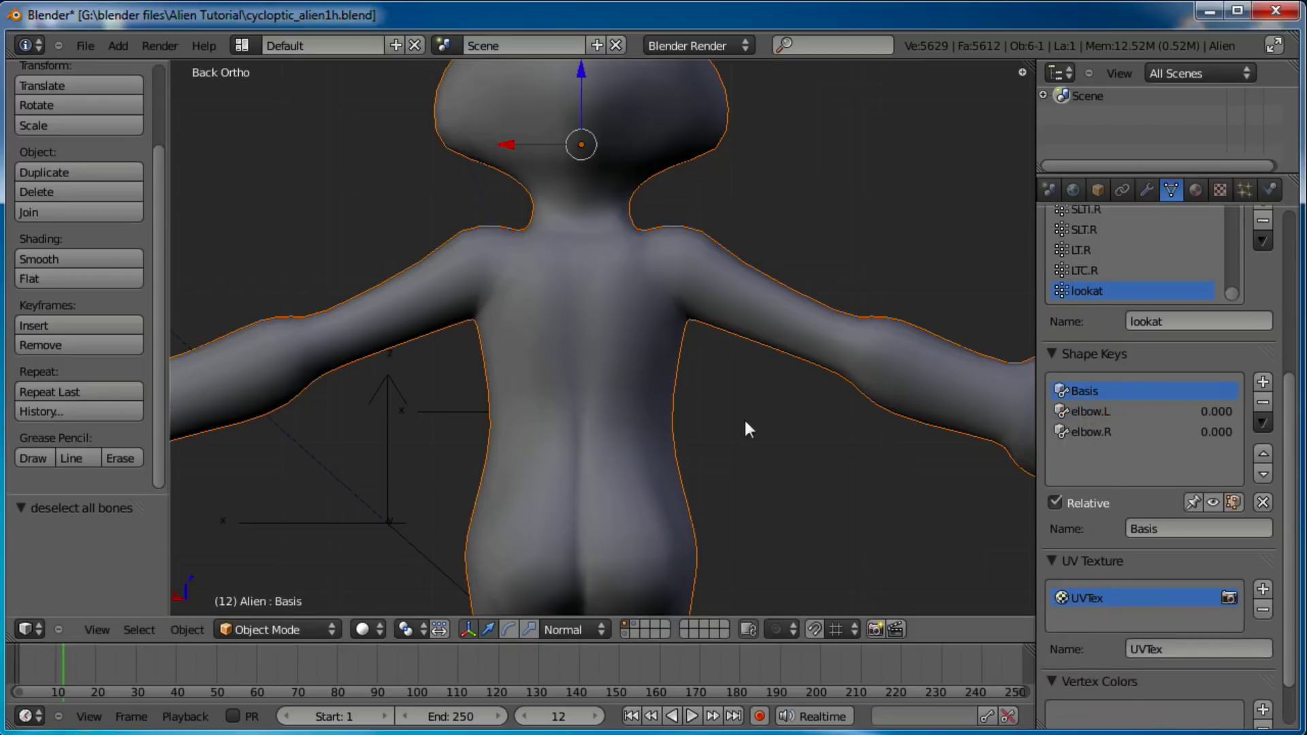
shift+middle_drag(731, 407, 710, 426)
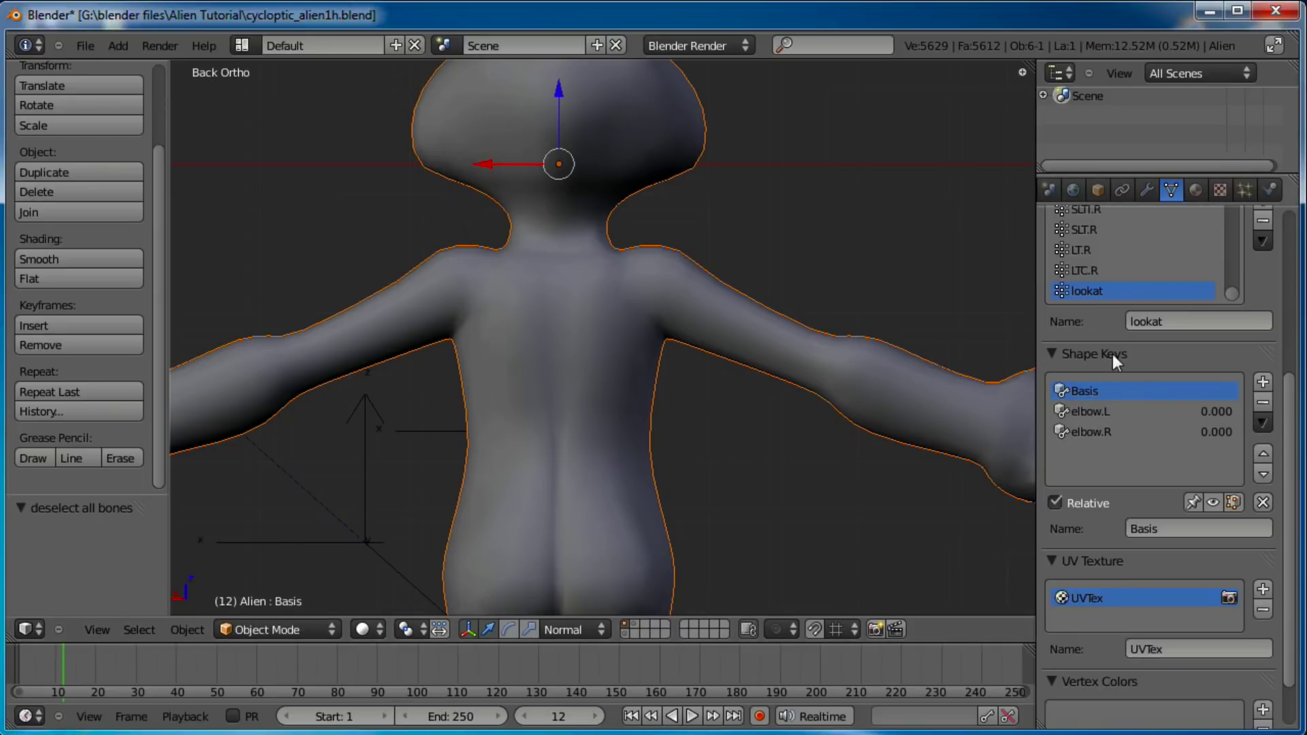
click(1263, 382)
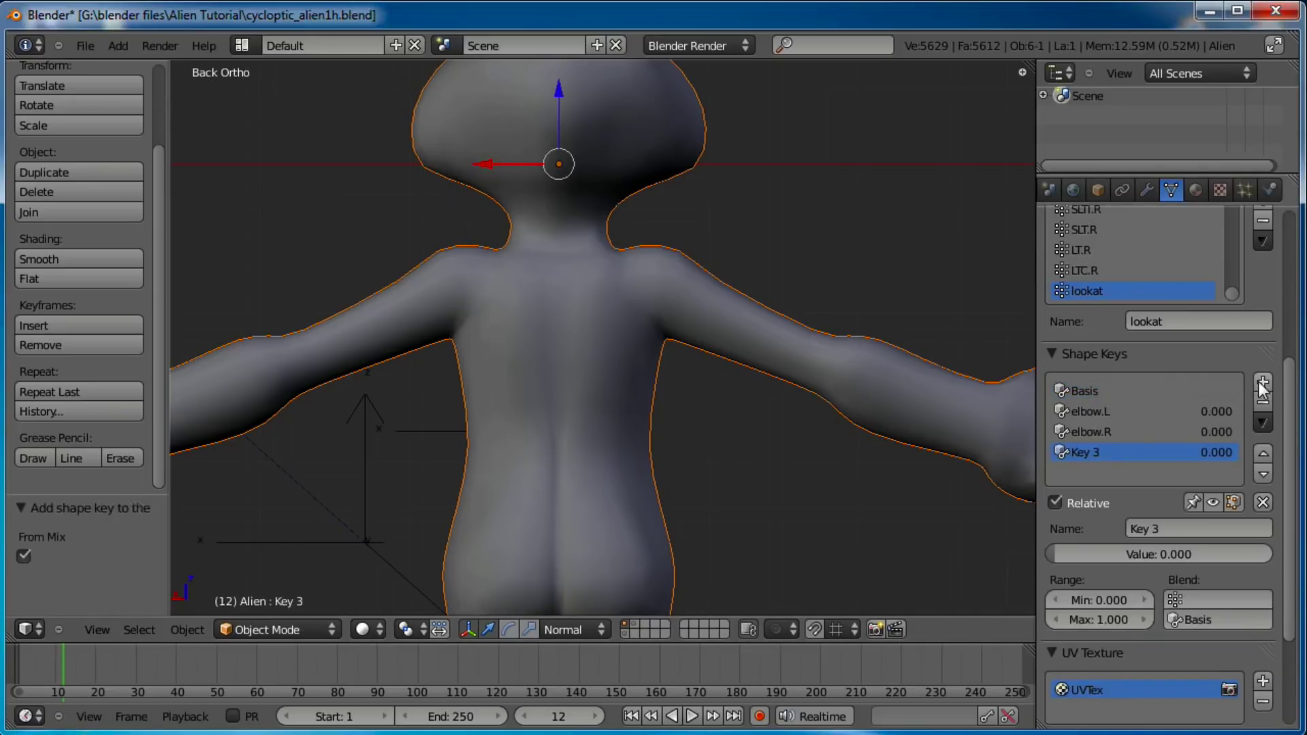
click(1263, 382)
Step: Rename the two new shape keys lat.L and lat.R
click(1089, 450)
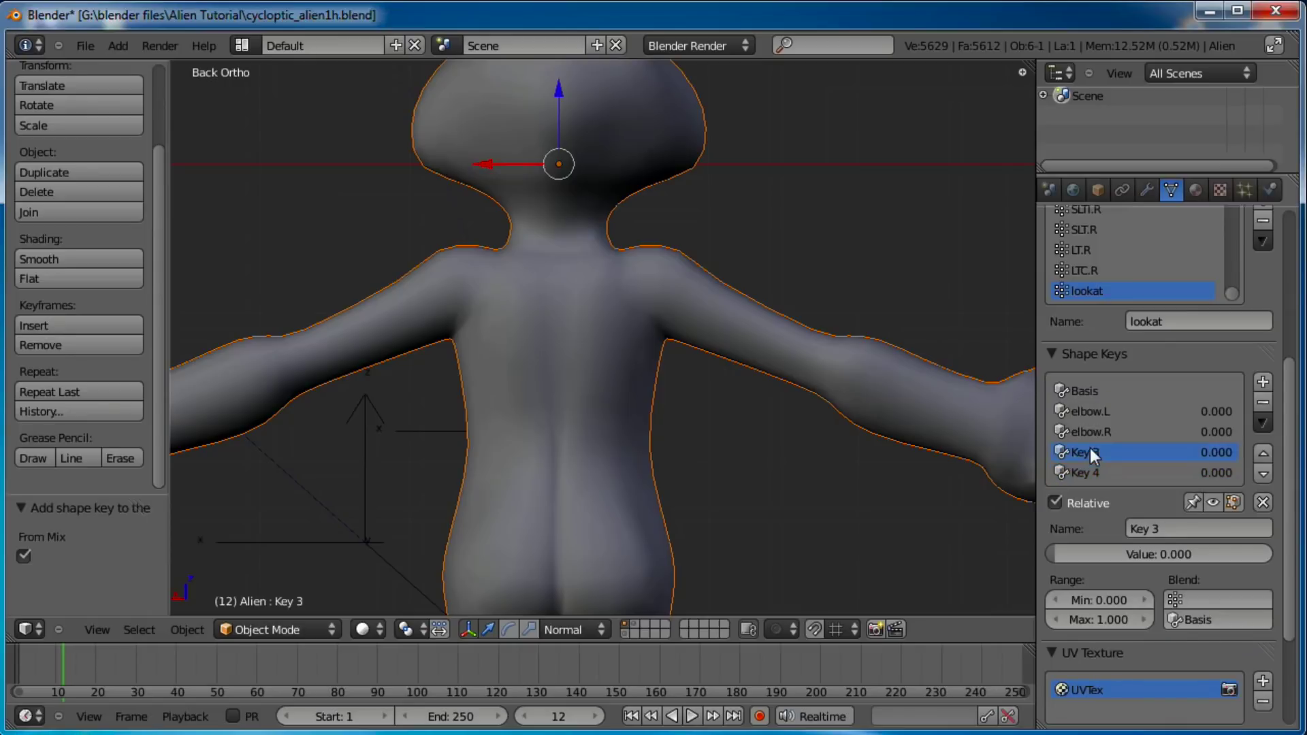
click(1179, 529)
text(lat.L)
key(Return)
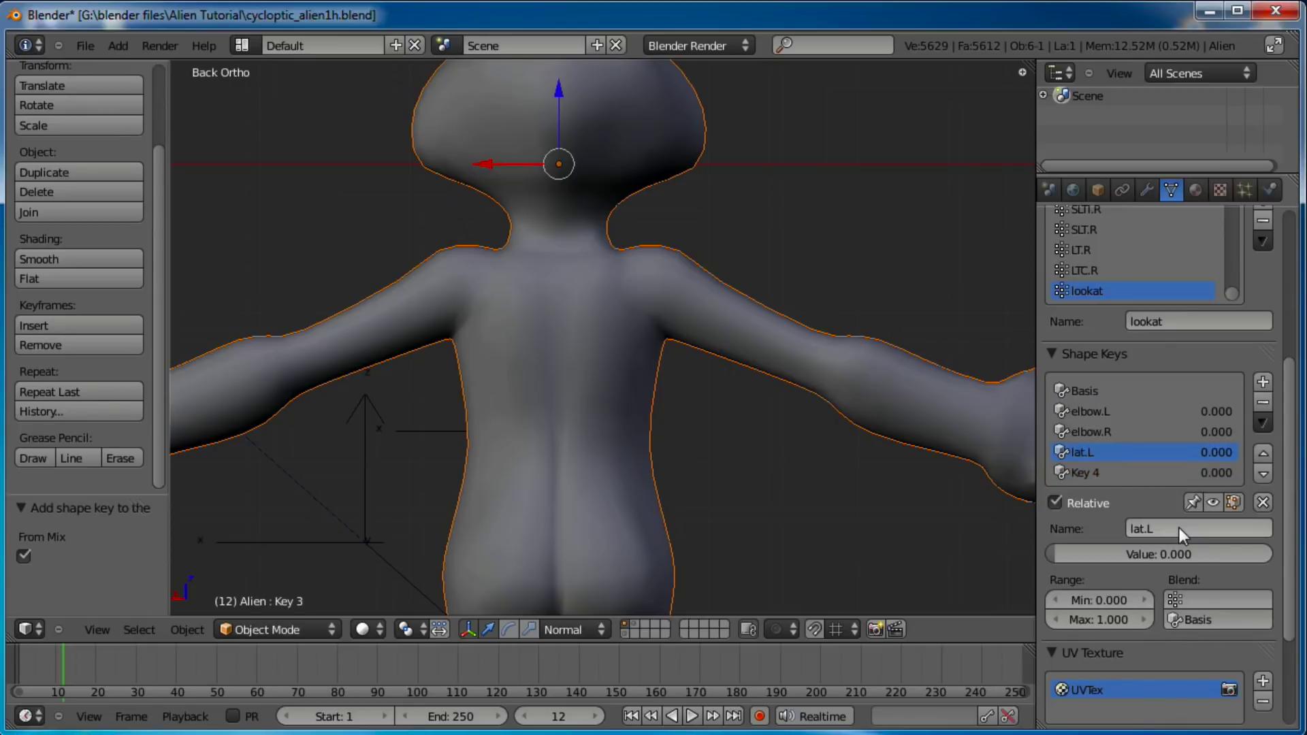
click(1089, 473)
click(1171, 537)
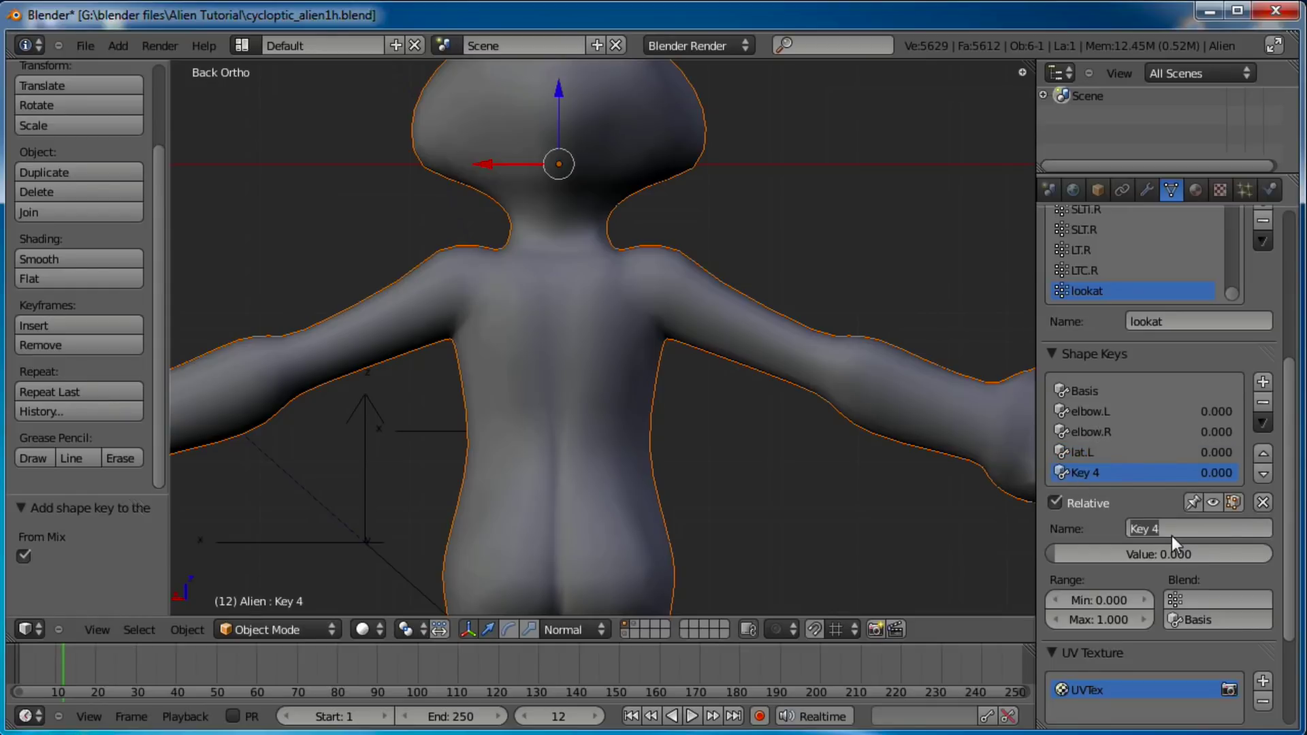
text(lat.R)
key(Return)
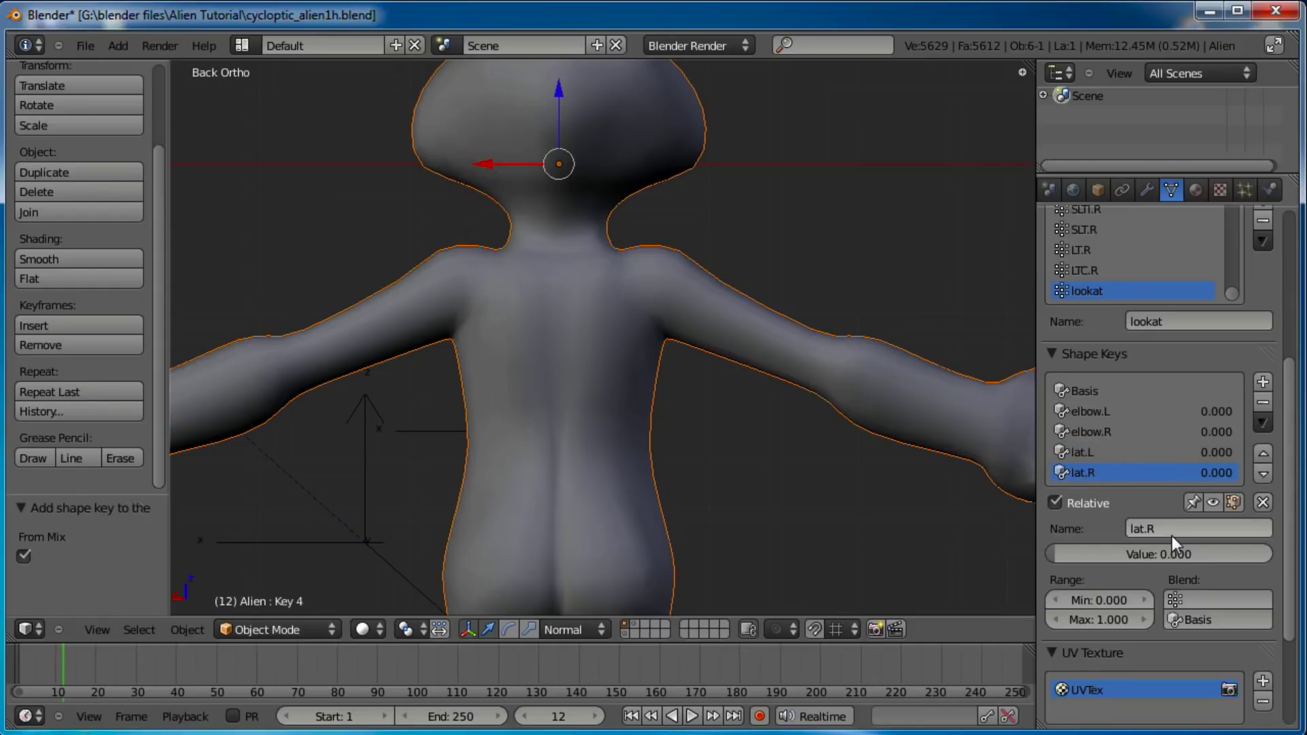
Step: Make lat.L the active shape key and, in Edit Mode, move the side vertices below the alien's left armpit outward
click(1119, 455)
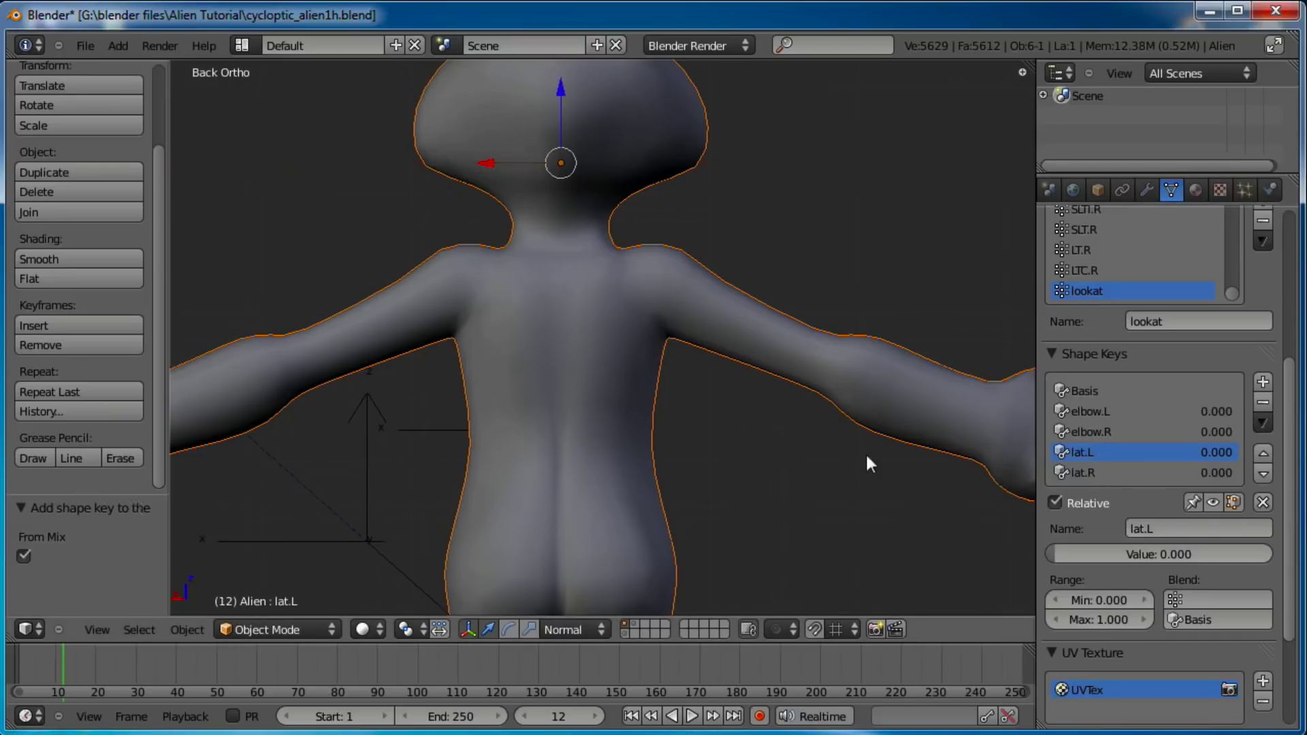
key(Tab)
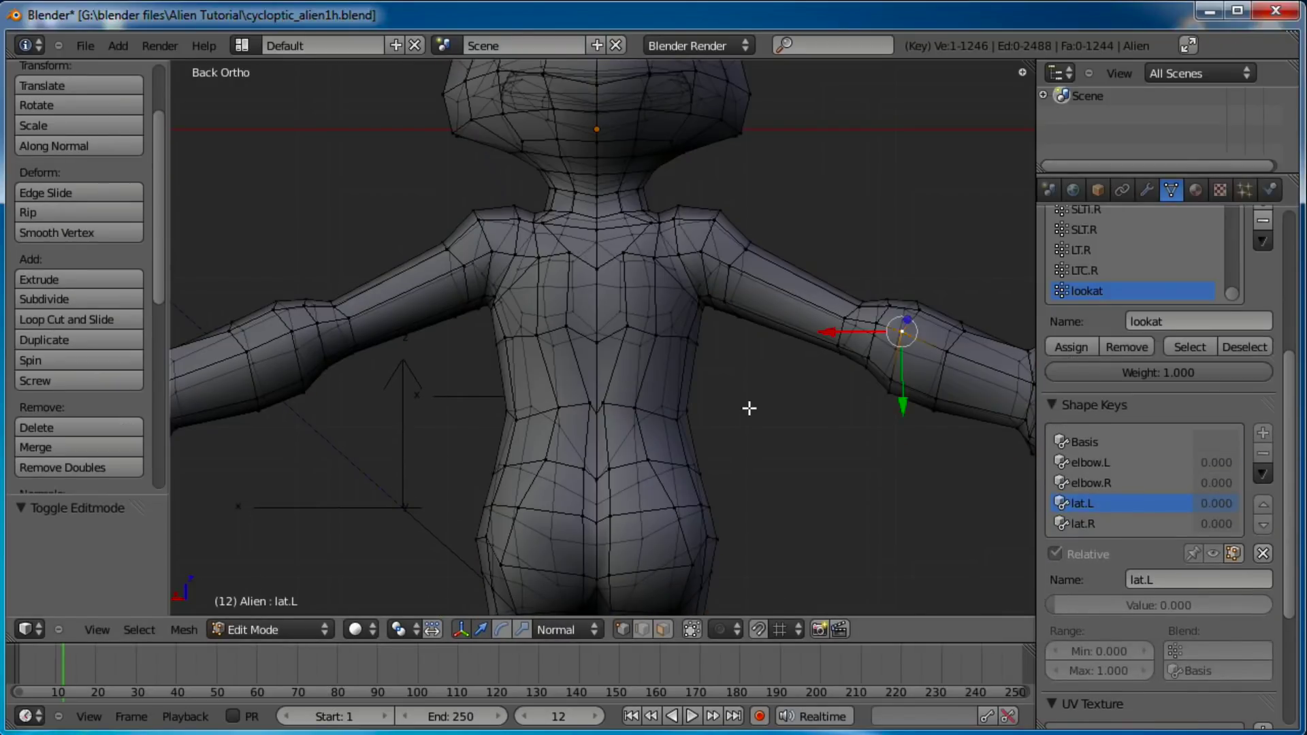
shift+middle_drag(750, 408, 703, 418)
key(a)
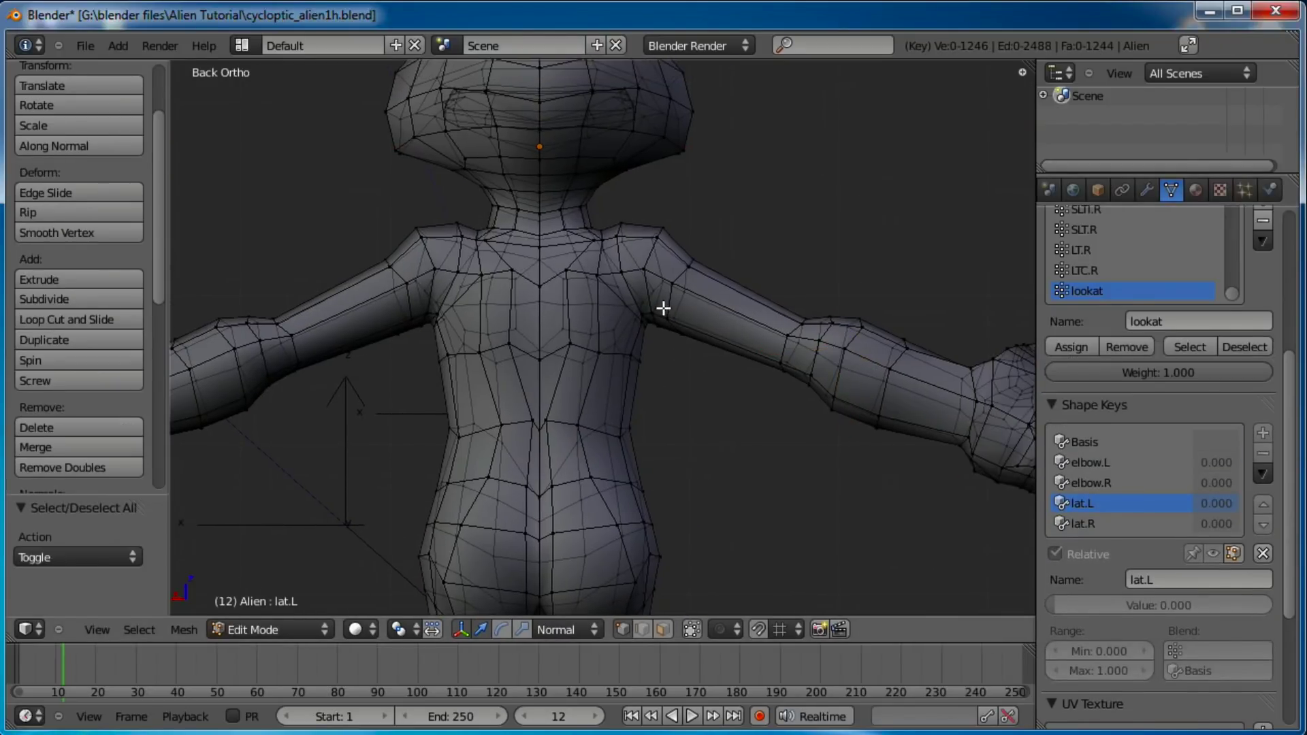
scroll(666, 300, down, 4)
scroll(700, 306, up, 4)
shift+middle_drag(531, 322, 711, 283)
scroll(615, 300, up, 2)
key(b)
drag(655, 298, 619, 327)
key(g)
click(727, 292)
Step: Move the vertices in the left armpit outward by about 0.047 in X and -0.014 in Z in lat.L
key(a)
click(632, 252)
alt+right_click(621, 264)
key(g)
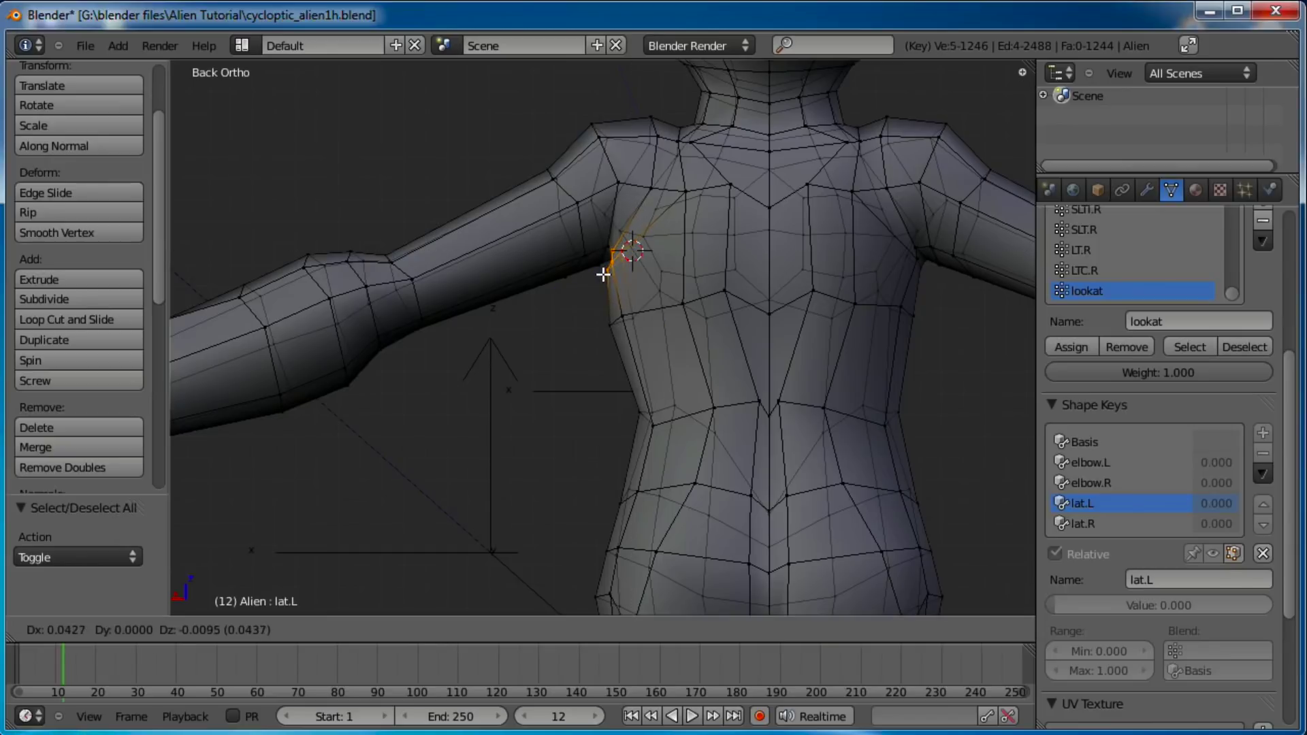
click(603, 274)
Step: Adjust the back vertex near the left armpit and the vertices at the left side of the waist in lat.L
right_click(676, 302)
scroll(677, 299, down, 3)
middle_drag(620, 301, 623, 415)
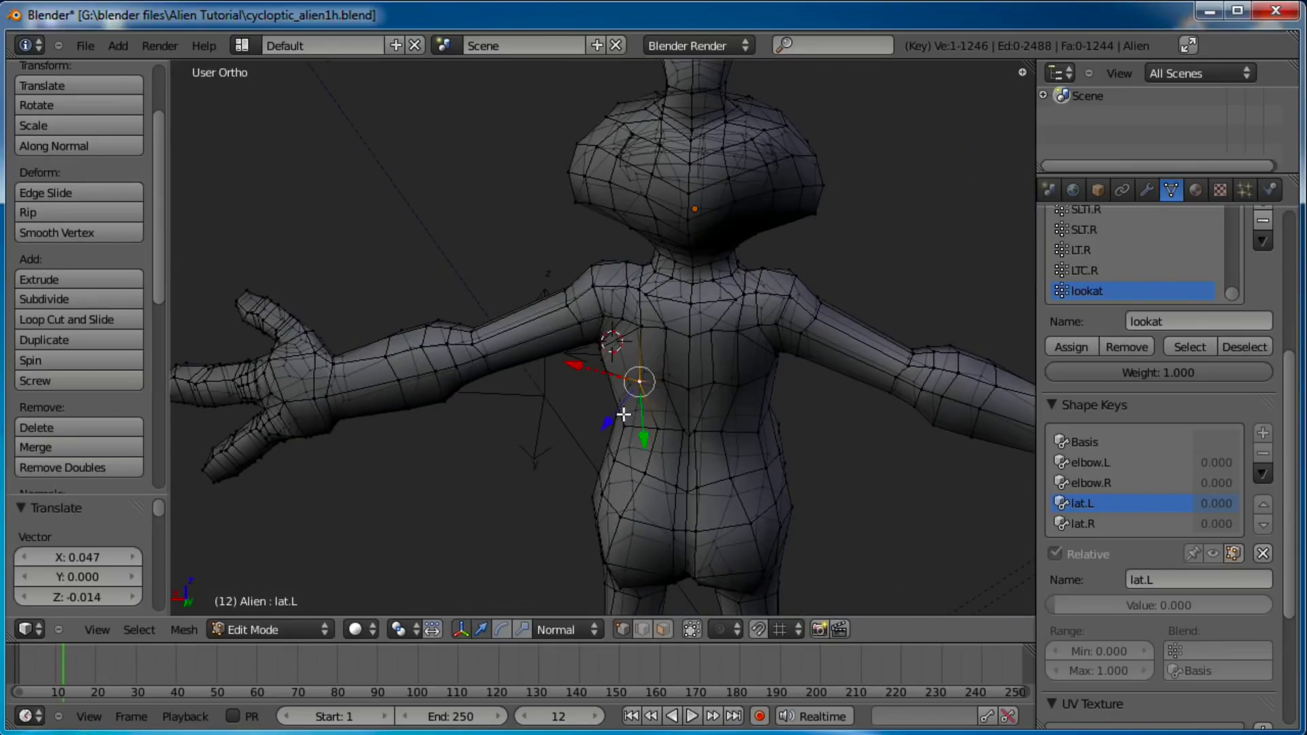
key(g)
click(622, 408)
shift+right_click(631, 426)
key(g)
click(616, 373)
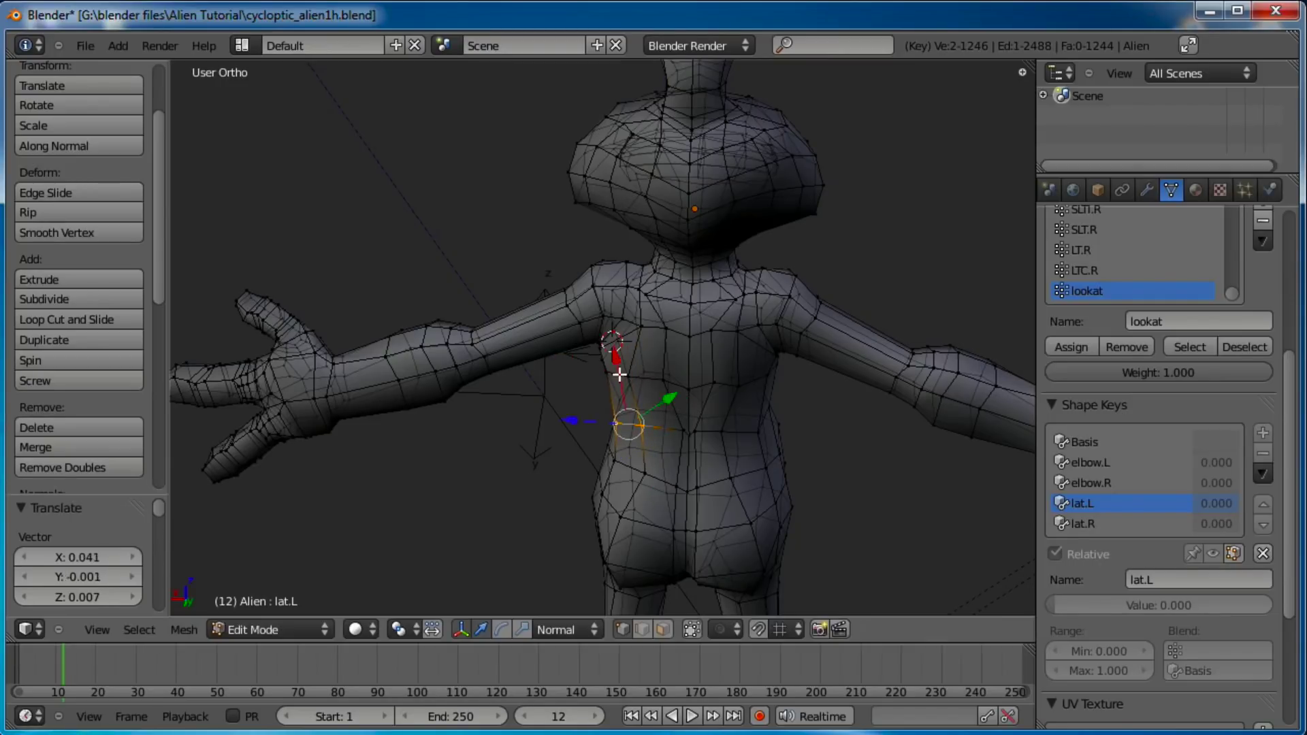
Step: Move the two side vertices midway between the left armpit and waist outward by about 0.066 in X
right_click(631, 378)
shift+right_click(617, 379)
key(shift+g)
key(g)
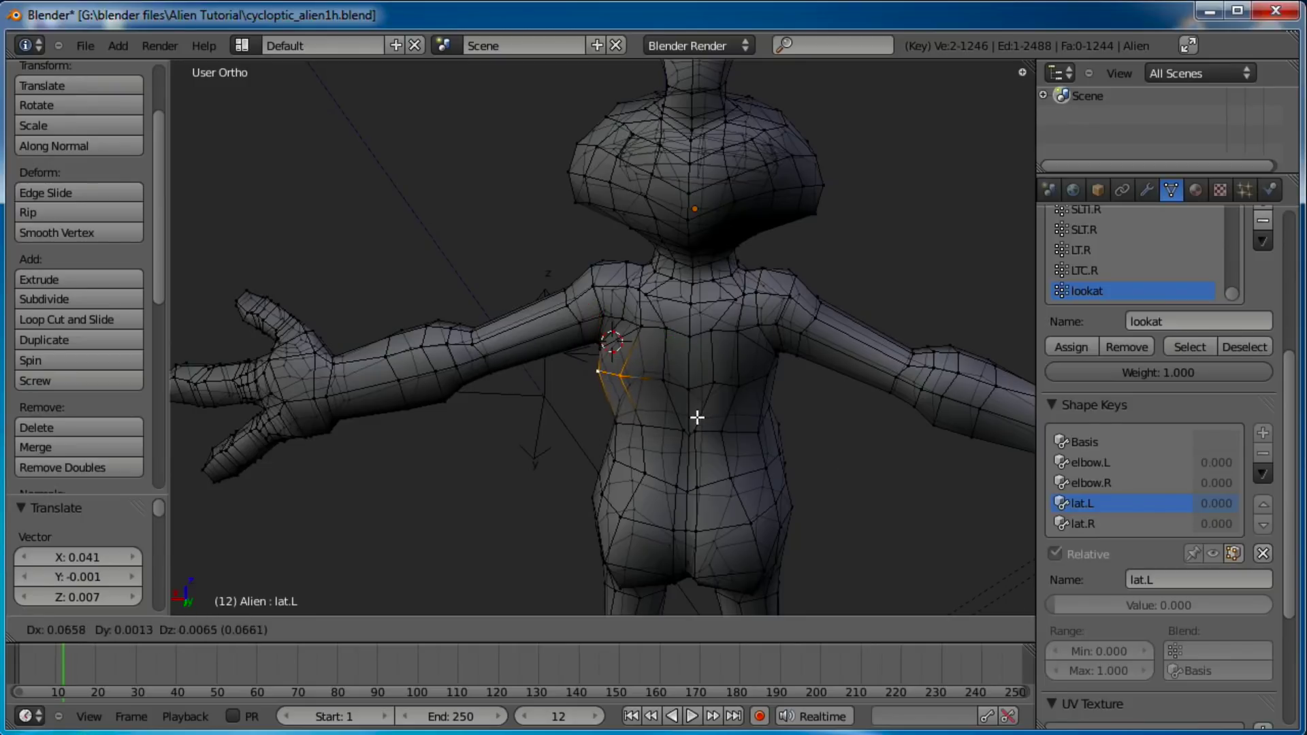
click(699, 418)
Step: Return to Object Mode, preview lat.L by varying its value, and check the alien from the front and back
key(Tab)
drag(1069, 558, 1065, 530)
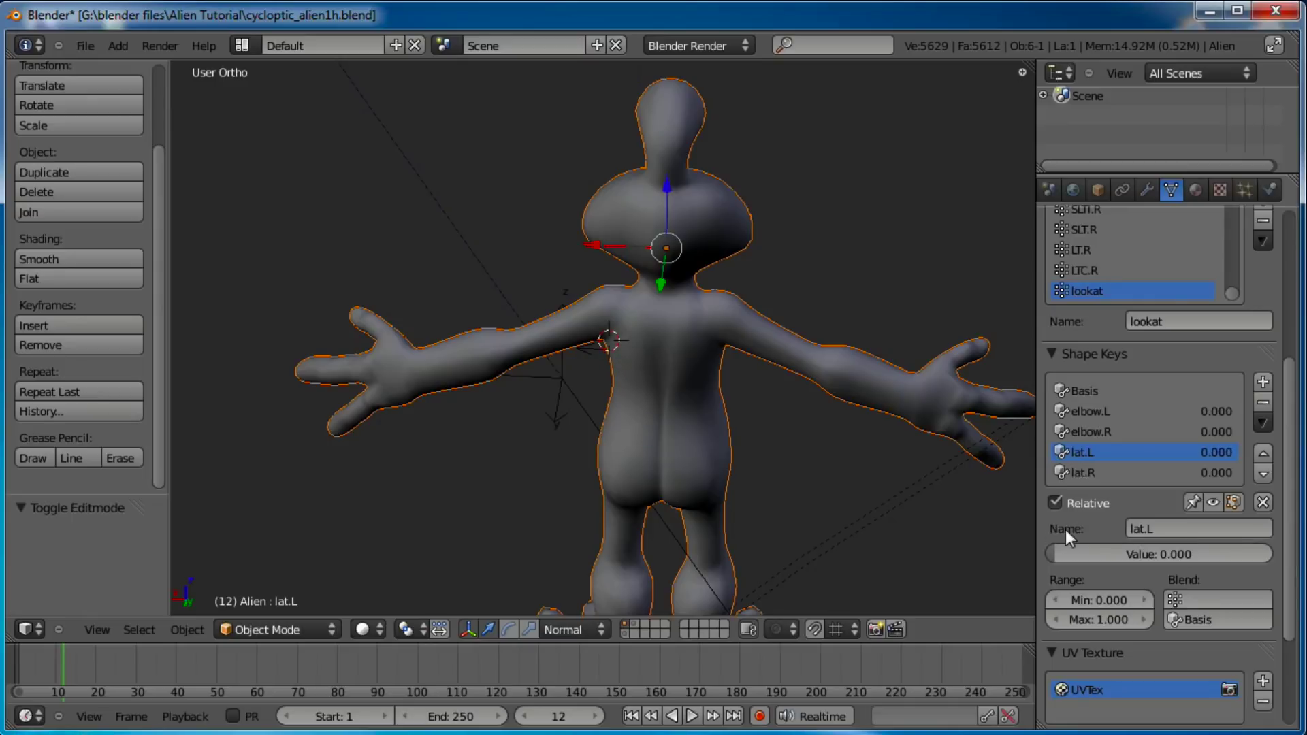
key(KP_1)
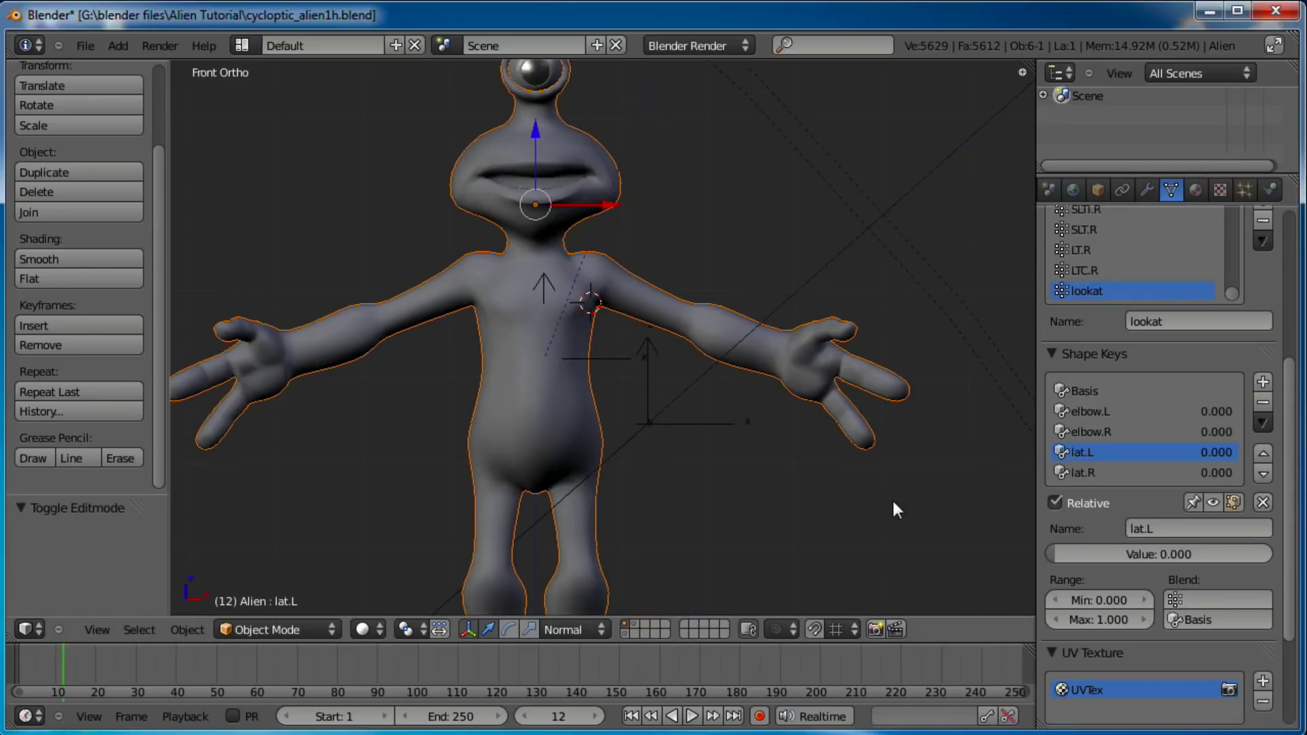
key(ctrl+KP_1)
scroll(929, 398, up, 5)
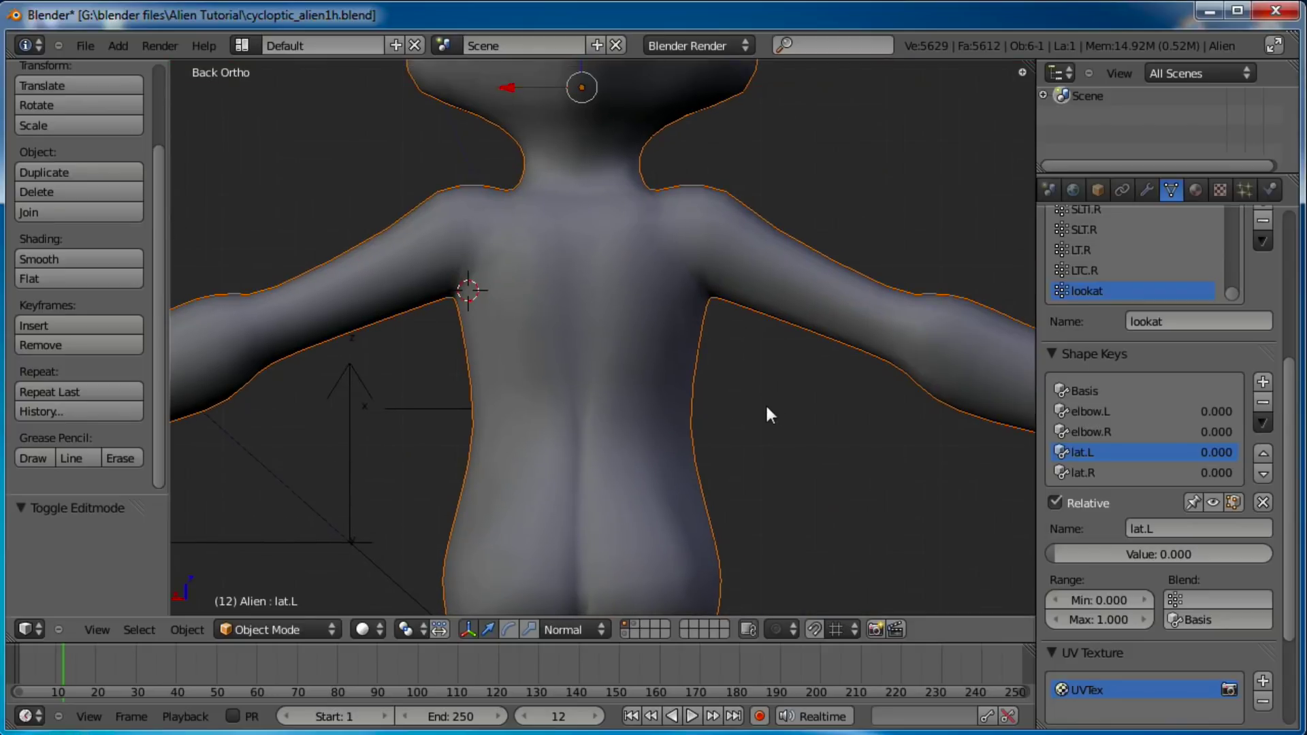
Step: Make lat.R the active shape key and, in Edit Mode, move the side vertices below the alien's right armpit outward
click(1096, 472)
key(Tab)
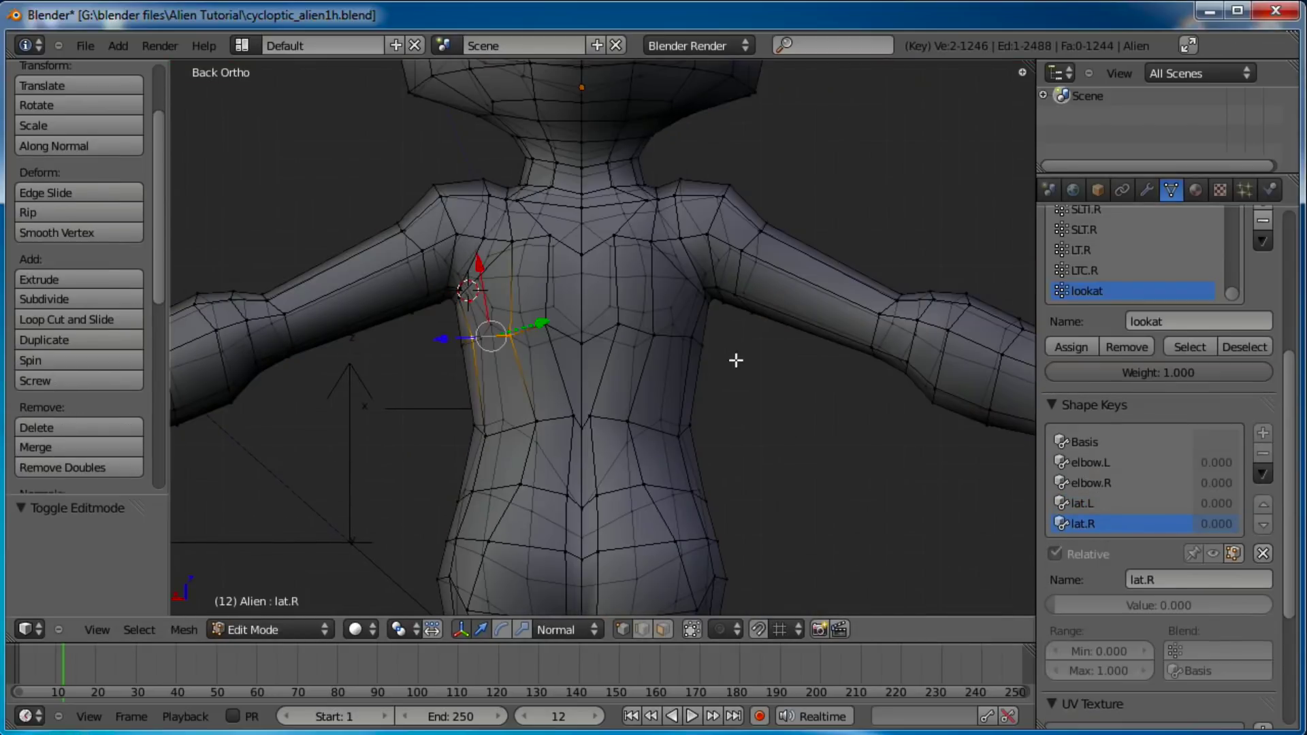
key(a)
key(b)
drag(715, 328, 687, 358)
key(g)
click(705, 360)
right_click(709, 301)
shift+right_click(711, 294)
key(g)
right_click(730, 299)
Step: Move the vertices in the right armpit outward and slightly down in the lat.R shape key
scroll(769, 299, up, 3)
key(a)
right_click(740, 260)
shift+right_click(745, 286)
key(g)
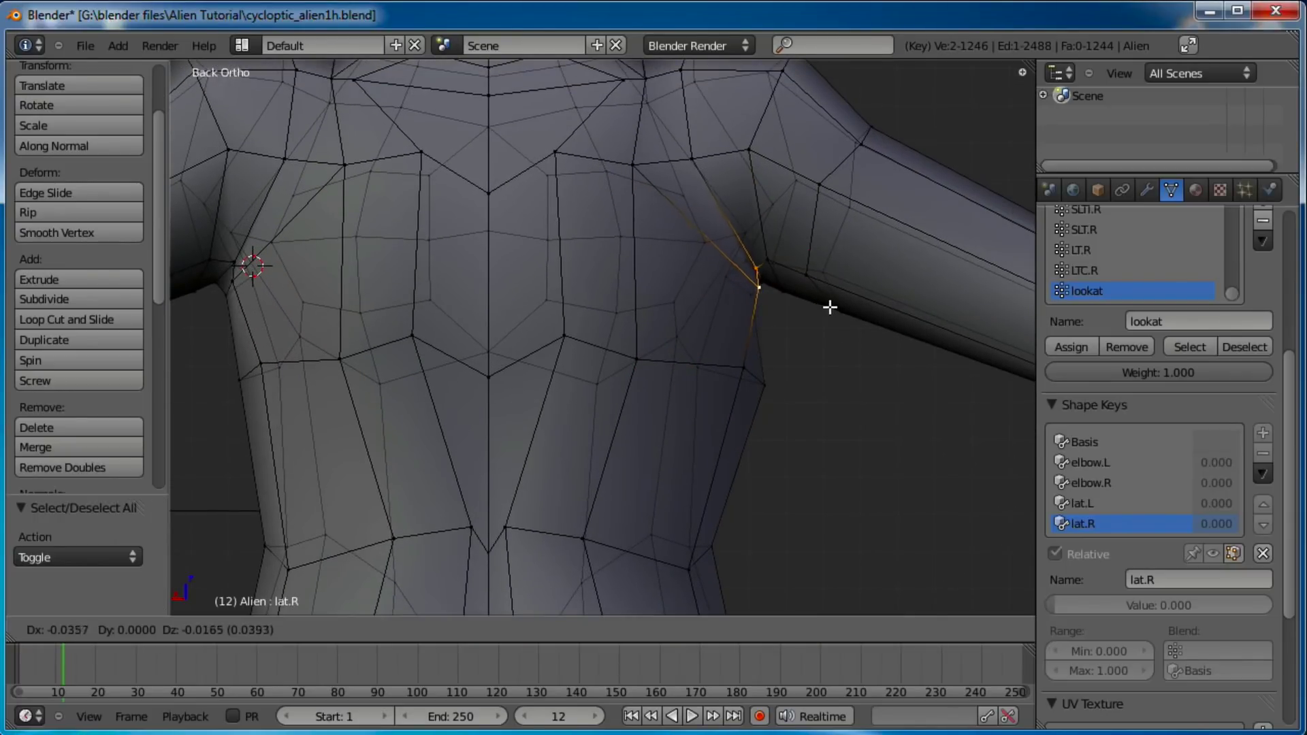
click(817, 317)
scroll(791, 339, down, 3)
right_click(623, 342)
key(g)
key(Escape)
Step: Return to Object Mode and set the lat.R and lat.L shape key values to 1 to compare both sides
scroll(683, 353, down, 3)
key(Tab)
drag(1068, 550, 1170, 553)
click(1128, 451)
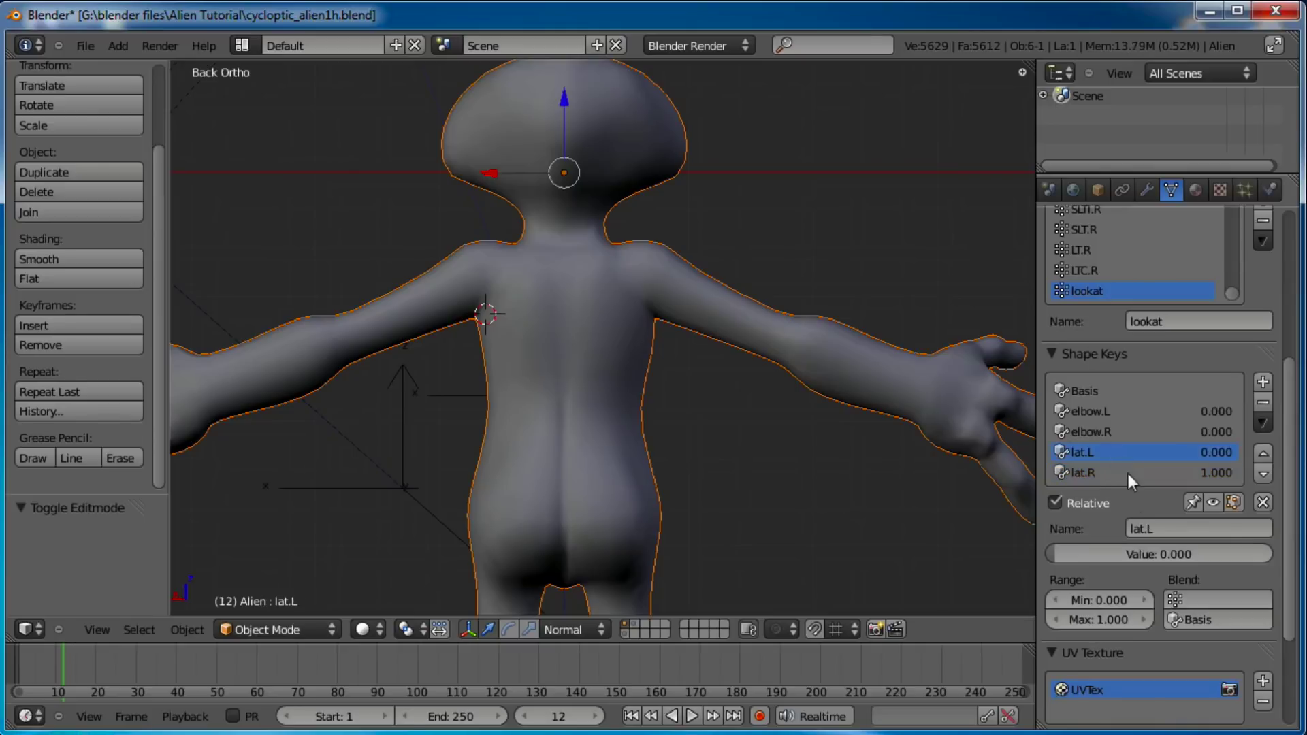
drag(1067, 550, 1271, 553)
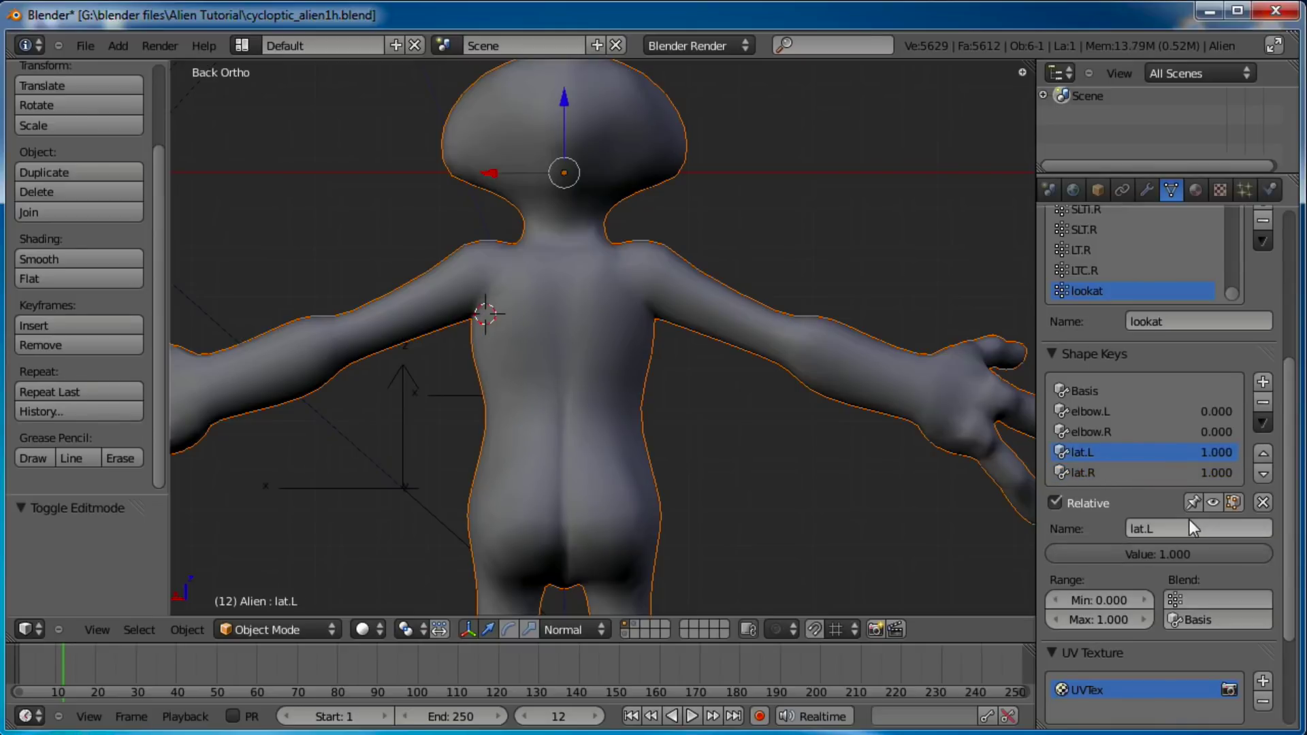
Step: Edit lat.R again and move the side vertices below the right armpit farther outward by about 0.035
click(1089, 472)
key(Tab)
scroll(684, 354, up, 3)
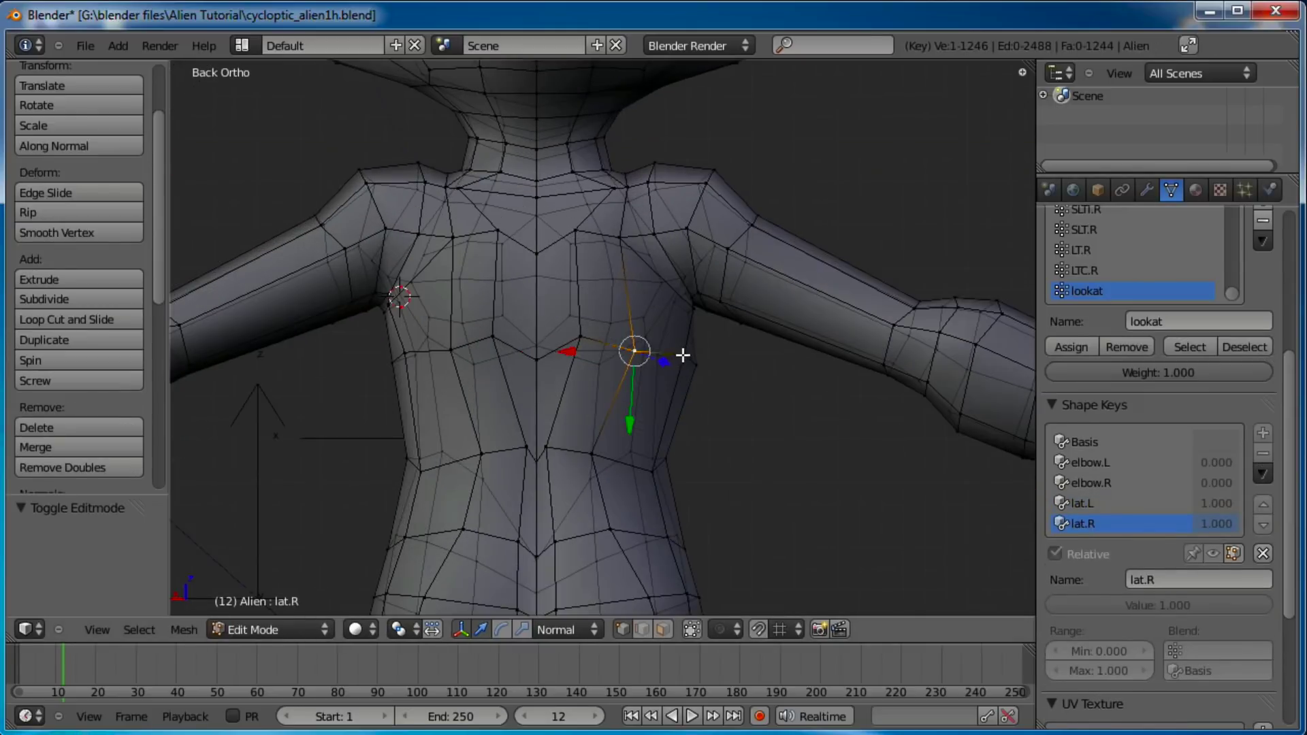
key(a)
key(b)
drag(708, 340, 670, 373)
key(g)
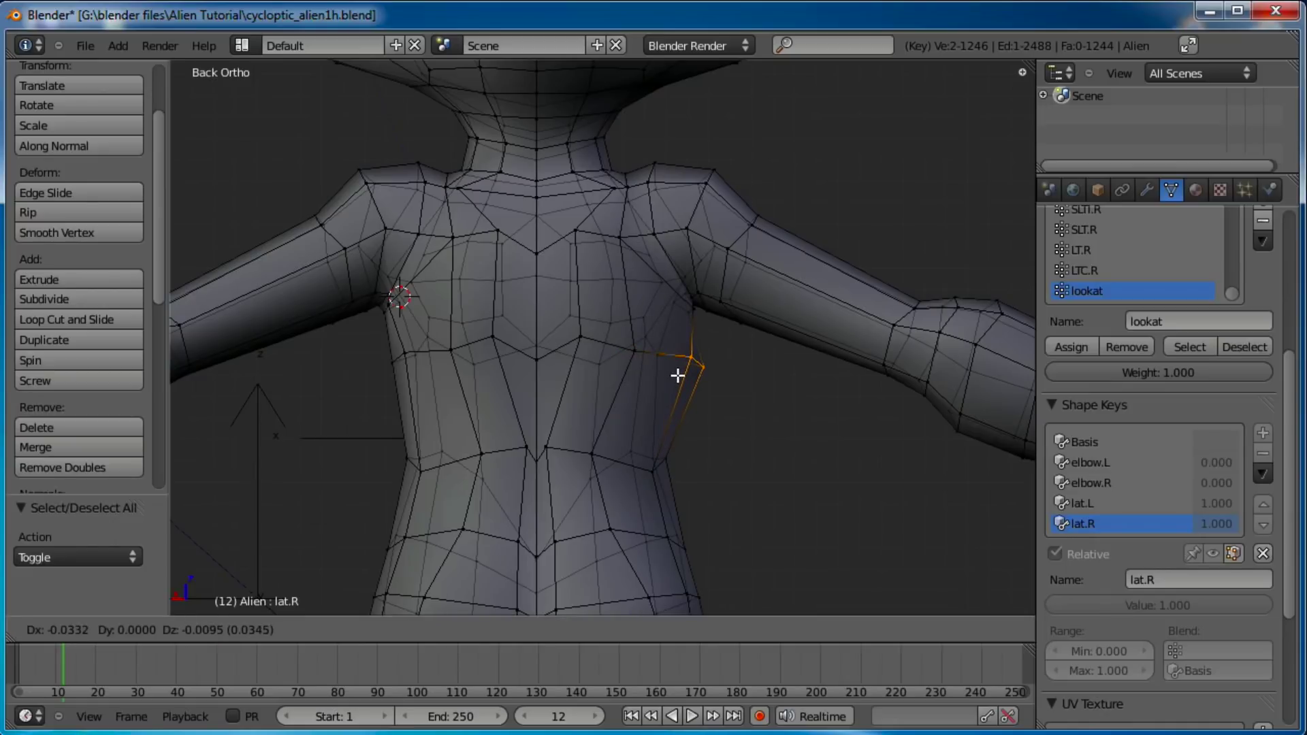
click(678, 376)
Step: Nudge the back vertex next to the right side outward in lat.R
right_click(636, 351)
key(g)
click(648, 353)
right_click(598, 447)
key(g)
key(Escape)
Step: Return to Object Mode, deselect the alien, and reset the lat.R and lat.L values to 0
key(Tab)
scroll(736, 447, down, 5)
key(a)
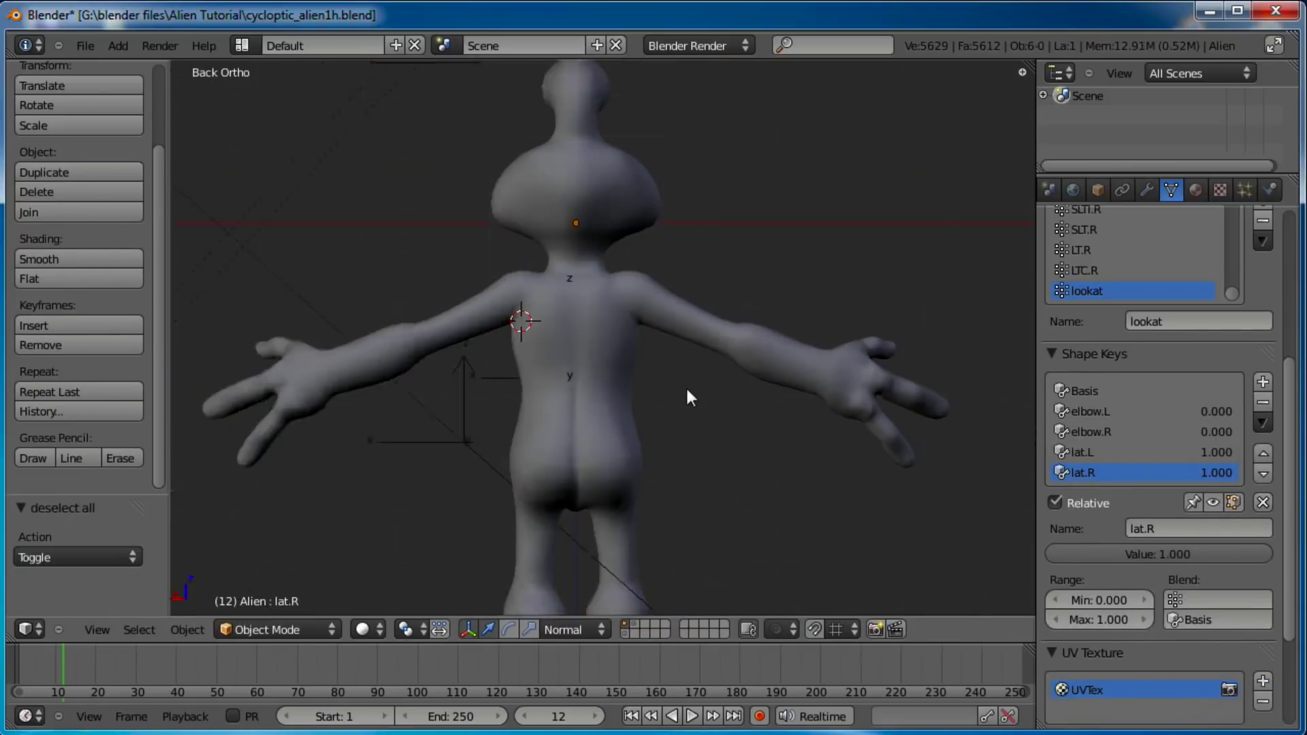
scroll(684, 385, up, 3)
drag(1192, 554, 689, 541)
click(1143, 452)
drag(1211, 561, 805, 549)
scroll(655, 407, down, 2)
Step: Switch to the Animation screen layout and save over the current file cycloptic_alien1h.blend
click(242, 45)
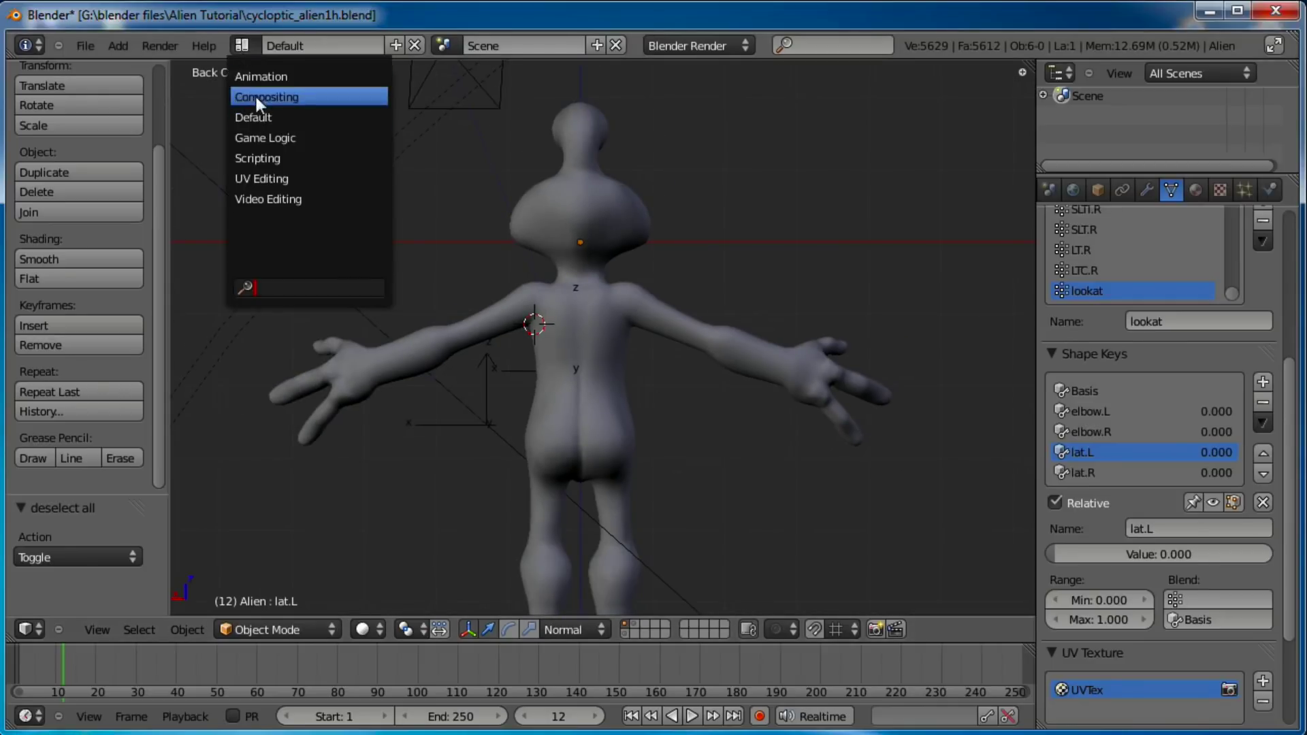
click(274, 76)
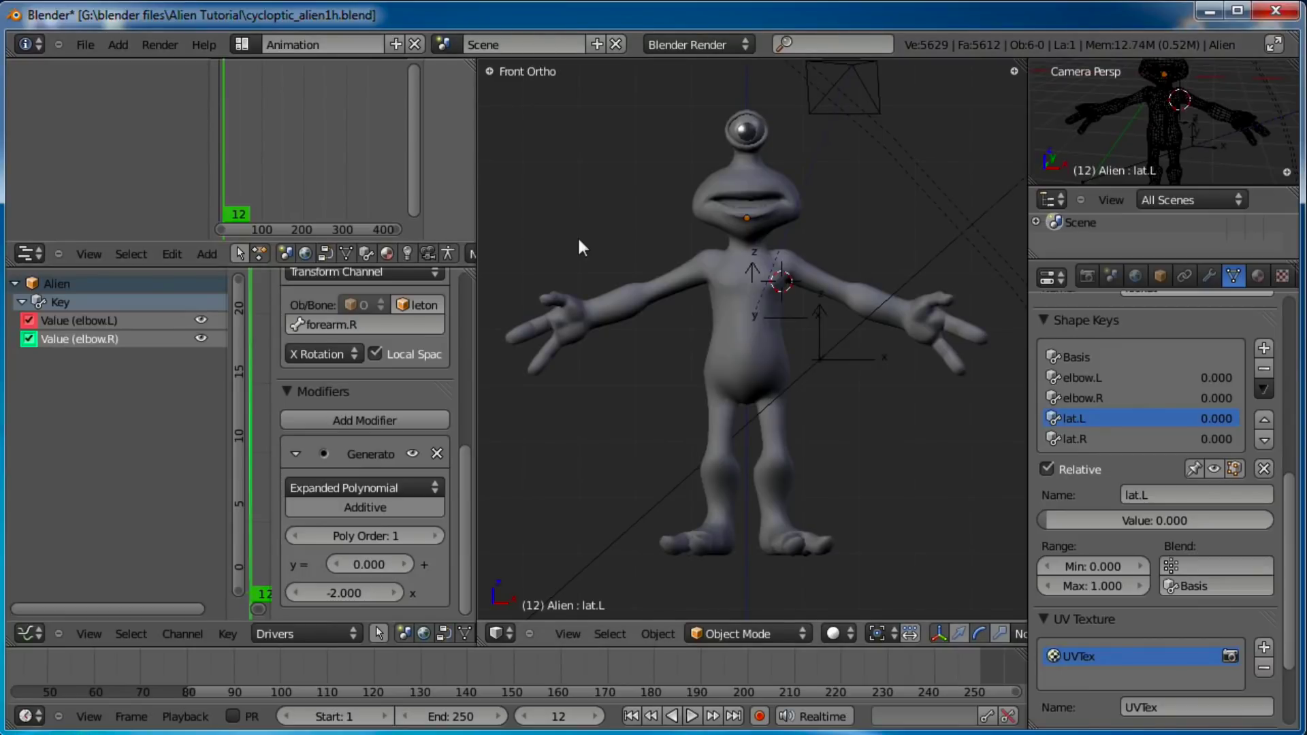
key(ctrl+s)
click(728, 255)
scroll(728, 255, up, 2)
middle_drag(795, 283, 799, 353)
scroll(801, 357, up, 2)
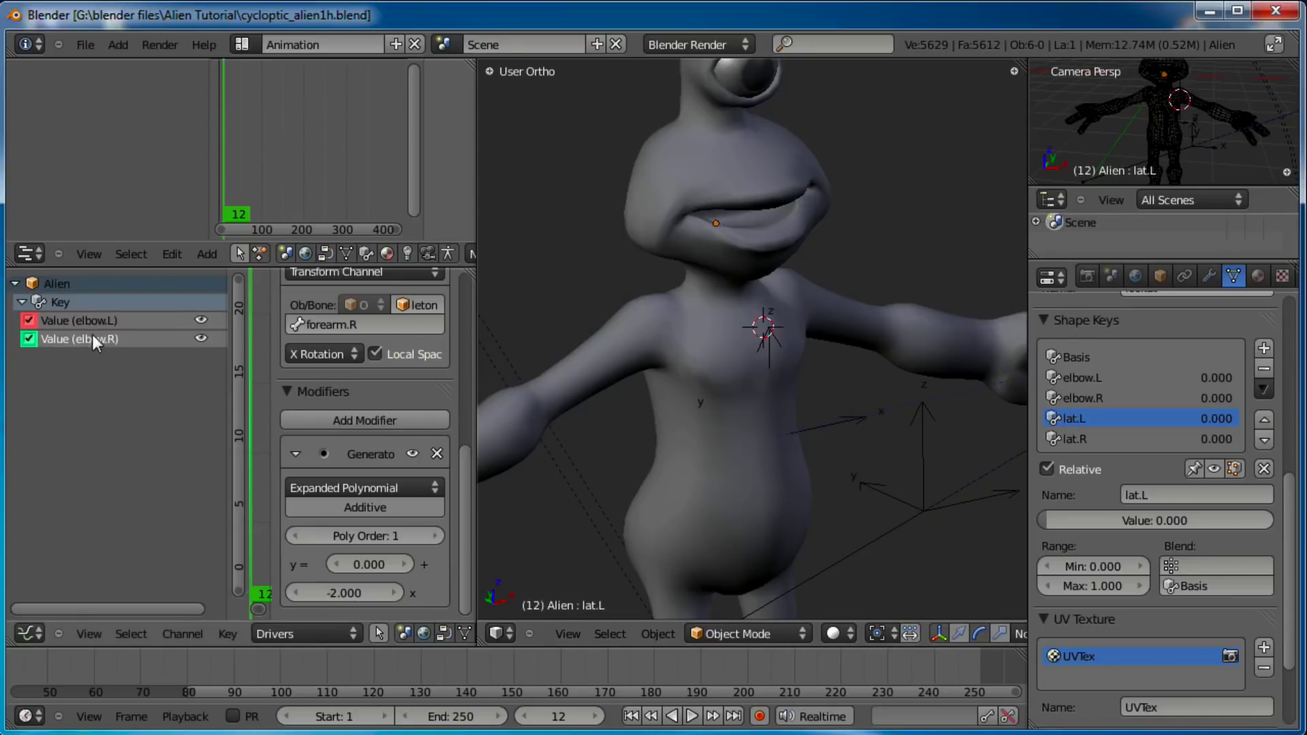
scroll(696, 375, down, 4)
scroll(724, 361, up, 2)
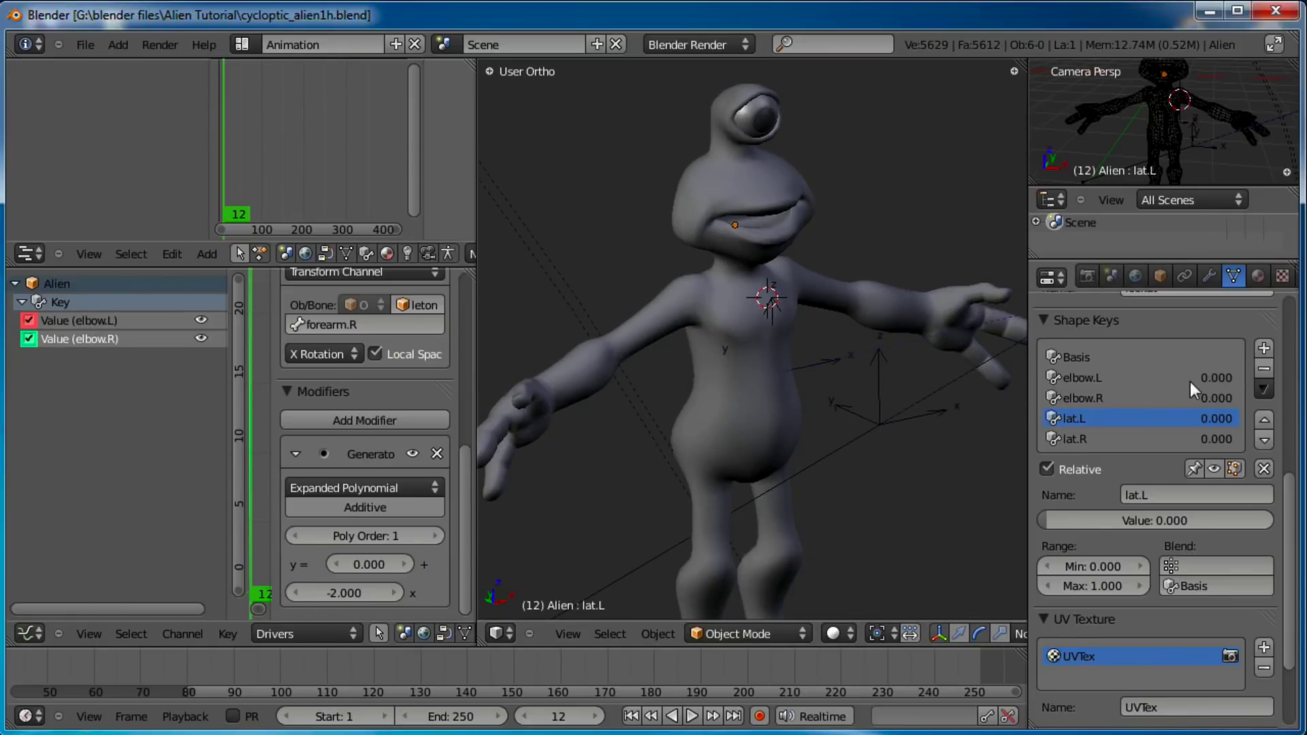
right_click(1222, 376)
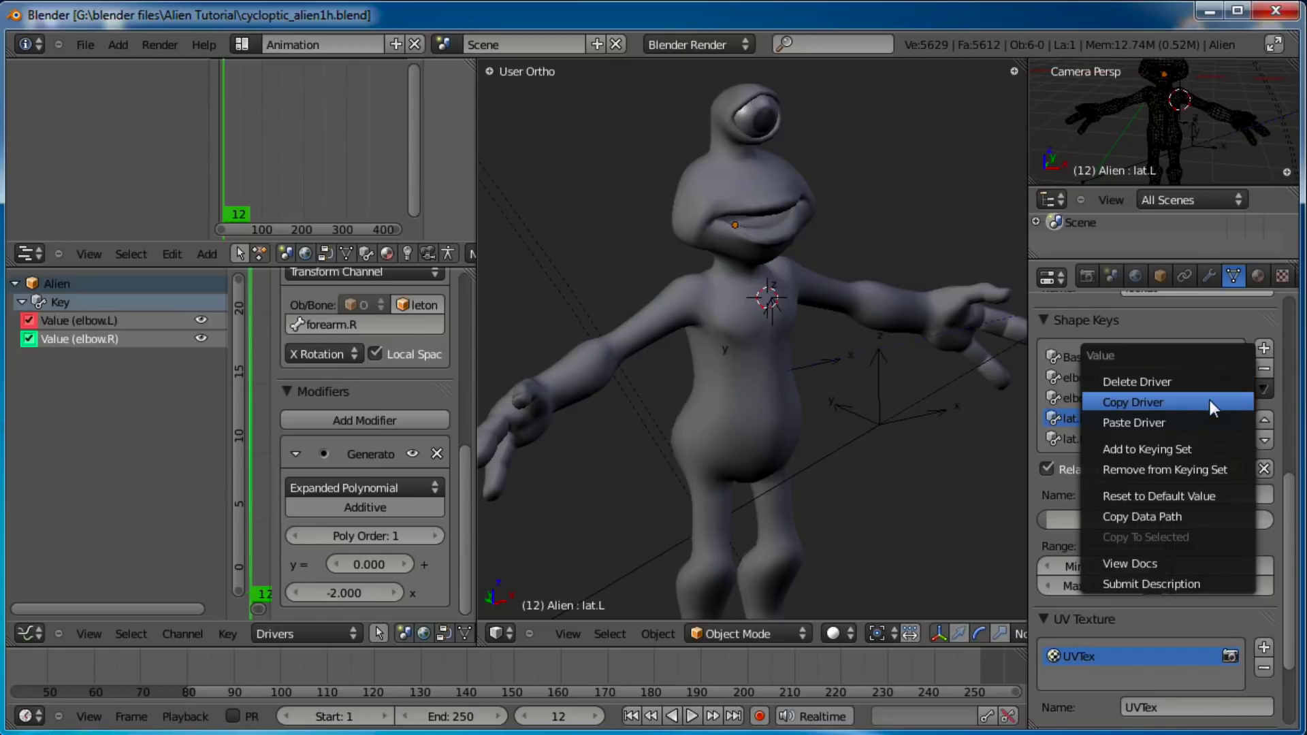
click(1253, 332)
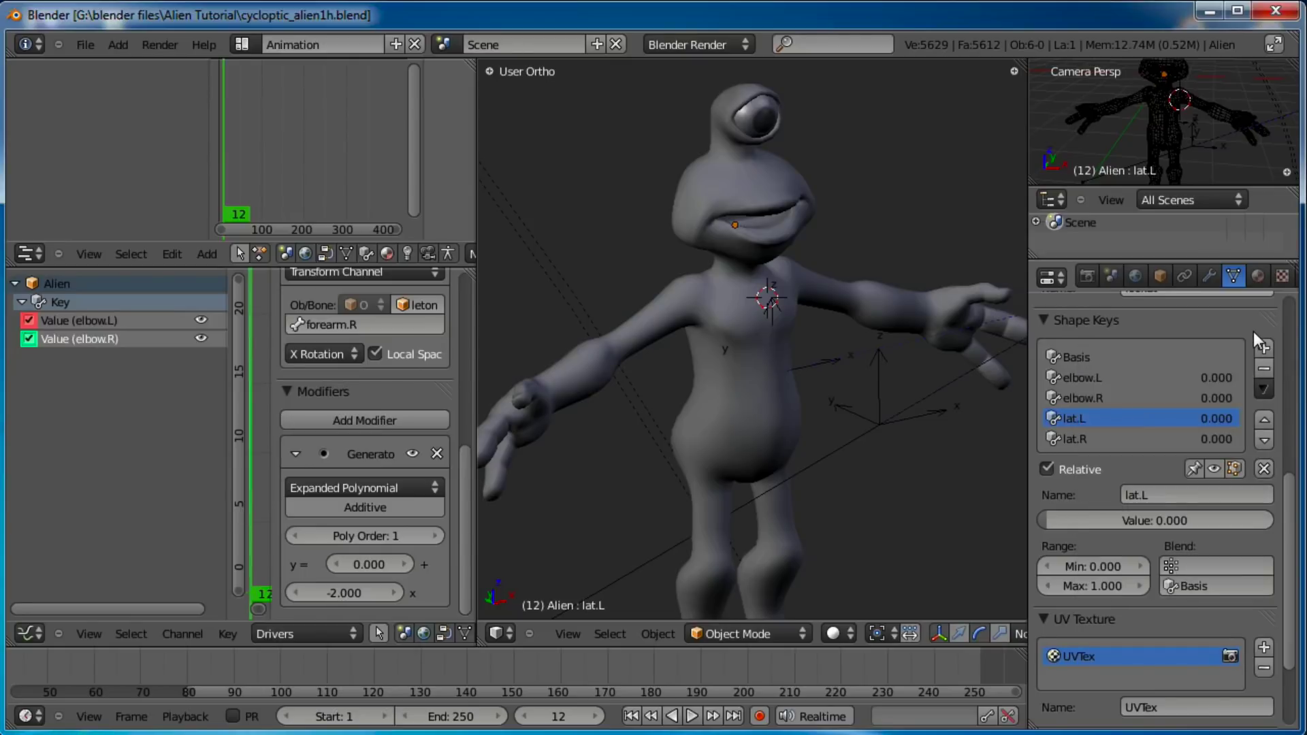
right_click(1212, 418)
Step: Show the armature's layer alongside the mesh in front view and select the alien mesh
middle_drag(786, 354, 786, 432)
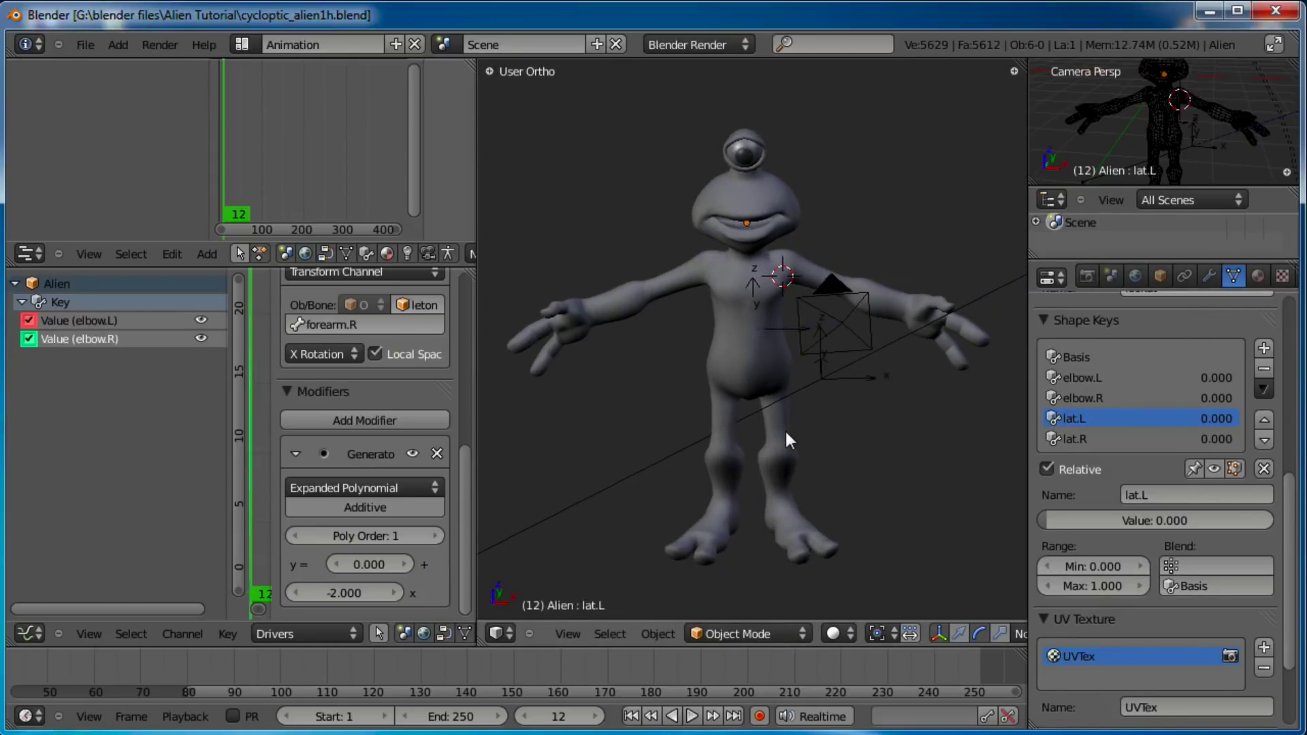
key(KP_1)
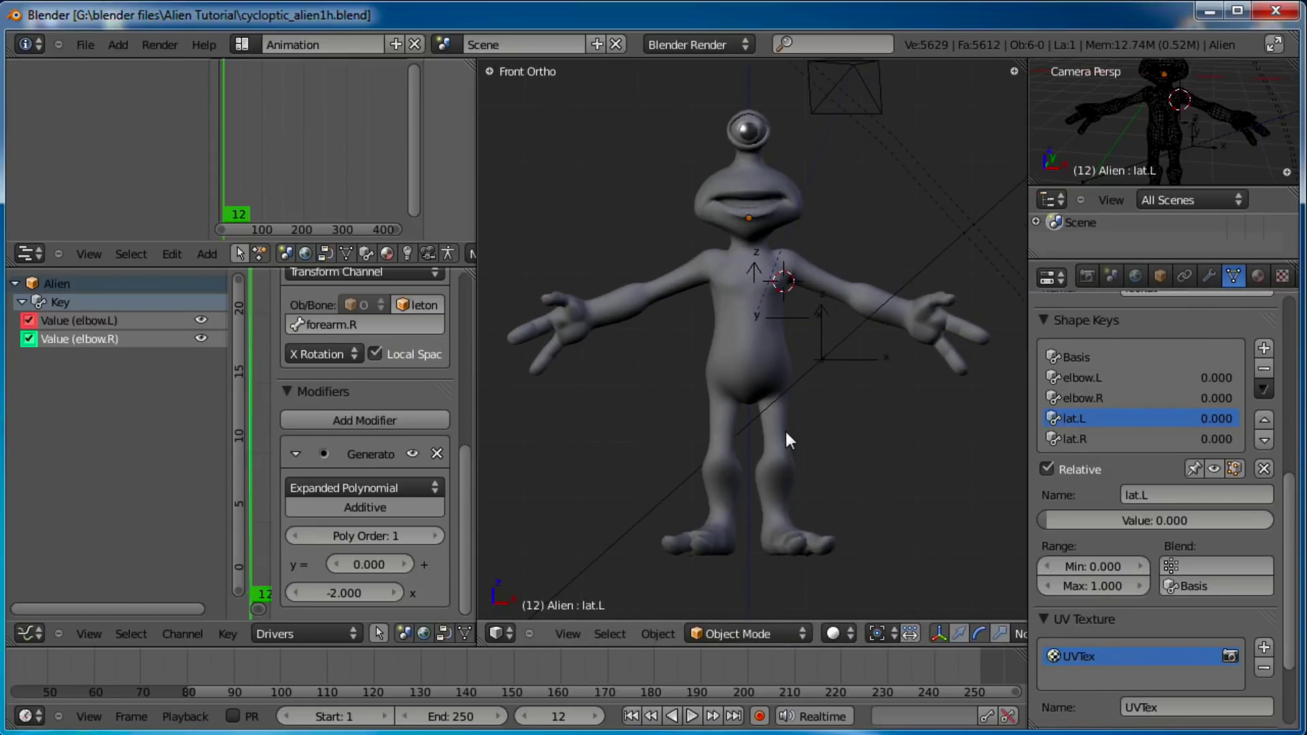
scroll(800, 418, up, 2)
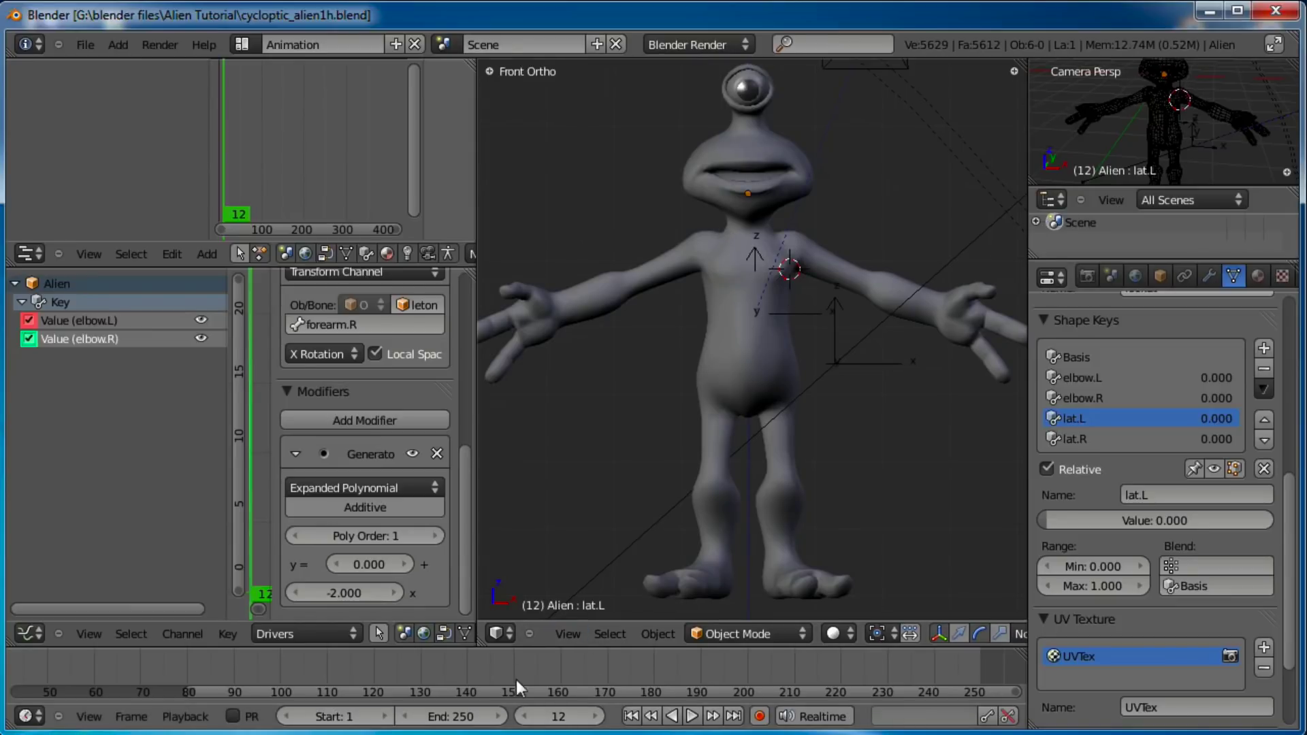
scroll(742, 633, down, 3)
scroll(742, 633, down, 4)
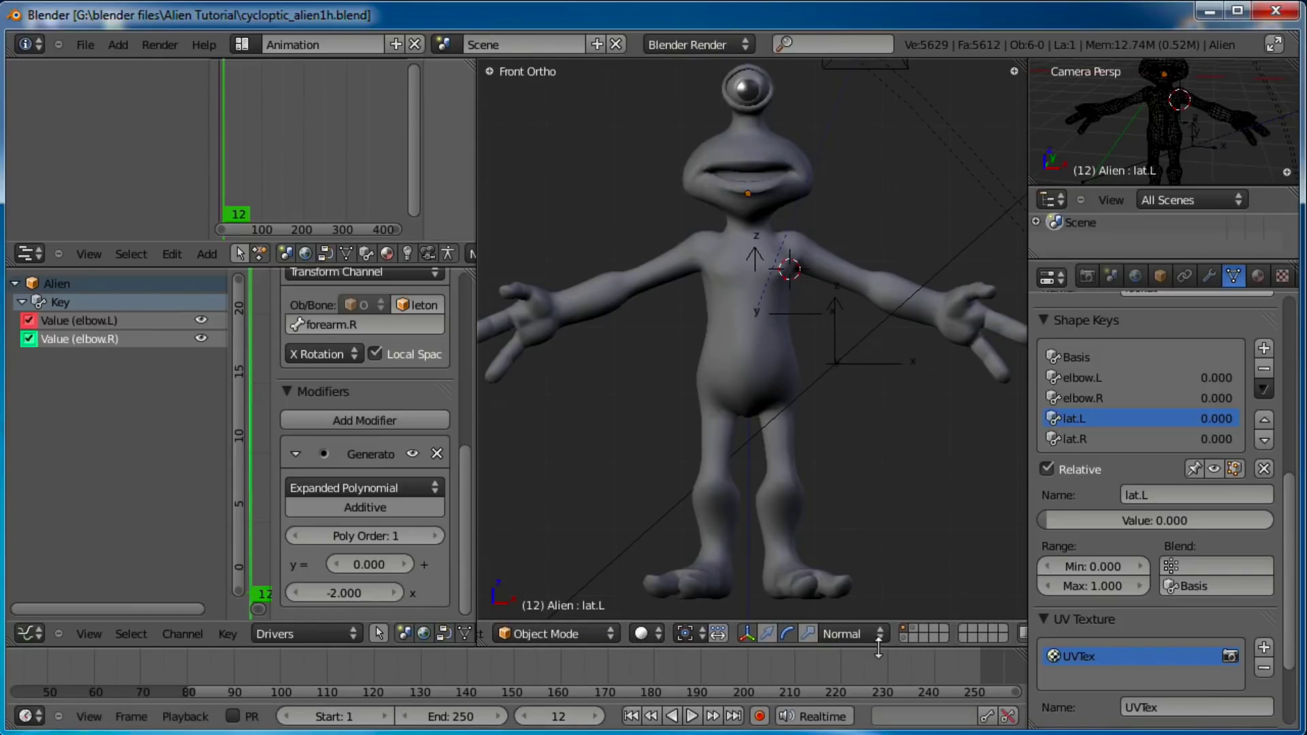
shift+click(903, 637)
scroll(798, 378, up, 2)
right_click(800, 354)
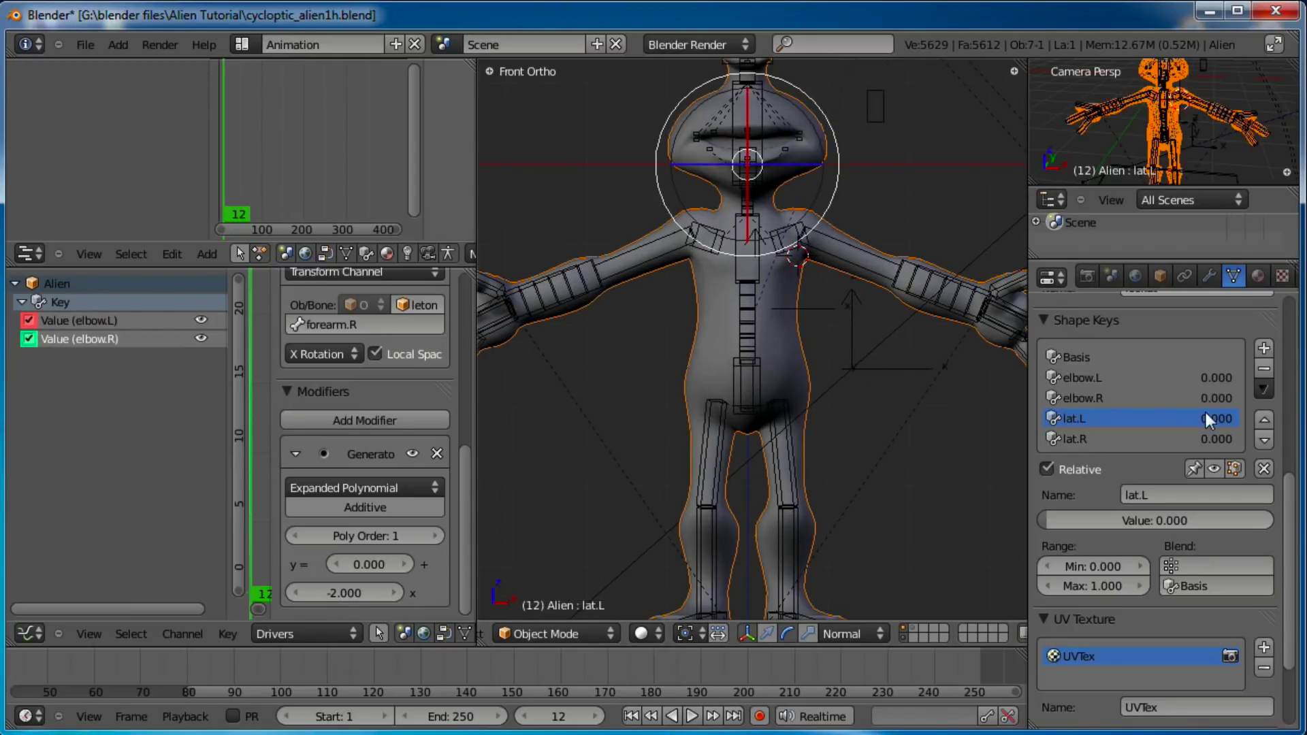
Step: Copy the driver from the elbow.L shape key's value and paste it onto the lat.L shape key's value
click(1112, 380)
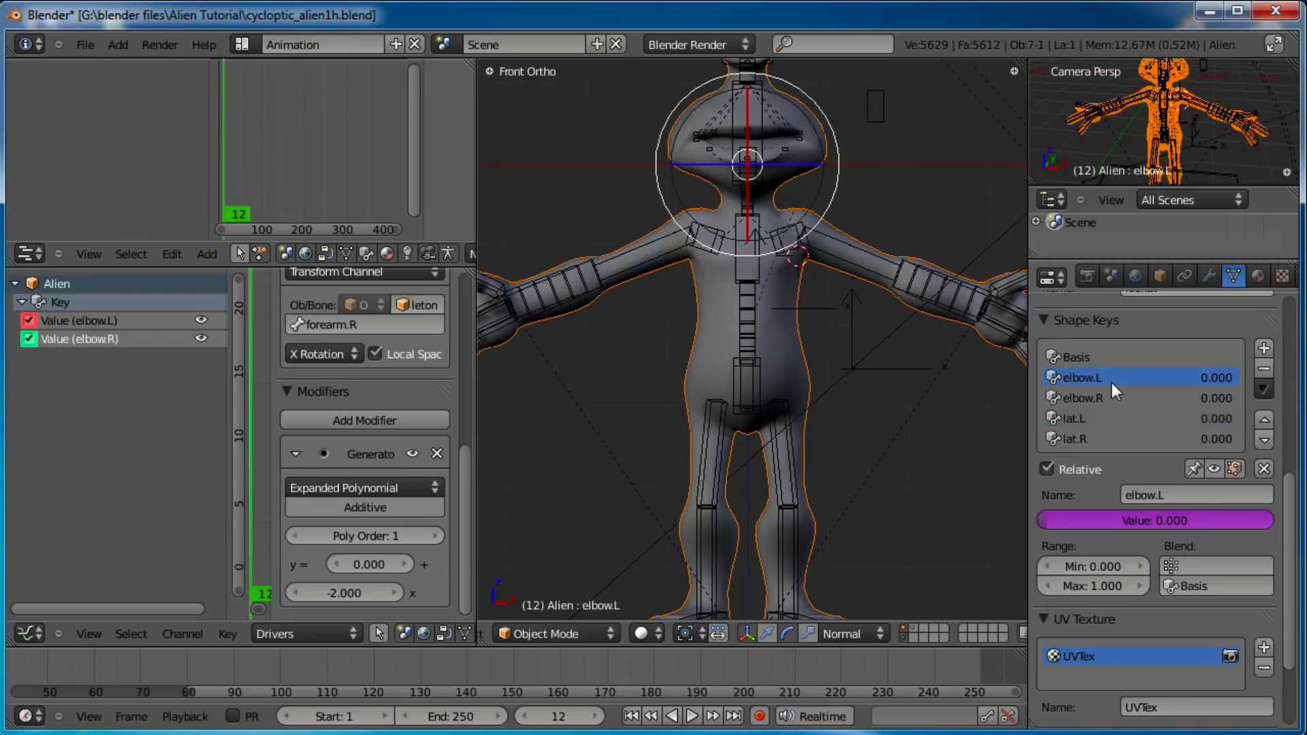
right_click(1218, 379)
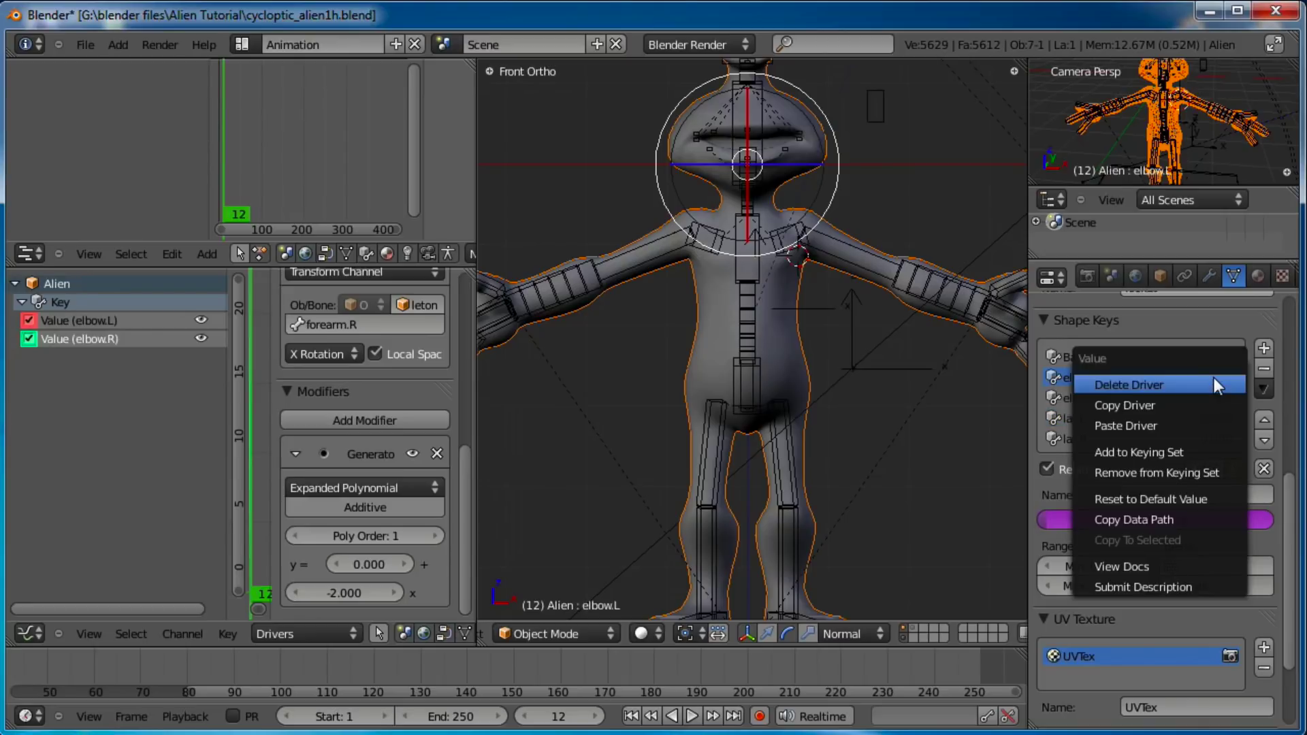
click(1149, 406)
click(1141, 422)
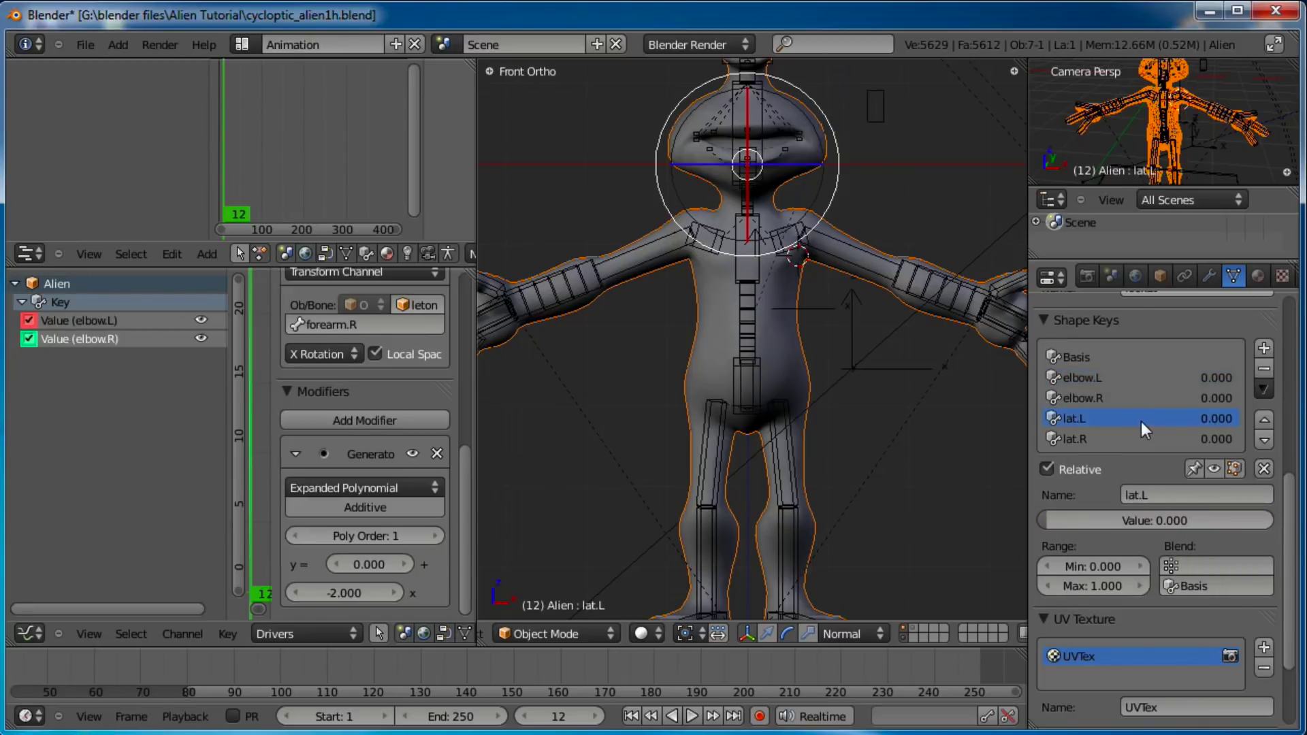
right_click(1209, 418)
click(1176, 465)
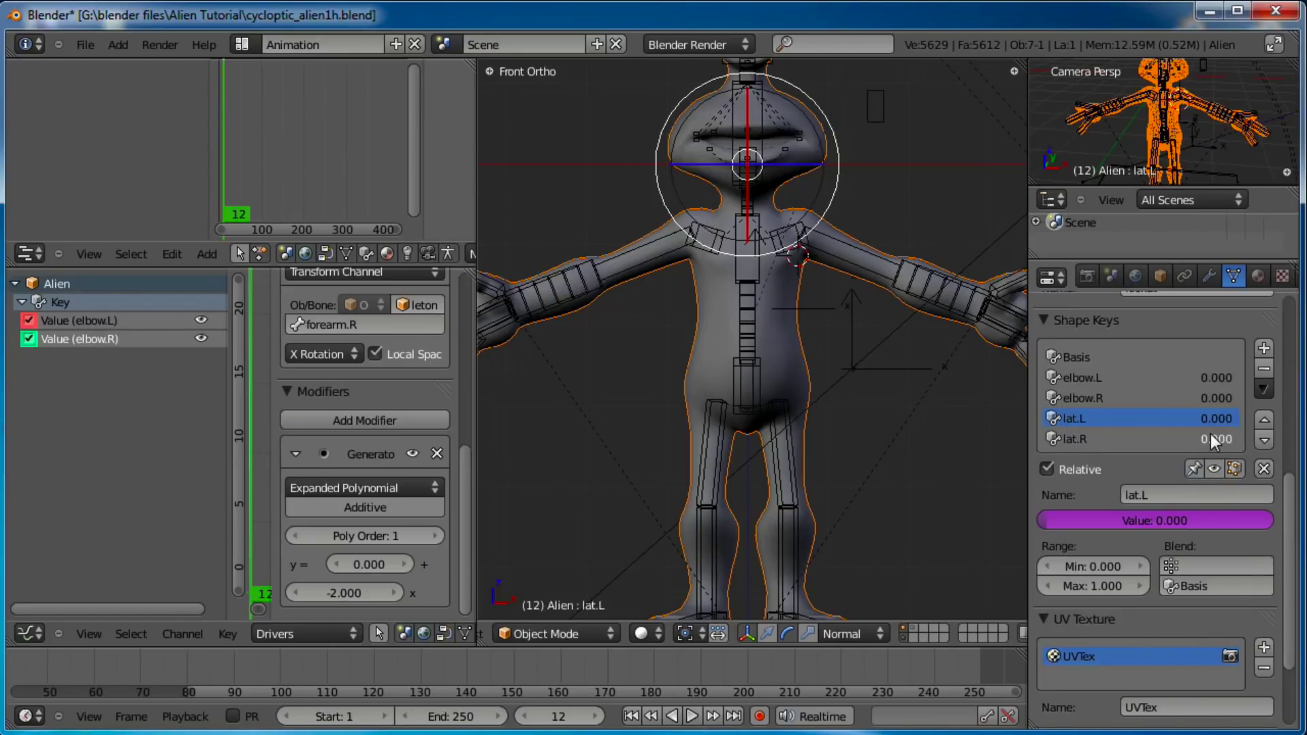
Step: Paste the copied elbow.L driver onto the lat.R shape key's value
click(1157, 439)
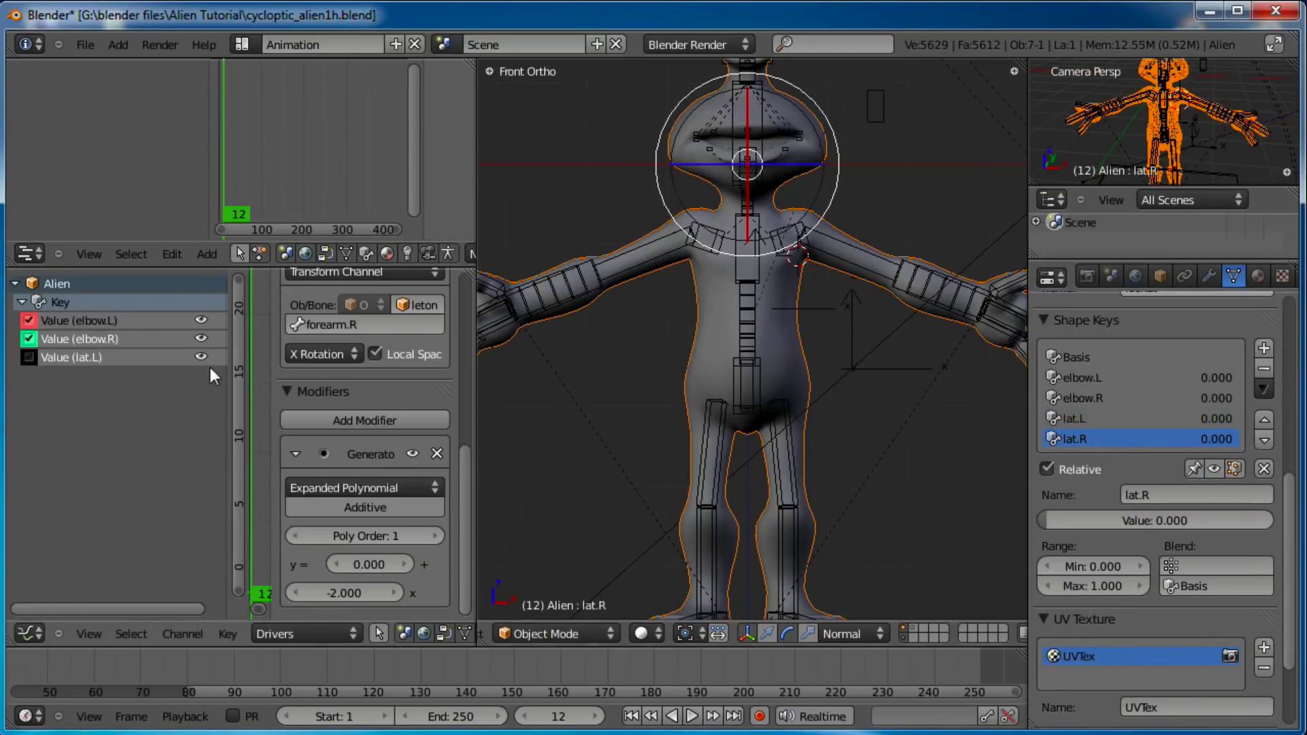
right_click(1211, 440)
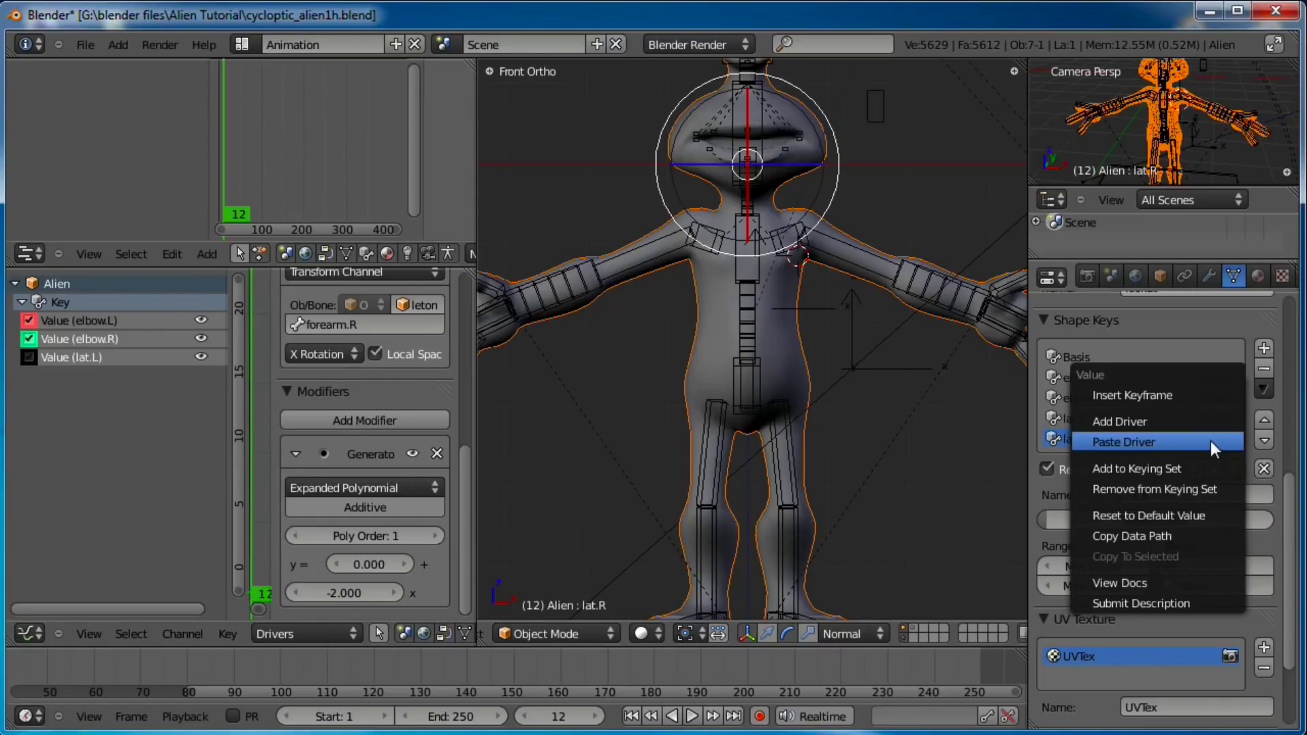
click(1210, 439)
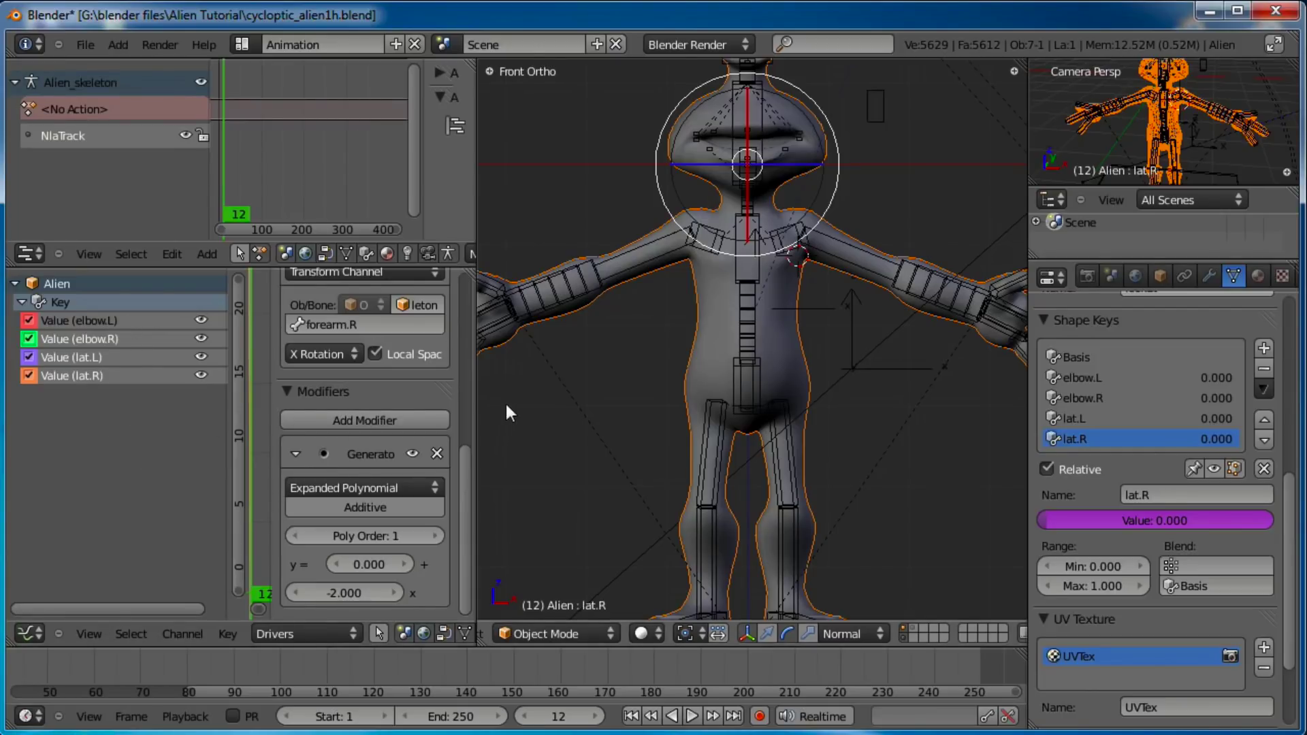
Step: Widen the driver settings area and select the lat.L driver
drag(474, 392, 533, 386)
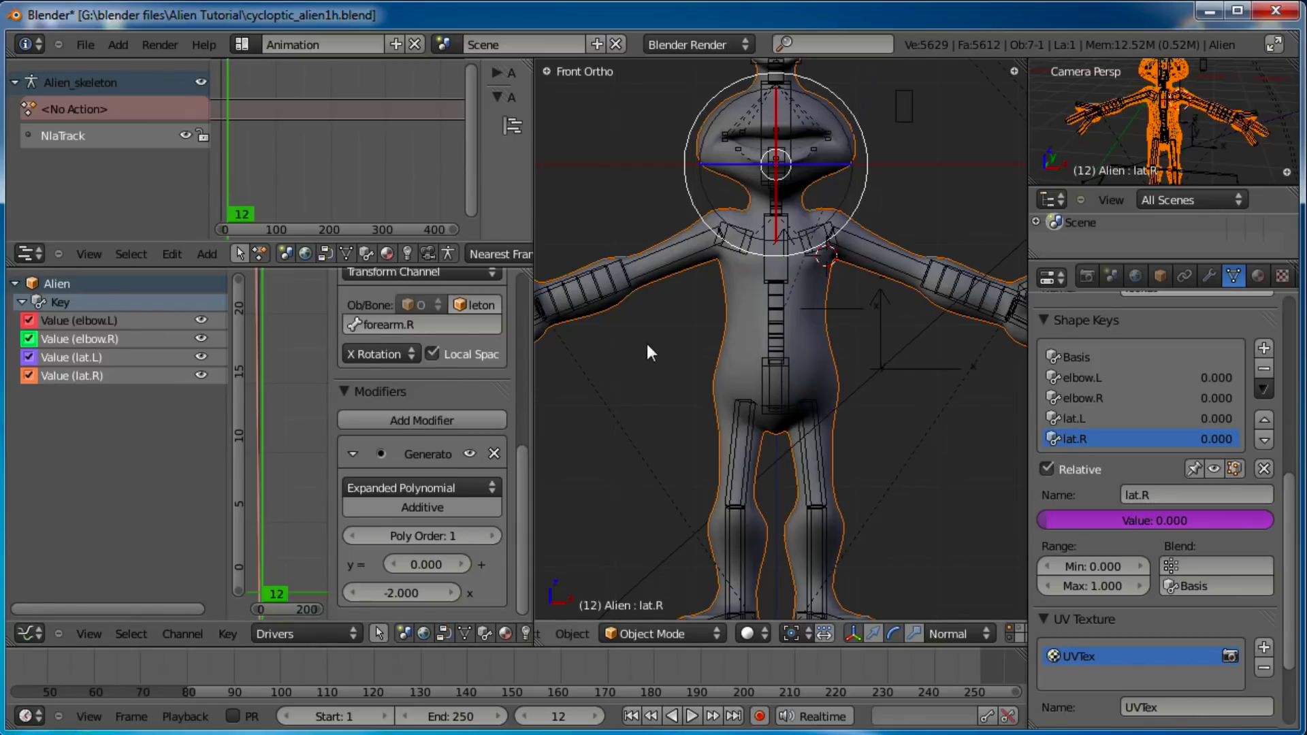
scroll(439, 391, up, 2)
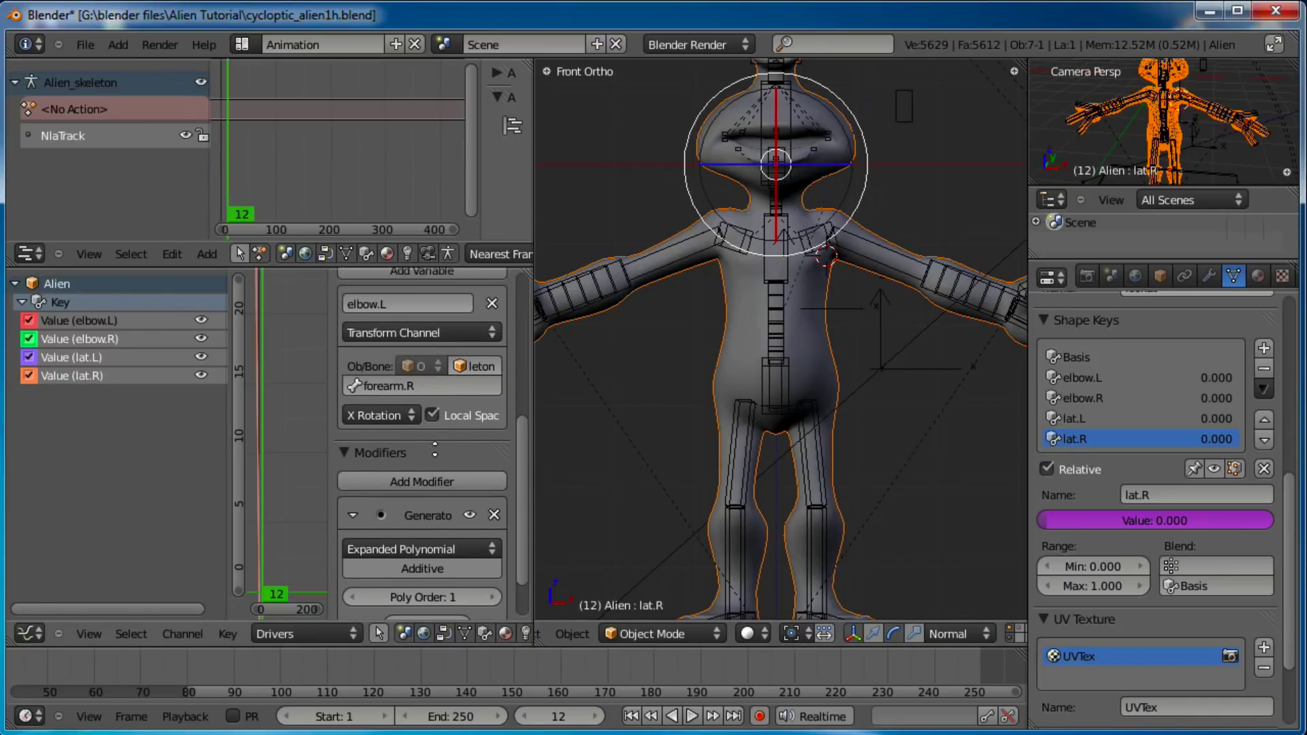
click(75, 355)
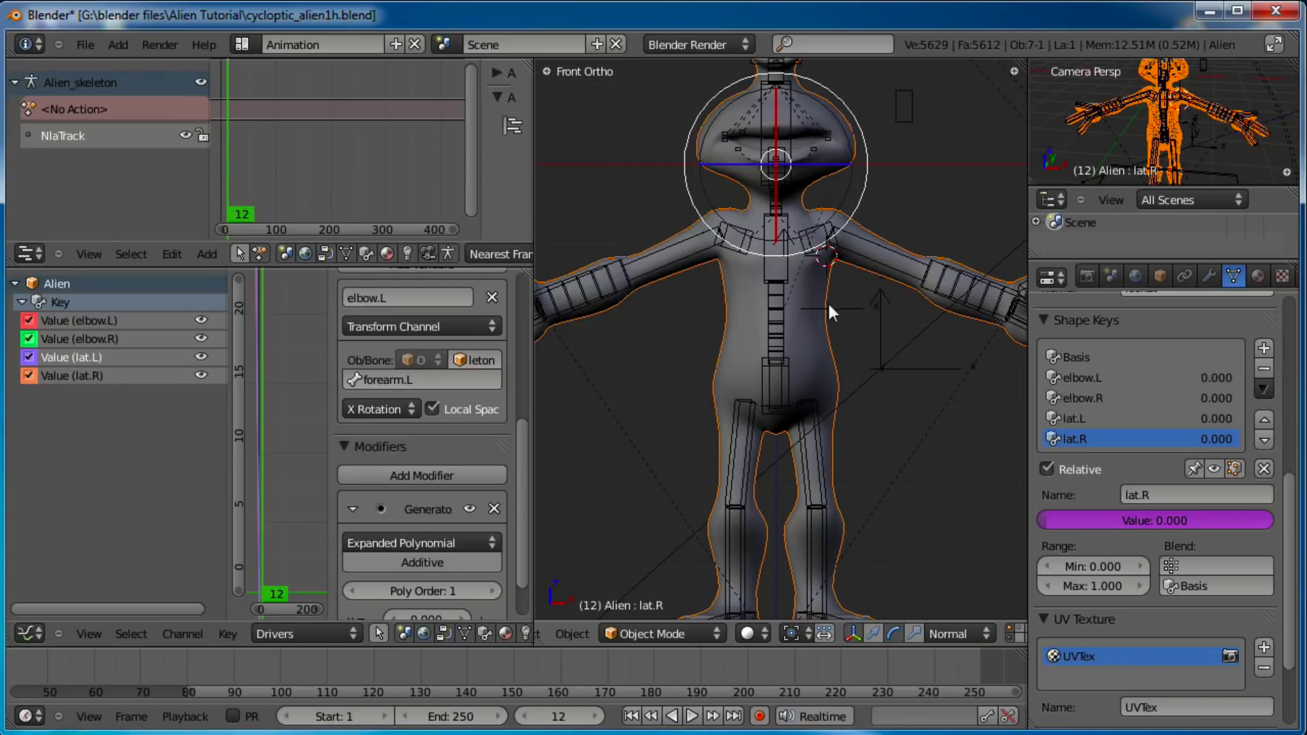
Step: Temporarily display the armature's bone axes to examine the rotation axes of upperarm.L and upperarm.R, and deselect the bones
shift+middle_drag(855, 310, 788, 337)
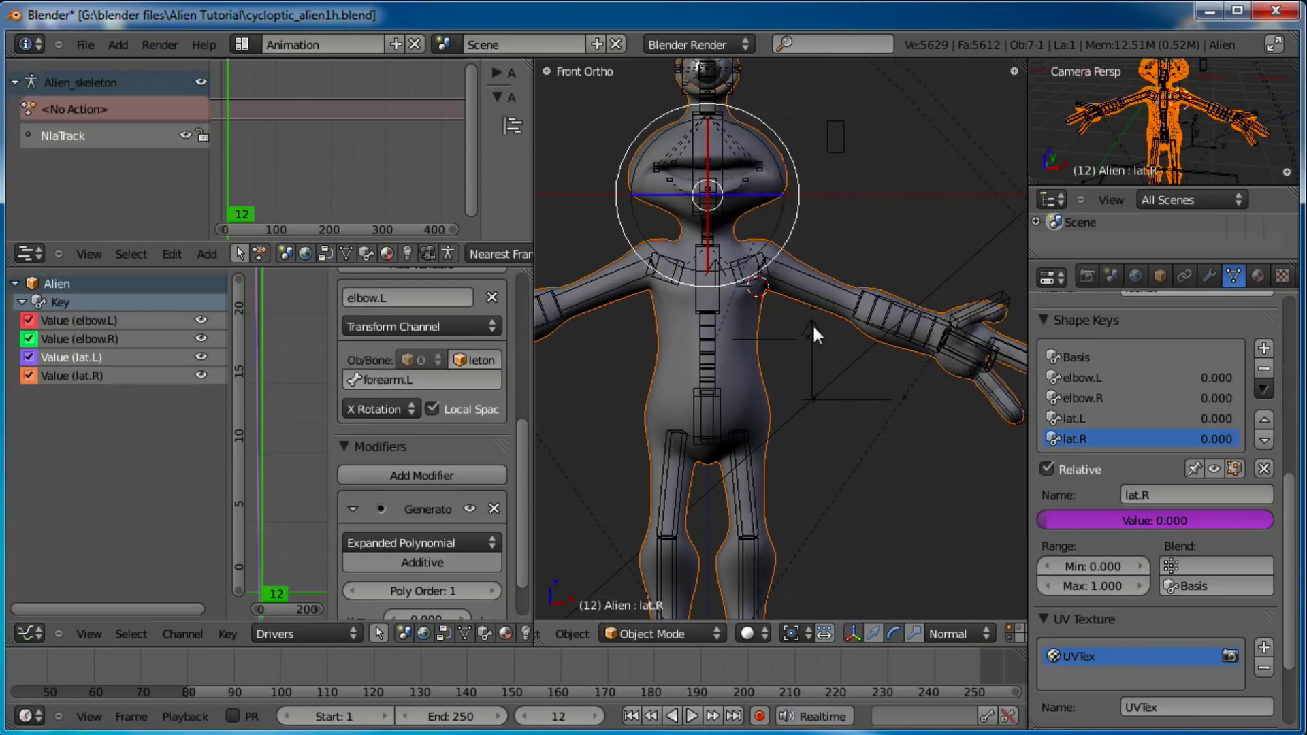
scroll(770, 317, up, 1)
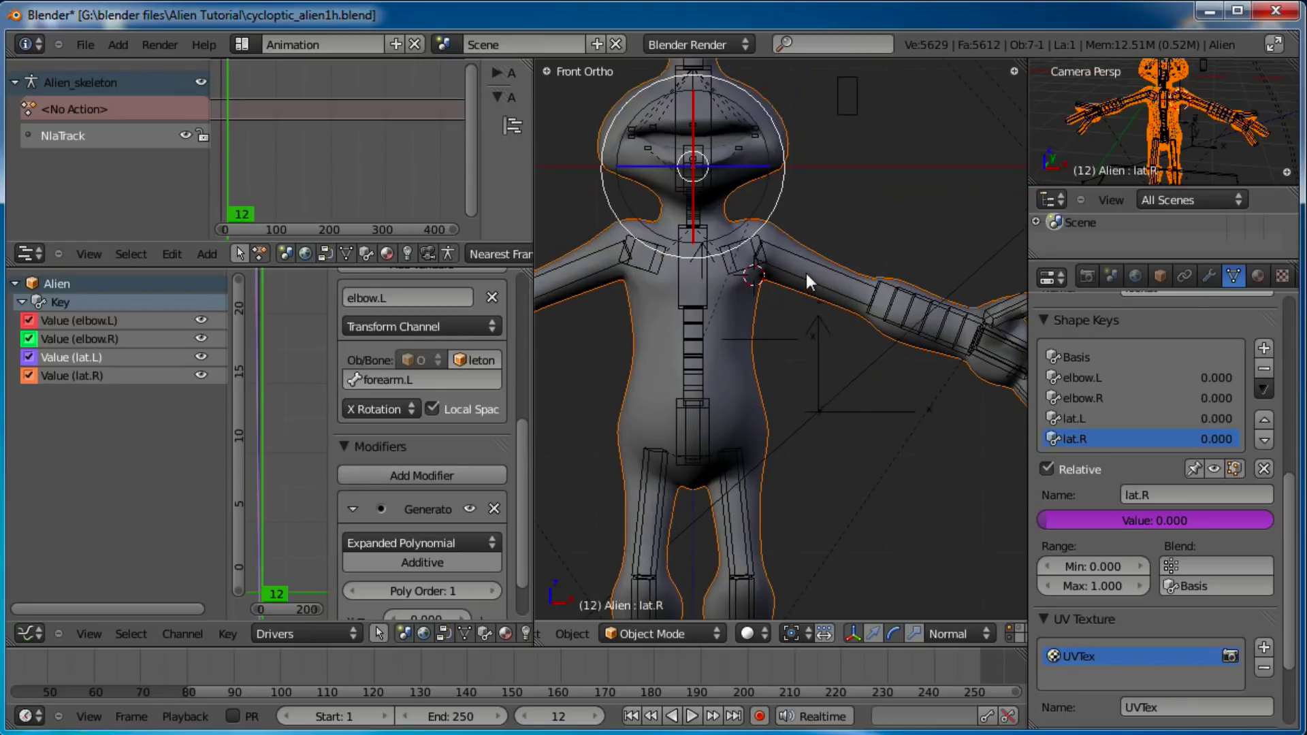
right_click(806, 272)
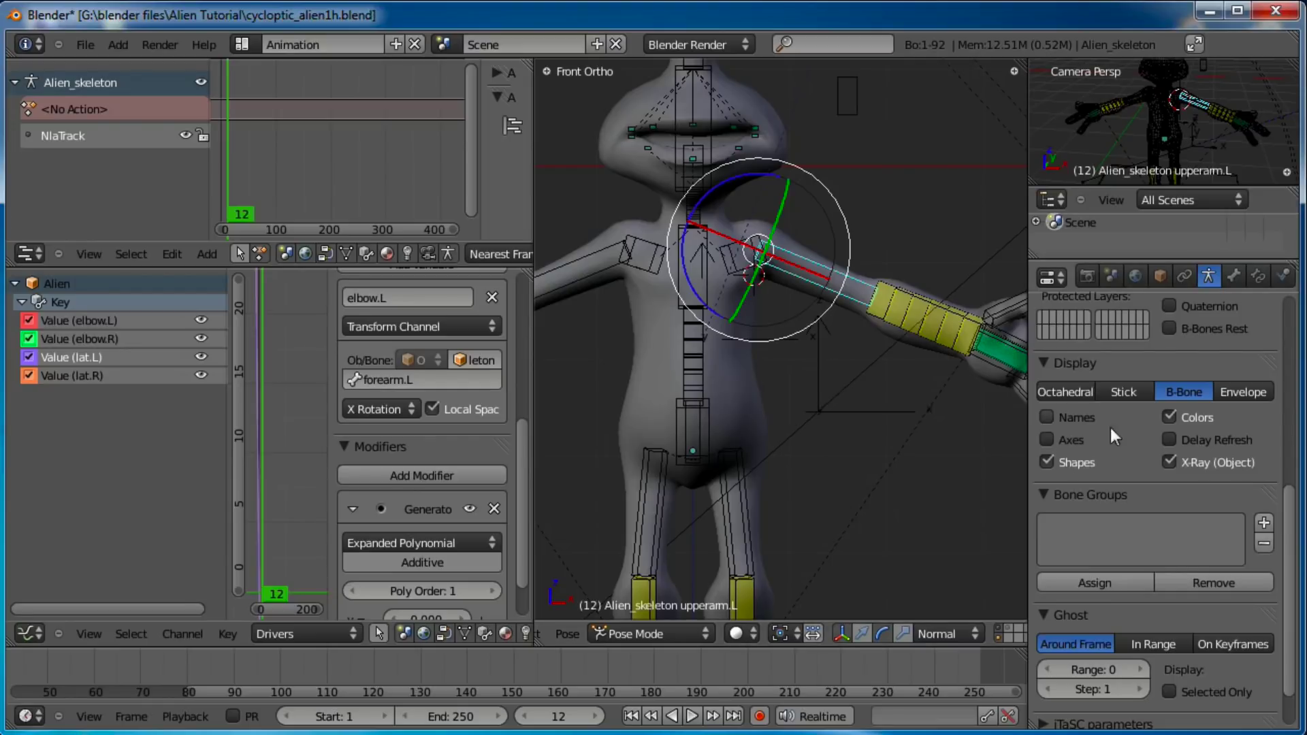
click(1046, 439)
middle_drag(987, 408, 773, 357)
scroll(774, 358, up, 4)
shift+middle_drag(790, 291, 852, 283)
scroll(802, 450, up, 6)
scroll(797, 271, down, 4)
right_click(714, 348)
click(1047, 439)
scroll(815, 326, down, 4)
key(KP_1)
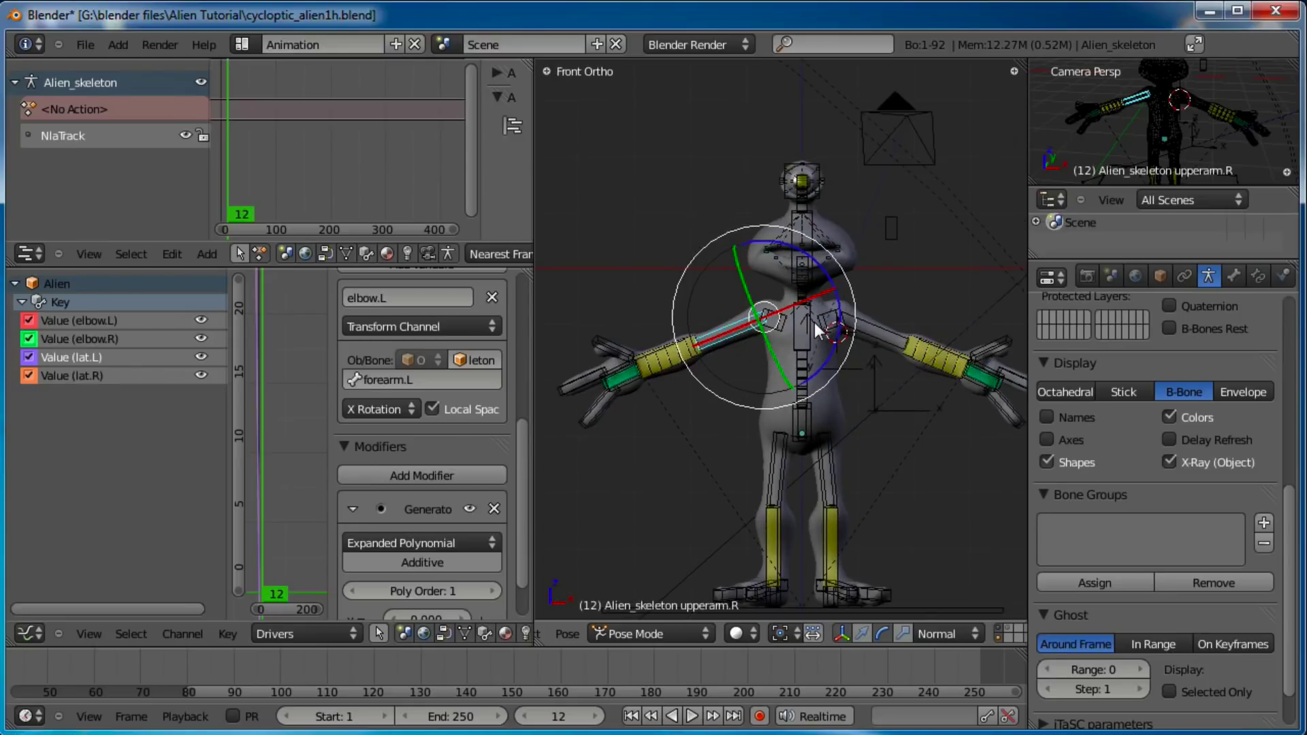
key(a)
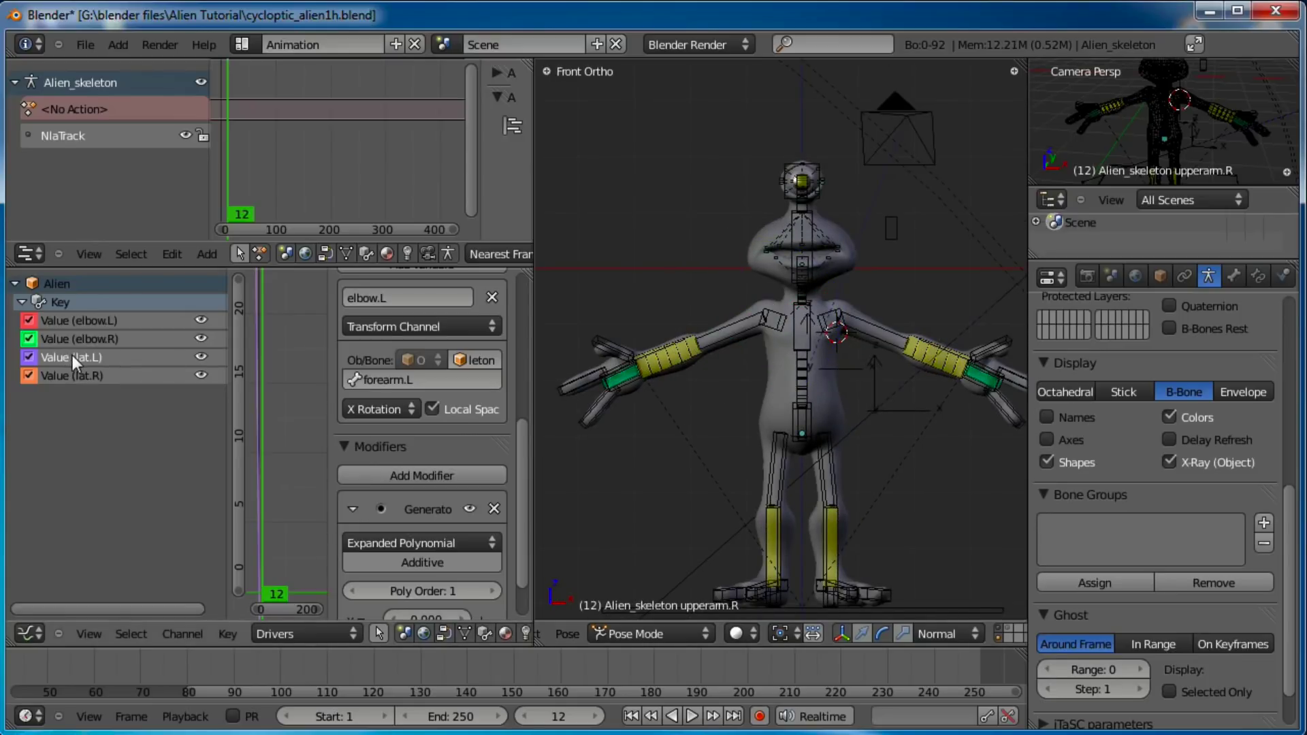
Step: Set the lat.L driver variable to the Z Rotation of the upperarm.L bone
click(398, 407)
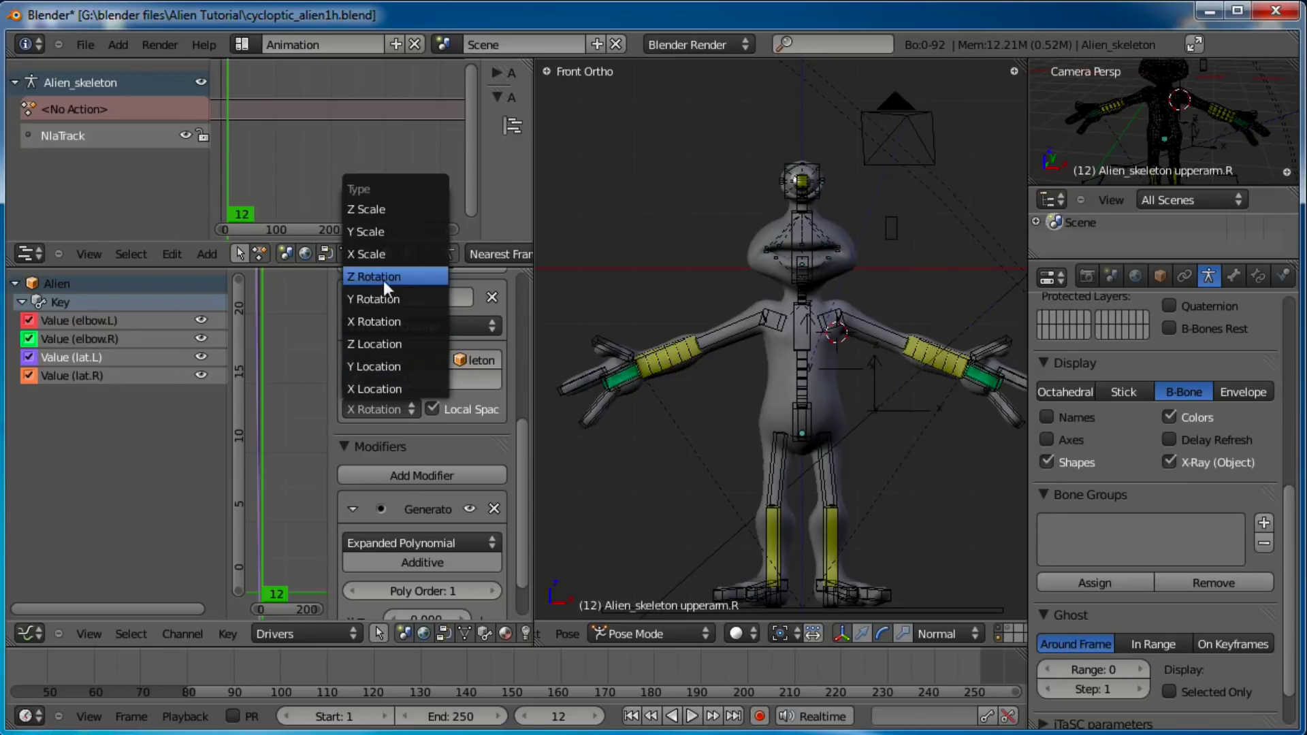
click(381, 275)
click(385, 383)
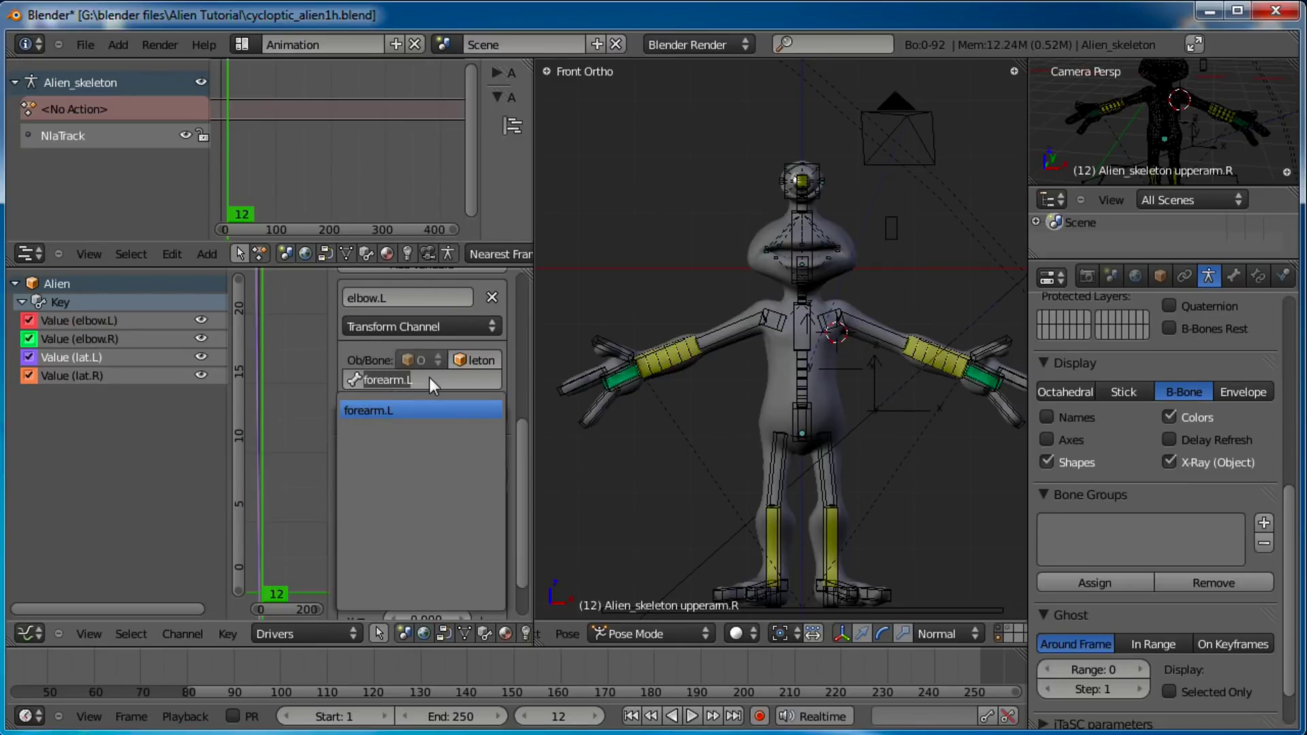
text(up)
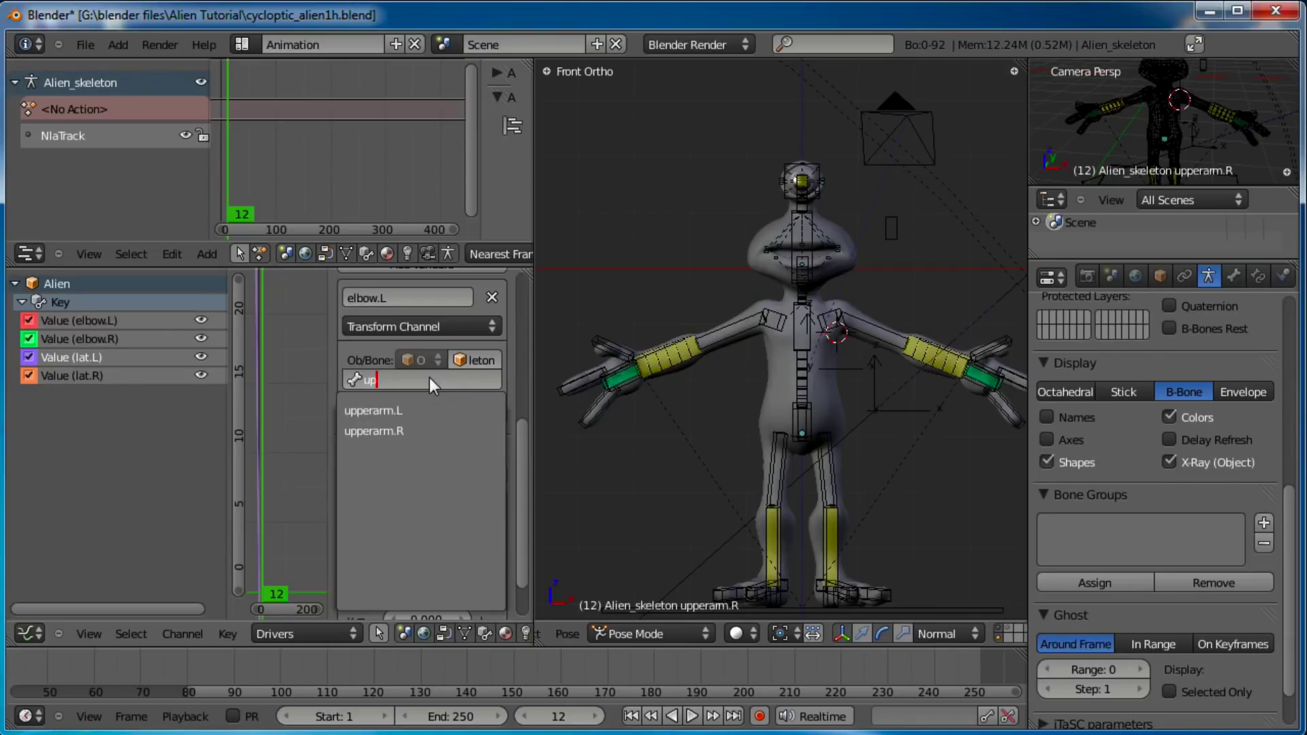
click(390, 411)
scroll(426, 476, down, 2)
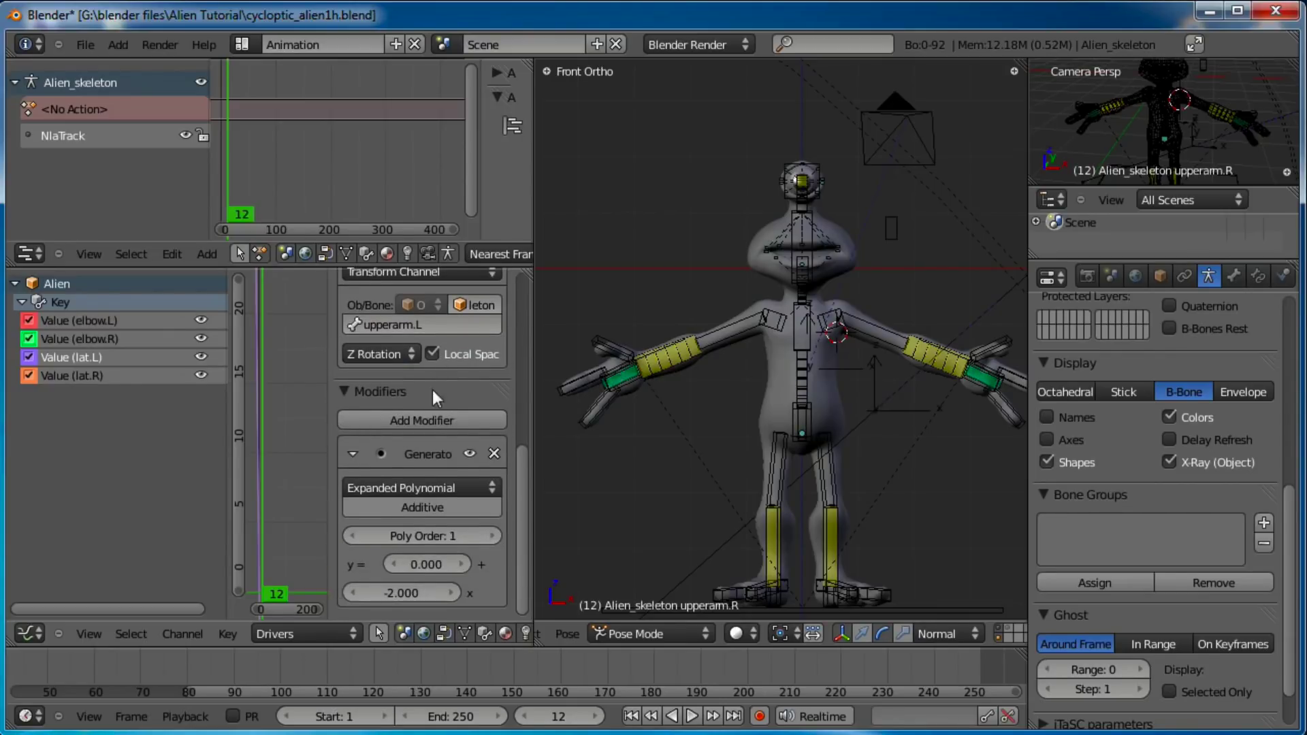
Step: Raise the IK_hand.L bone to about head height in front view to test the lat.L driver
shift+middle_drag(954, 395, 895, 410)
right_click(927, 382)
scroll(934, 414, up, 2)
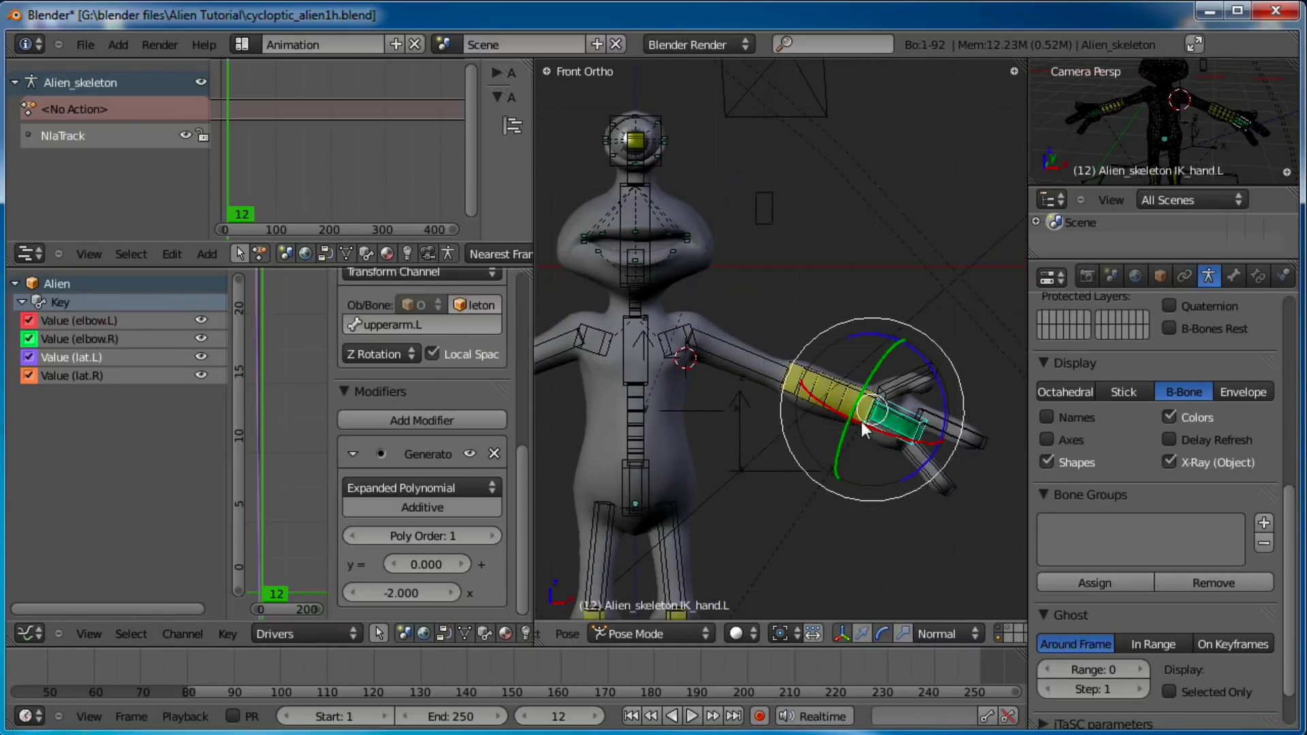
key(g)
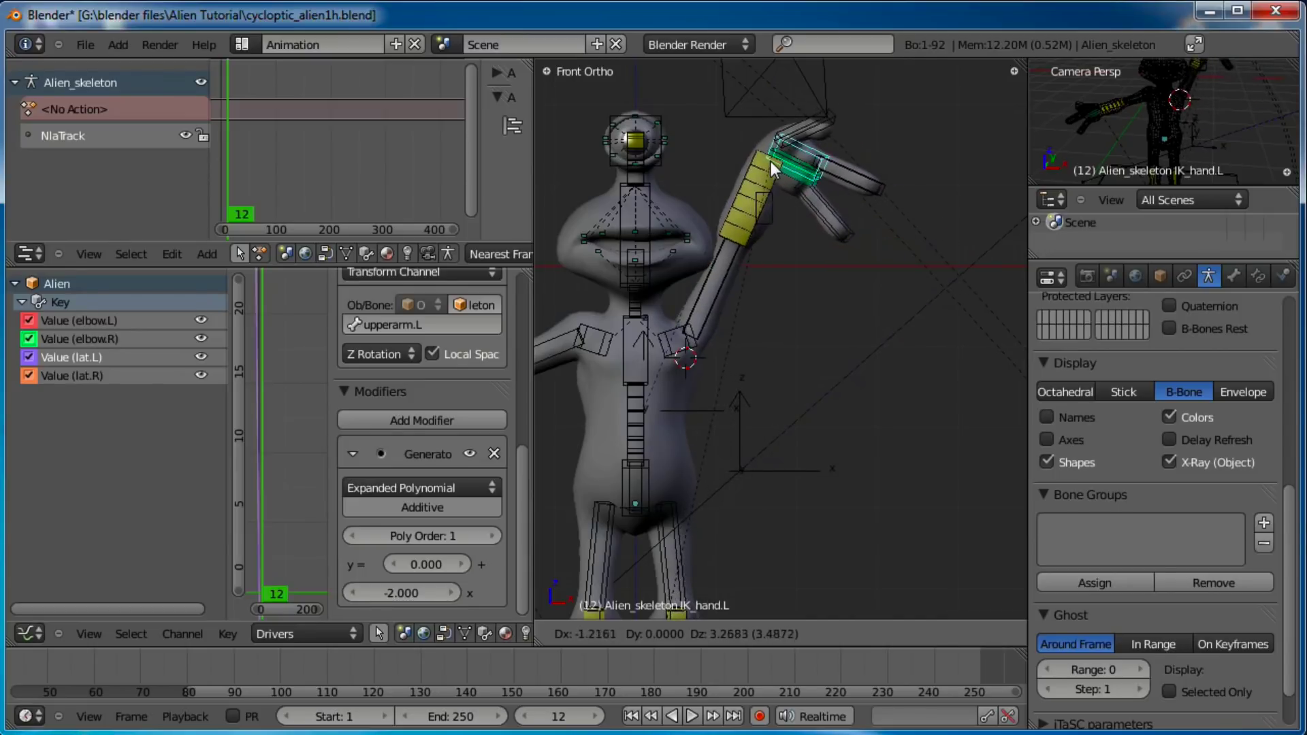
click(769, 161)
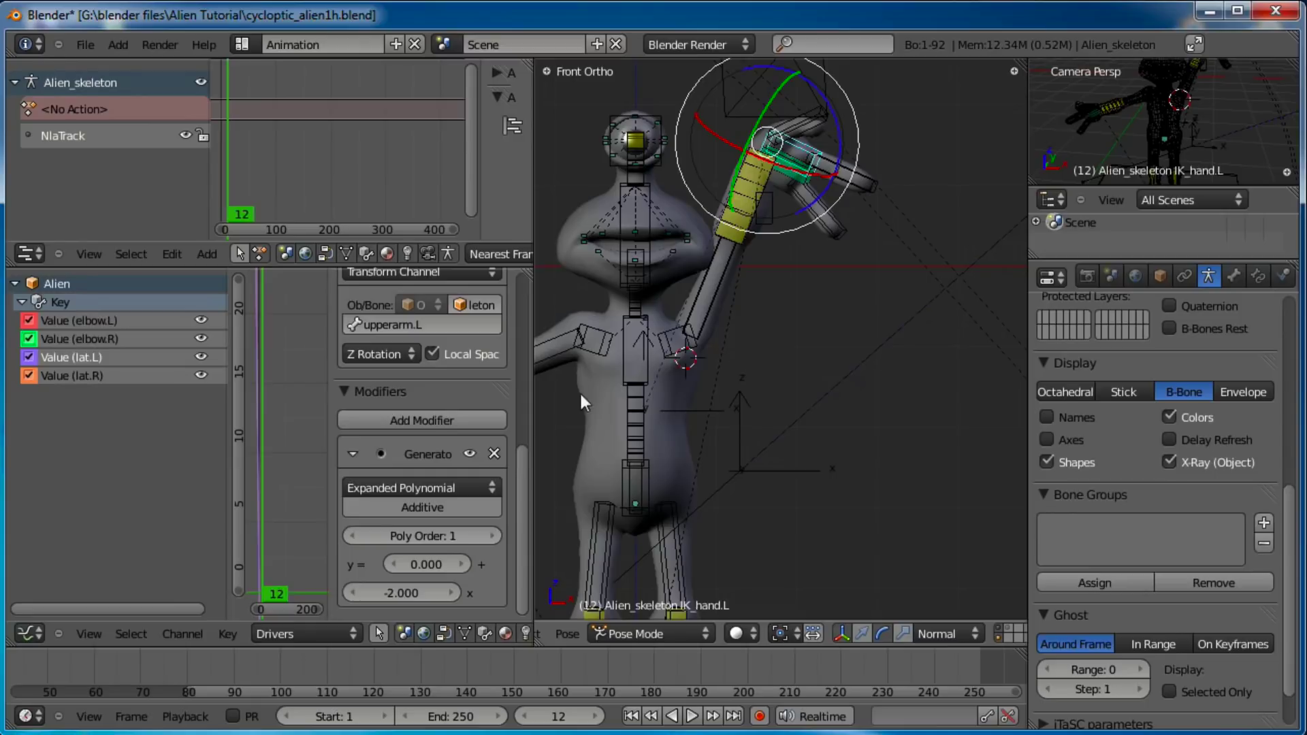
key(g)
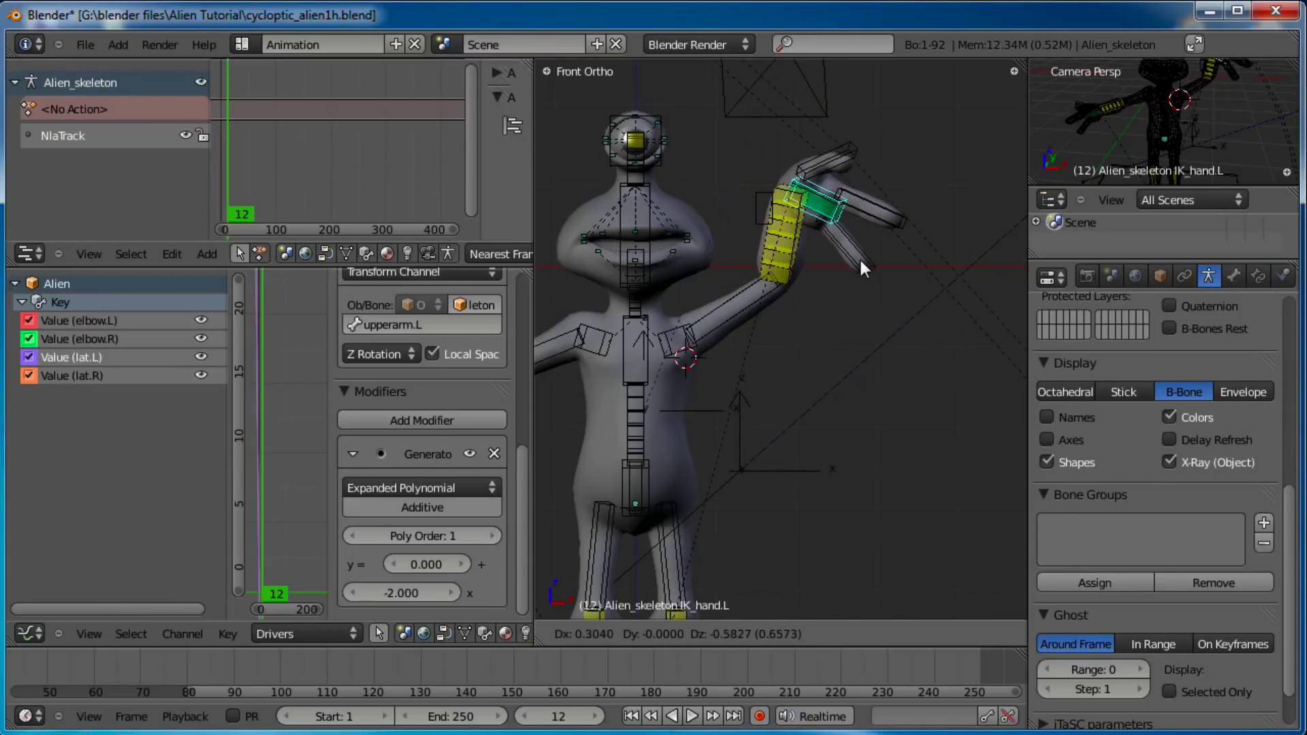
right_click(891, 353)
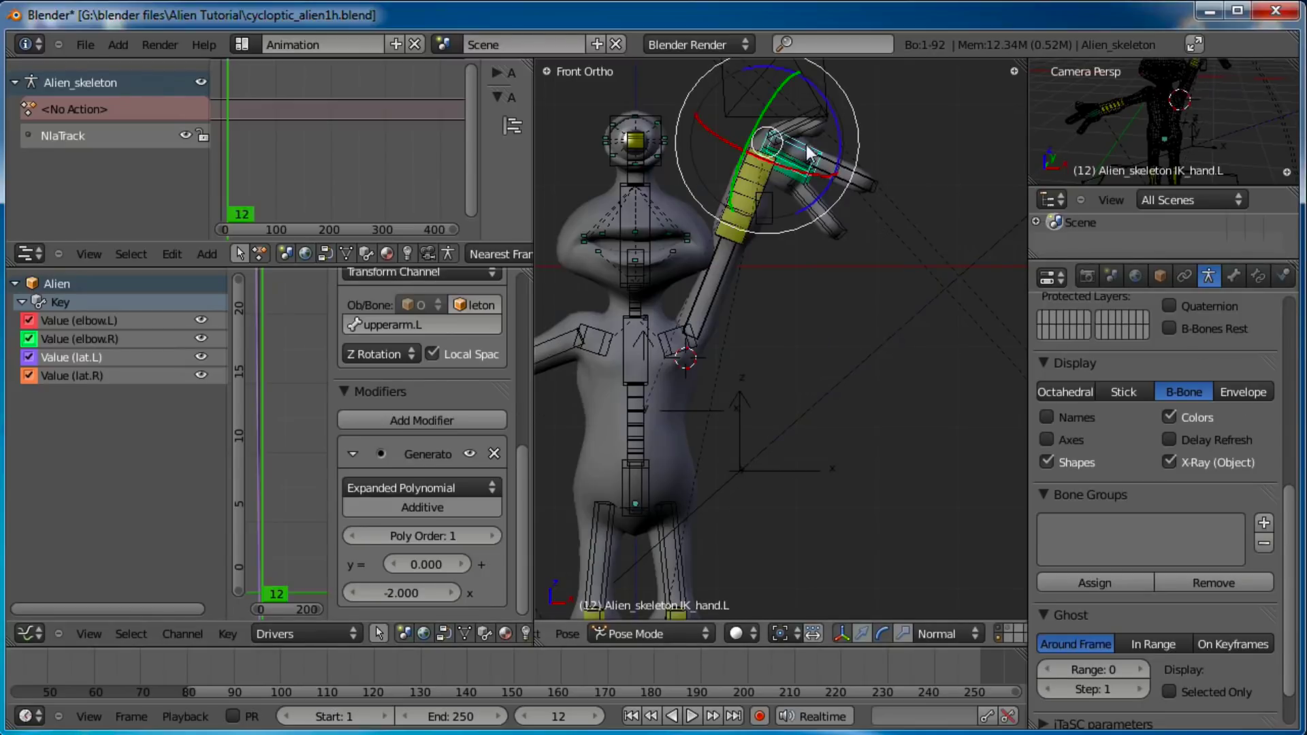
shift+middle_drag(777, 407, 872, 384)
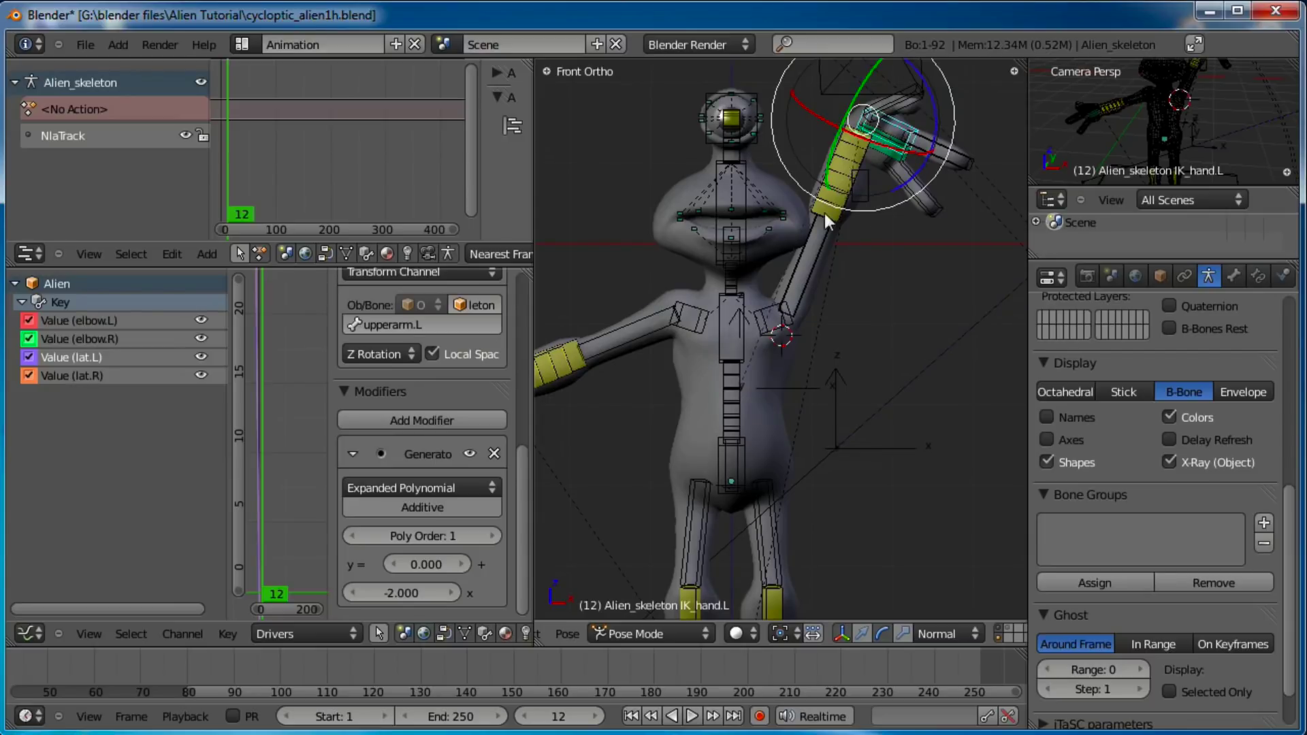
Step: Set the lat.R driver variable to the Z Rotation of the upperarm.R bone
click(72, 374)
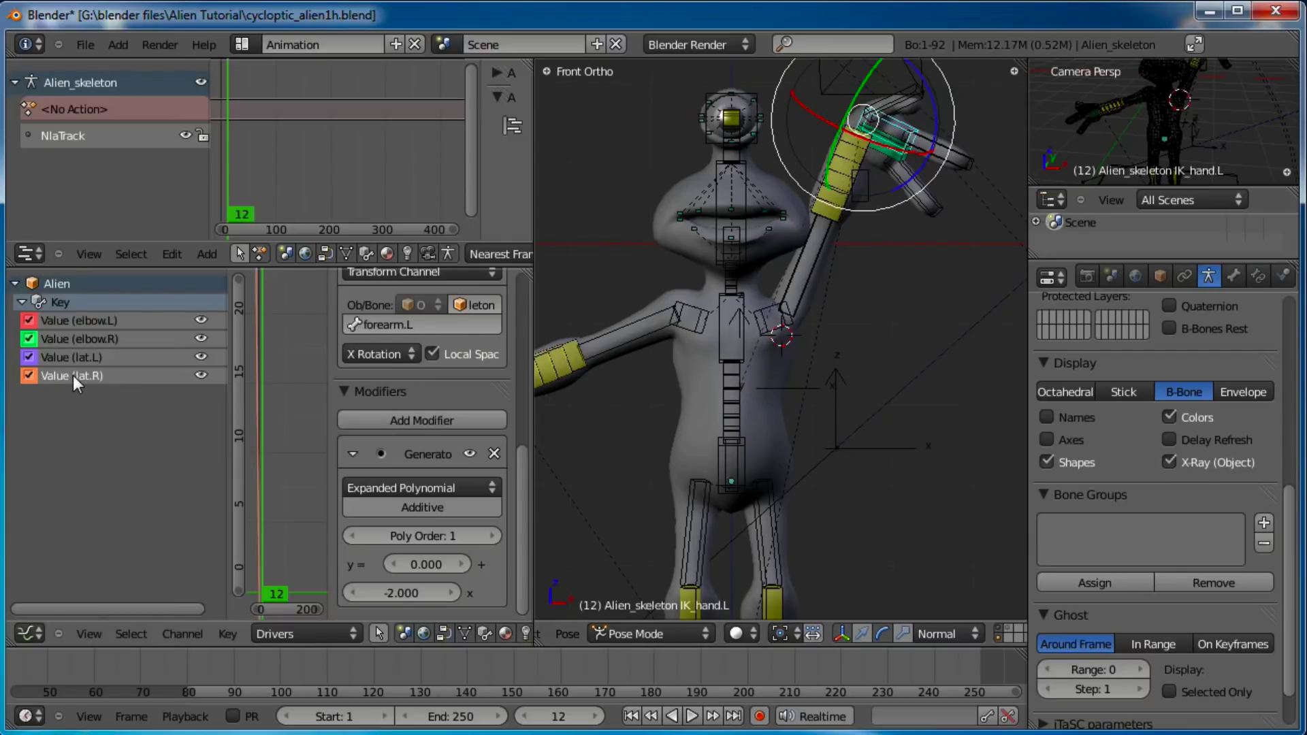
click(362, 327)
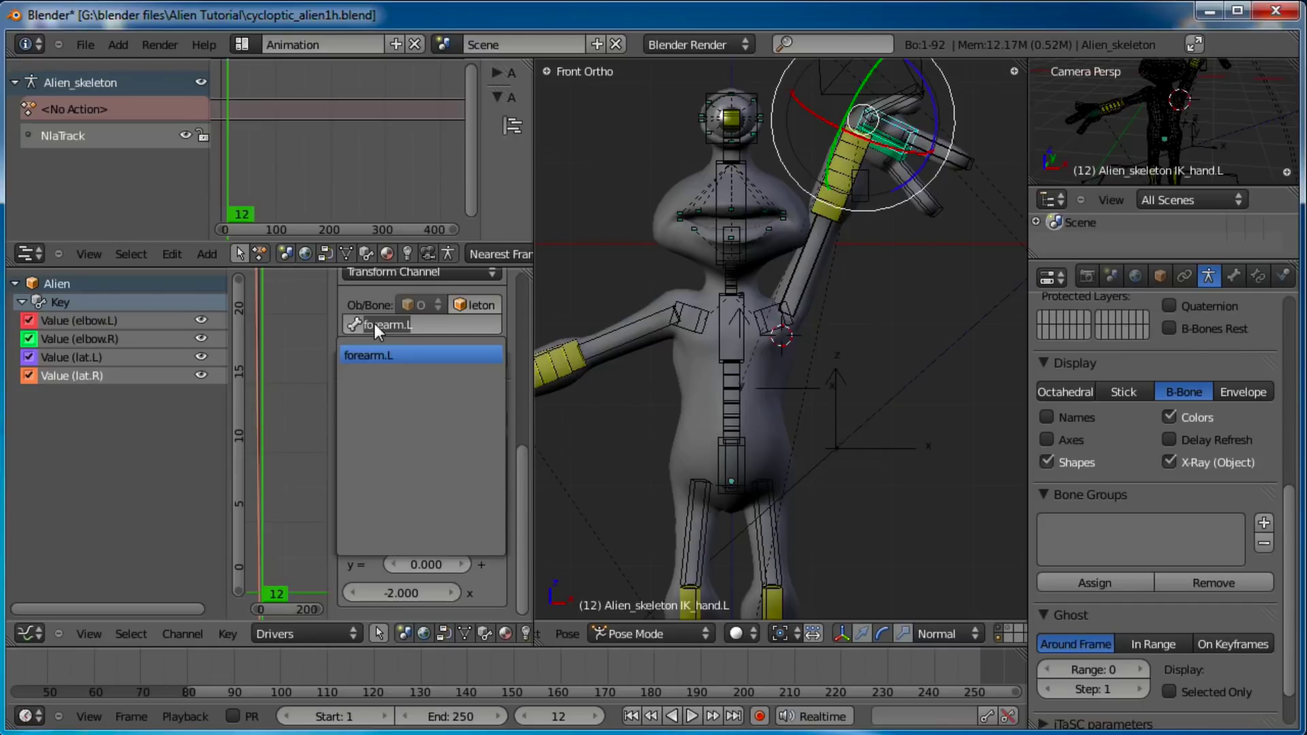
text(up)
key(Down)
key(Down)
key(Return)
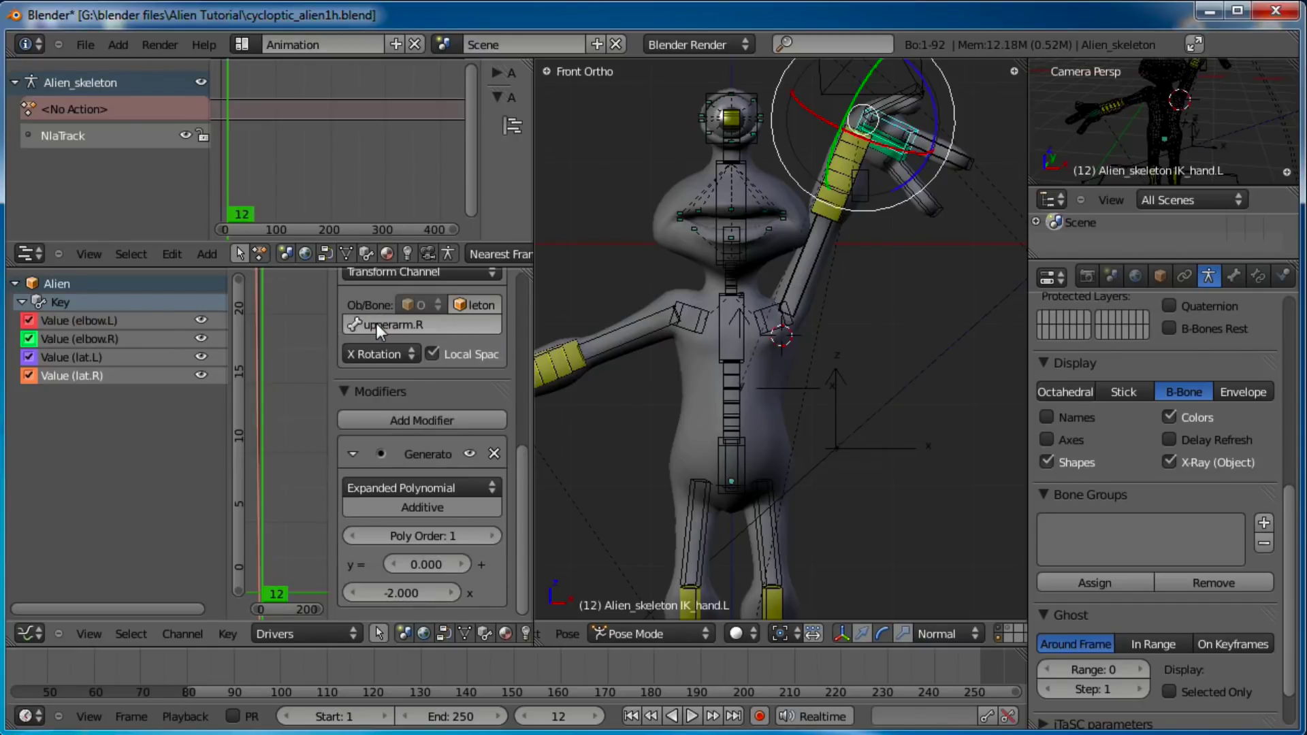
click(381, 353)
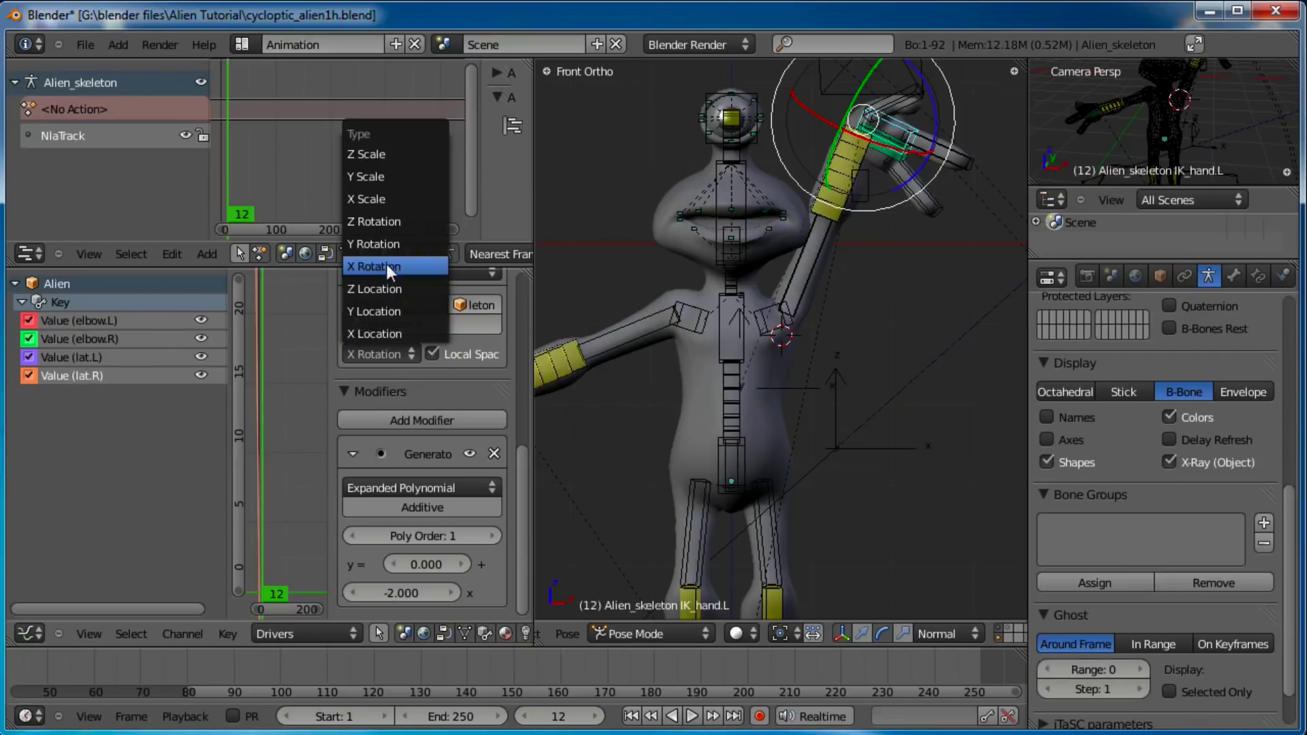
click(382, 219)
Step: Lower the IK_hand.L bone in front view and raise it again to test the lat.L driver
scroll(651, 303, down, 3)
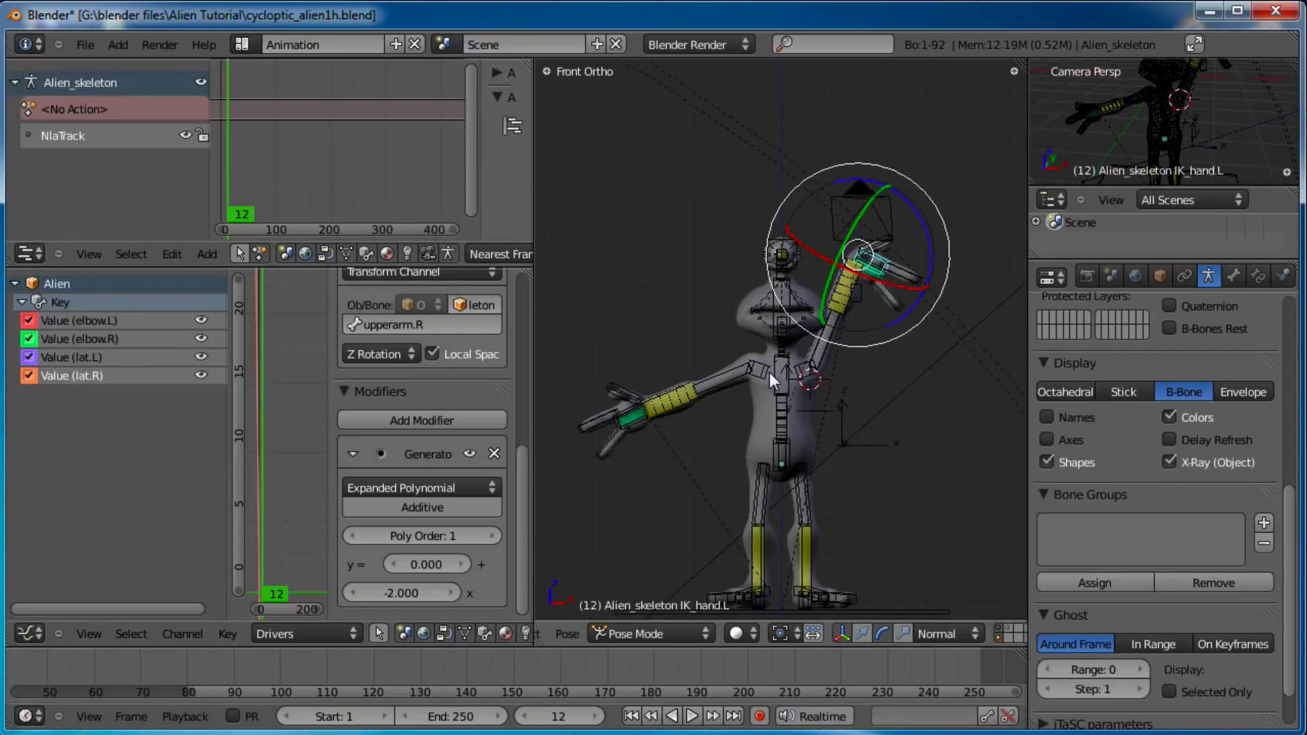
key(g)
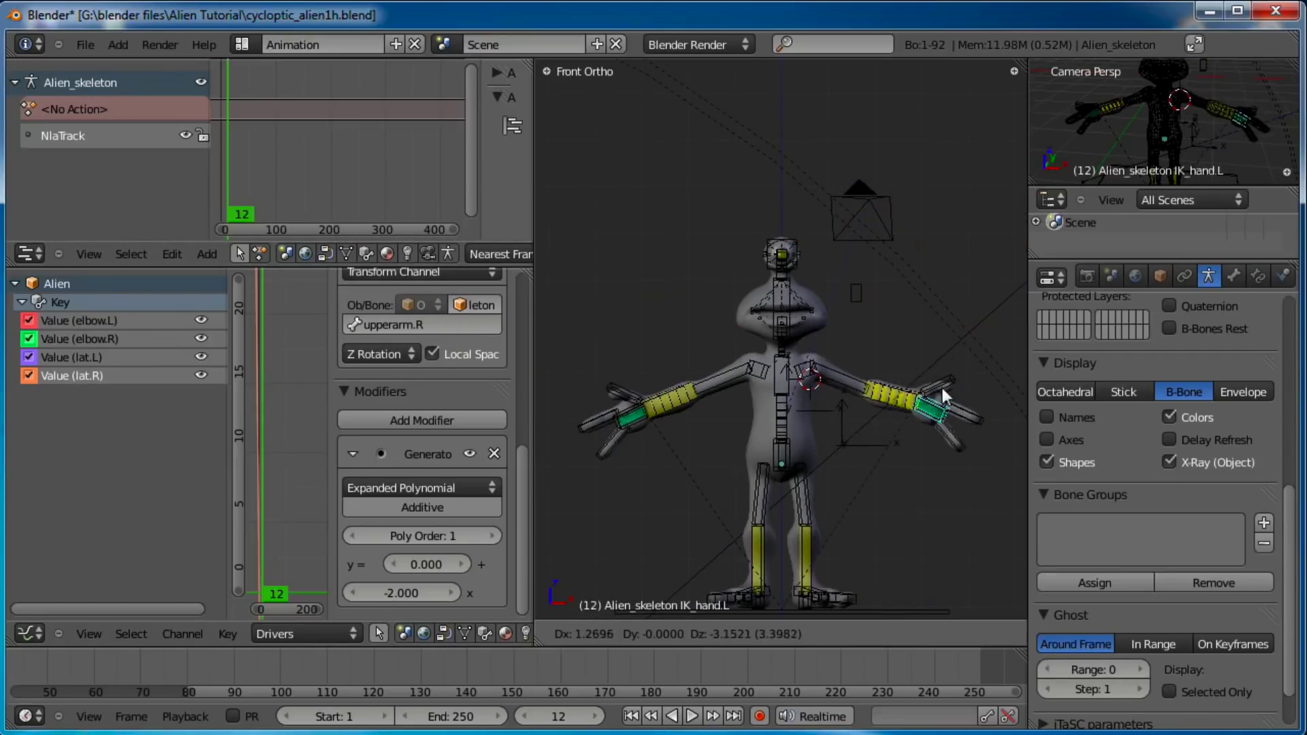
click(920, 249)
Step: Move IK_hand.L up and down in back view to check the lat.L correction, leaving the left upper arm roughly horizontal
middle_drag(932, 371, 928, 367)
key(ctrl+KP_1)
scroll(867, 345, up, 5)
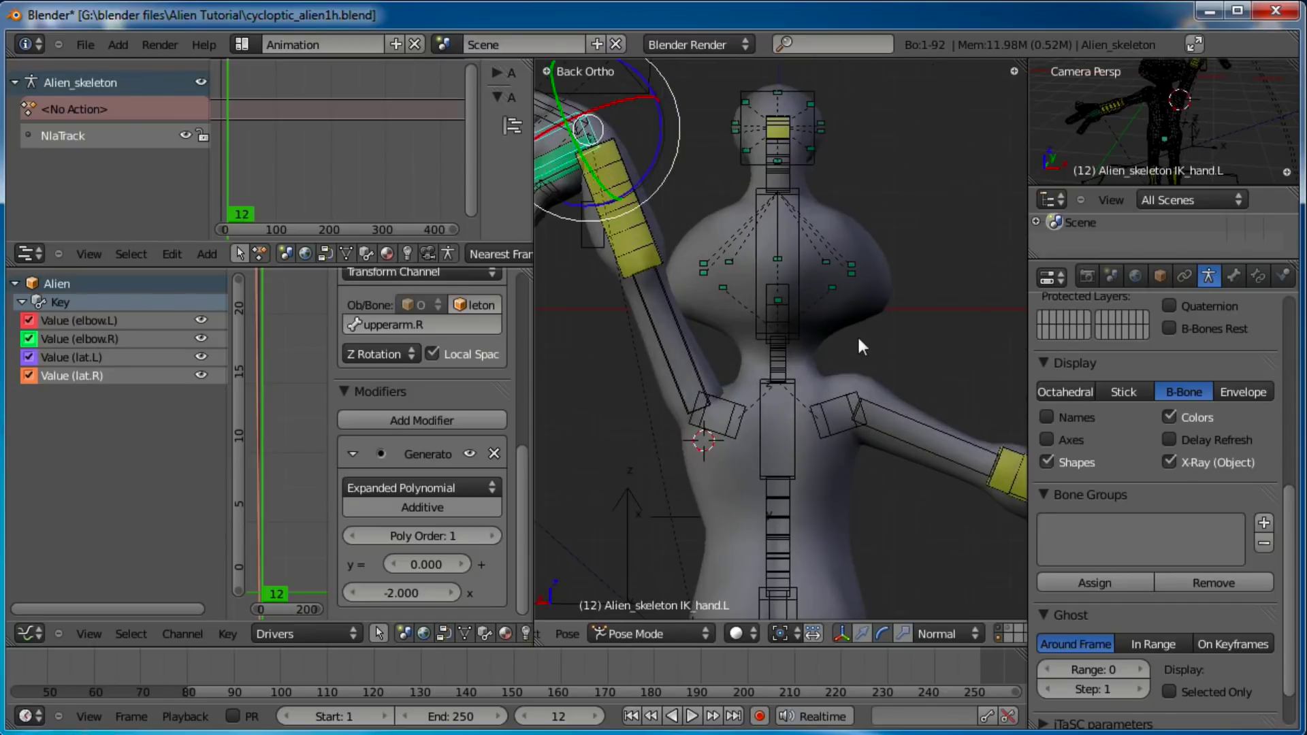
key(g)
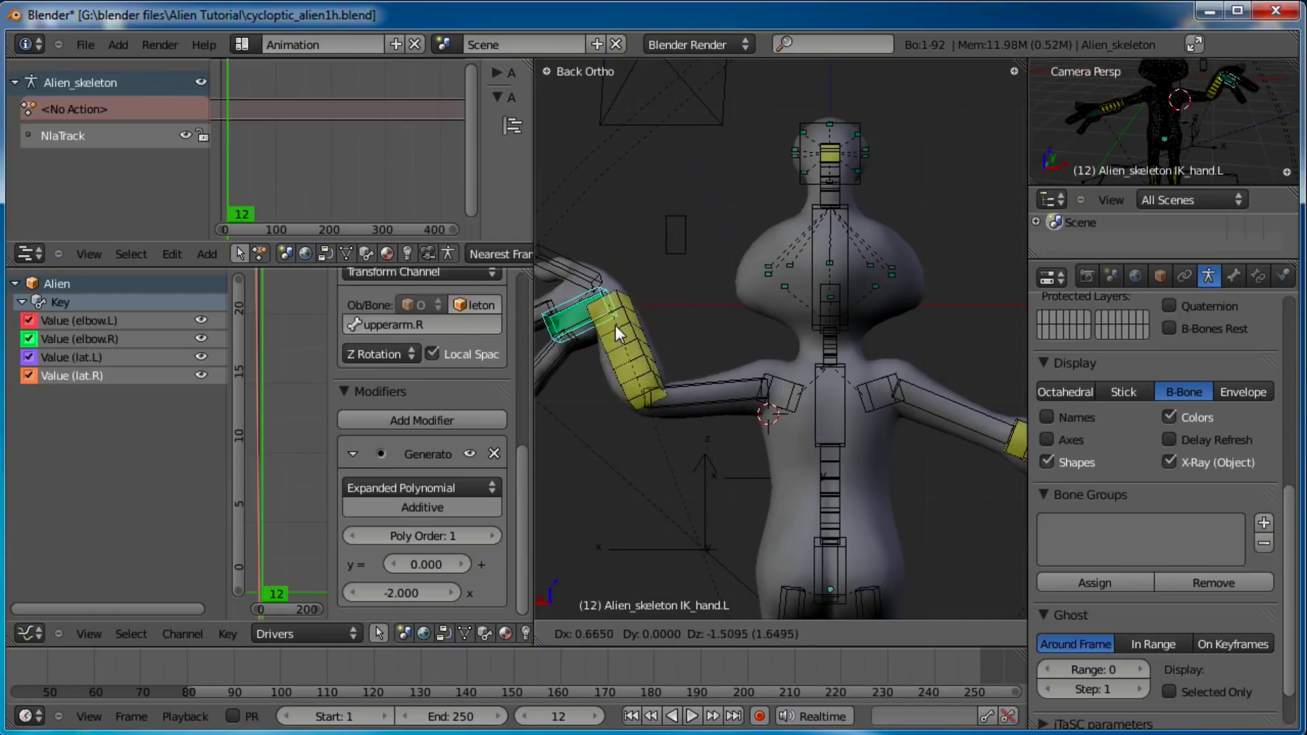
click(695, 188)
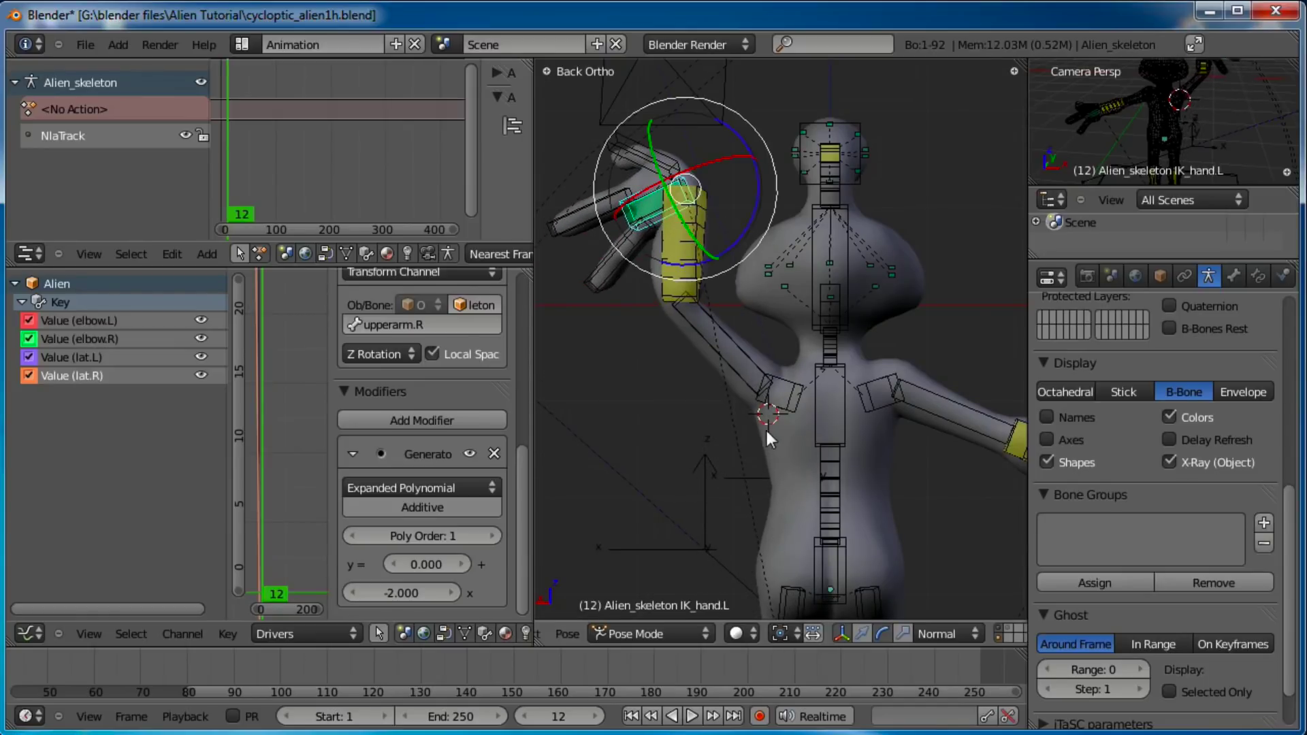
key(g)
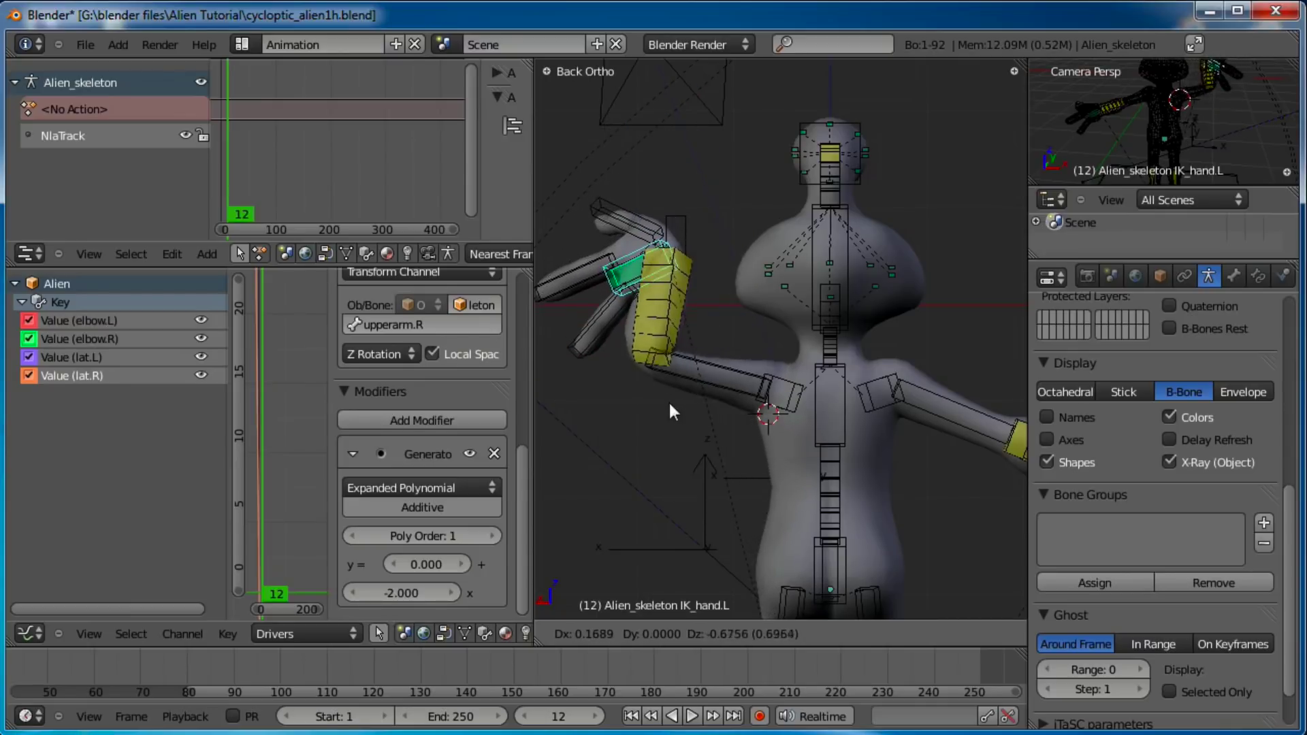
click(672, 430)
click(671, 429)
shift+middle_drag(807, 424, 763, 378)
scroll(761, 377, down, 1)
Step: Select only IK_hand.R and move it up and back down in back view to test the lat.R driver
key(a)
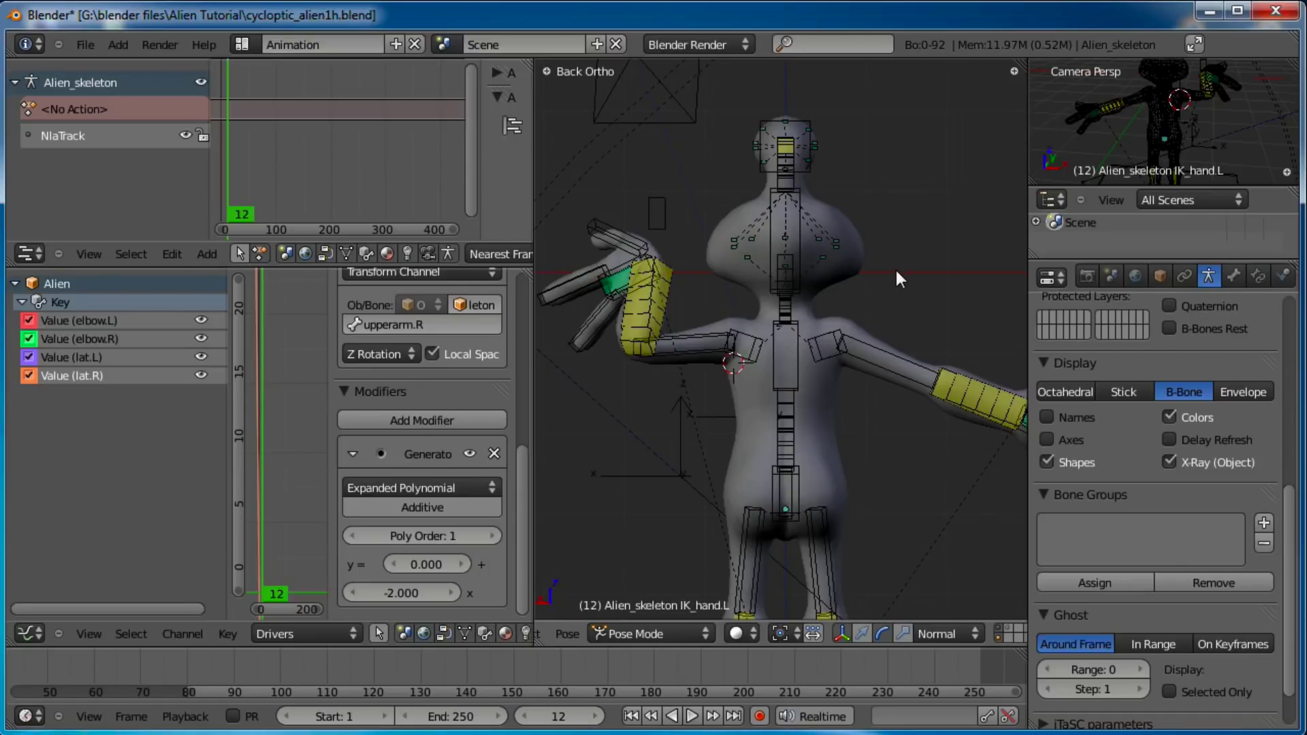
shift+middle_drag(892, 270, 838, 256)
right_click(955, 416)
key(g)
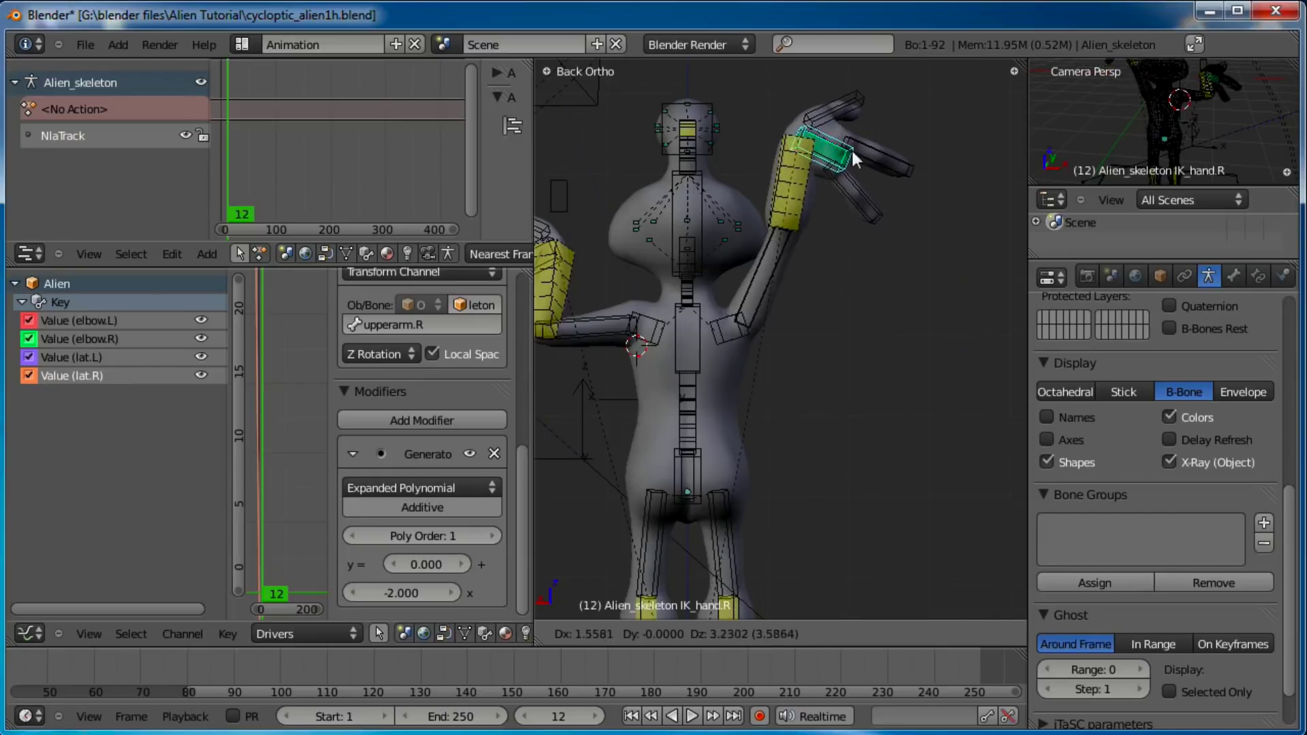
click(905, 247)
middle_drag(905, 247, 892, 378)
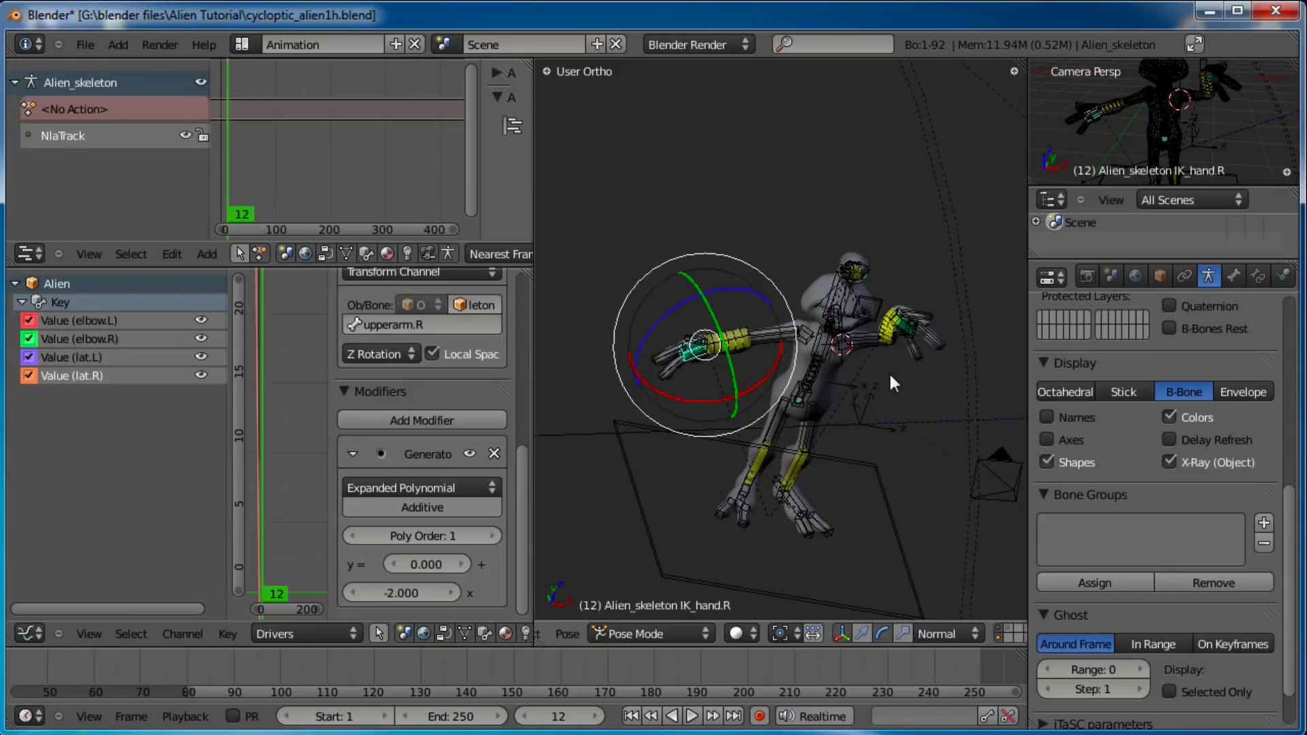
Step: Widen the 3D view and examine the alien's arms and torso from the front
key(KP_1)
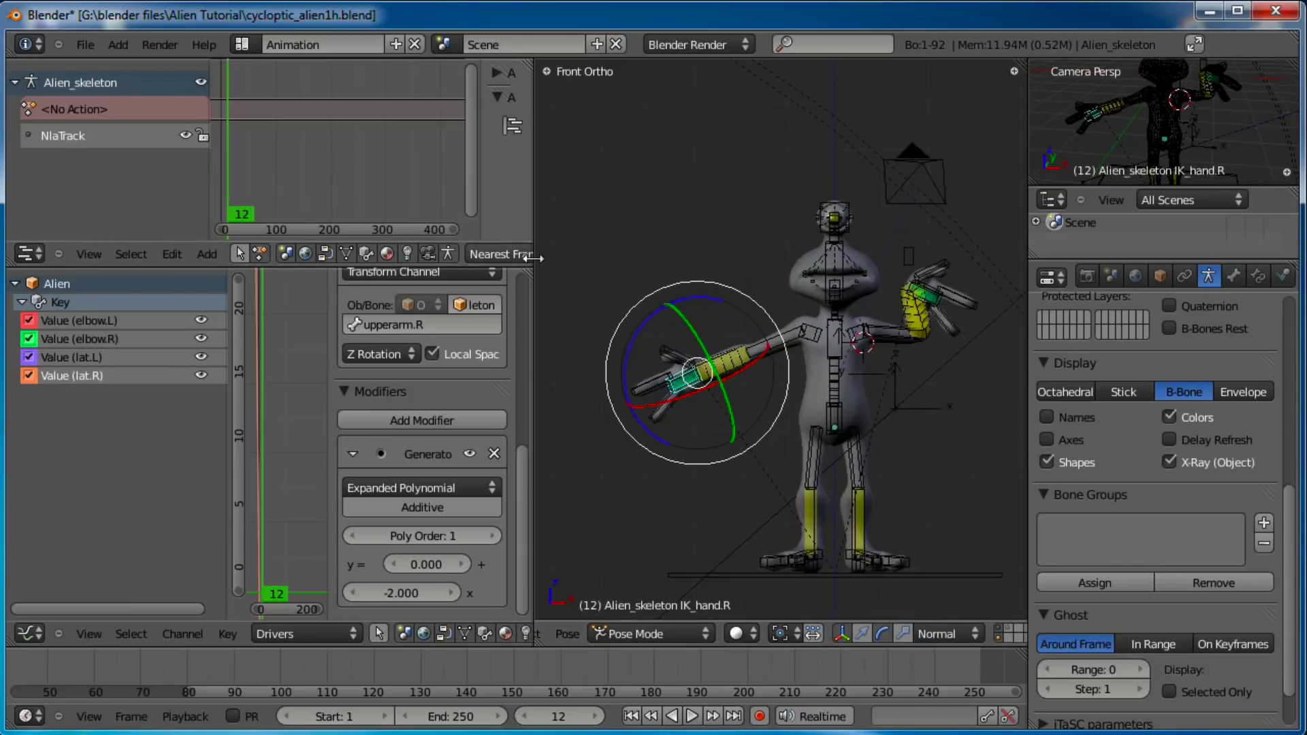
drag(534, 260, 467, 263)
scroll(893, 336, up, 1)
shift+middle_drag(884, 330, 819, 358)
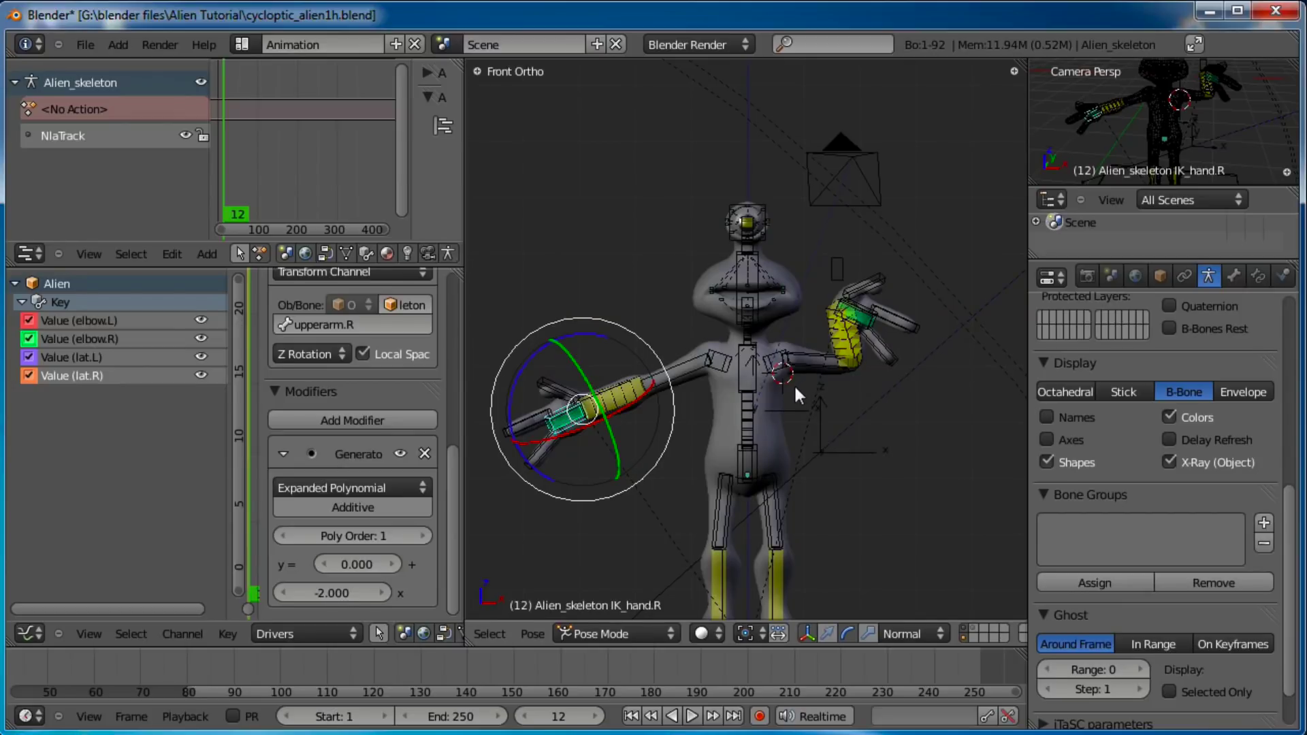
scroll(806, 383, up, 2)
middle_drag(806, 382, 848, 380)
key(KP_1)
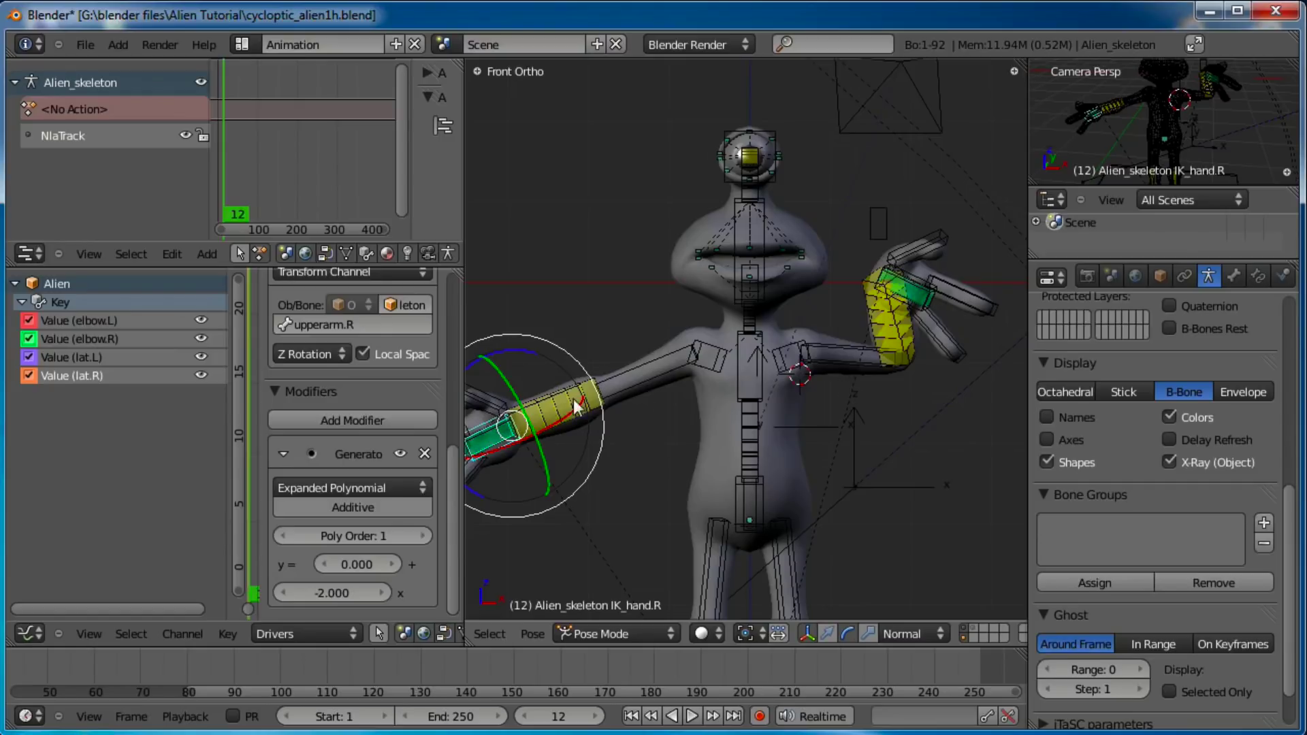
shift+middle_drag(613, 409, 776, 391)
scroll(718, 373, up, 3)
key(KP_1)
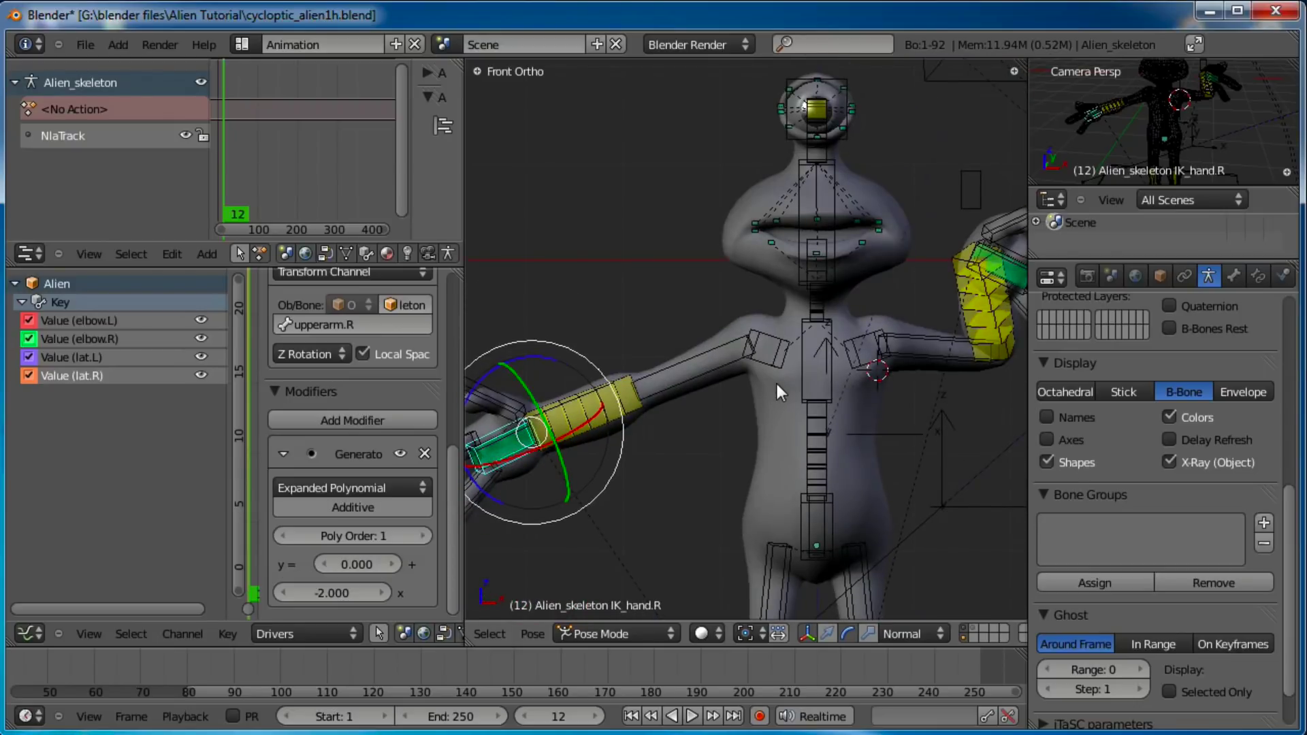
Step: Clear the location of the IK_hand.L bone and select the Alien mesh
middle_drag(712, 340, 652, 328)
shift+right_click(946, 247)
key(alt+g)
click(907, 348)
shift+middle_drag(907, 384, 874, 336)
right_click(812, 256)
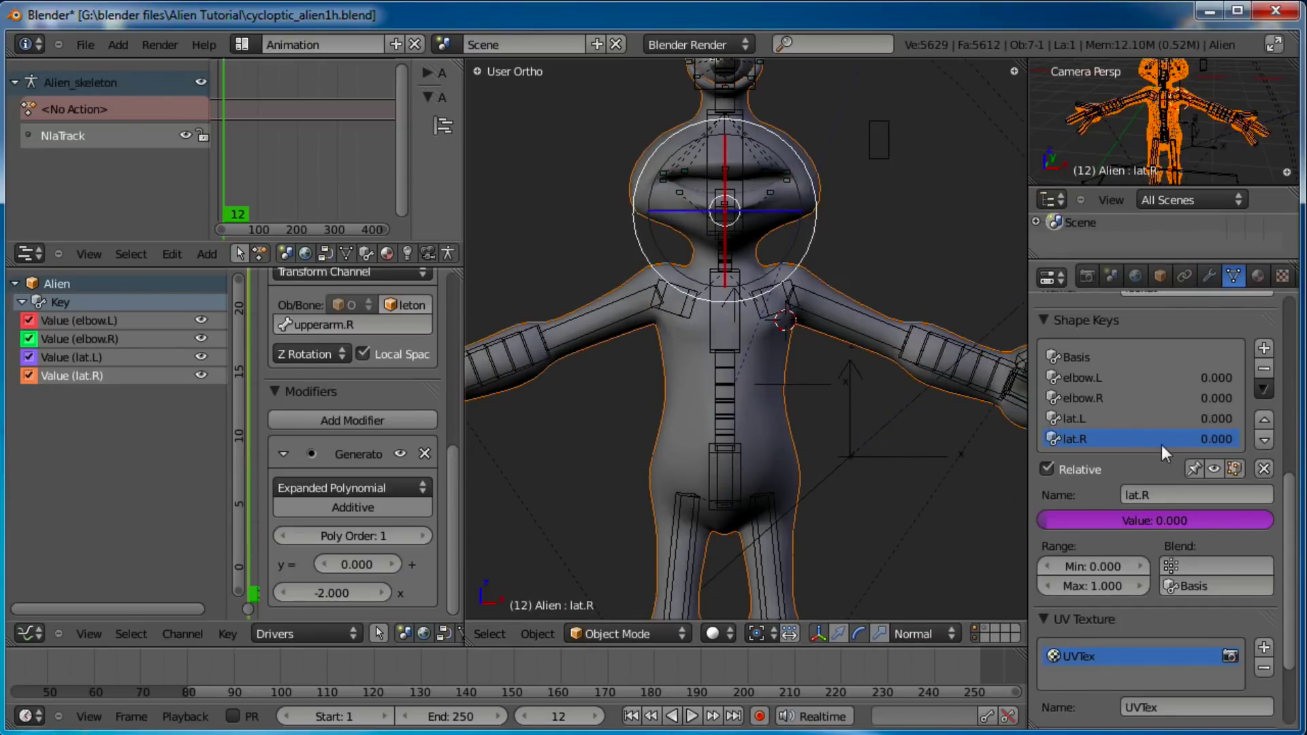
Step: Add two shape keys to the Alien mesh and rename the first new one bicep.L
drag(464, 355, 432, 272)
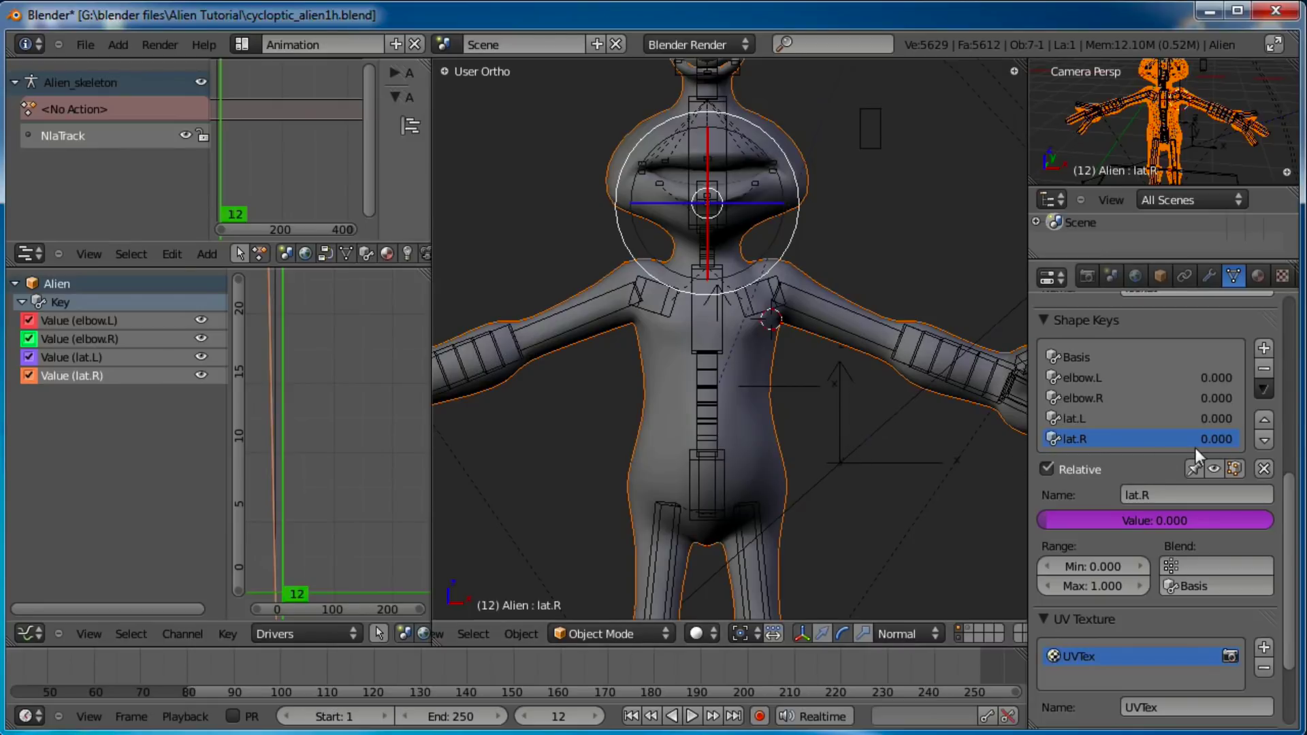
click(1119, 359)
click(1262, 348)
click(1263, 348)
scroll(1240, 448, down, 1)
click(1081, 398)
text(bicep)
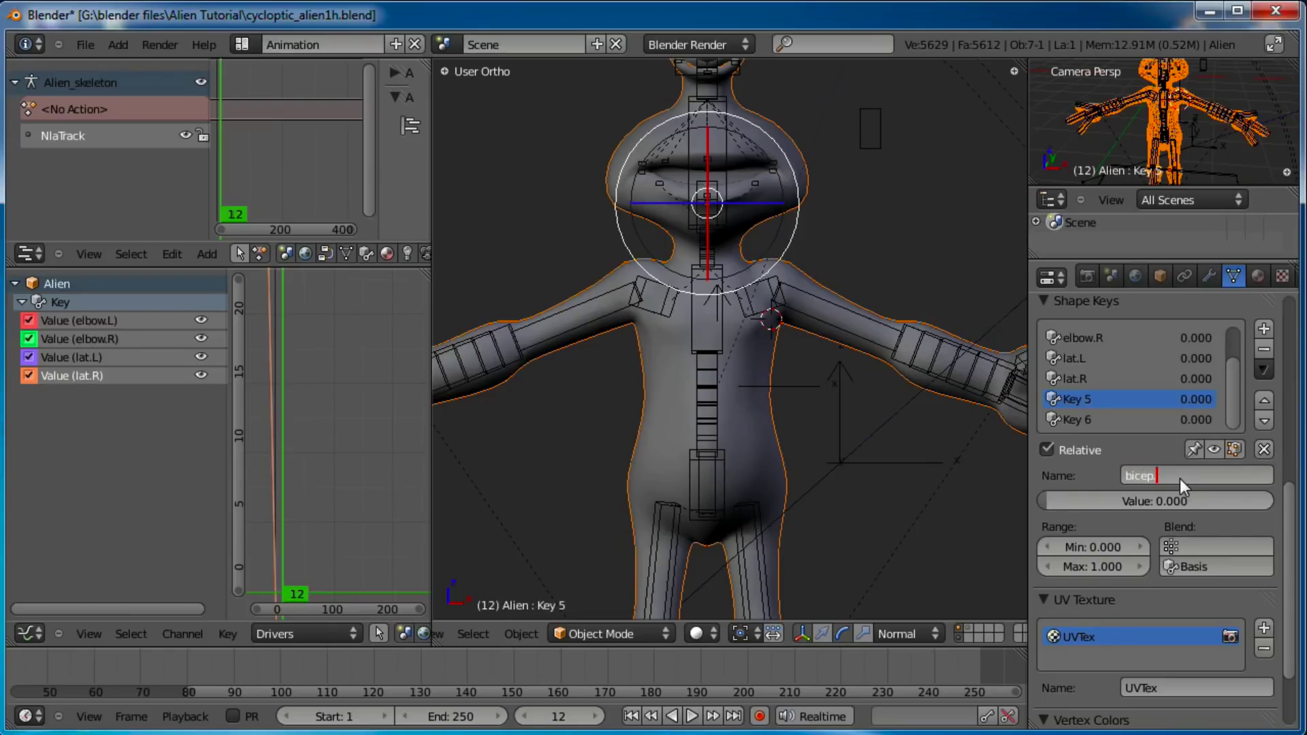
text(.L)
key(Return)
Step: Rename the last shape key bicep.R
click(1081, 417)
double_click(1181, 471)
text(bicep.R)
key(Return)
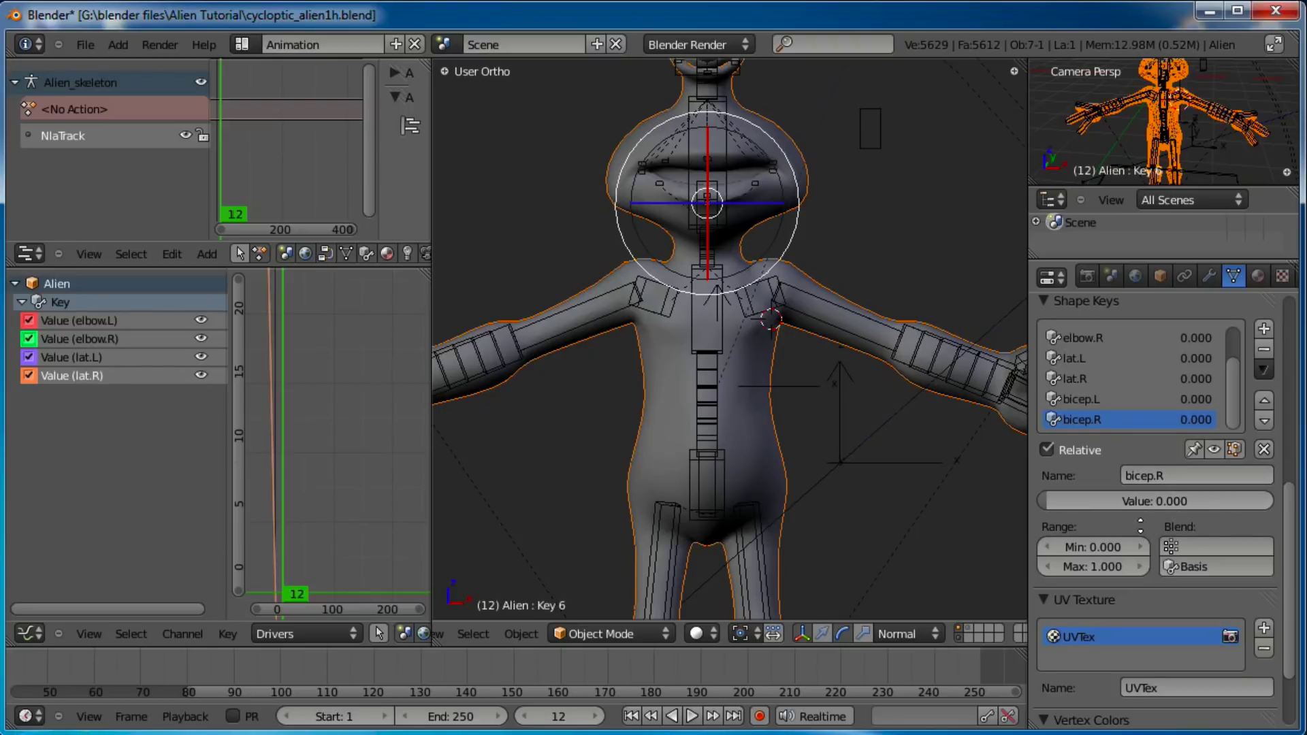
middle_drag(1140, 524, 1140, 518)
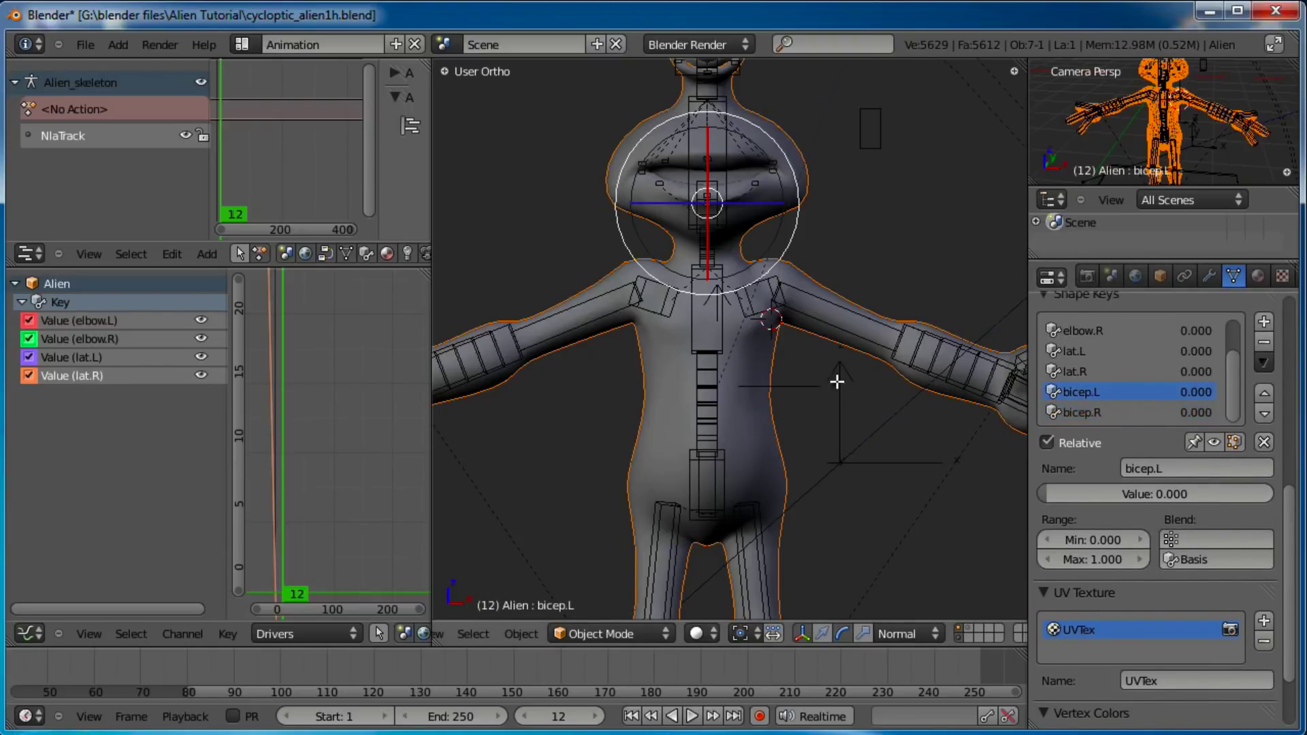
Step: Edit the bicep.L shape key by selecting two neighbouring vertices on the left upper arm and scaling them
click(1097, 393)
key(Tab)
middle_drag(810, 357, 787, 398)
scroll(846, 378, up, 8)
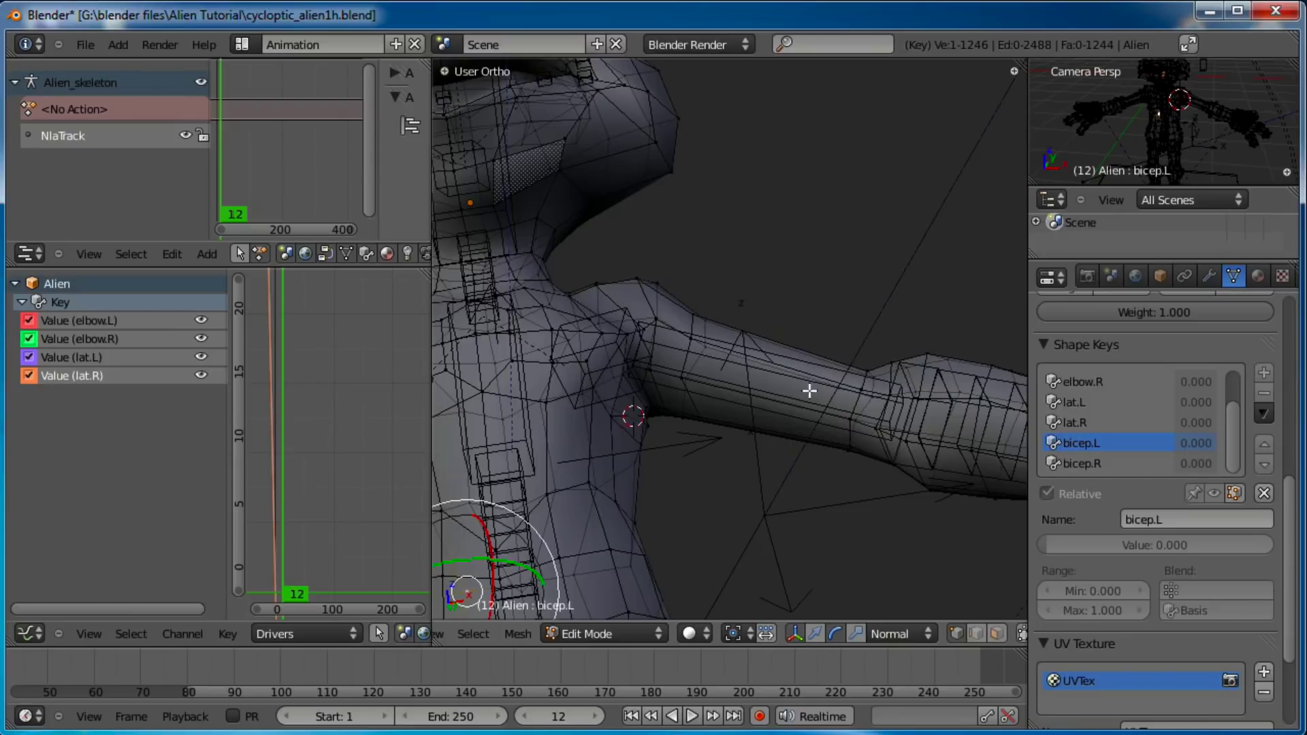
scroll(817, 374, down, 3)
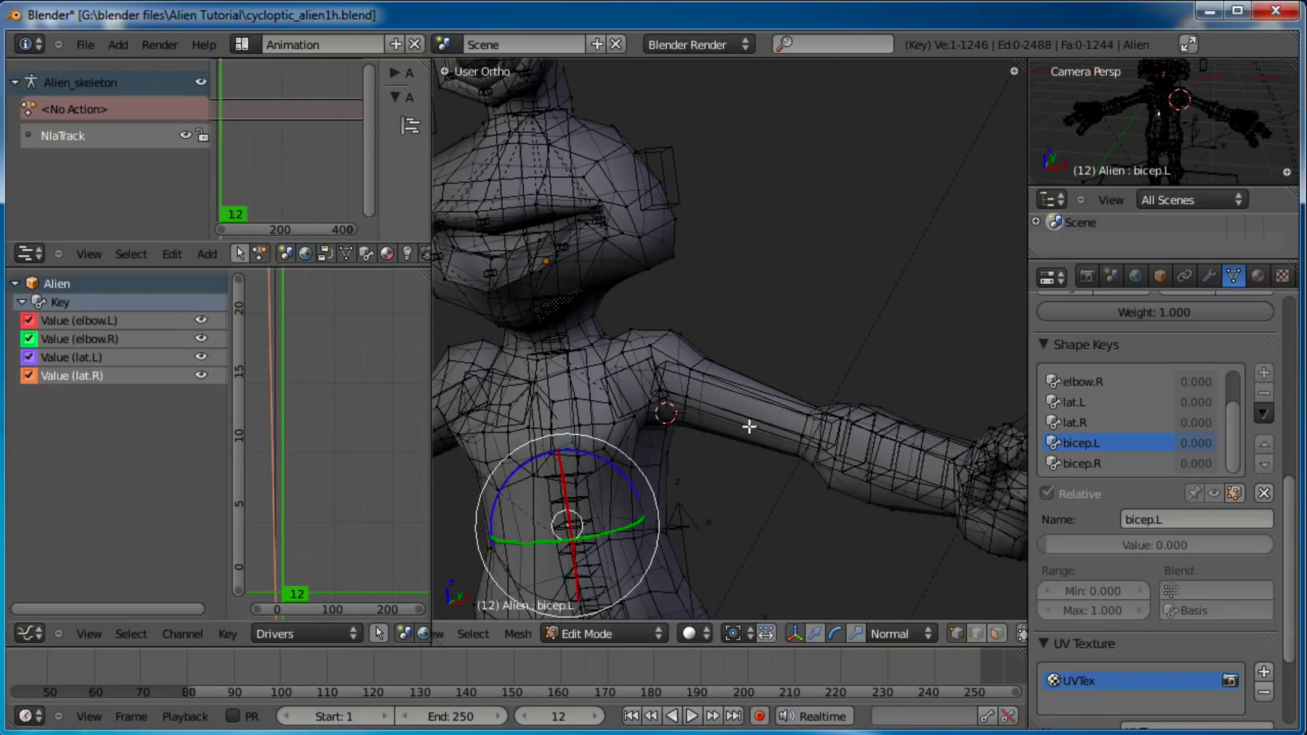
scroll(761, 436, up, 1)
right_click(769, 448)
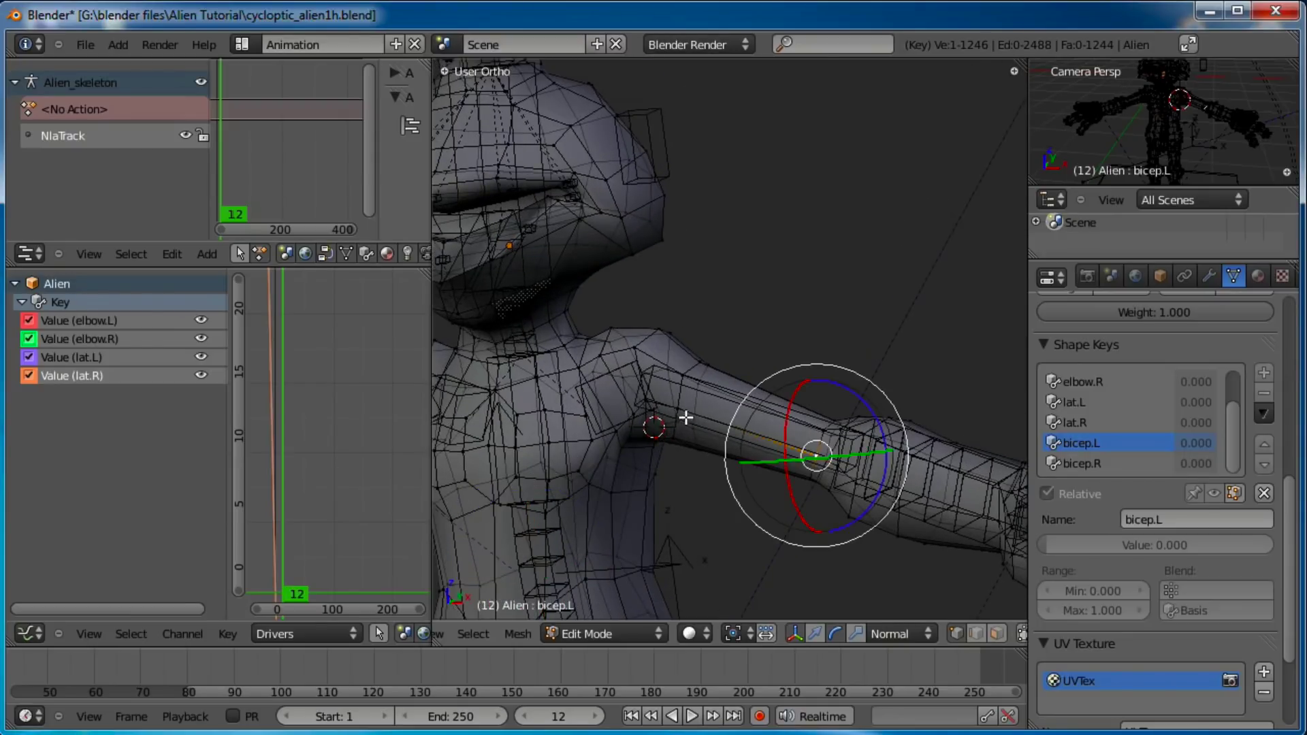
shift+middle_drag(673, 444, 753, 421)
shift+right_click(756, 343)
shift+middle_drag(834, 454, 773, 468)
key(s)
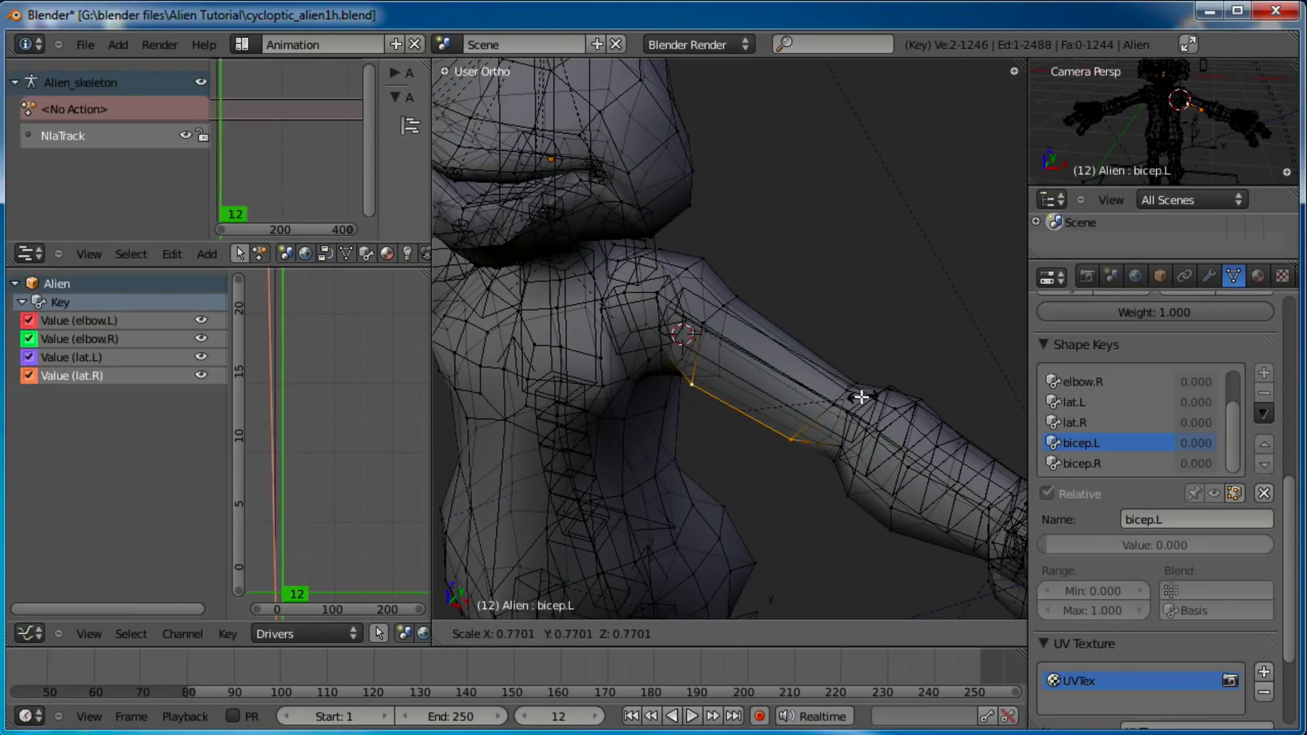
click(848, 395)
Step: Move vertices along the left upper arm to bulge the bicep, and return to Object Mode
right_click(833, 405)
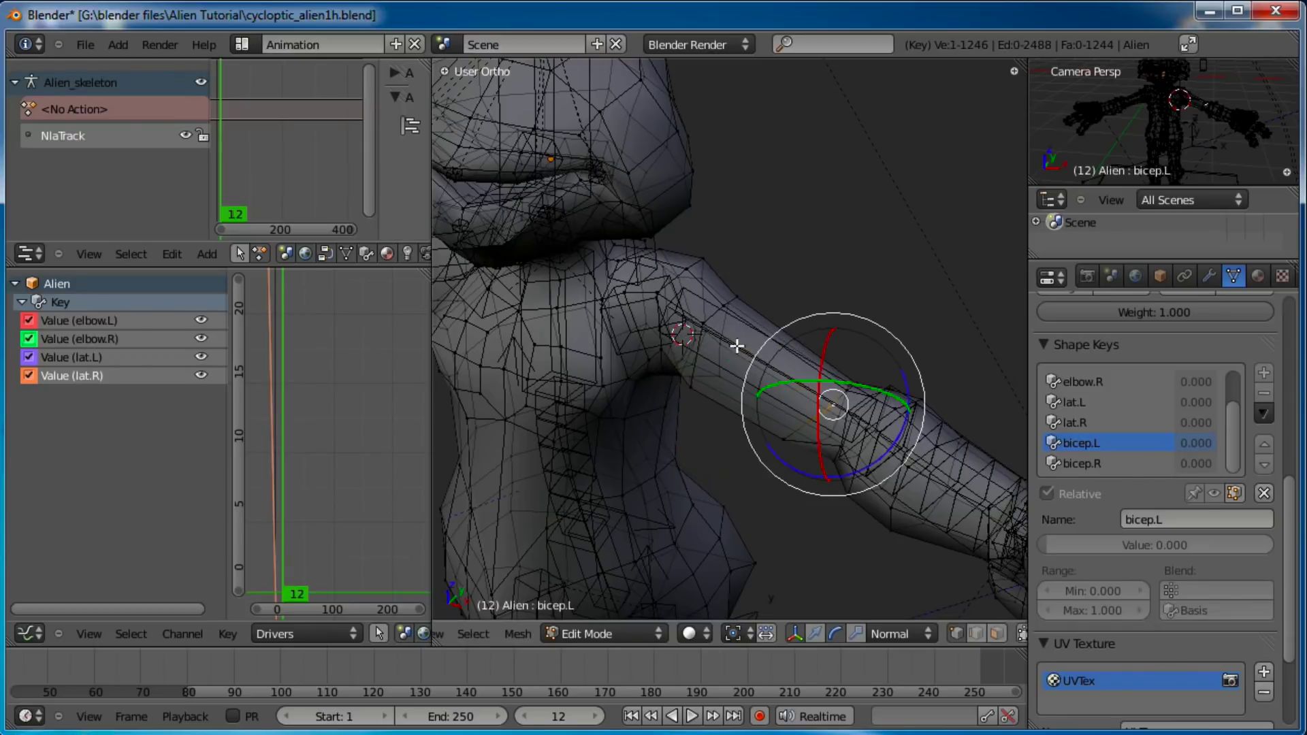
shift+right_click(708, 324)
right_click(707, 322)
middle_drag(724, 422, 784, 429)
shift+right_click(861, 435)
key(g)
click(787, 422)
key(Tab)
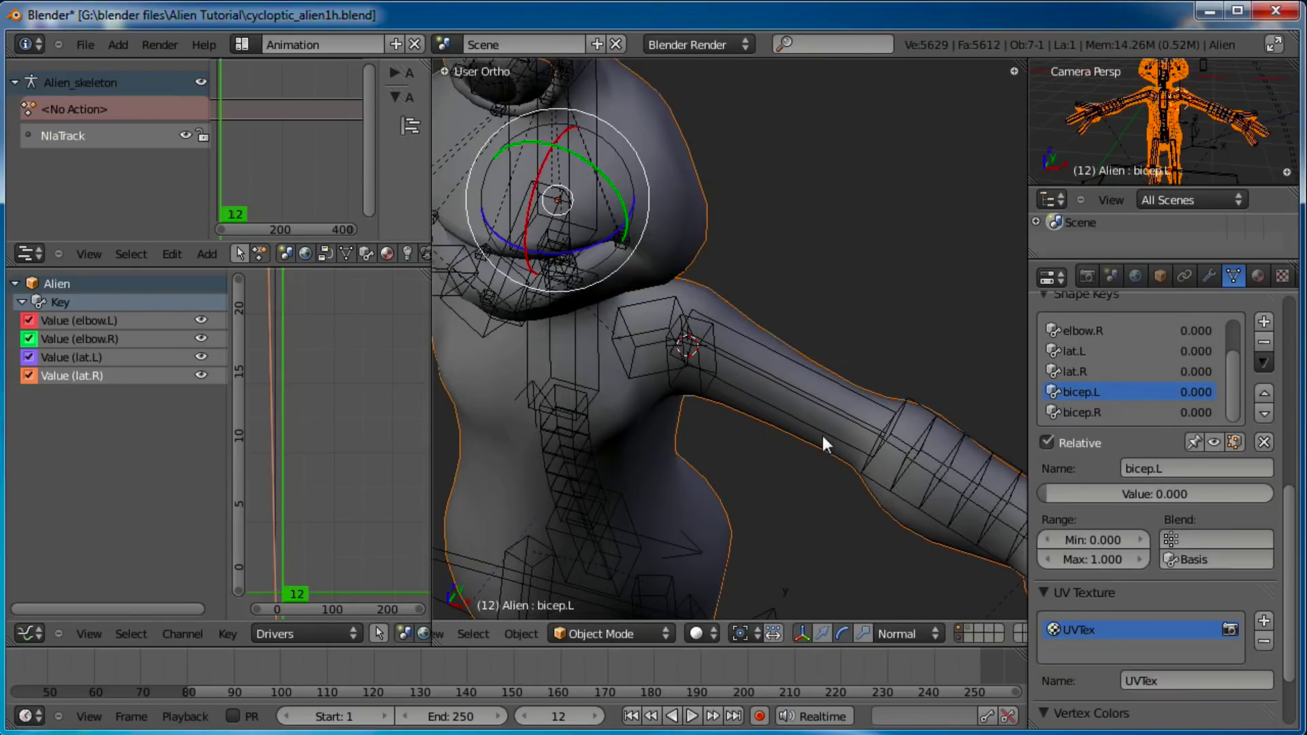
Step: Preview the bicep.L shape key by raising its value and returning it to 0
scroll(1116, 593, down, 1)
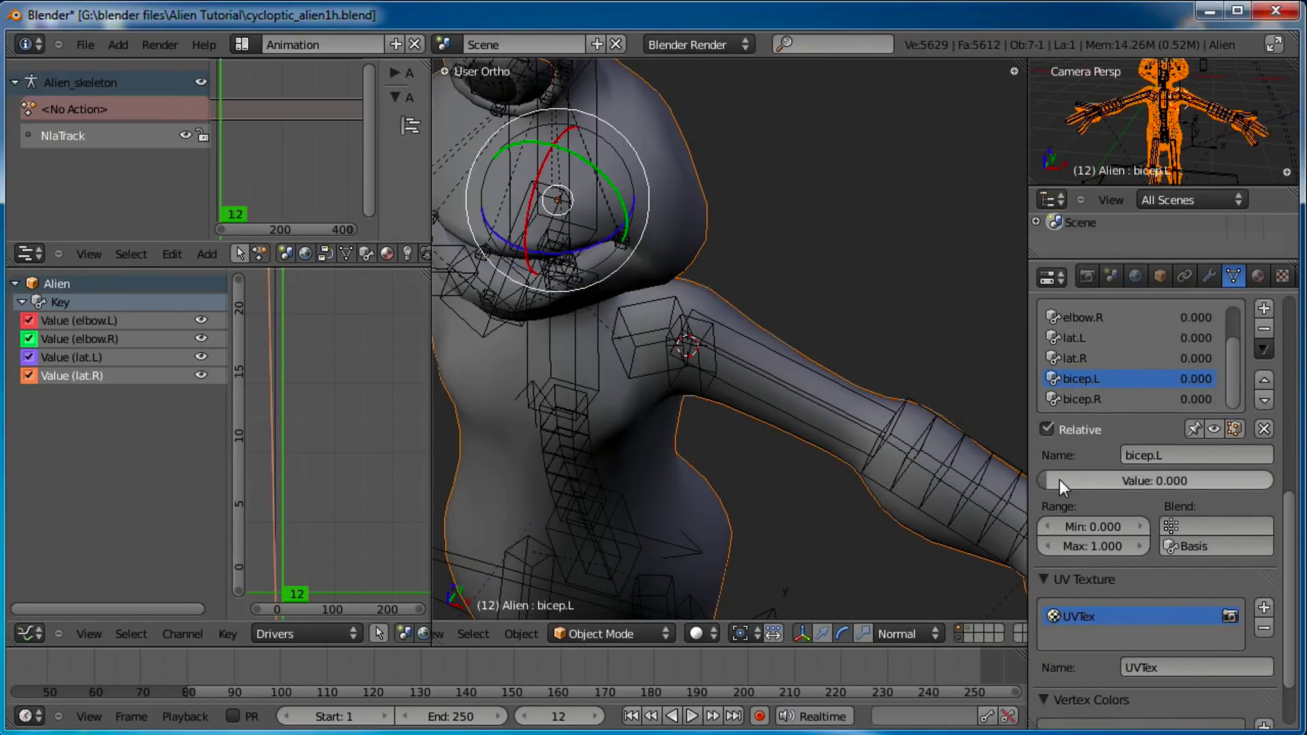
drag(1170, 481, 1150, 458)
scroll(749, 391, down, 3)
Step: Edit the bicep.R shape key by selecting two vertices on the right upper arm and moving them outward
middle_drag(751, 395, 869, 443)
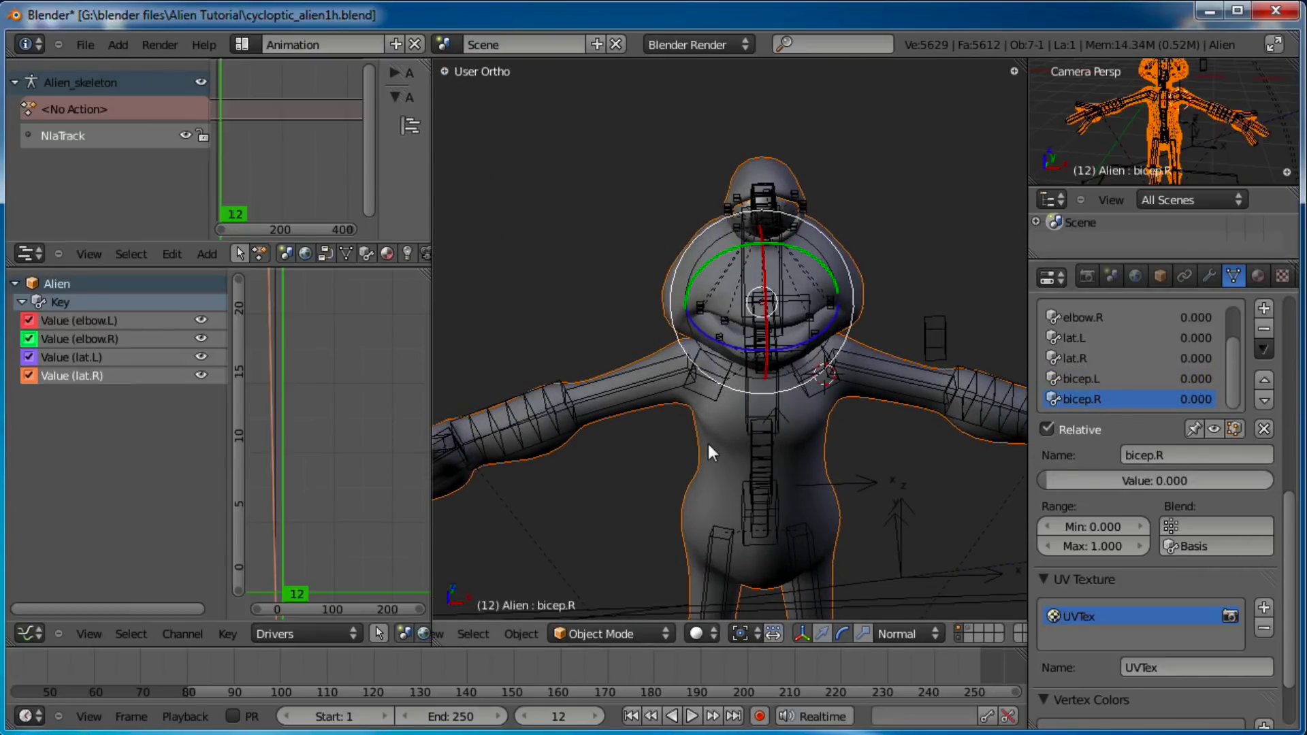
scroll(721, 456, up, 2)
key(Tab)
scroll(774, 436, up, 5)
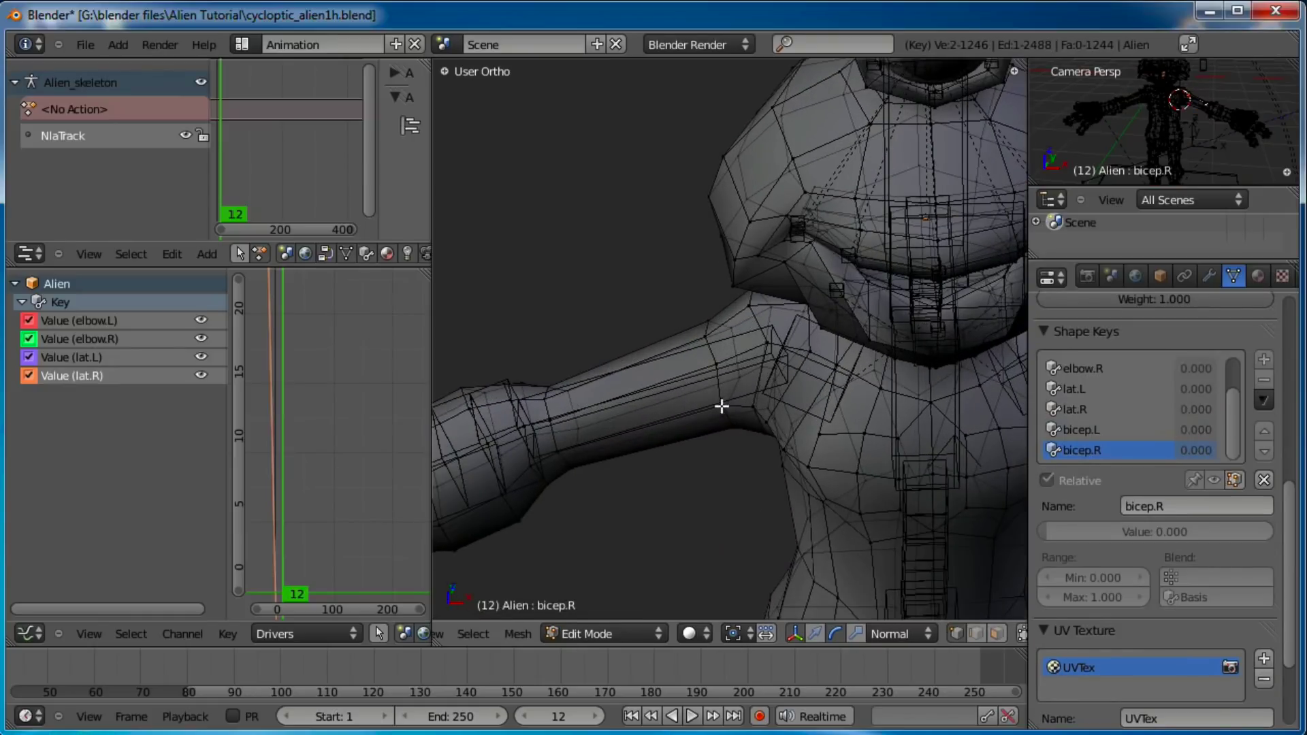
right_click(721, 407)
shift+right_click(574, 450)
shift+right_click(558, 450)
shift+right_click(576, 453)
key(g)
click(659, 476)
Step: Move a second pair of right upper arm vertices by about 0.07 units, and return to Object Mode
right_click(715, 358)
shift+right_click(553, 414)
key(g)
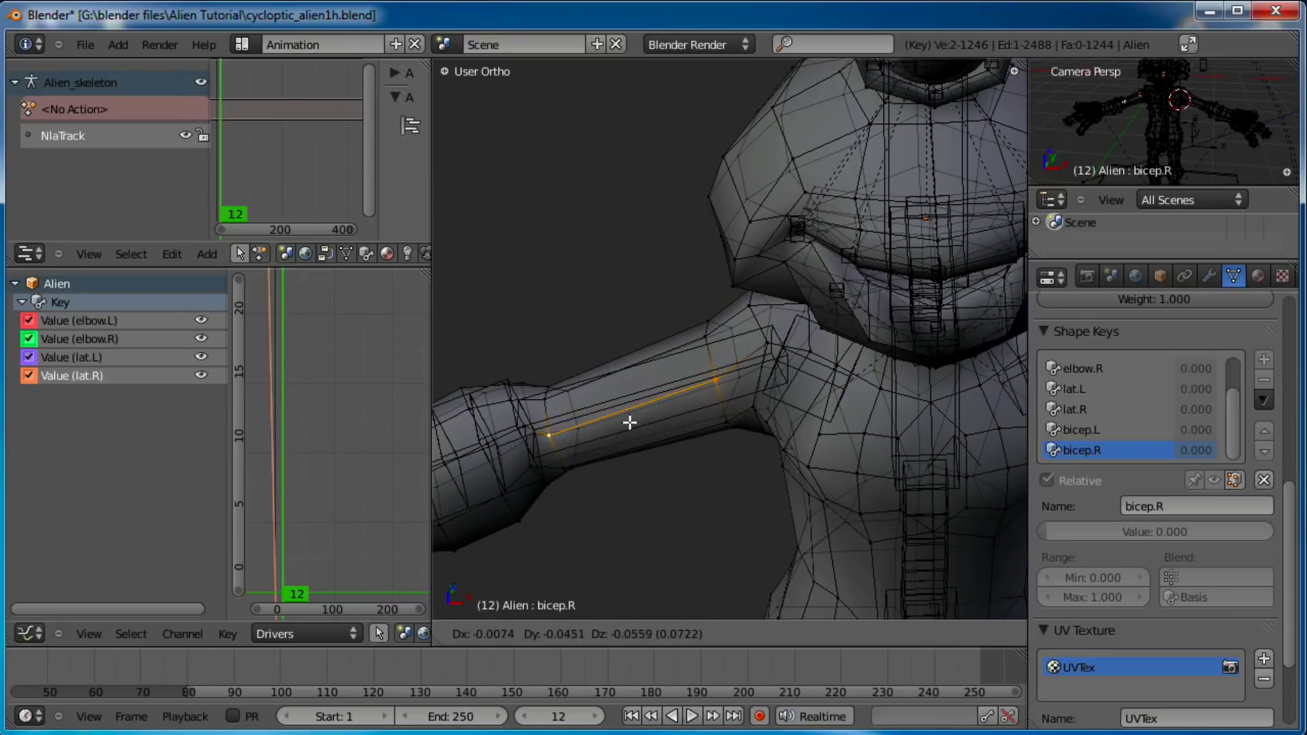
click(629, 423)
middle_drag(709, 487, 707, 463)
key(Tab)
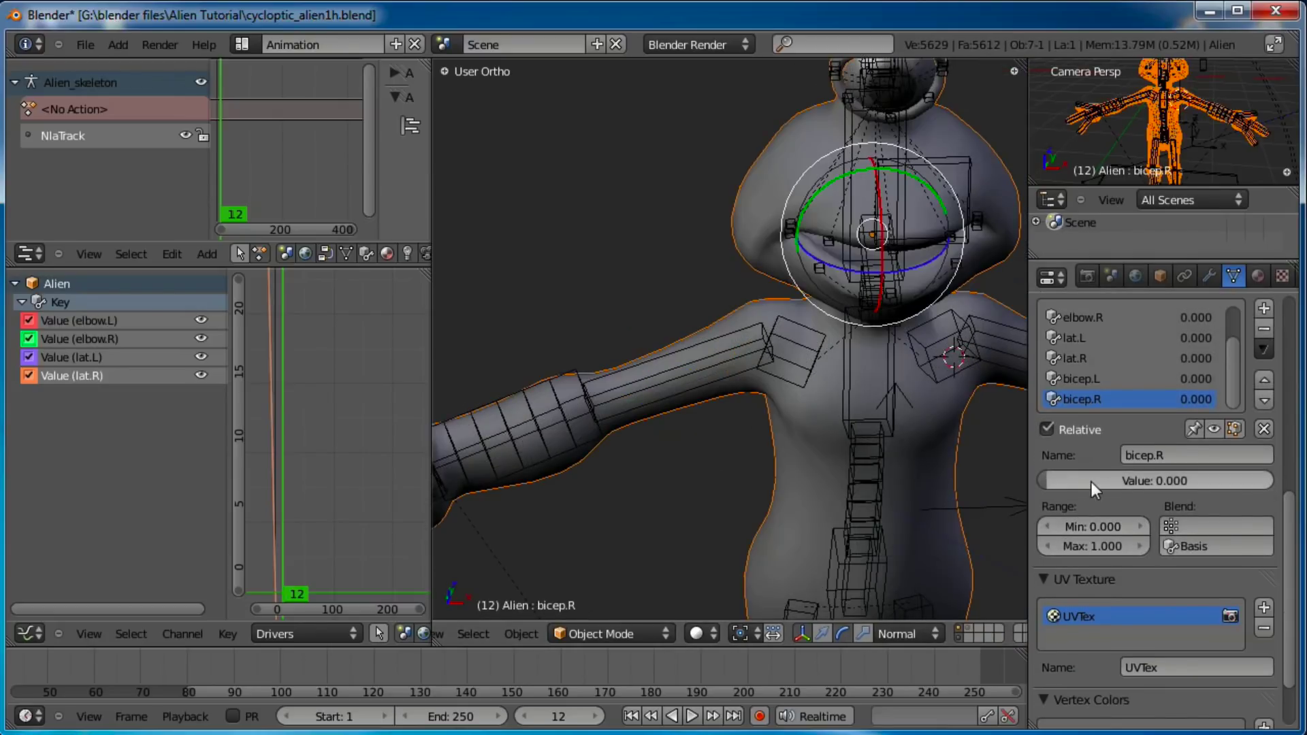
Step: Preview the bicep.R shape key by raising its value and returning it to 0
drag(1077, 487, 979, 461)
scroll(722, 446, down, 2)
shift+middle_drag(790, 412, 771, 450)
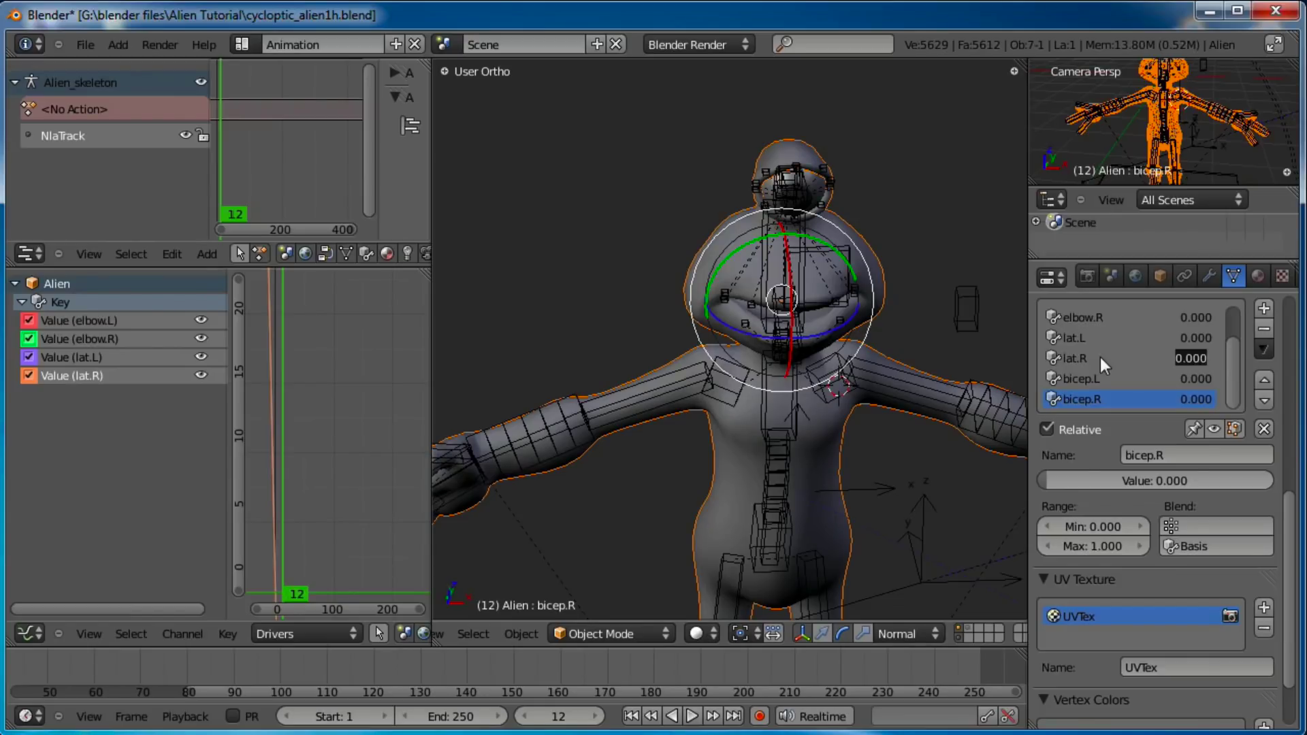
Step: Add a driver to the value of the bicep.L shape key
click(1199, 357)
right_click(1202, 358)
click(1174, 381)
click(1154, 378)
right_click(1186, 376)
click(1155, 406)
click(1133, 401)
right_click(1191, 401)
click(1150, 380)
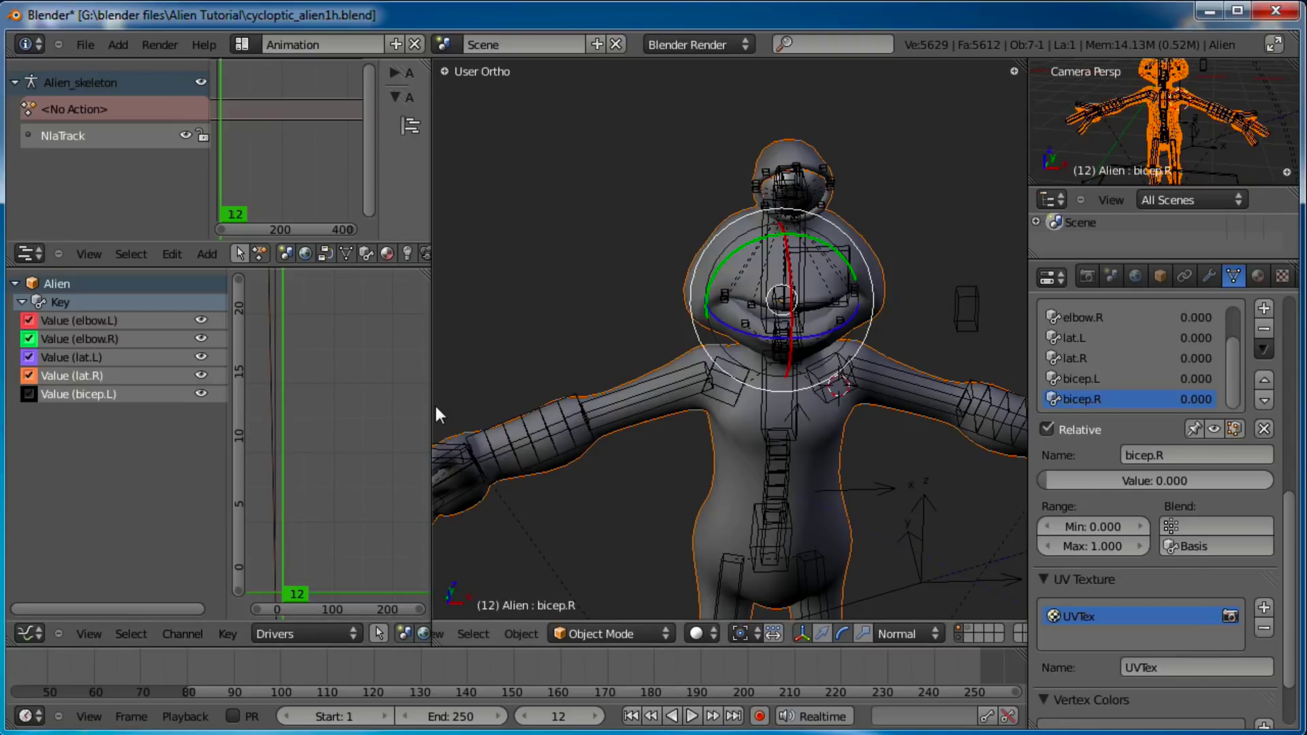
Step: Widen the Drivers editor and remove the driver from the bicep.L shape key
drag(432, 406, 562, 402)
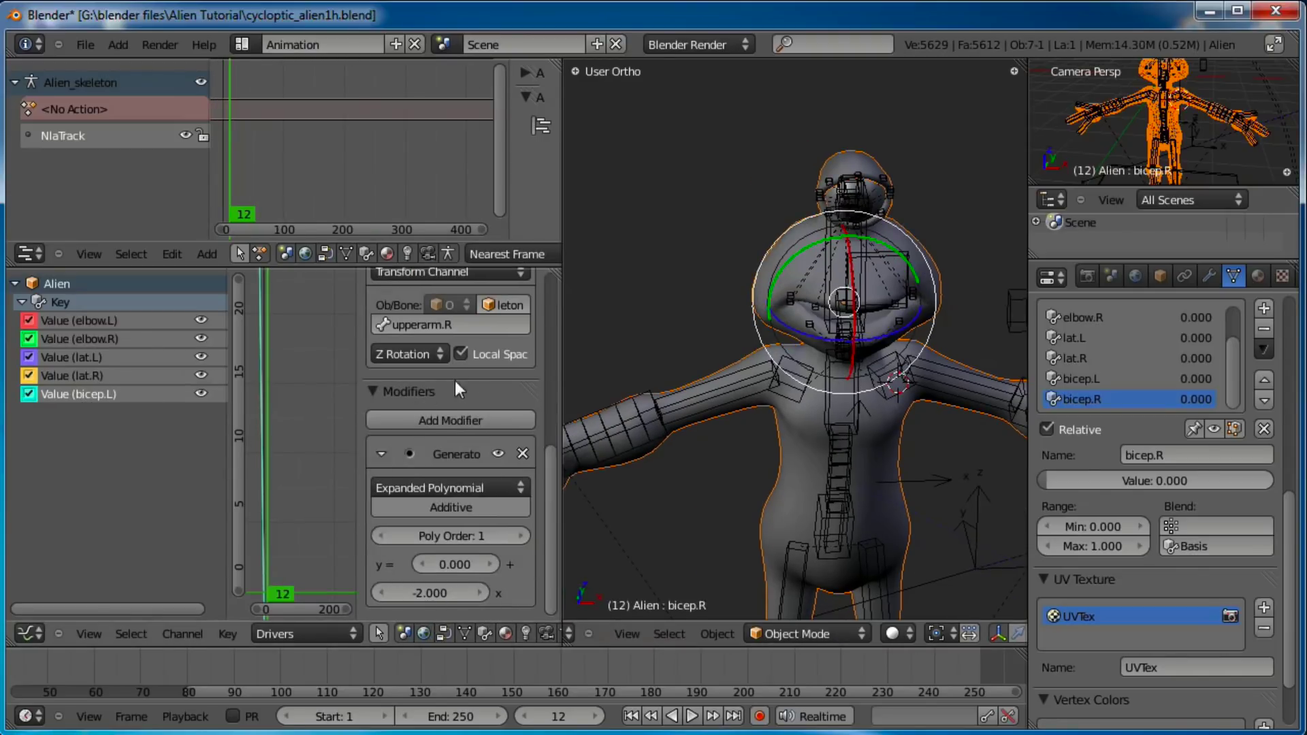
scroll(468, 377, up, 3)
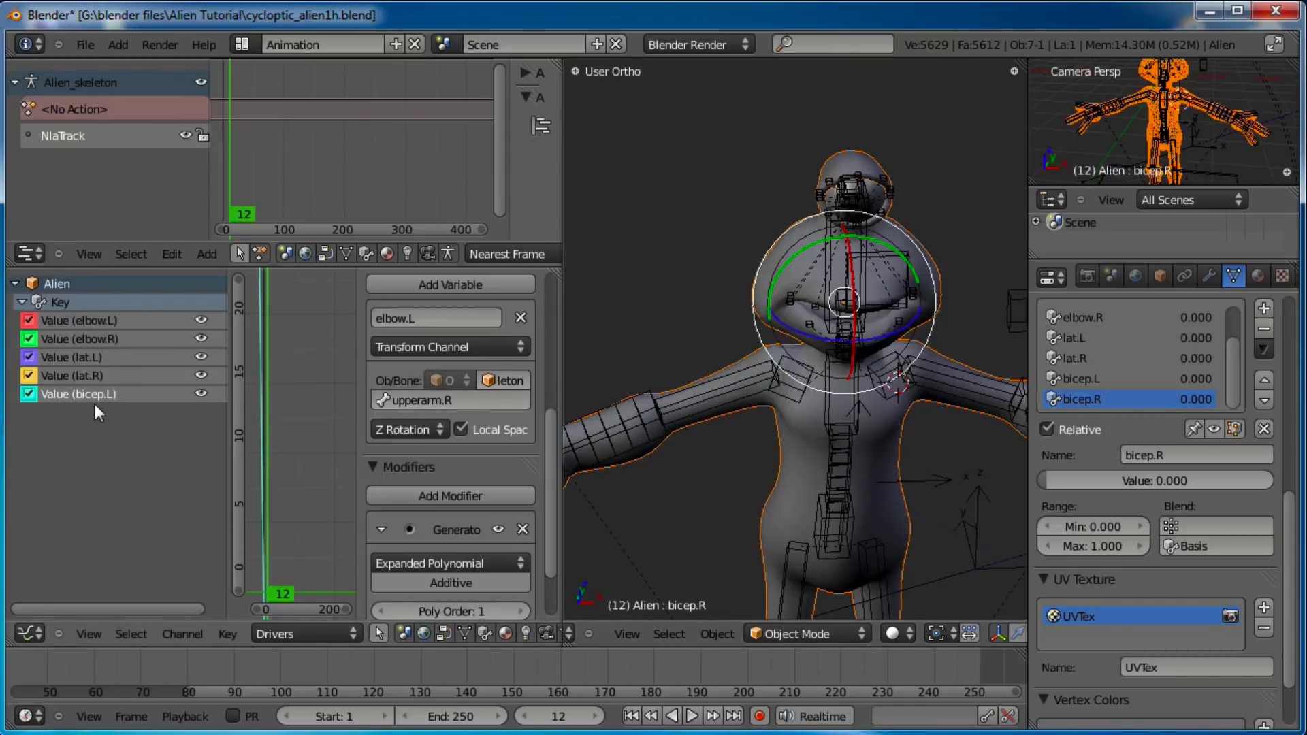
scroll(479, 448, up, 5)
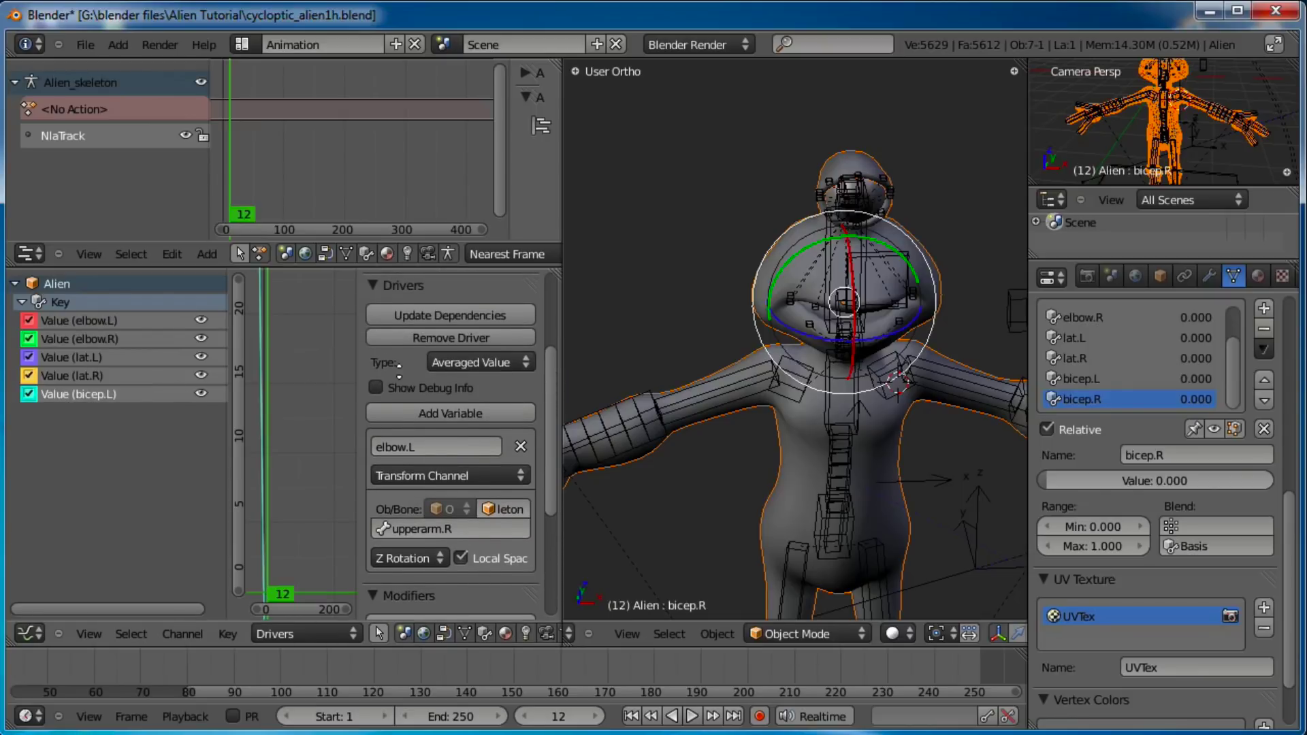
scroll(407, 377, up, 3)
click(428, 388)
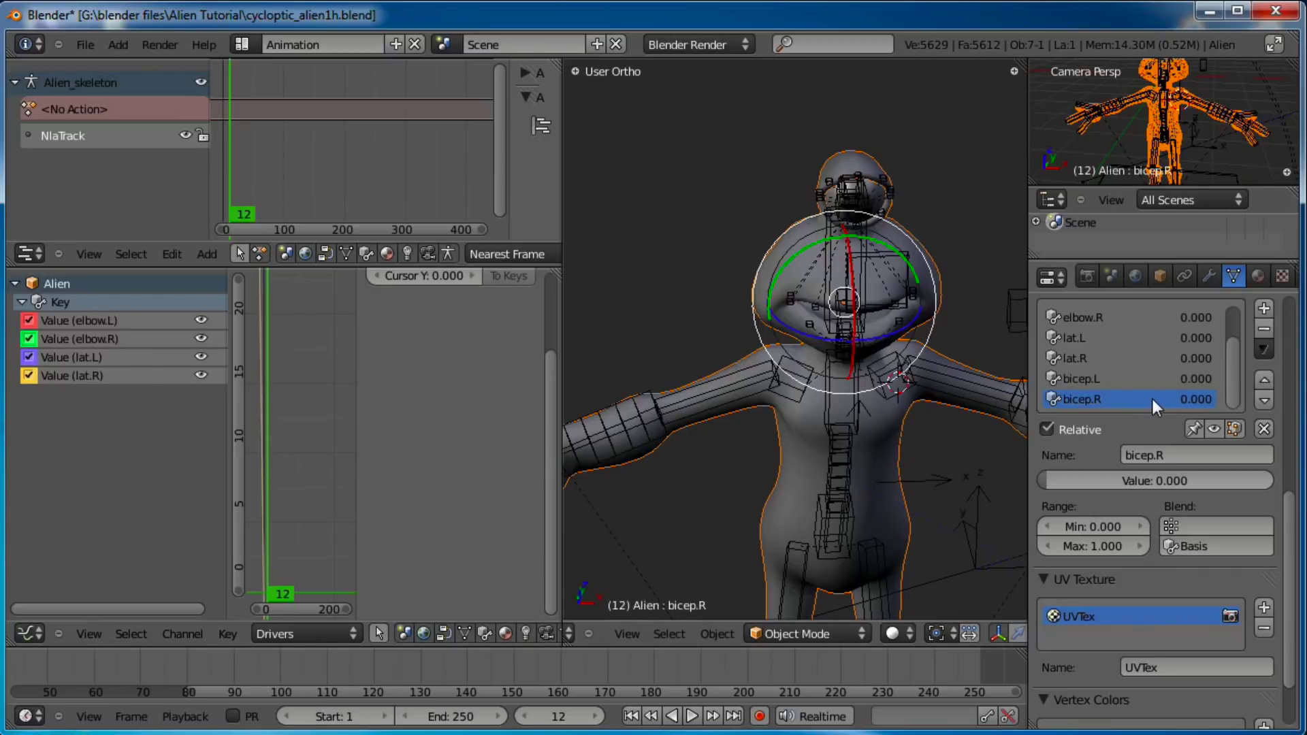
click(1085, 339)
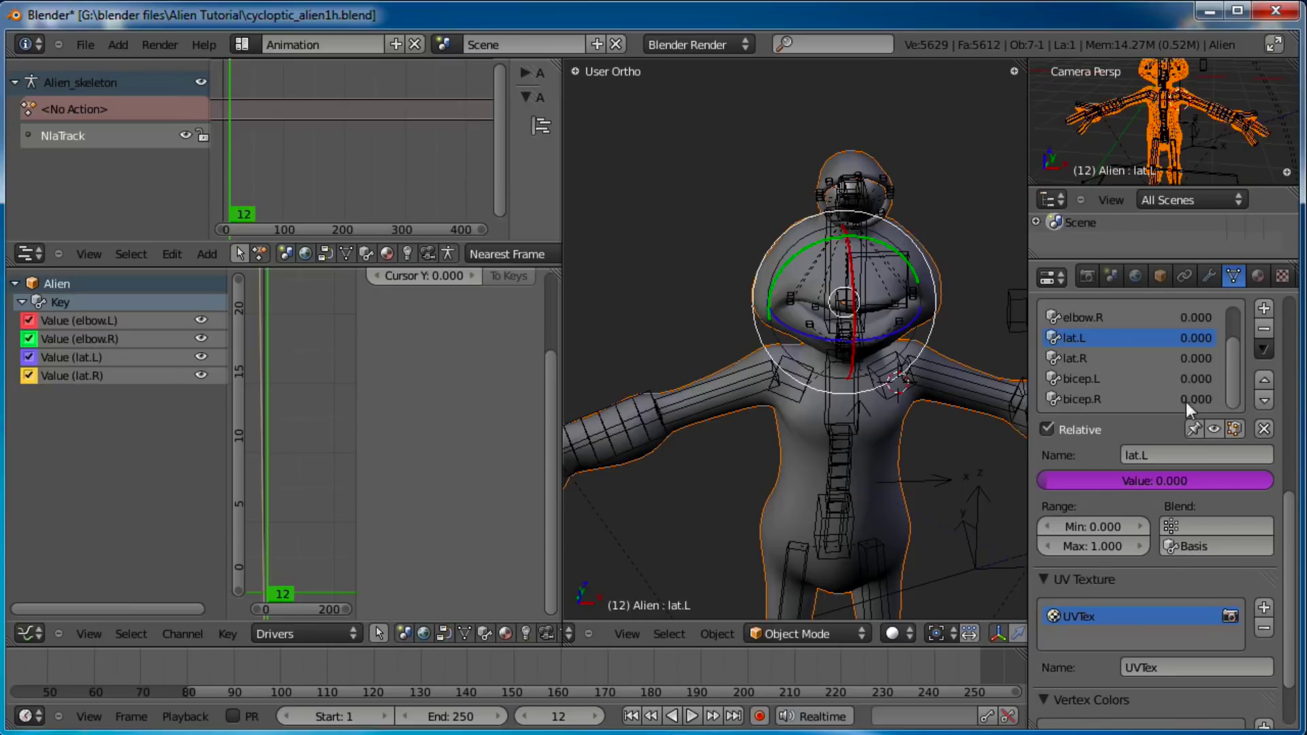
drag(1291, 516, 1289, 492)
click(1110, 475)
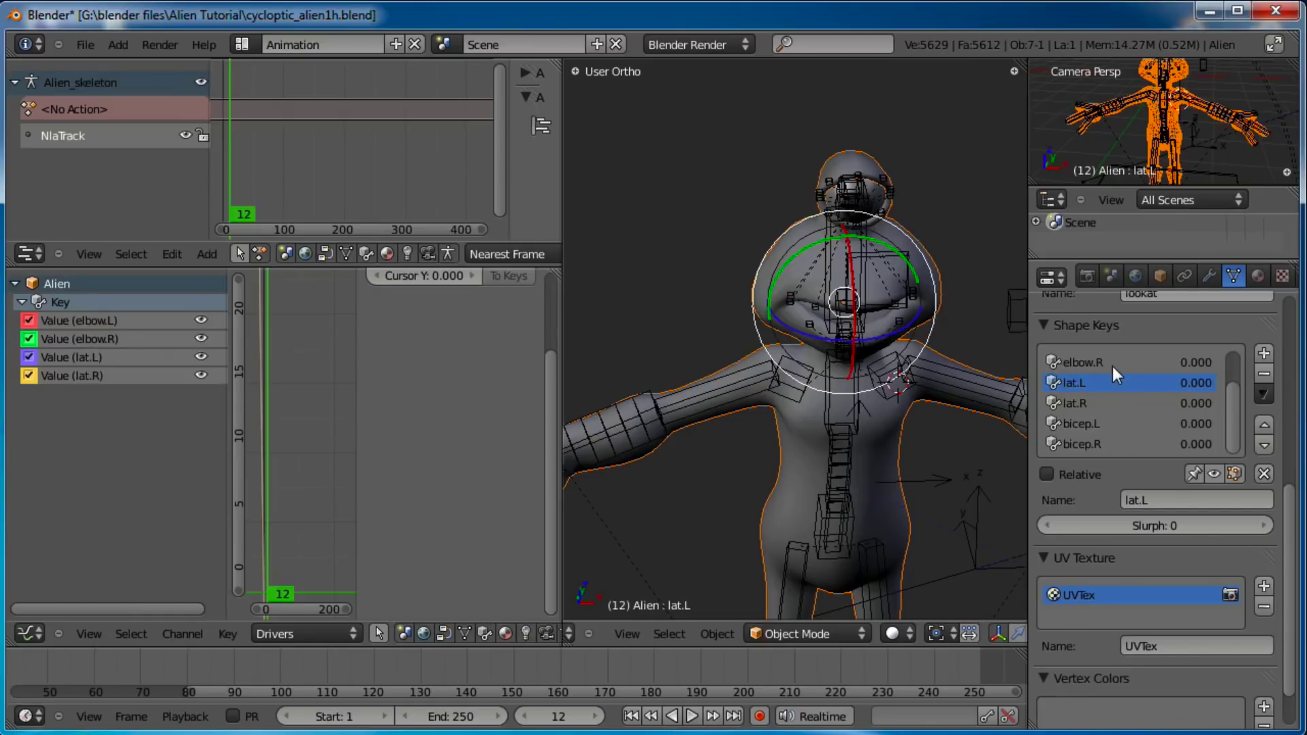
click(1087, 471)
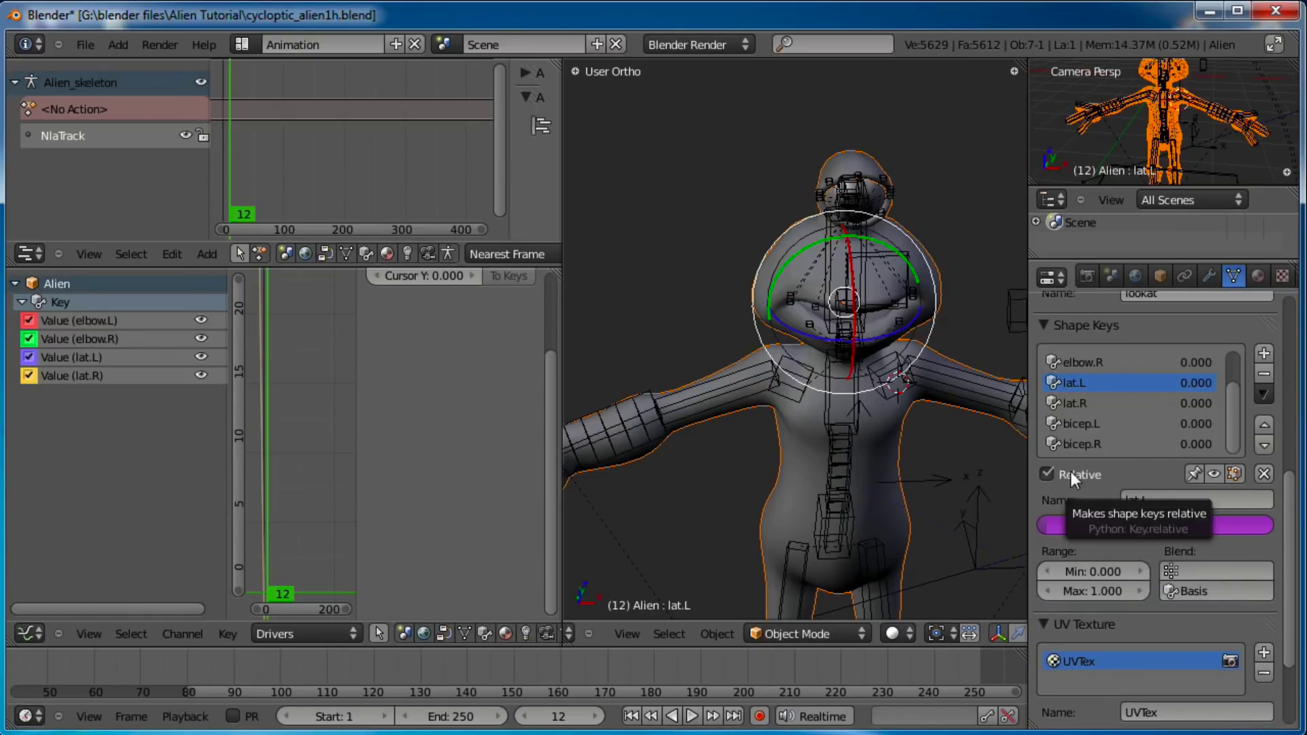
Step: Copy the driver from the elbow.L shape key and paste it onto the bicep.L value
scroll(1243, 388, up, 2)
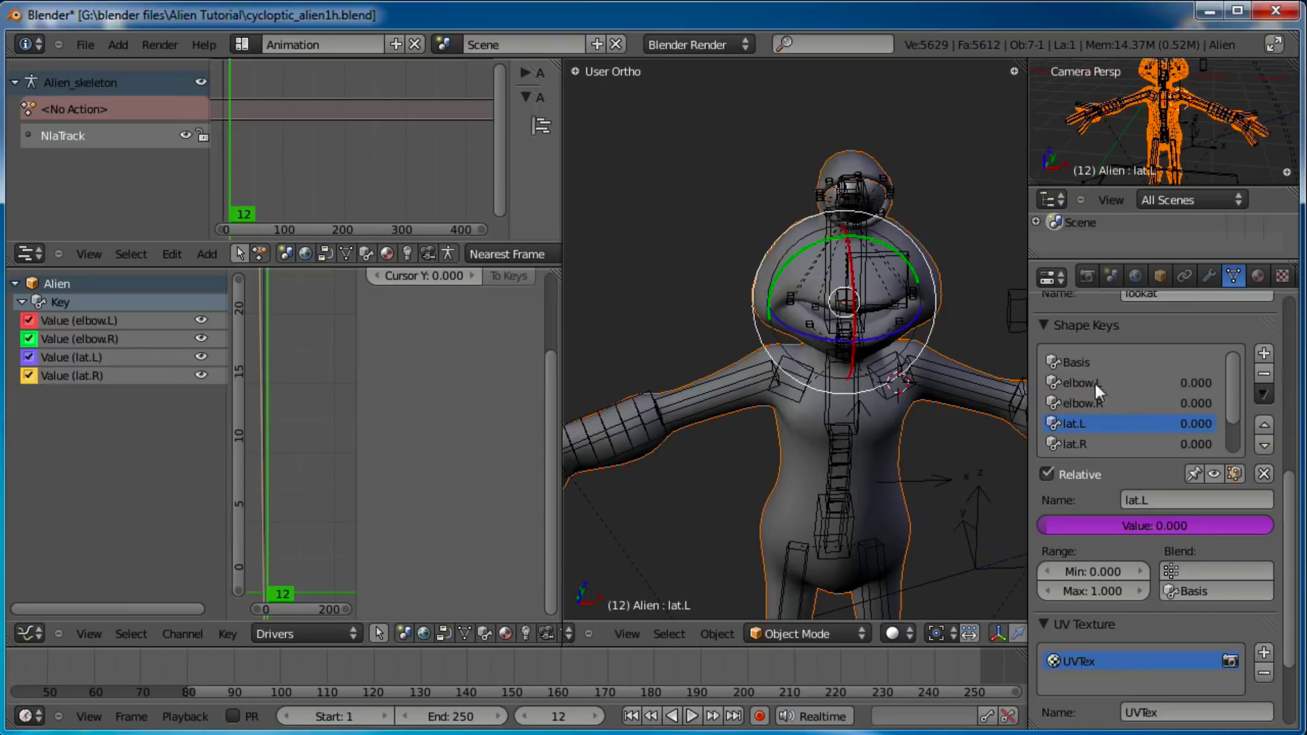
click(1093, 382)
right_click(1198, 383)
click(1195, 383)
drag(1239, 380, 1236, 411)
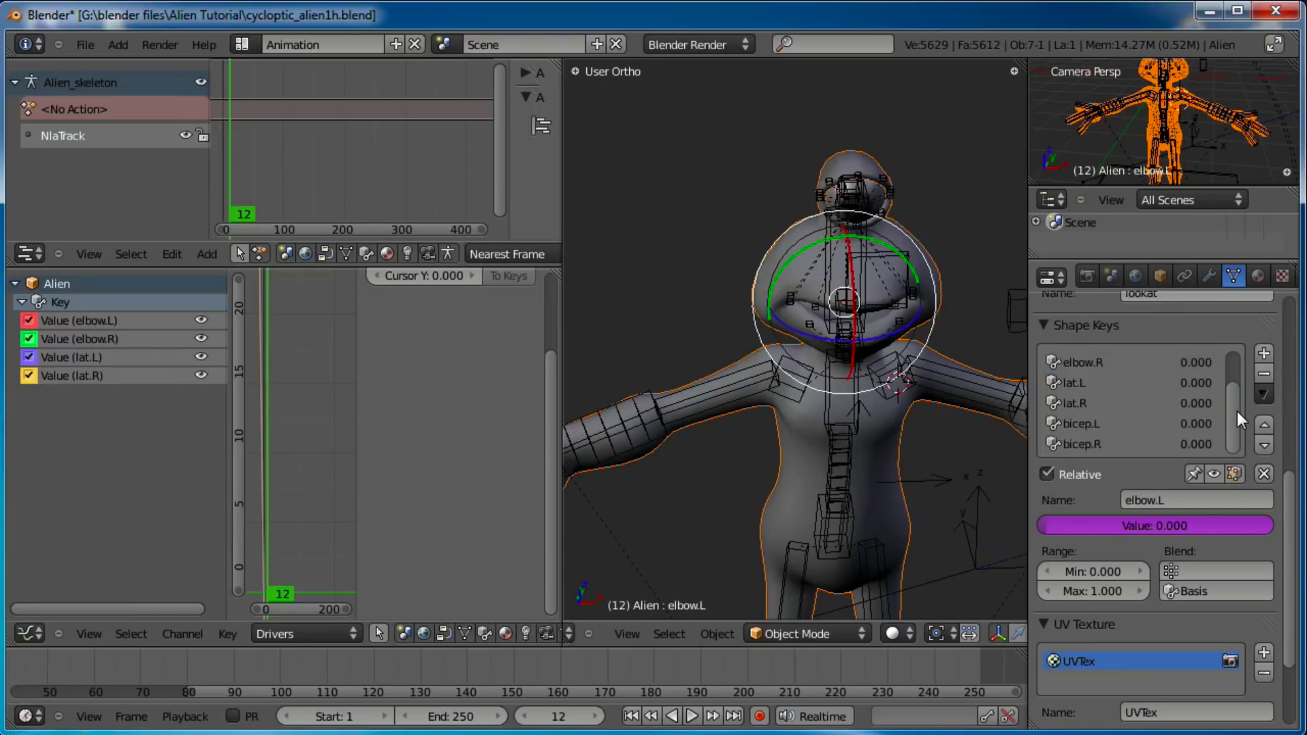
click(1092, 425)
right_click(1187, 422)
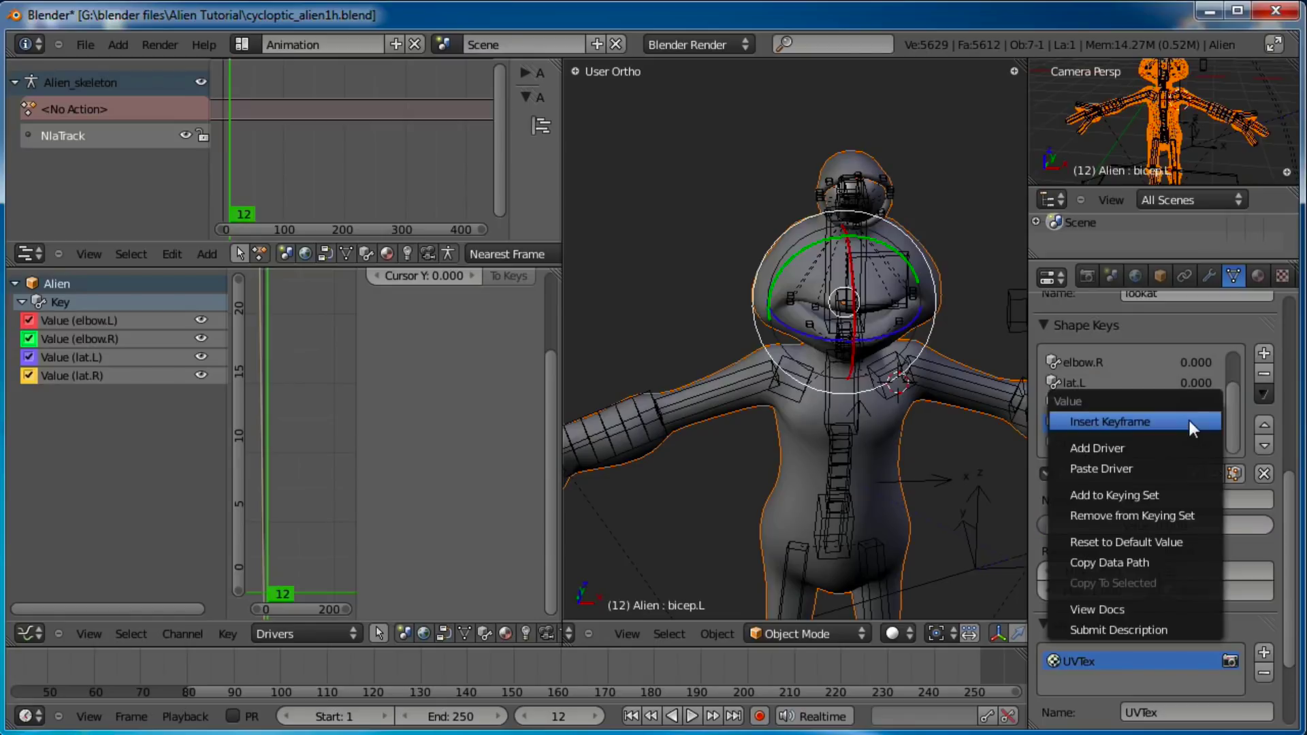
click(1158, 471)
Step: Copy the driver from the elbow.R shape key and paste it onto the bicep.R value
drag(1240, 431, 1233, 378)
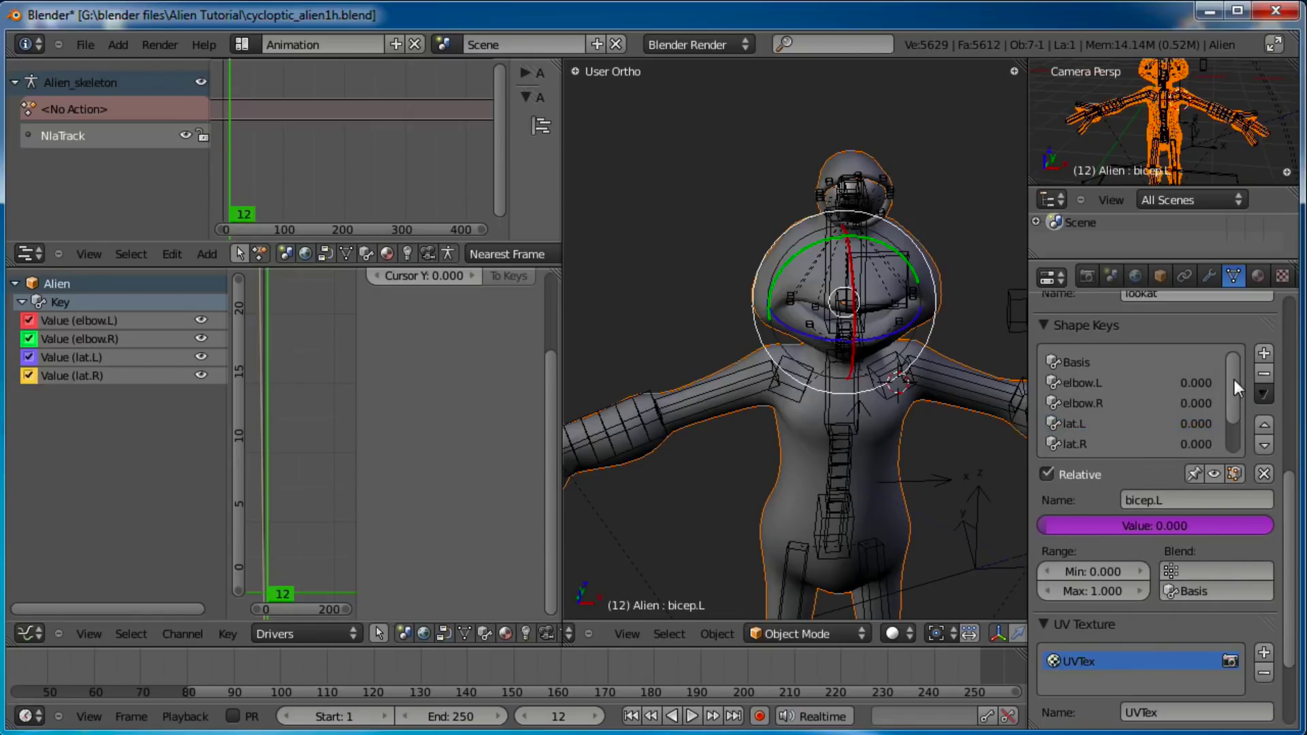
click(1083, 405)
right_click(1187, 404)
click(1183, 402)
drag(1235, 374, 1214, 434)
click(1182, 445)
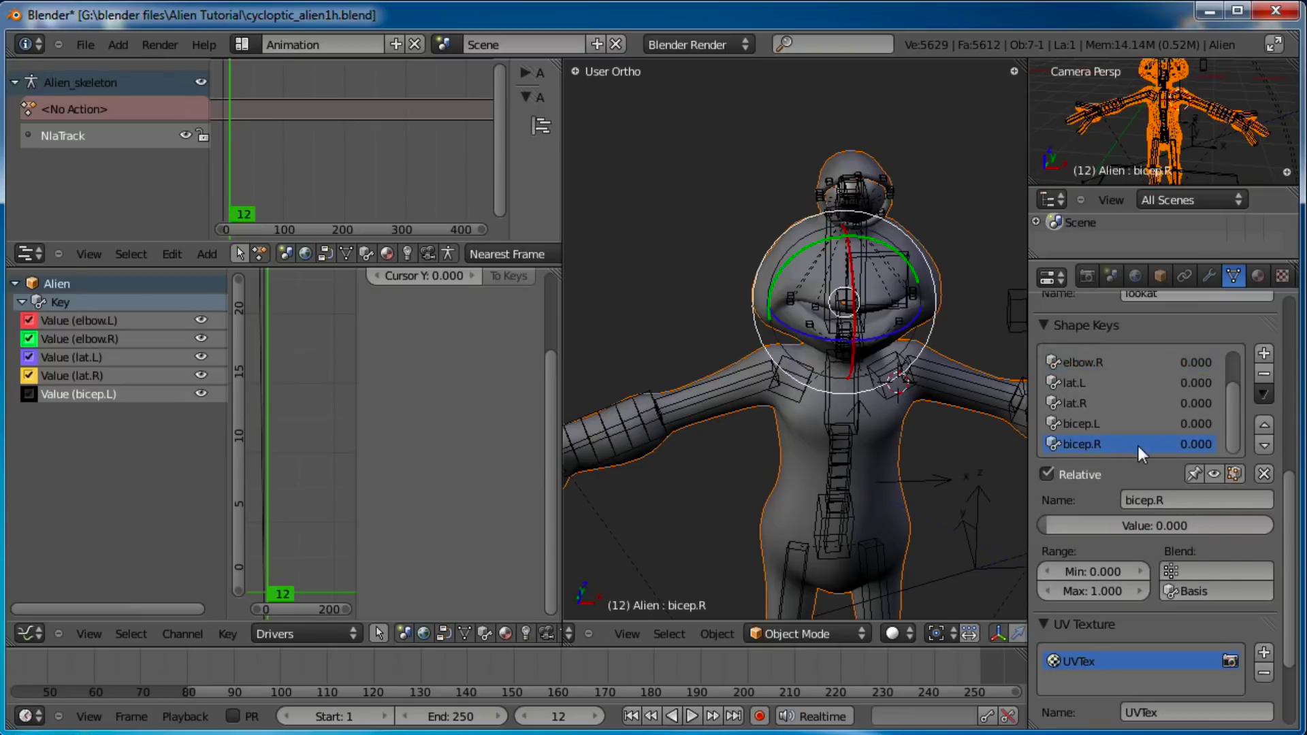
right_click(1175, 443)
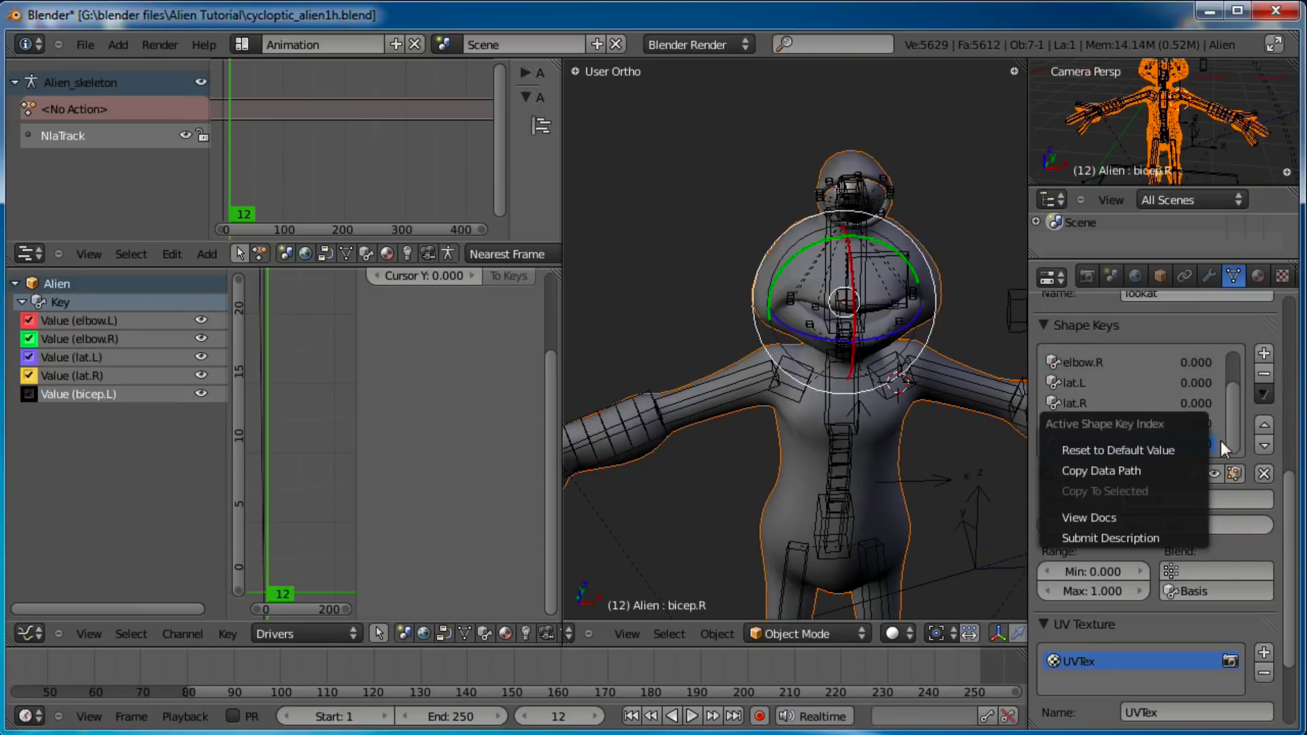
right_click(1194, 443)
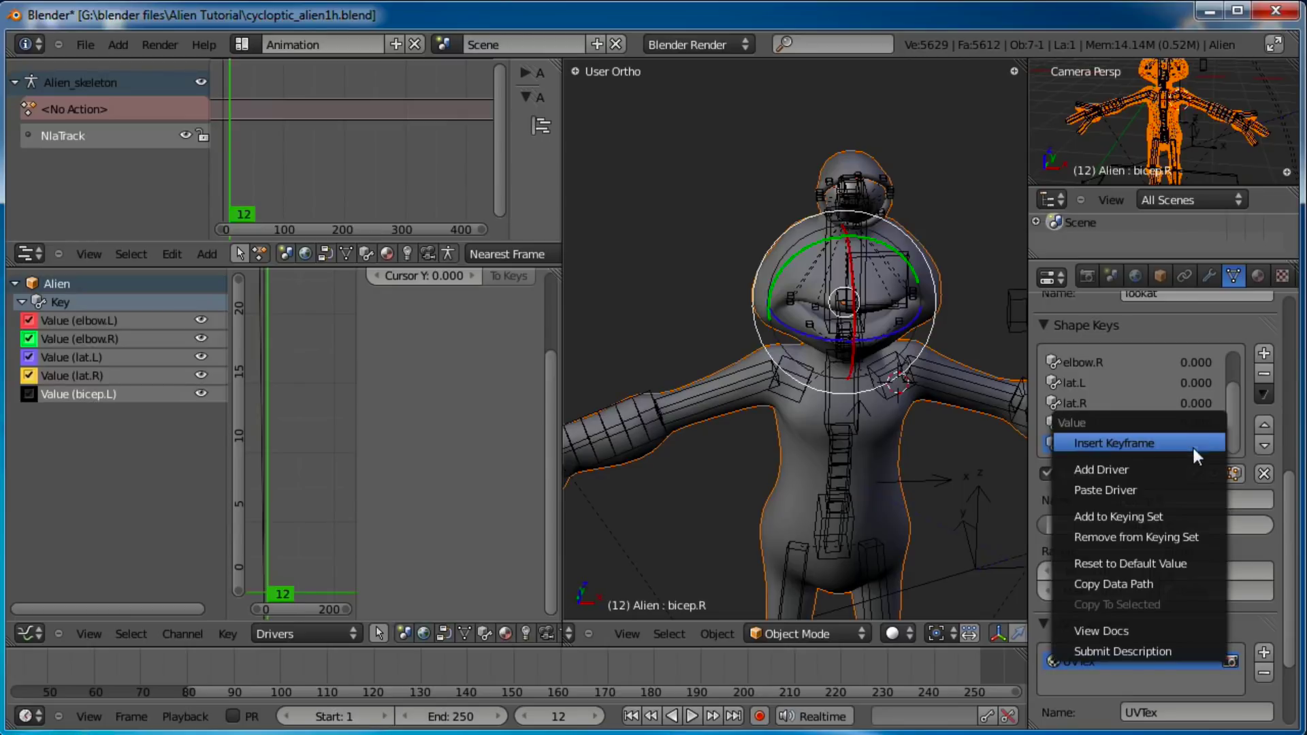
click(1162, 484)
Step: Move the IK_hand.L bone inward to bend the left elbow, and check the arm from the front view
middle_drag(966, 436, 957, 379)
right_click(959, 391)
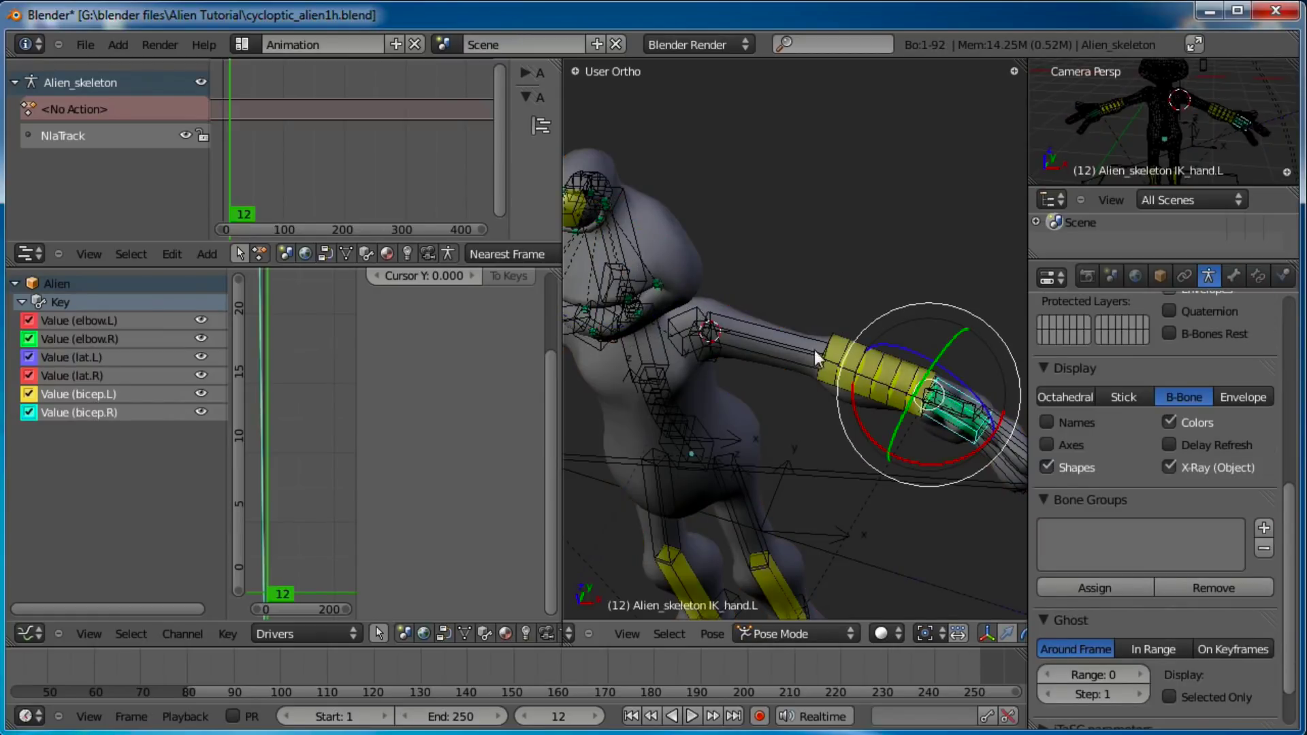
middle_drag(824, 407, 924, 383)
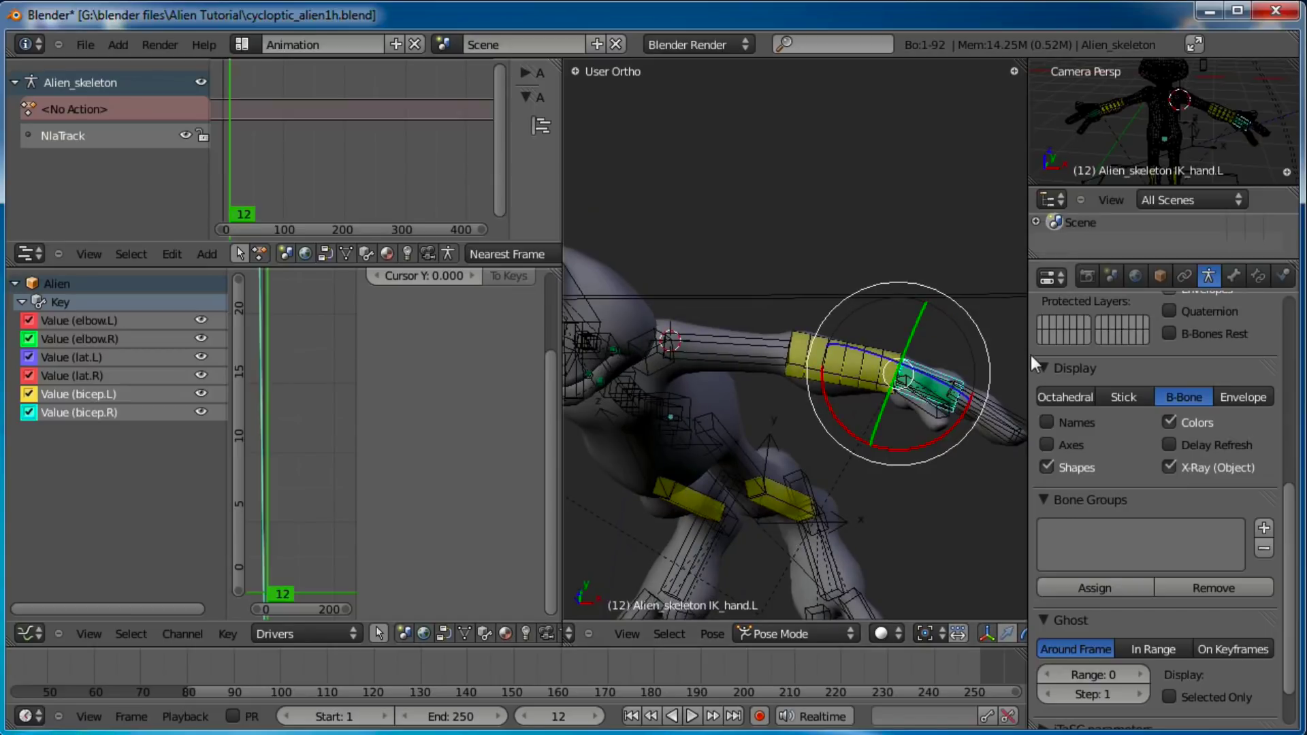
key(g)
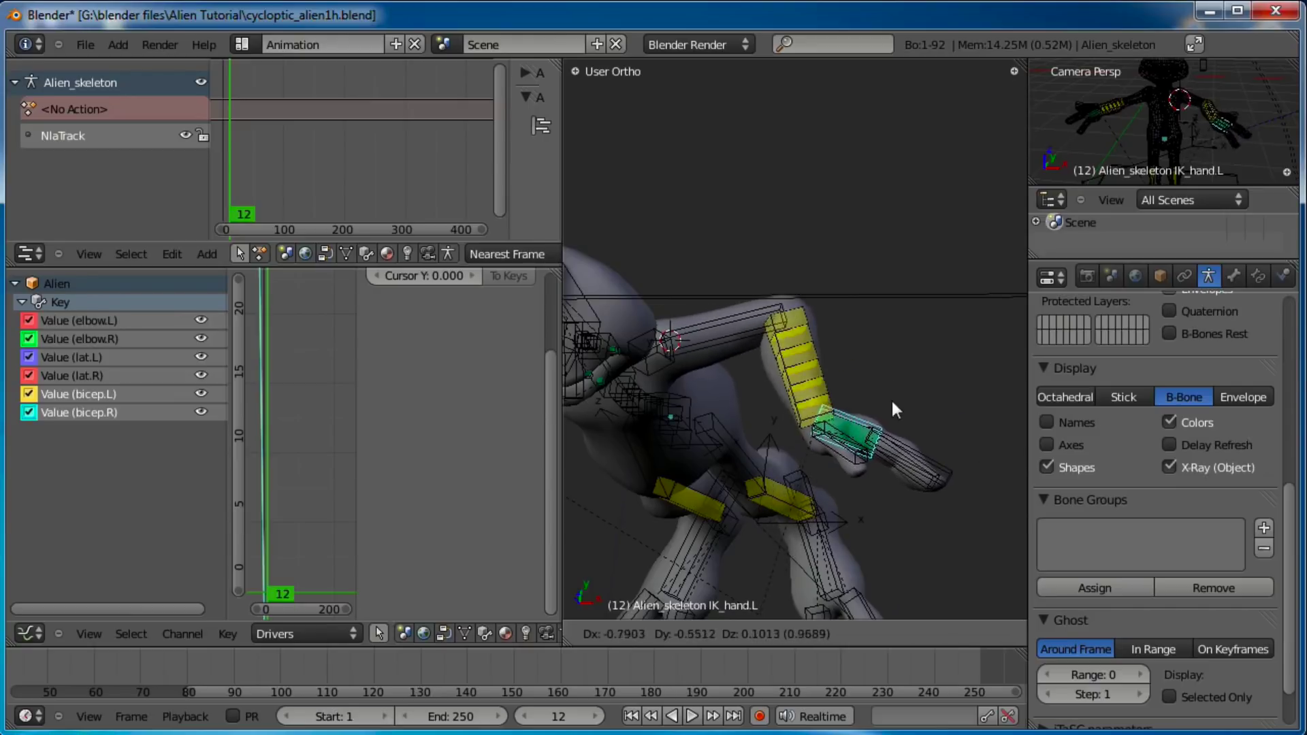
click(855, 404)
middle_drag(648, 373, 951, 292)
key(KP_1)
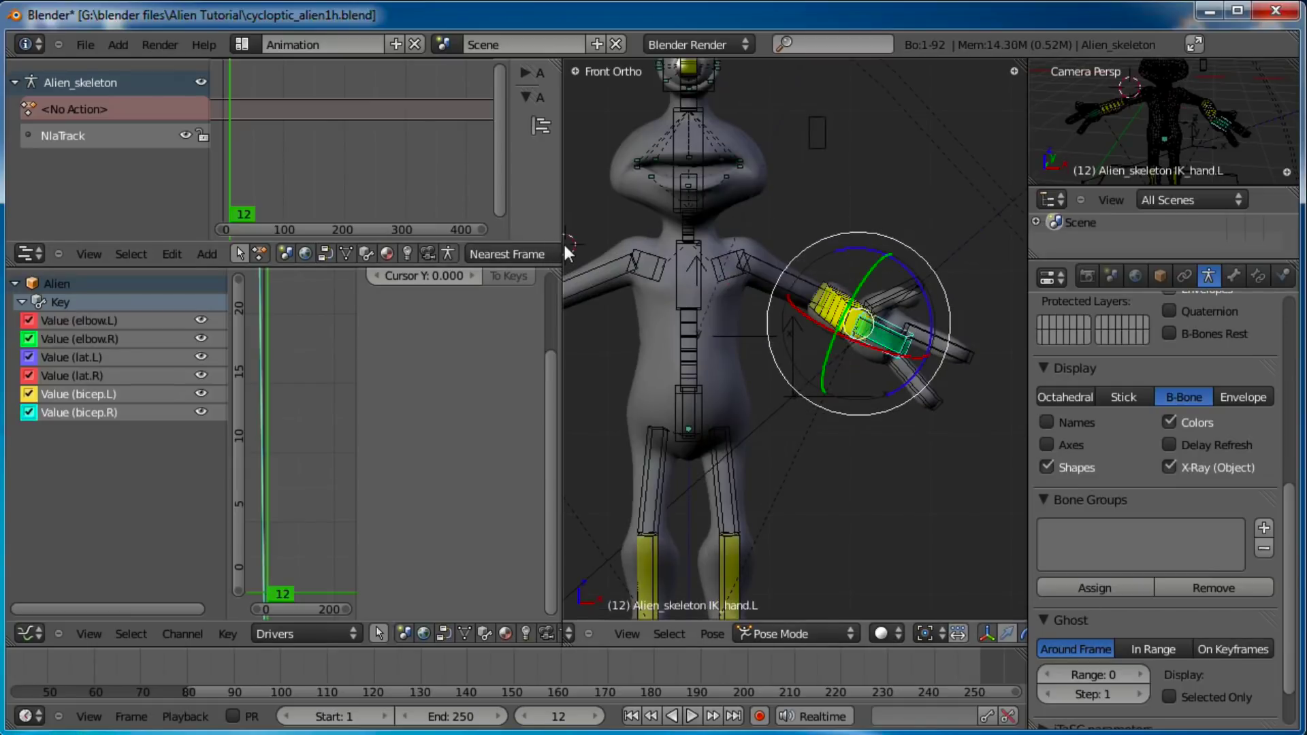
Step: Widen the 3D viewport and select the IK_hand.R bone, viewing the alien from an angle
drag(562, 241, 469, 272)
scroll(631, 299, down, 5)
key(a)
scroll(651, 314, up, 2)
middle_drag(651, 313, 892, 402)
right_click(542, 380)
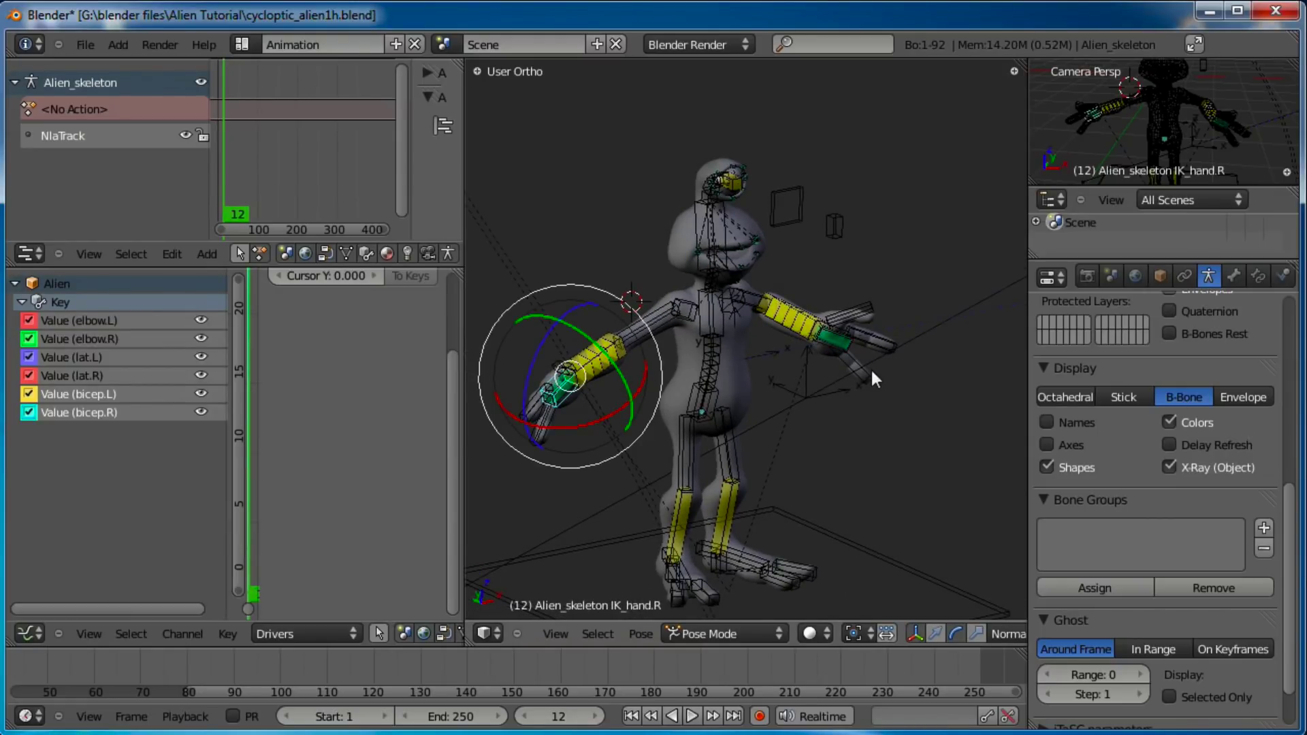
scroll(873, 371, up, 1)
mouse_move(872, 374)
shift+middle_down()
mouse_move(886, 370)
mouse_move(885, 393)
shift+middle_up()
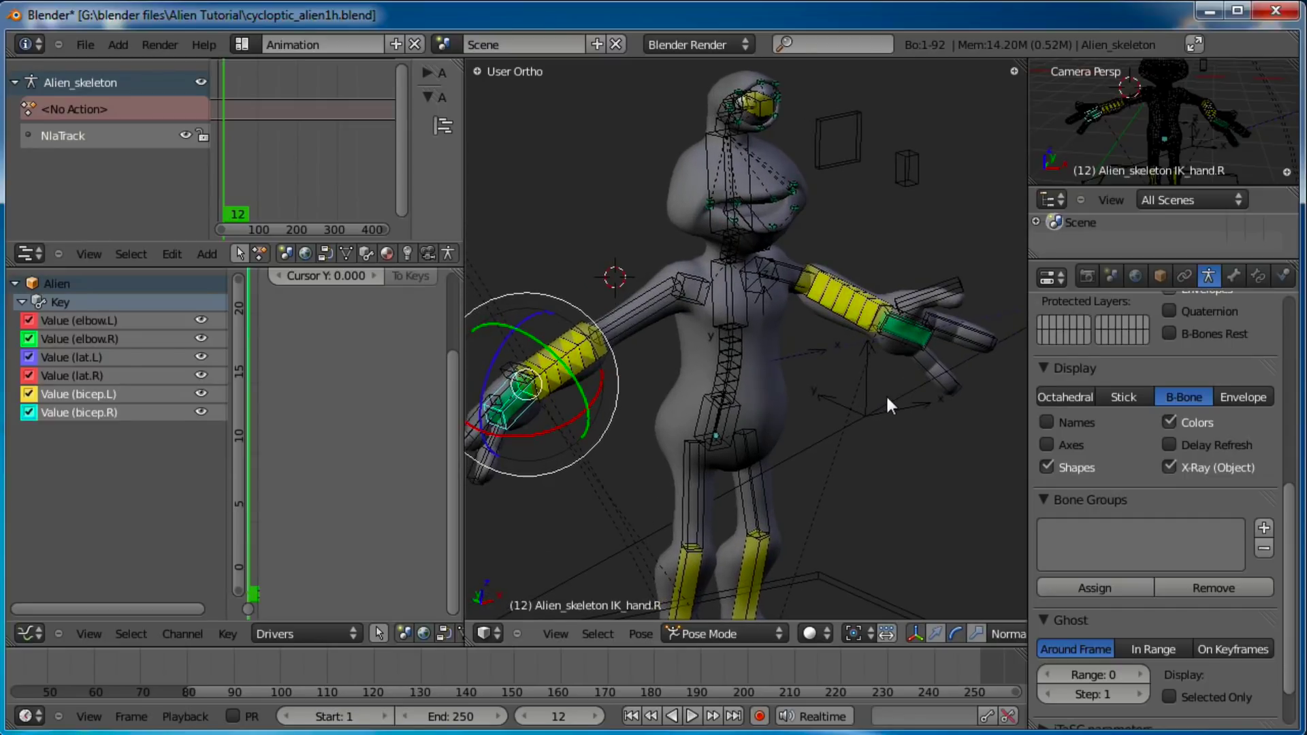